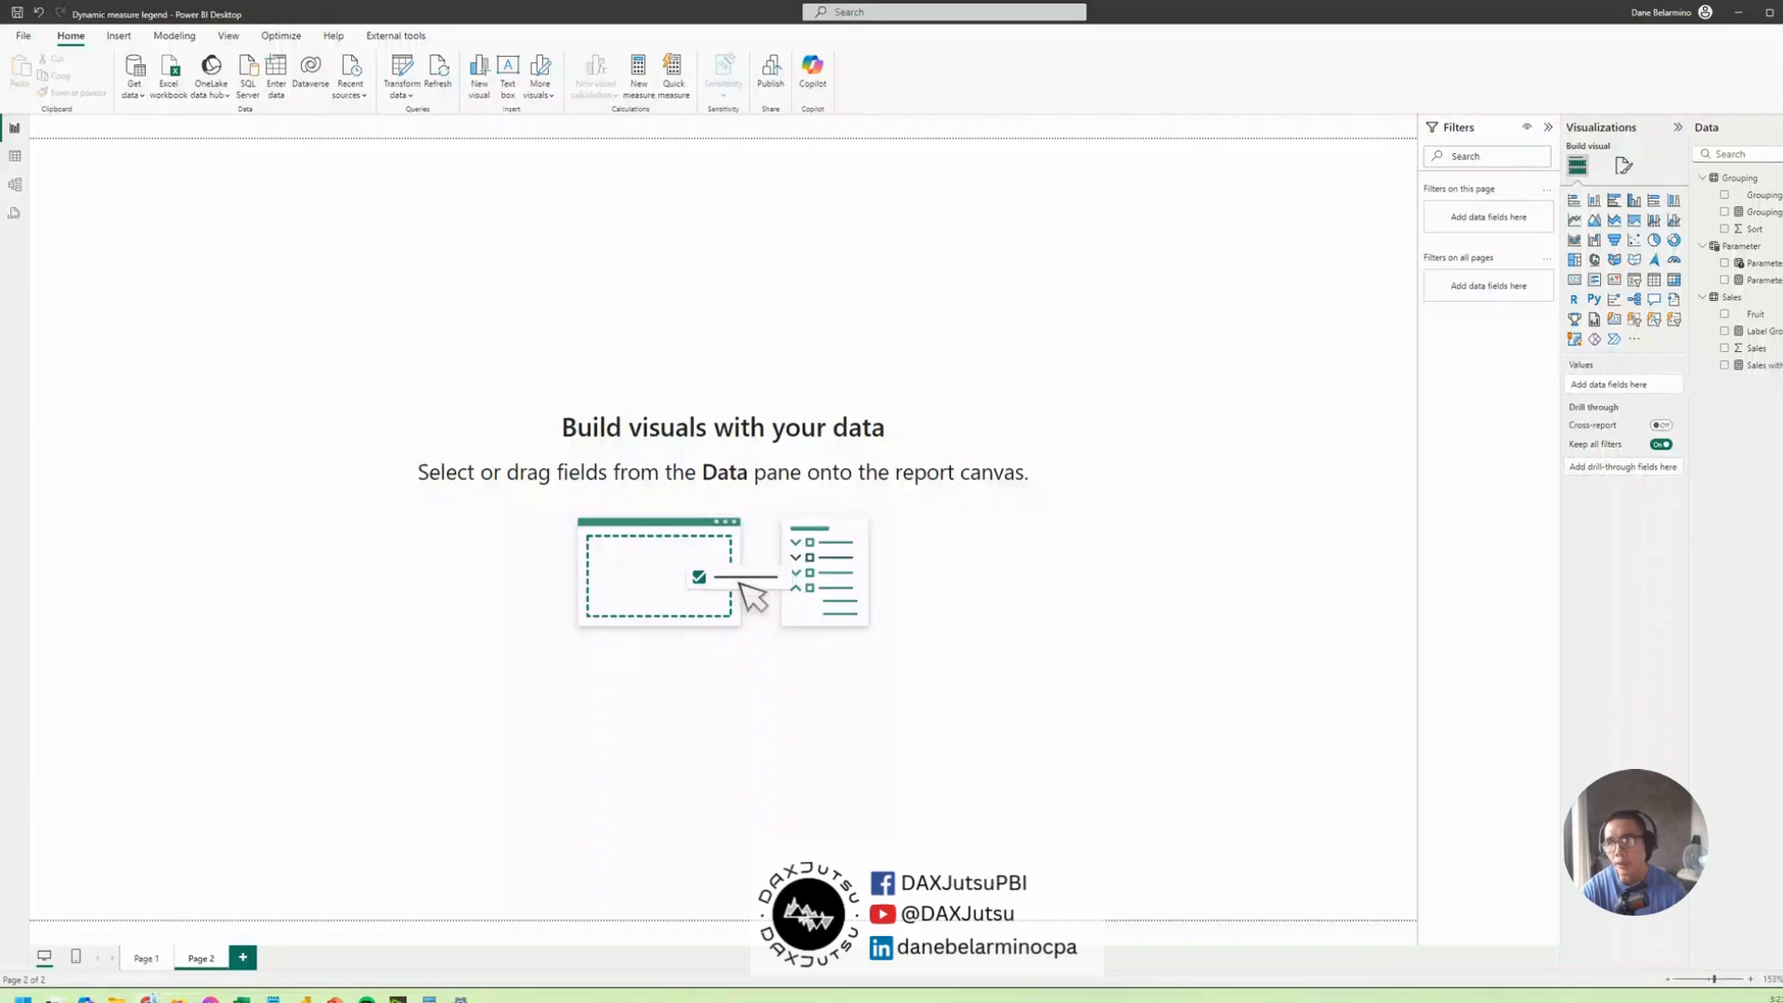
Review the Fruit and Sales columns of the Sales table's data, and return to the report page
{"action": "left_click", "coordinate": [15, 156]}
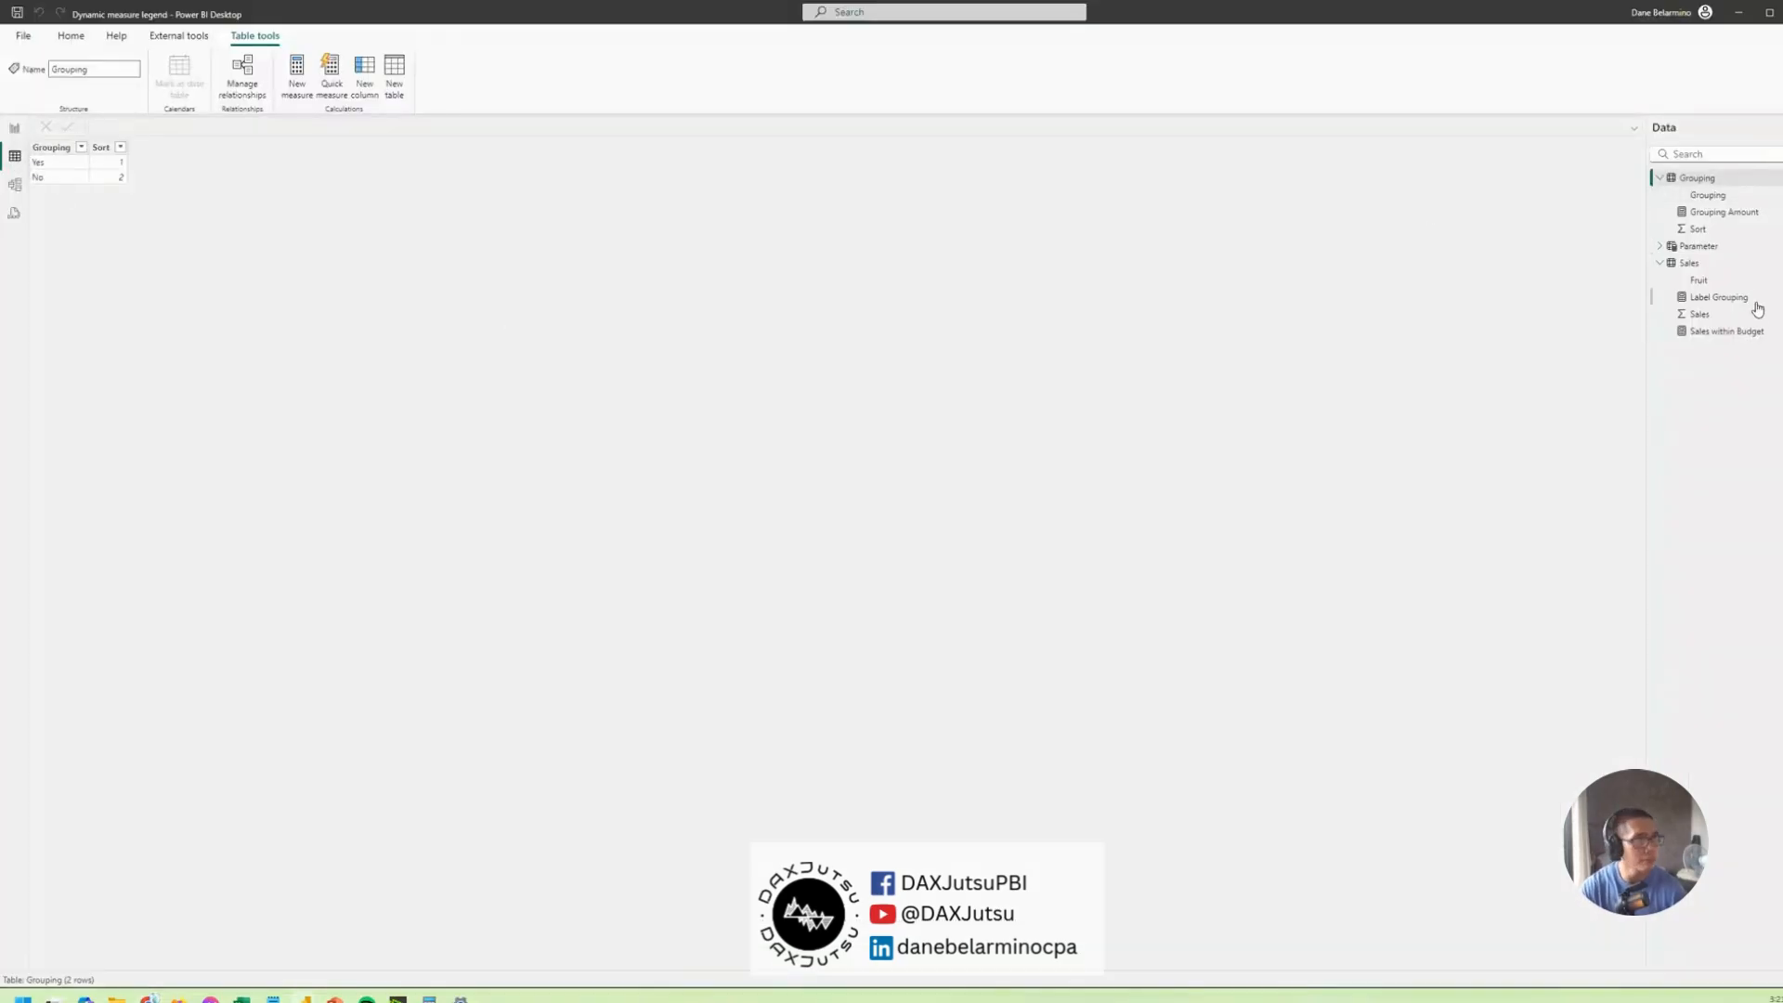
{"action": "left_click", "coordinate": [1706, 264]}
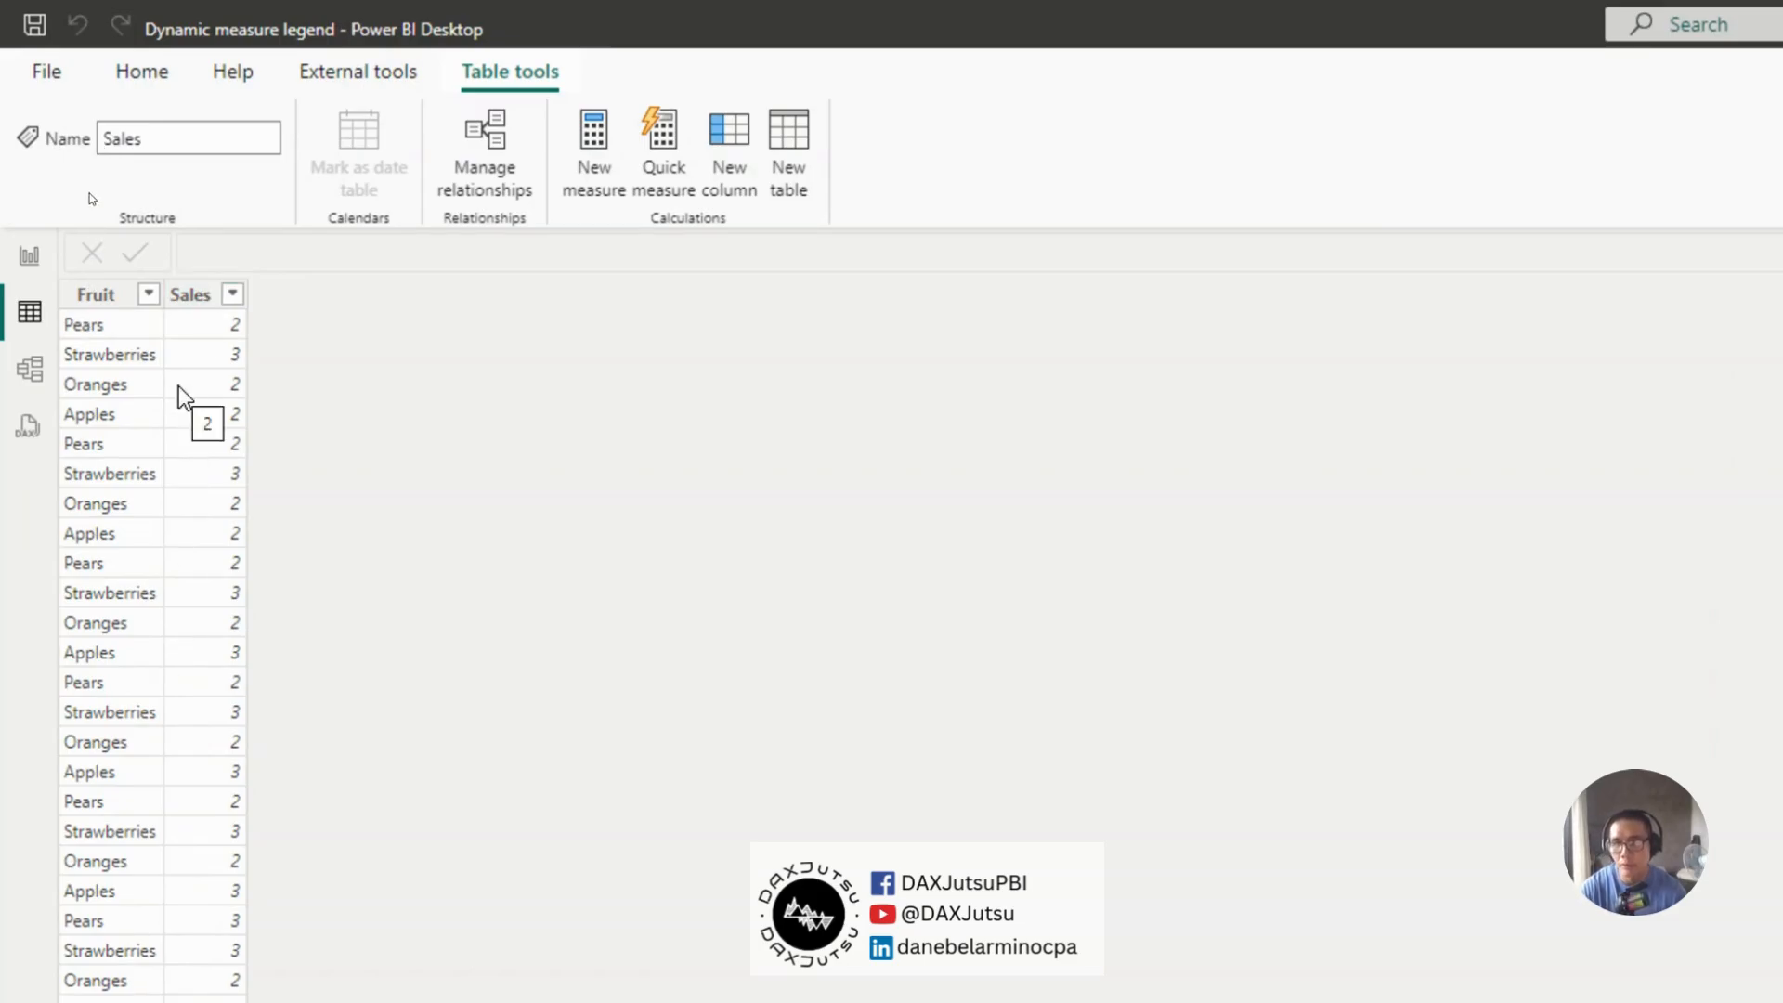
{"action": "left_click", "coordinate": [29, 256]}
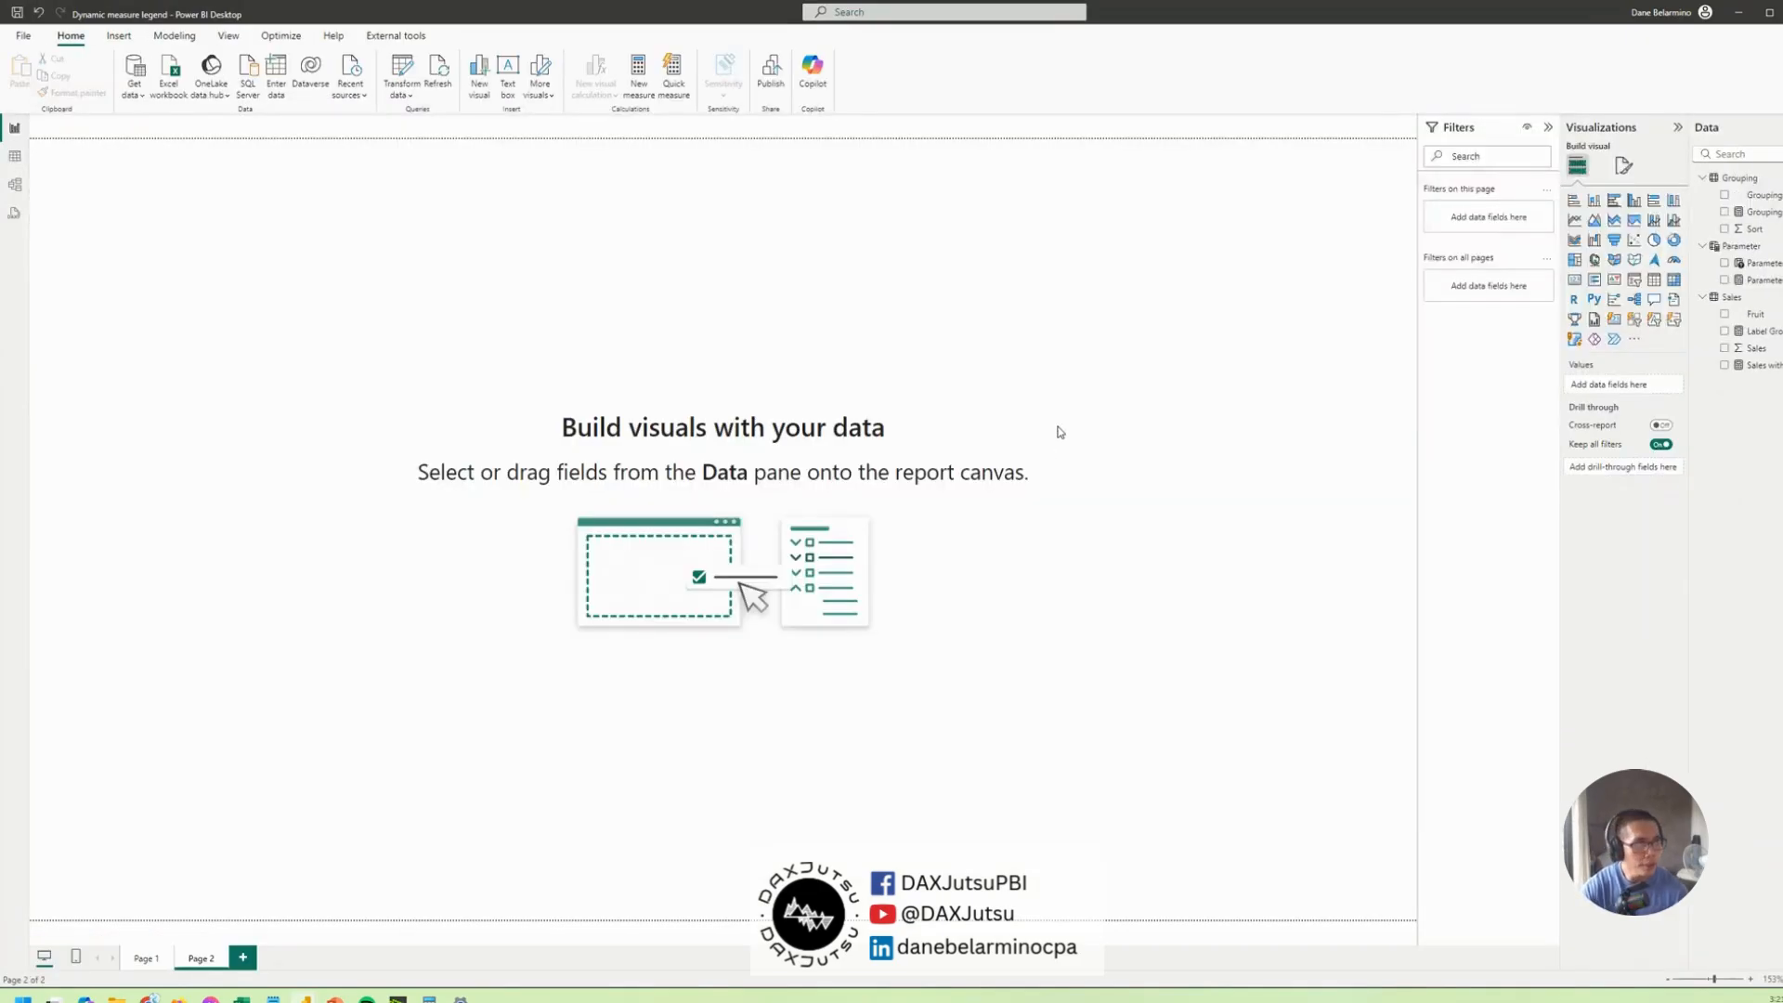
Create a table visual on Page 2 showing Fruit with the sum of Sales
{"action": "left_click", "coordinate": [1723, 314]}
{"action": "left_click_drag", "start_coordinate": [270, 406], "coordinate": [780, 595]}
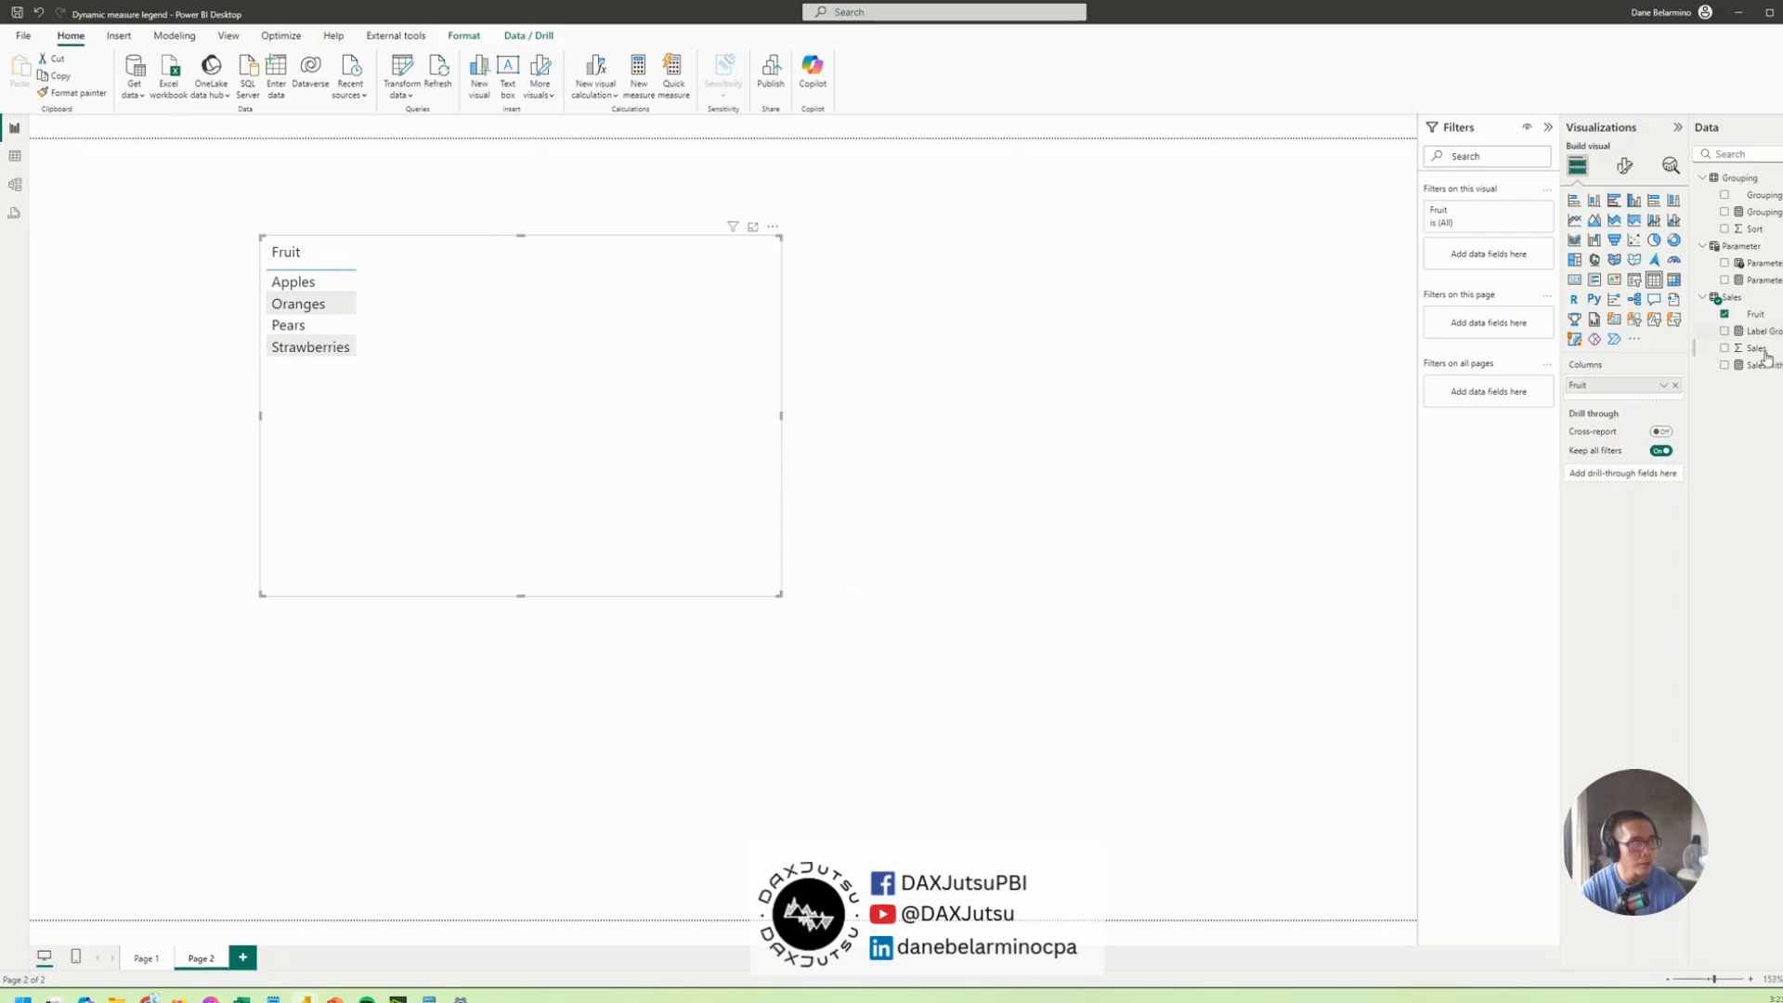
{"action": "left_click", "coordinate": [1724, 347]}
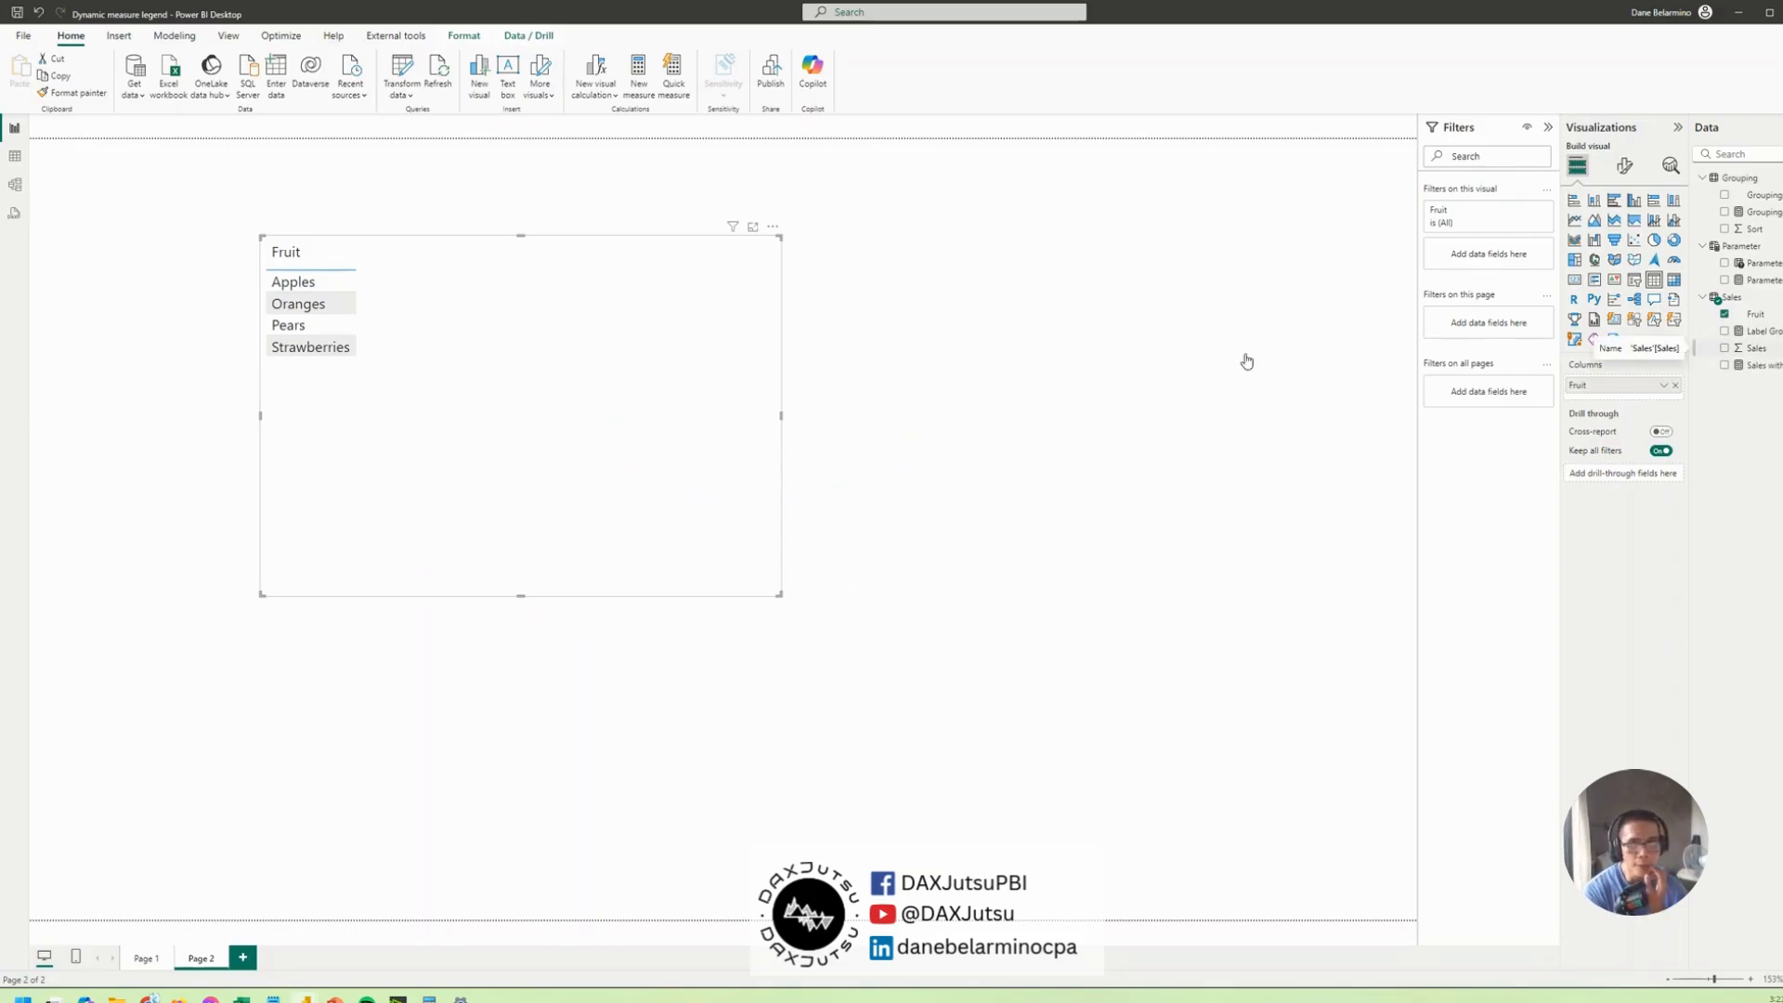
Add a slicer for the Parameter field beside the fruit table, shrink it and reposition both visuals
{"action": "left_click_drag", "start_coordinate": [1755, 263], "coordinate": [1133, 301]}
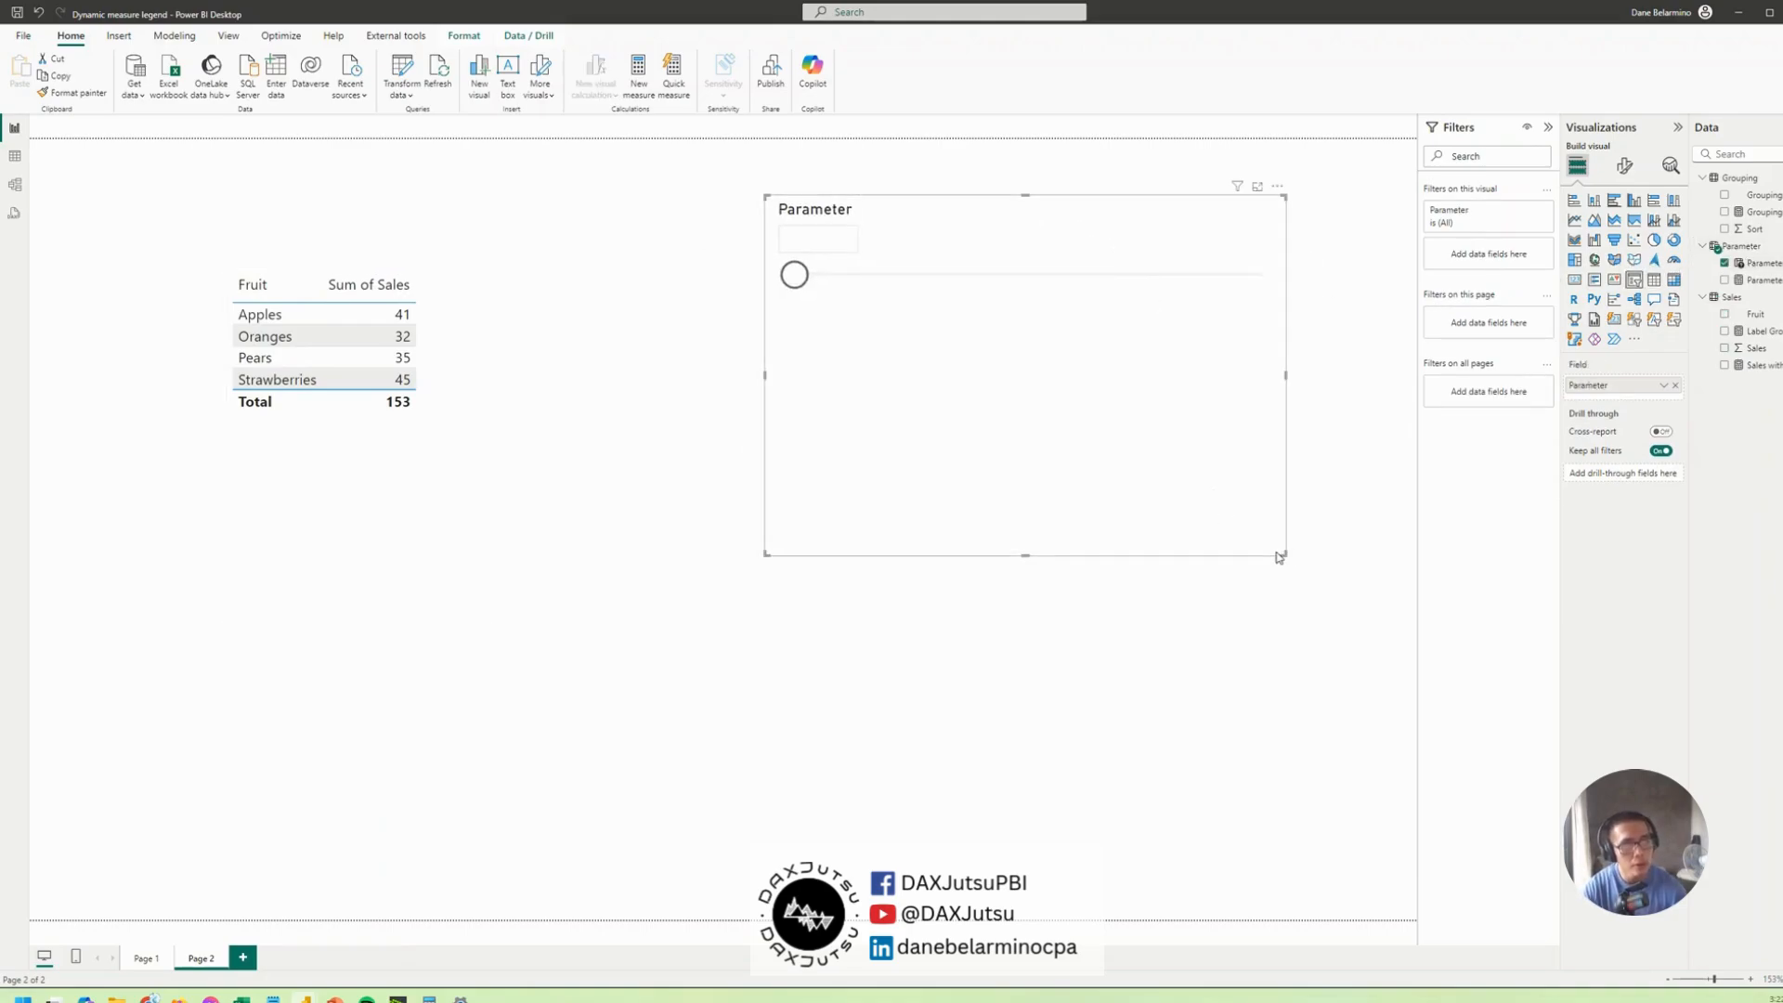
{"action": "left_click_drag", "start_coordinate": [995, 358], "coordinate": [978, 437]}
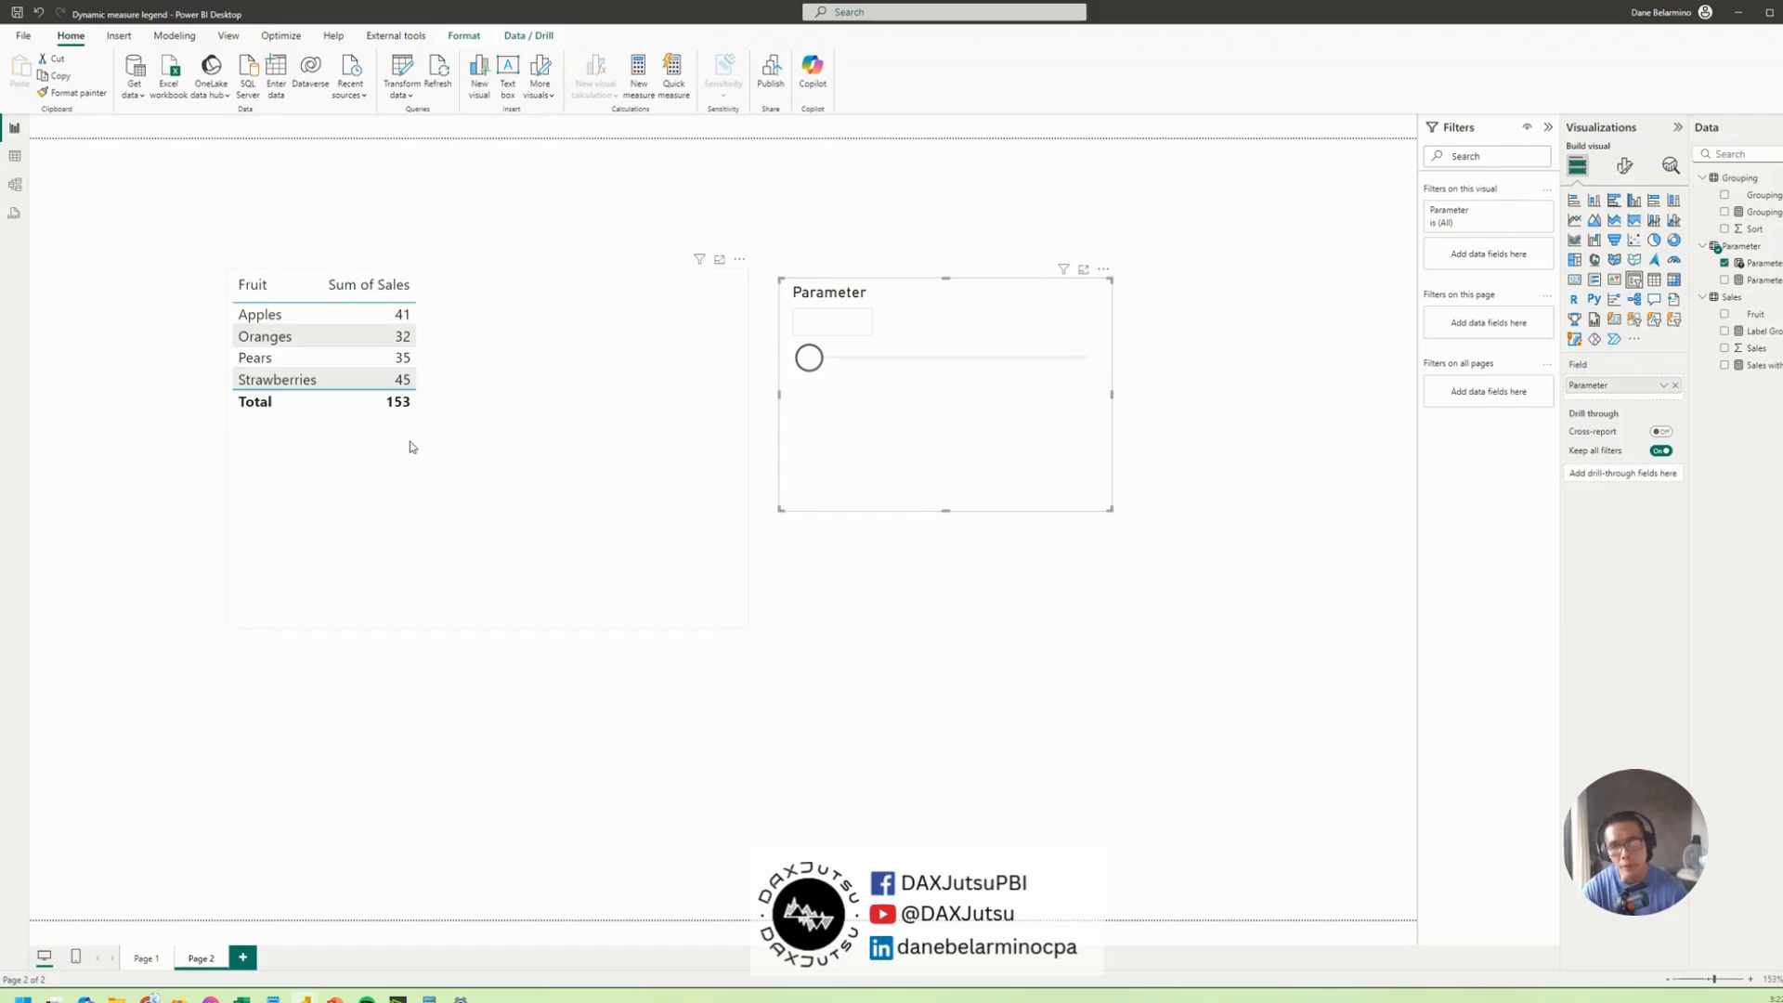
{"action": "left_click_drag", "start_coordinate": [409, 446], "coordinate": [376, 450]}
{"action": "left_click", "coordinate": [994, 439]}
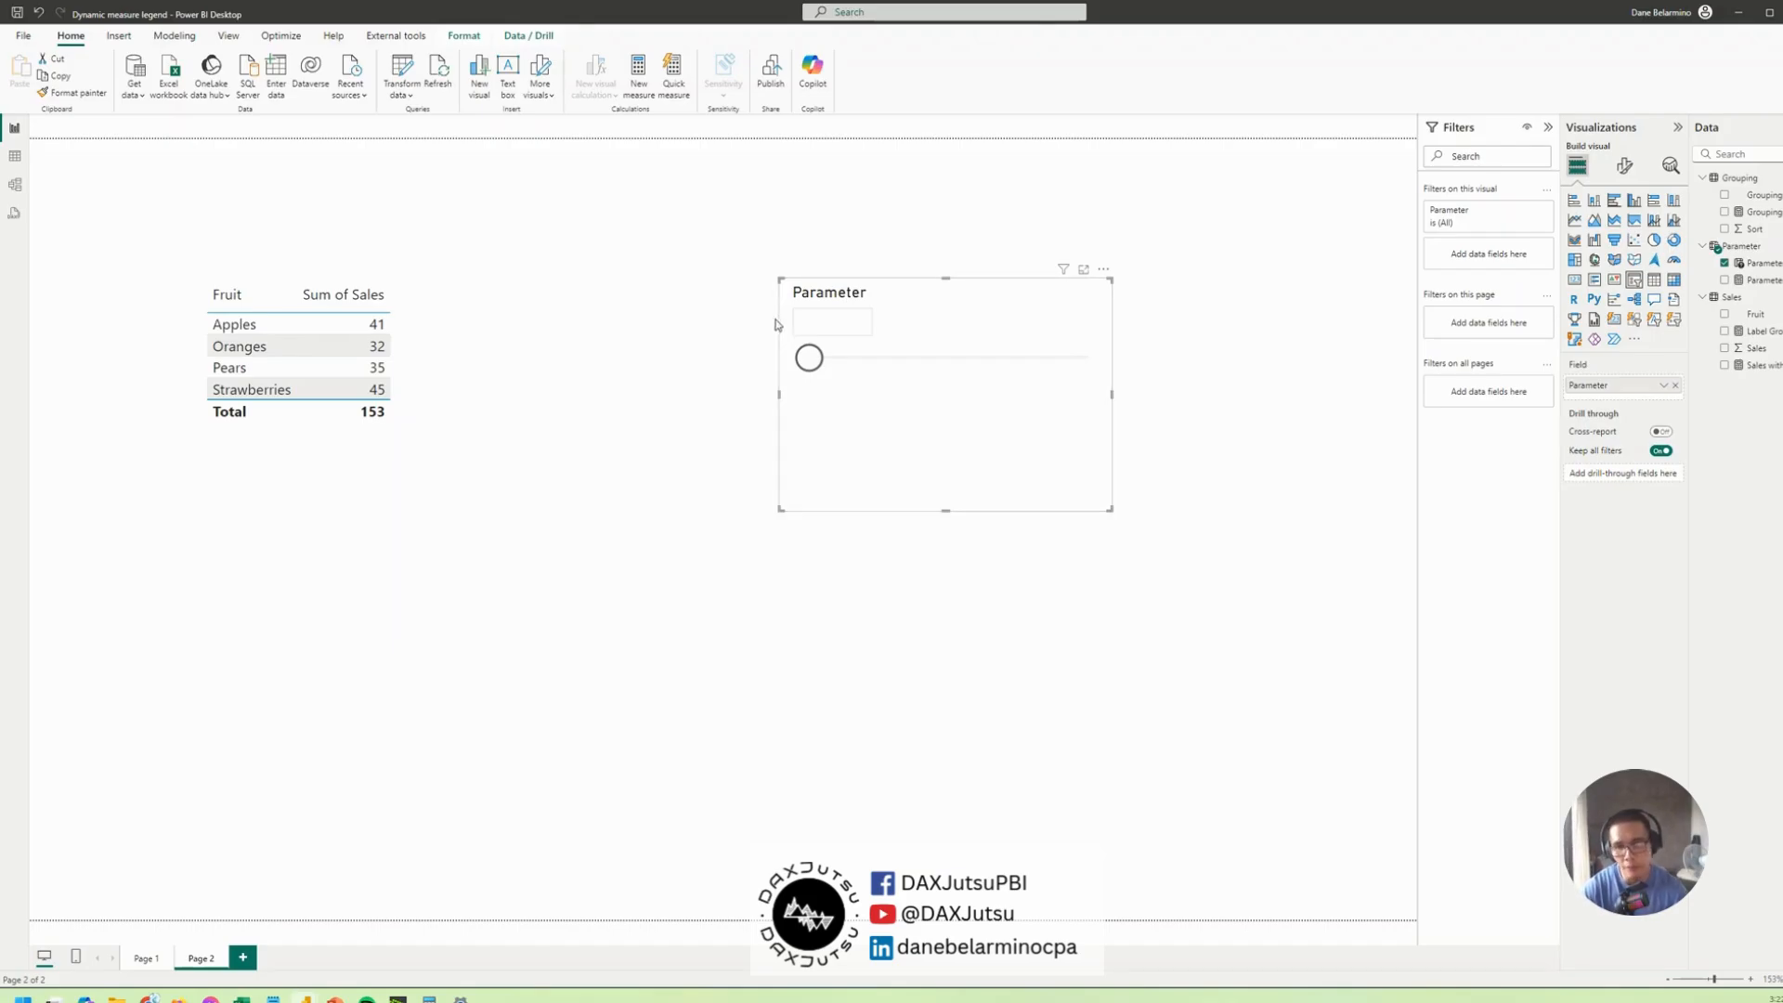
Set the parameter slicer to 25 and rename its field to Budget for this visual
{"action": "left_click_drag", "start_coordinate": [817, 365], "coordinate": [865, 367]}
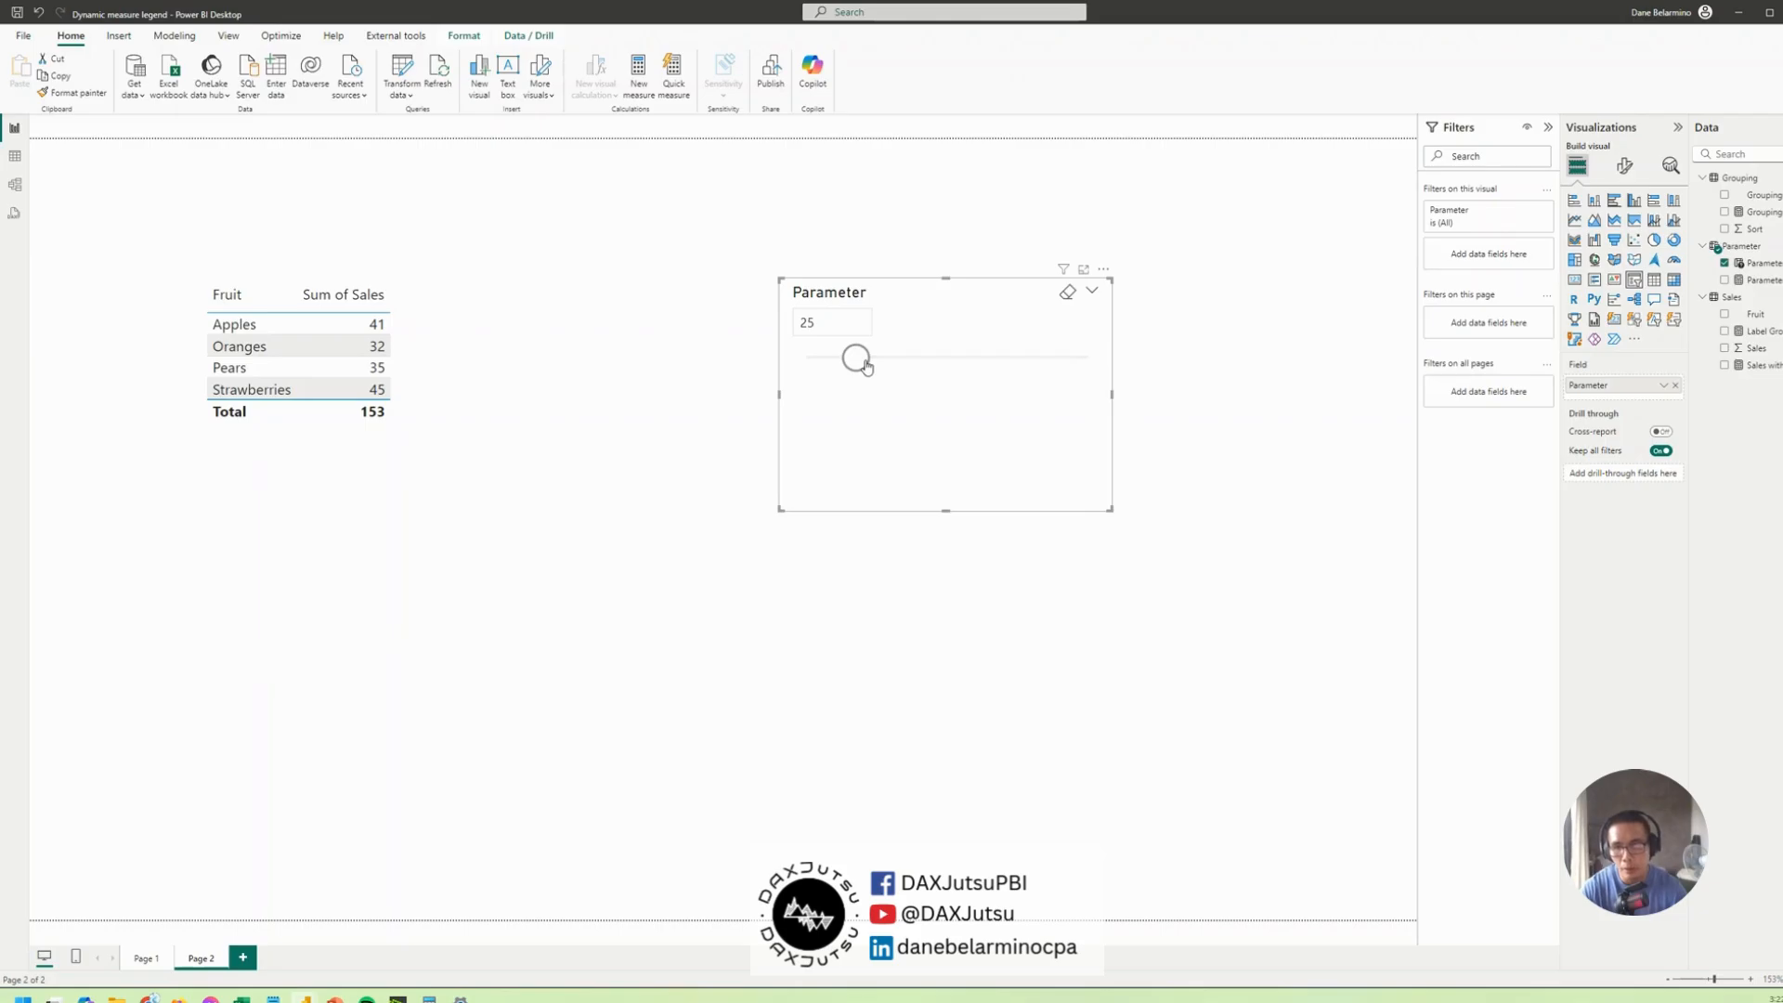
{"action": "left_click", "coordinate": [834, 322]}
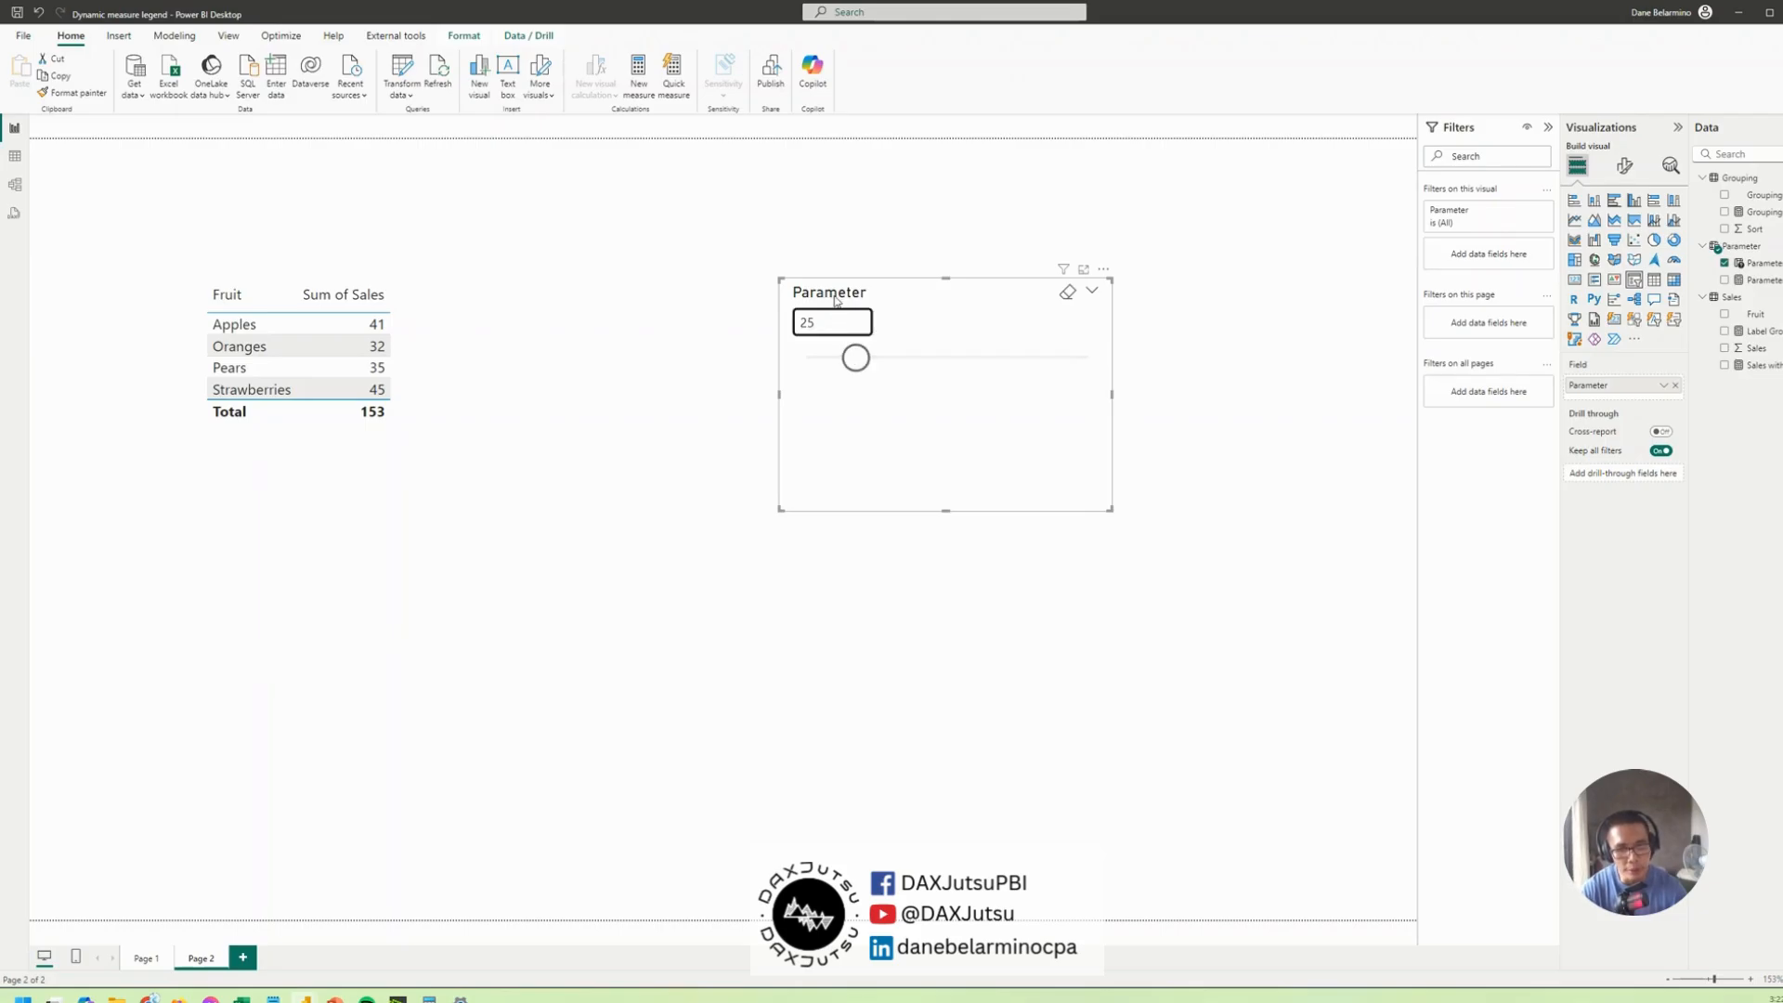
{"action": "double_click", "coordinate": [1589, 388]}
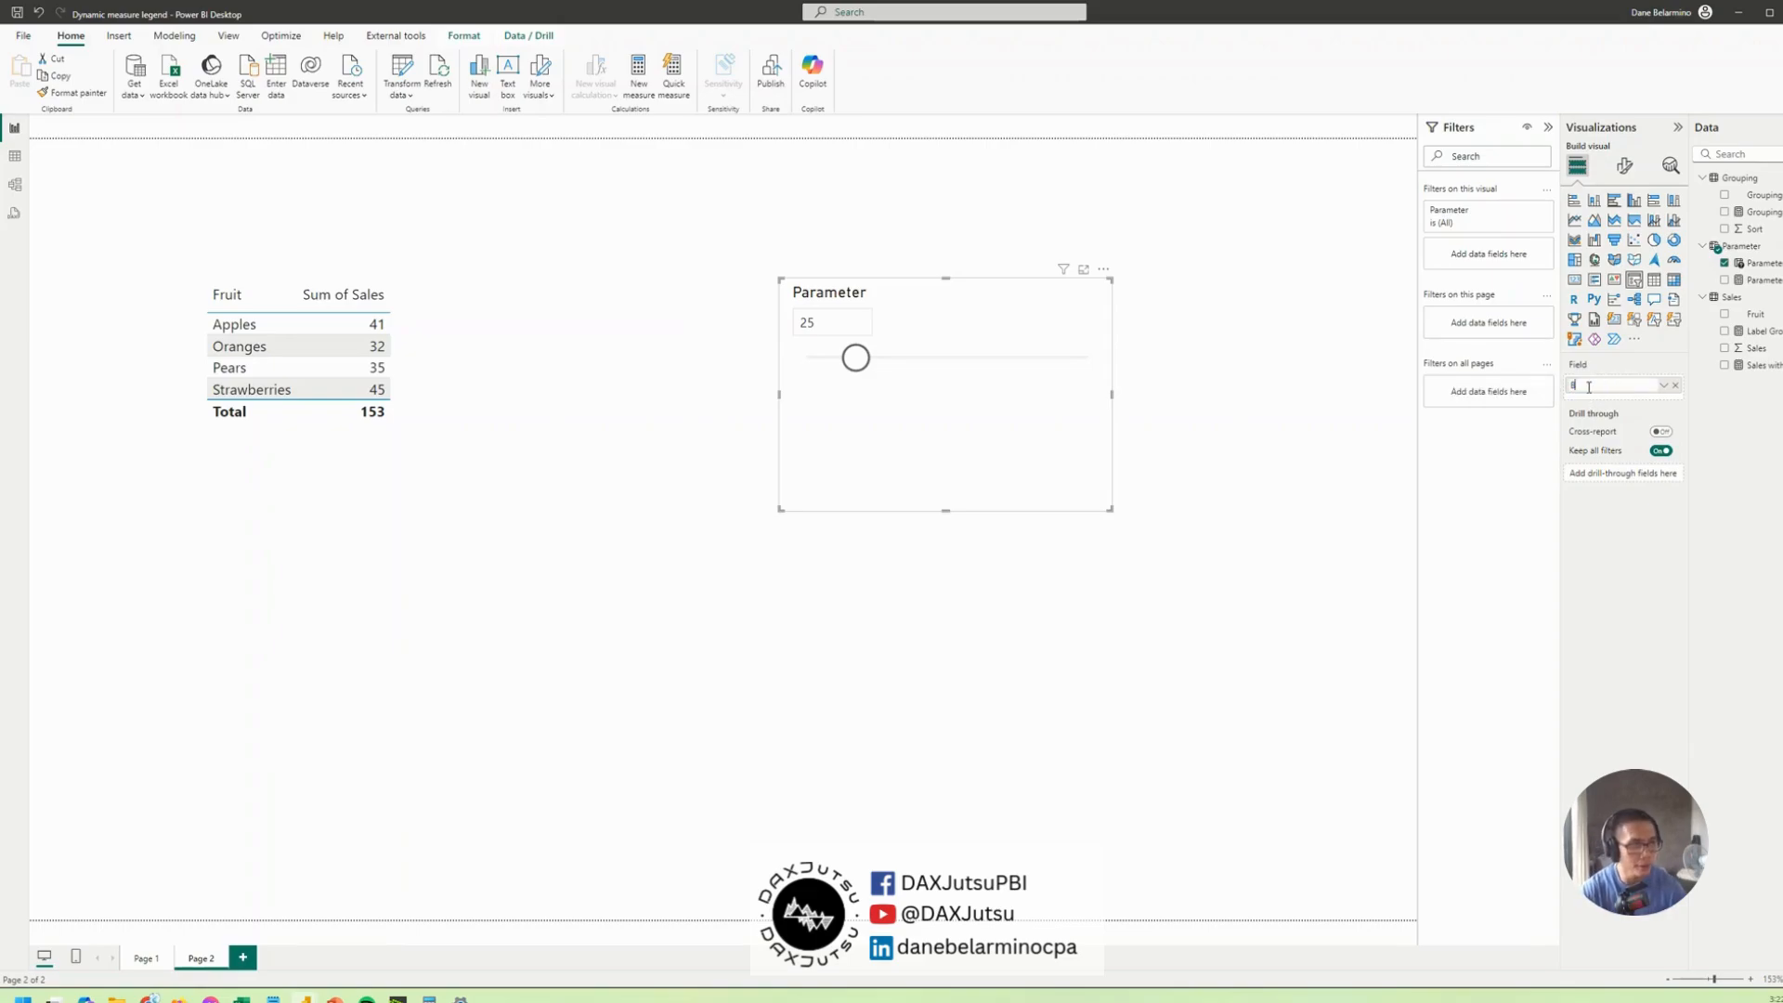
{"action": "type", "text": "Budget"}
{"action": "key", "text": "Return"}
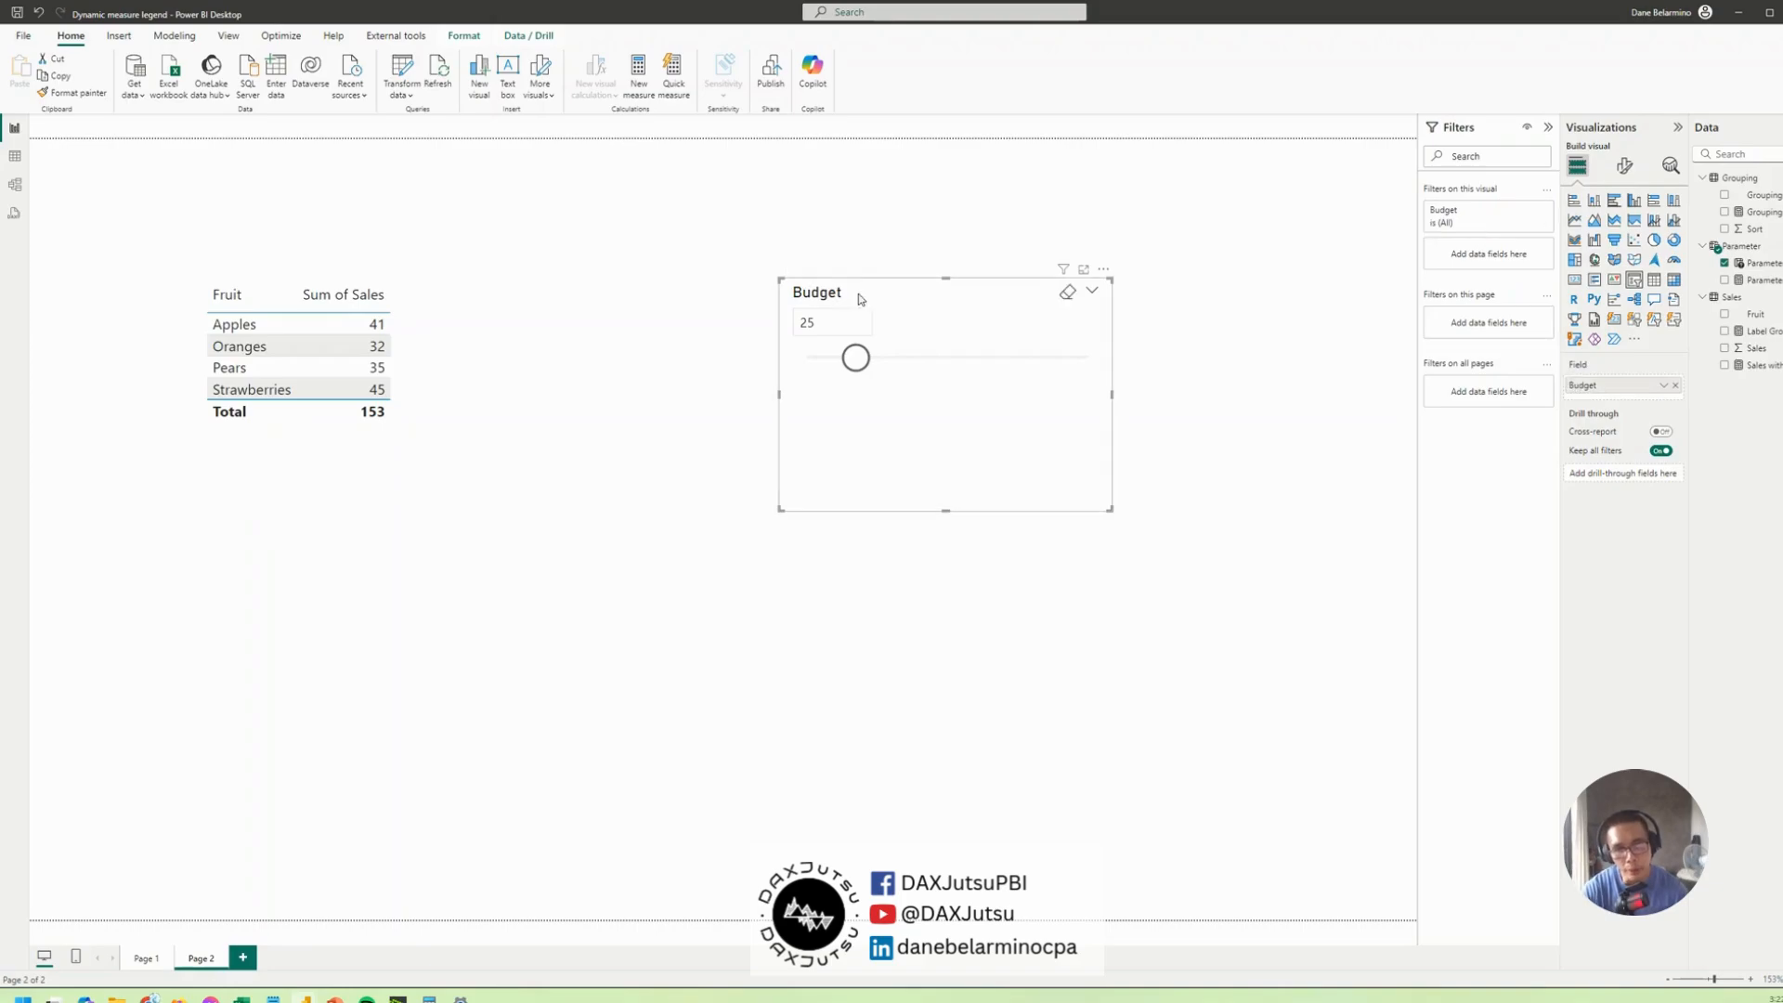
Set the Budget slicer to 37 and move it closer to the fruit table
{"action": "left_click", "coordinate": [300, 339]}
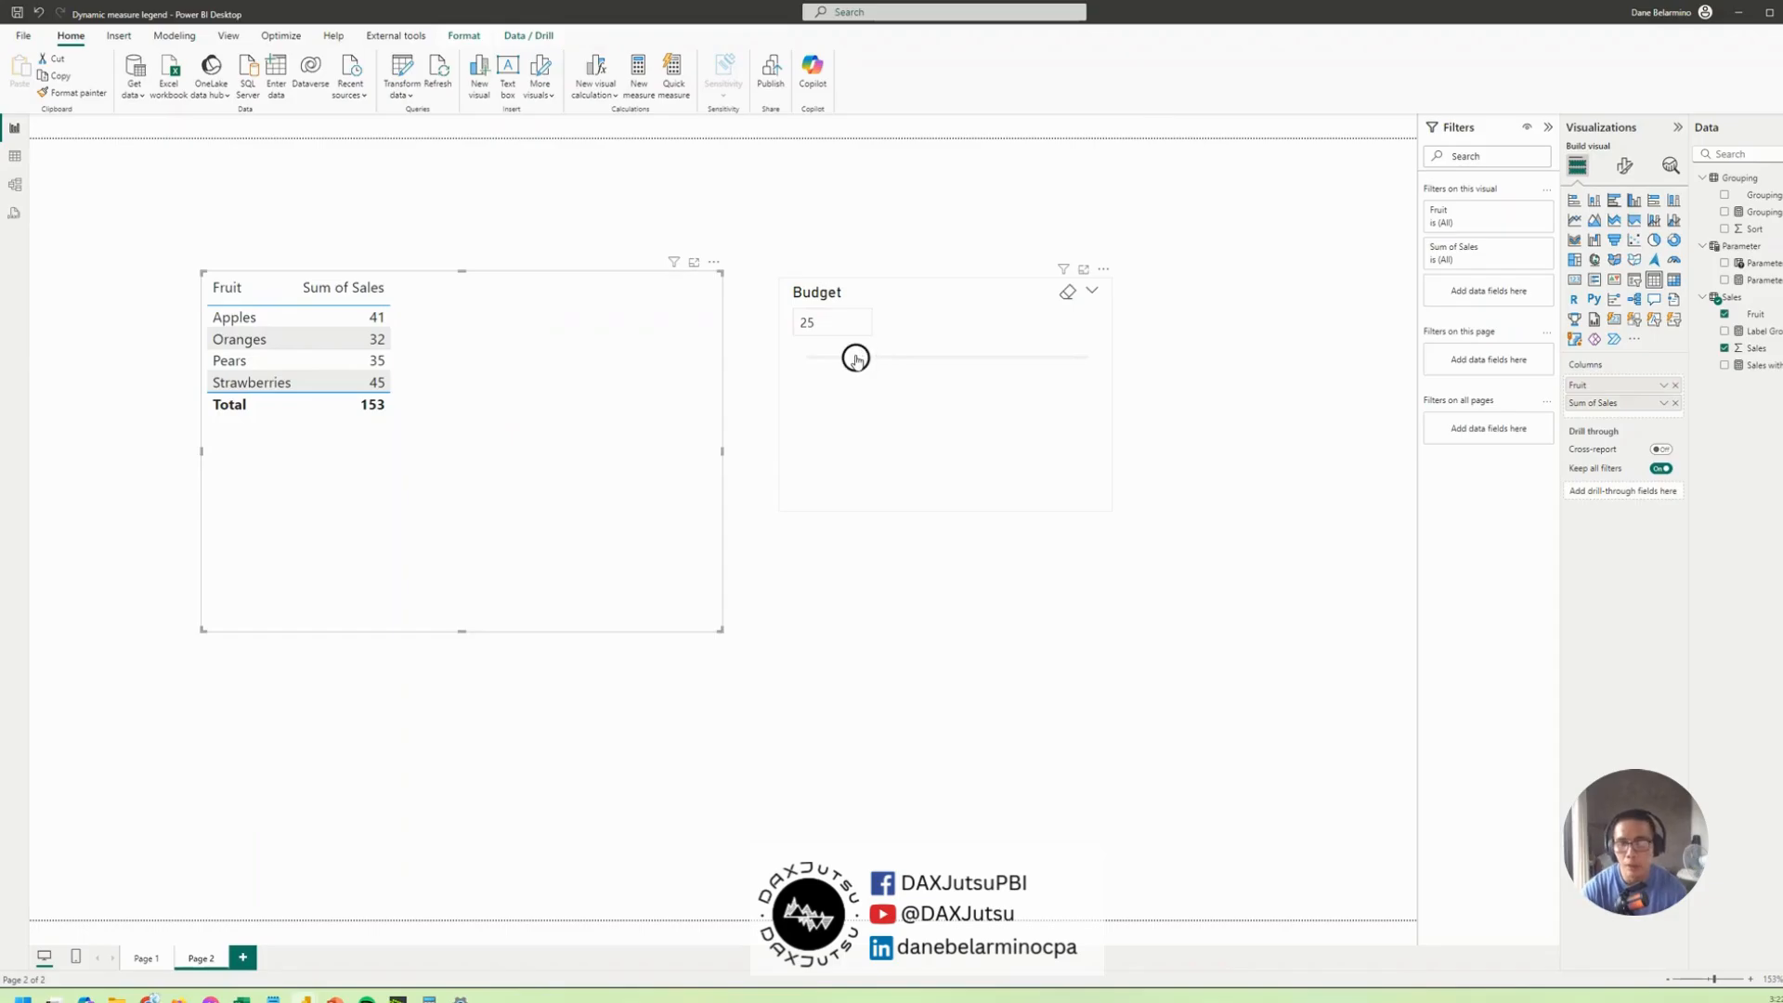
{"action": "left_click_drag", "start_coordinate": [855, 358], "coordinate": [967, 361]}
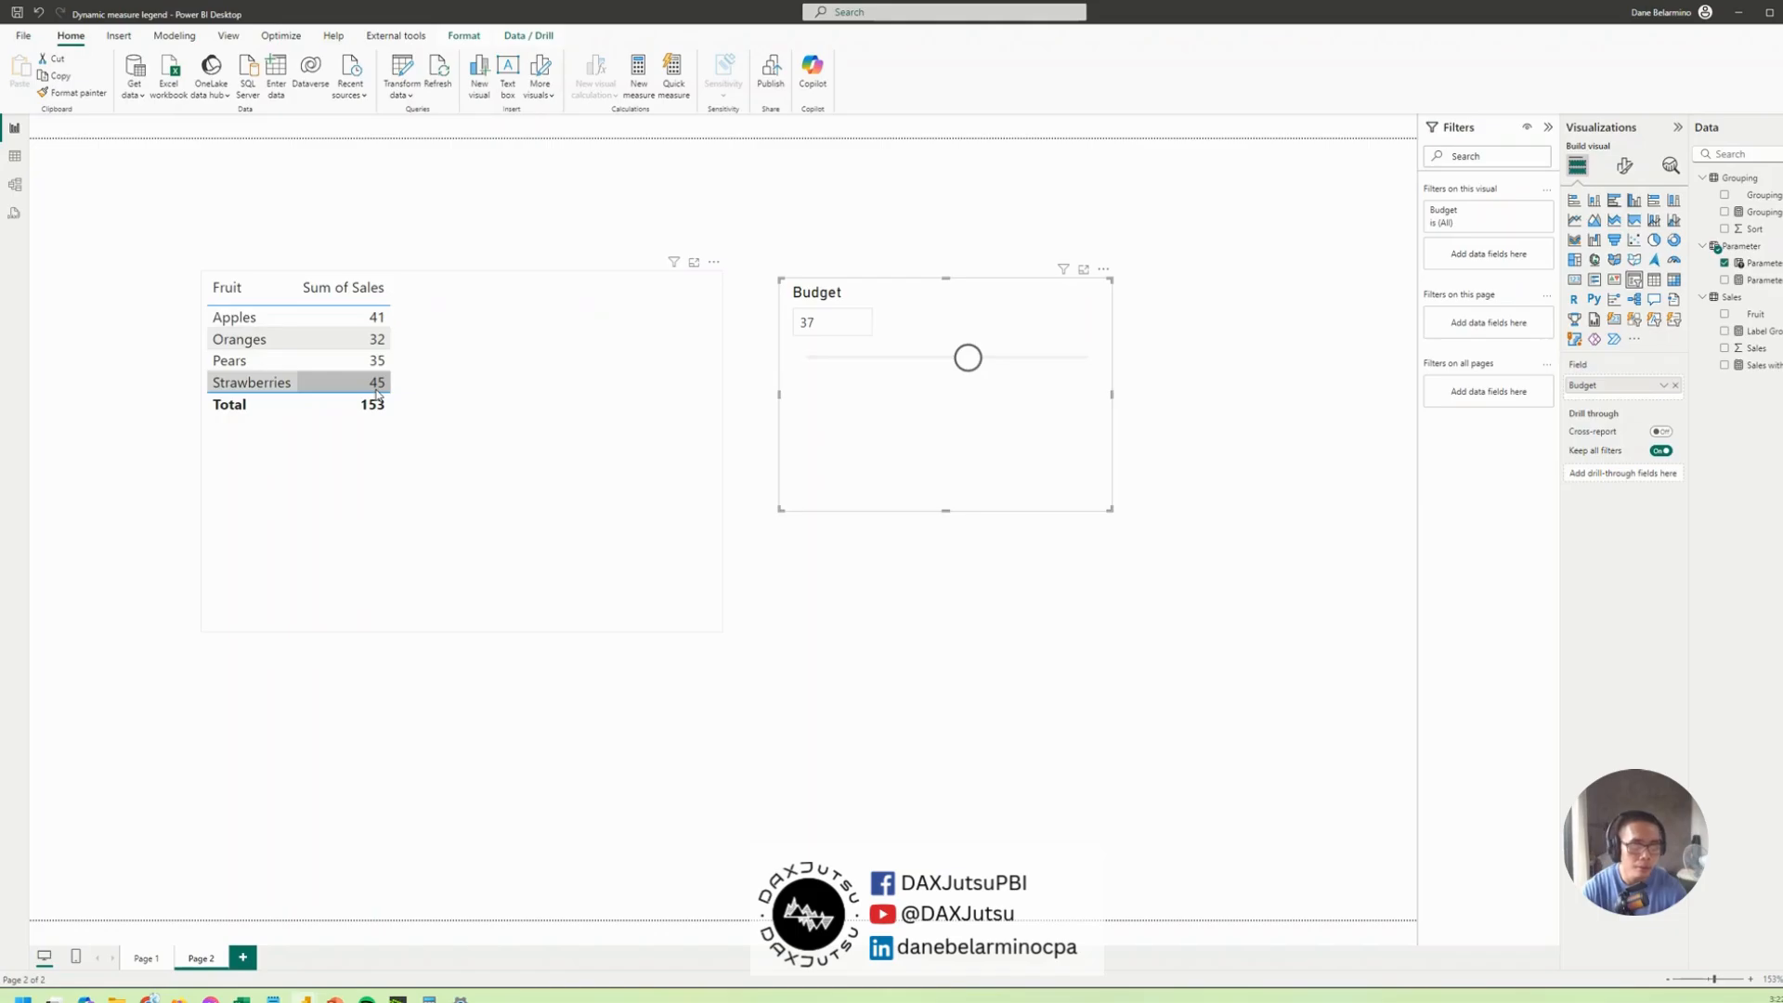
{"action": "left_click_drag", "start_coordinate": [1006, 400], "coordinate": [961, 382]}
Shrink the fruit table visual and adjust its position on the page
{"action": "left_click", "coordinate": [411, 469]}
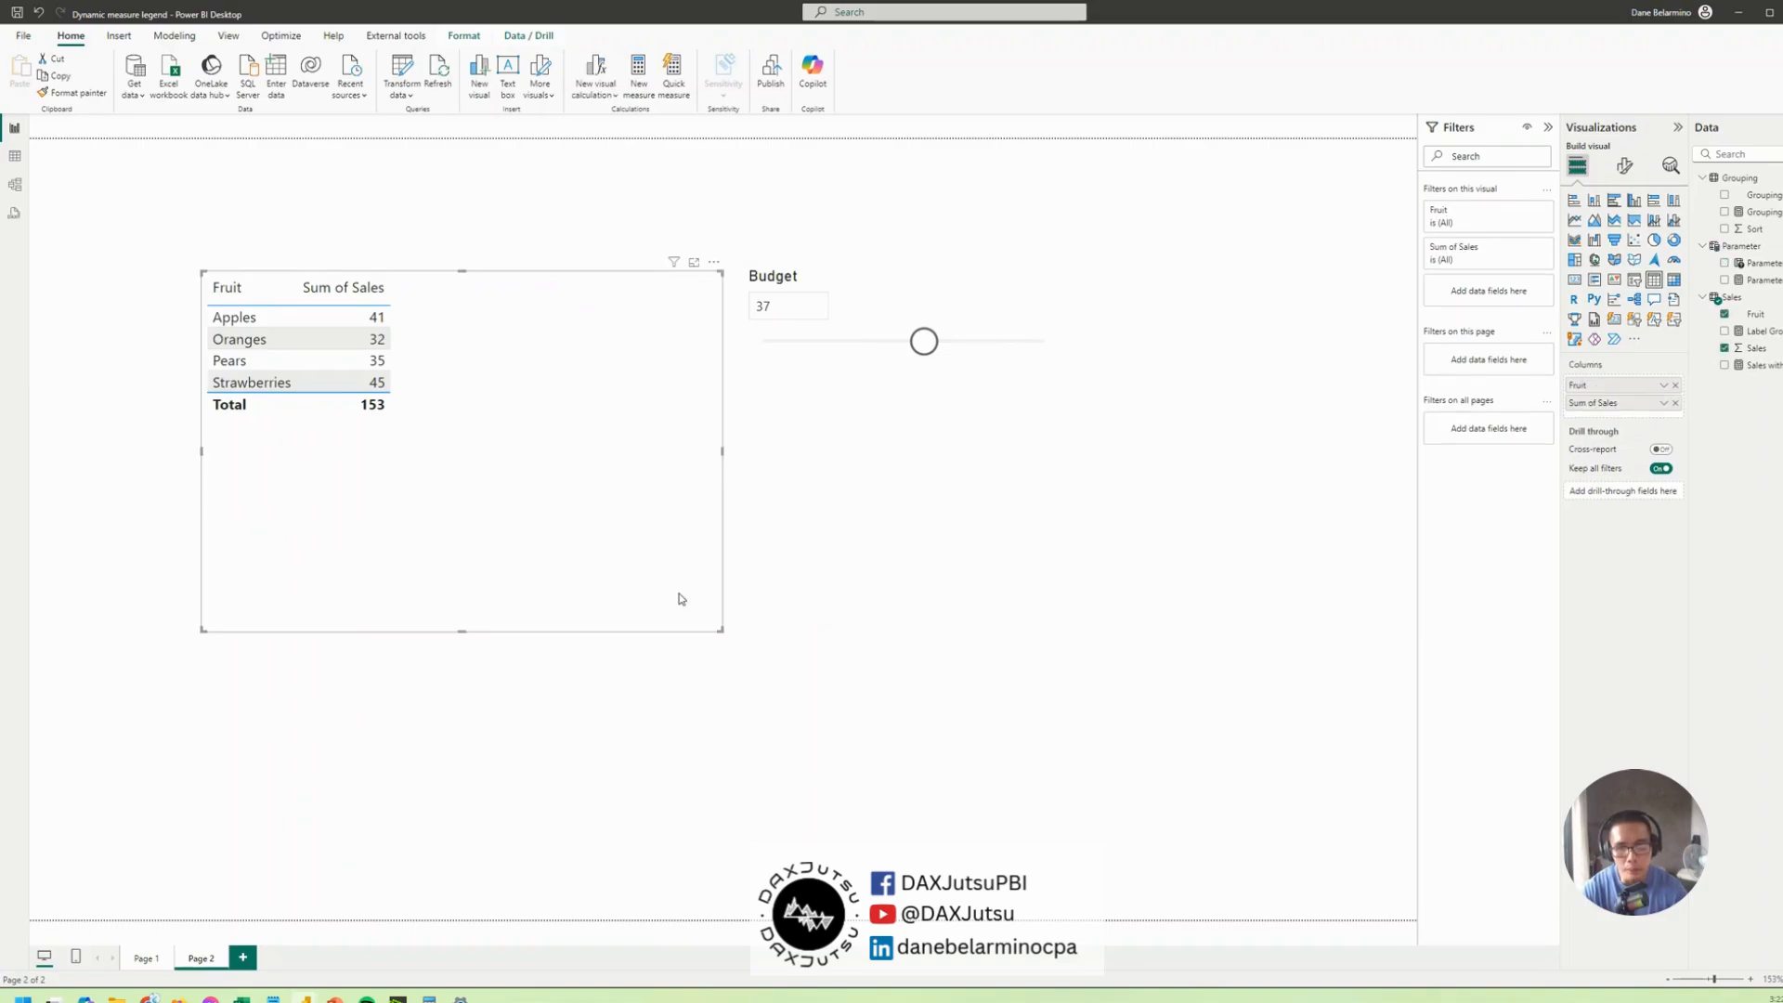
{"action": "left_click_drag", "start_coordinate": [718, 631], "coordinate": [632, 546]}
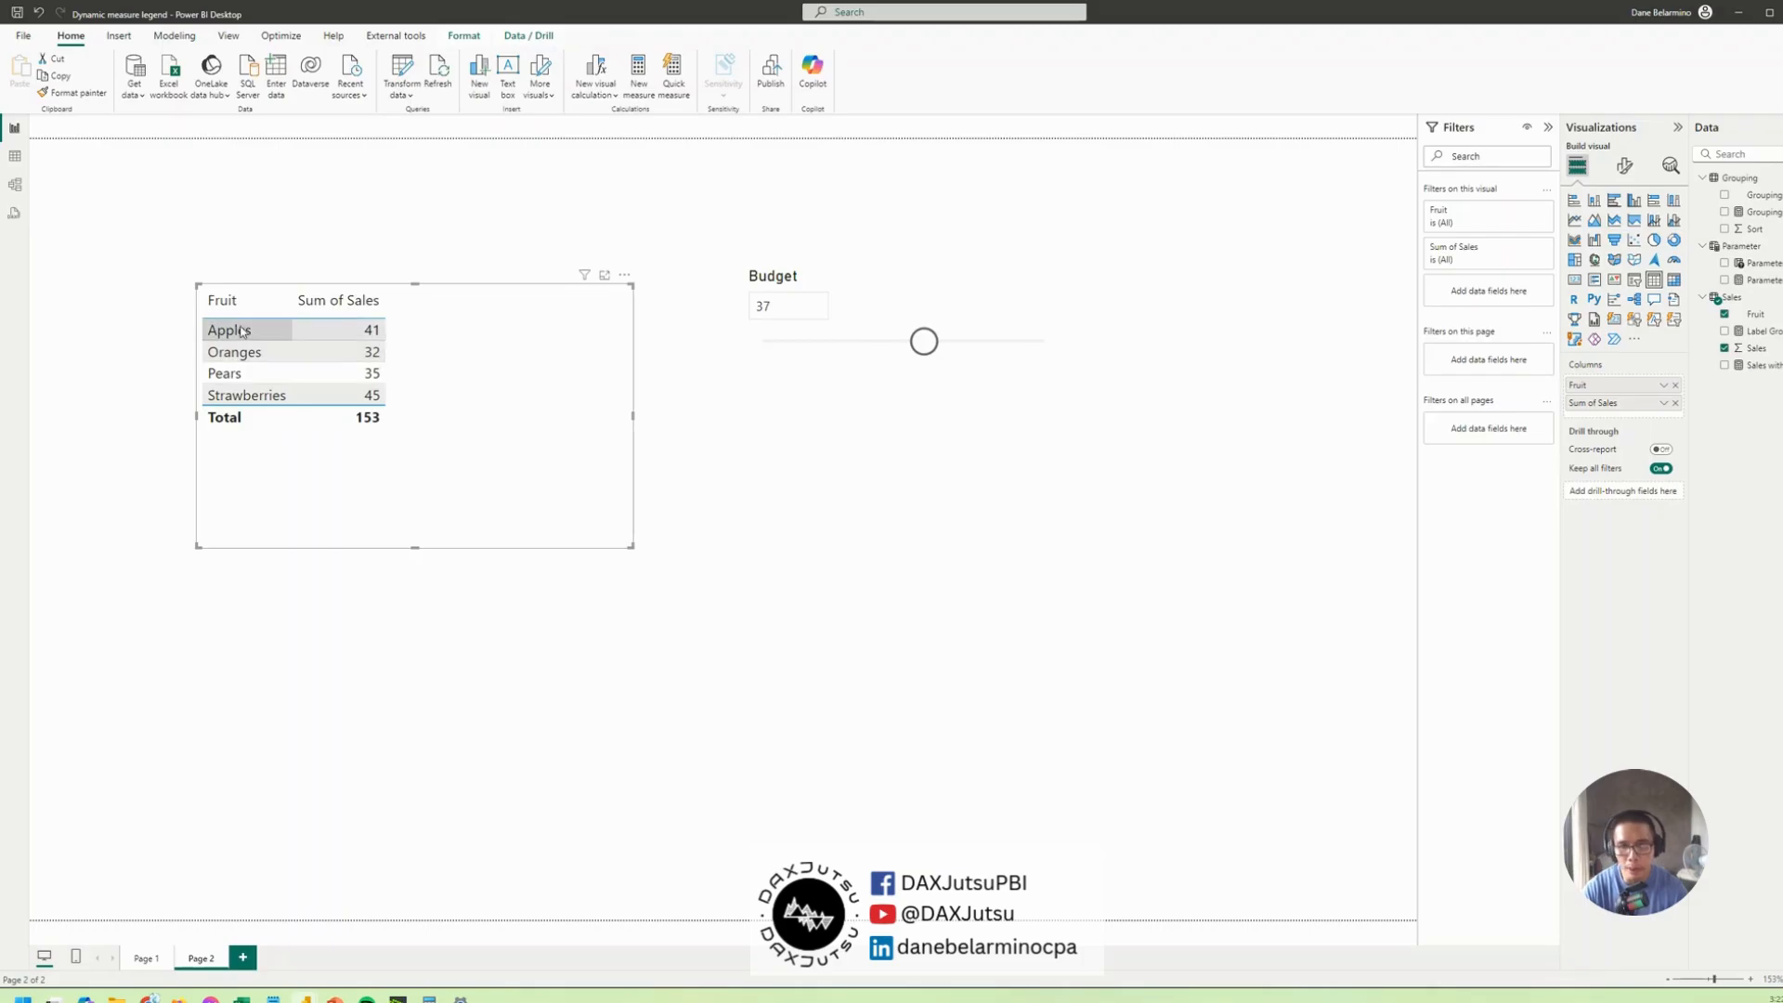
{"action": "left_click_drag", "start_coordinate": [525, 472], "coordinate": [522, 467]}
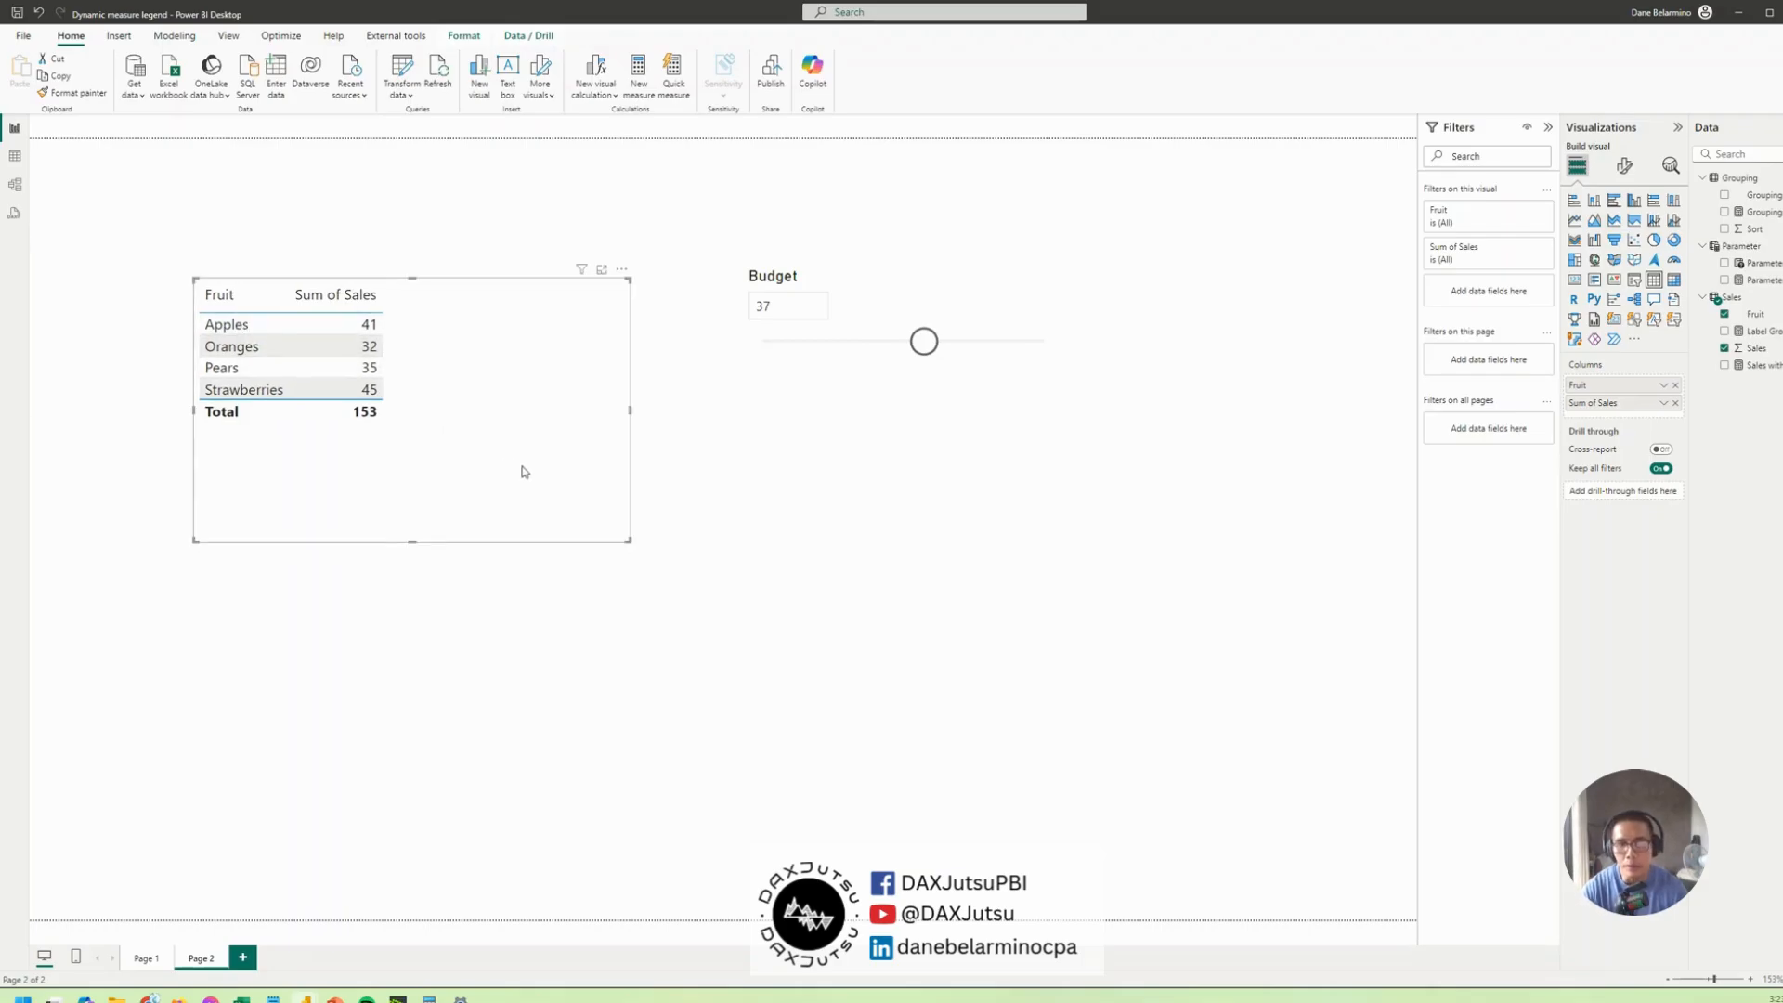
Show the Sales within Budget measure's formula enlarged and highlight its SUM(Sales[Sales]) part
{"action": "left_click", "coordinate": [1756, 366]}
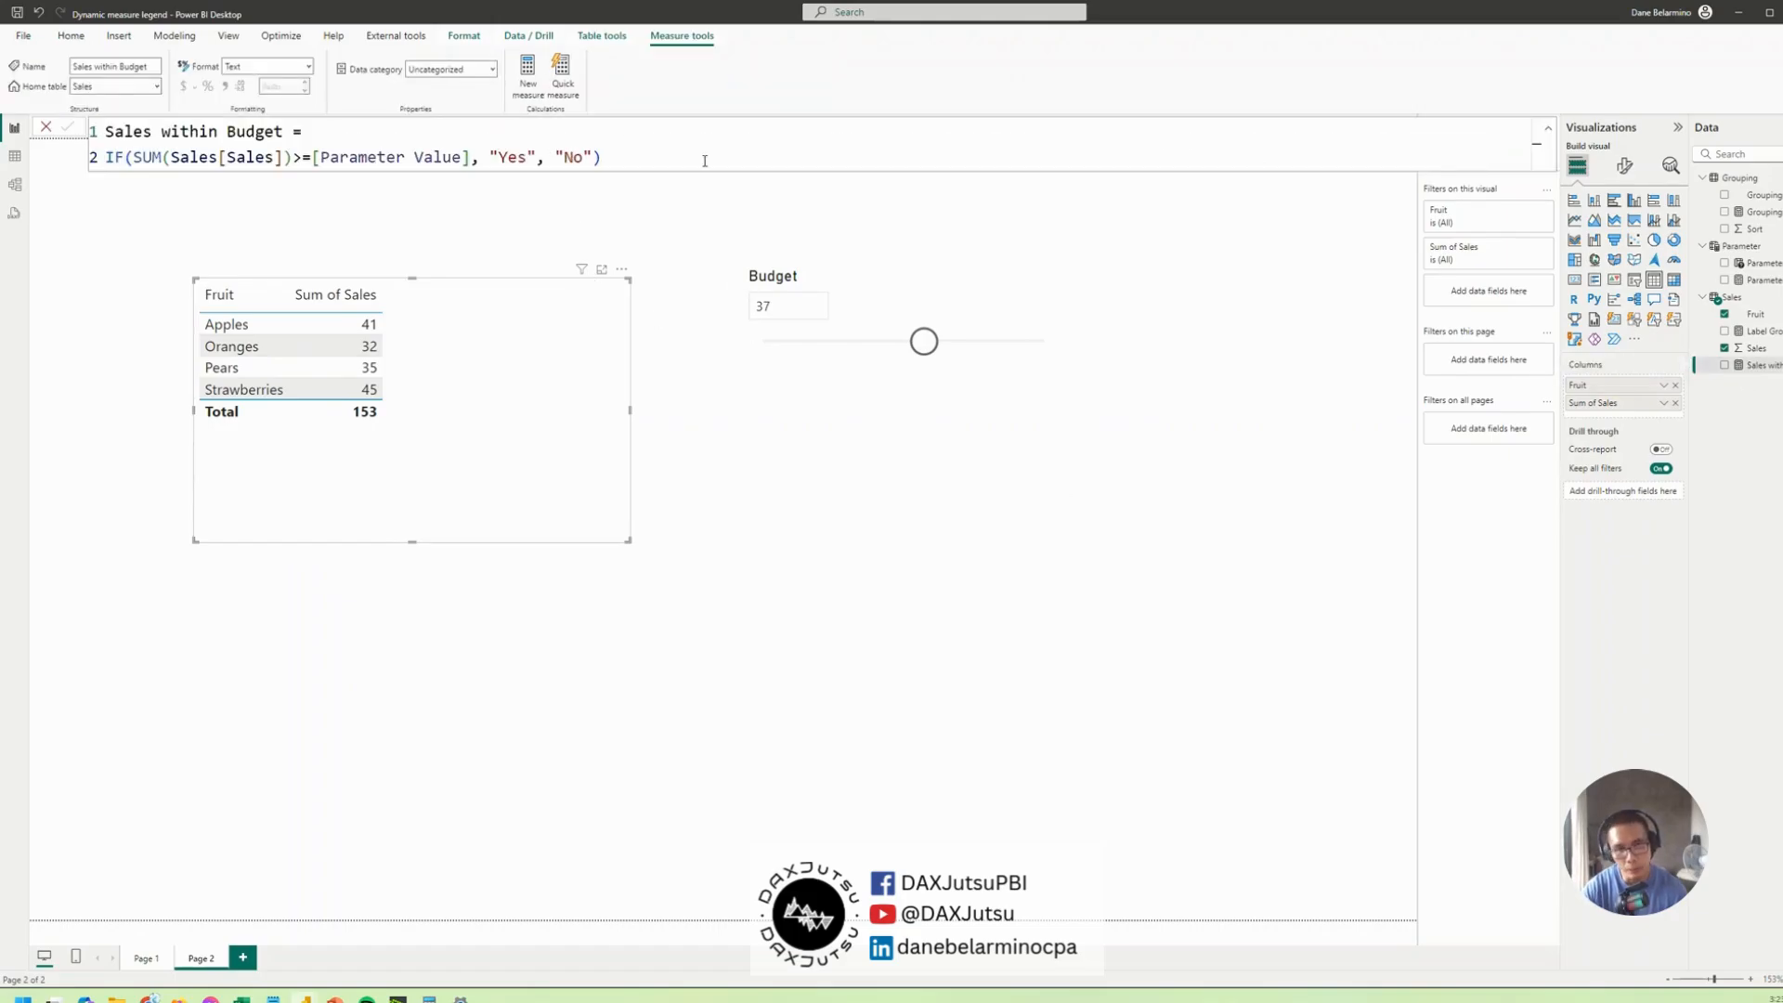
{"action": "scroll", "coordinate": [705, 160], "scroll_direction": "up", "scroll_amount": 2}
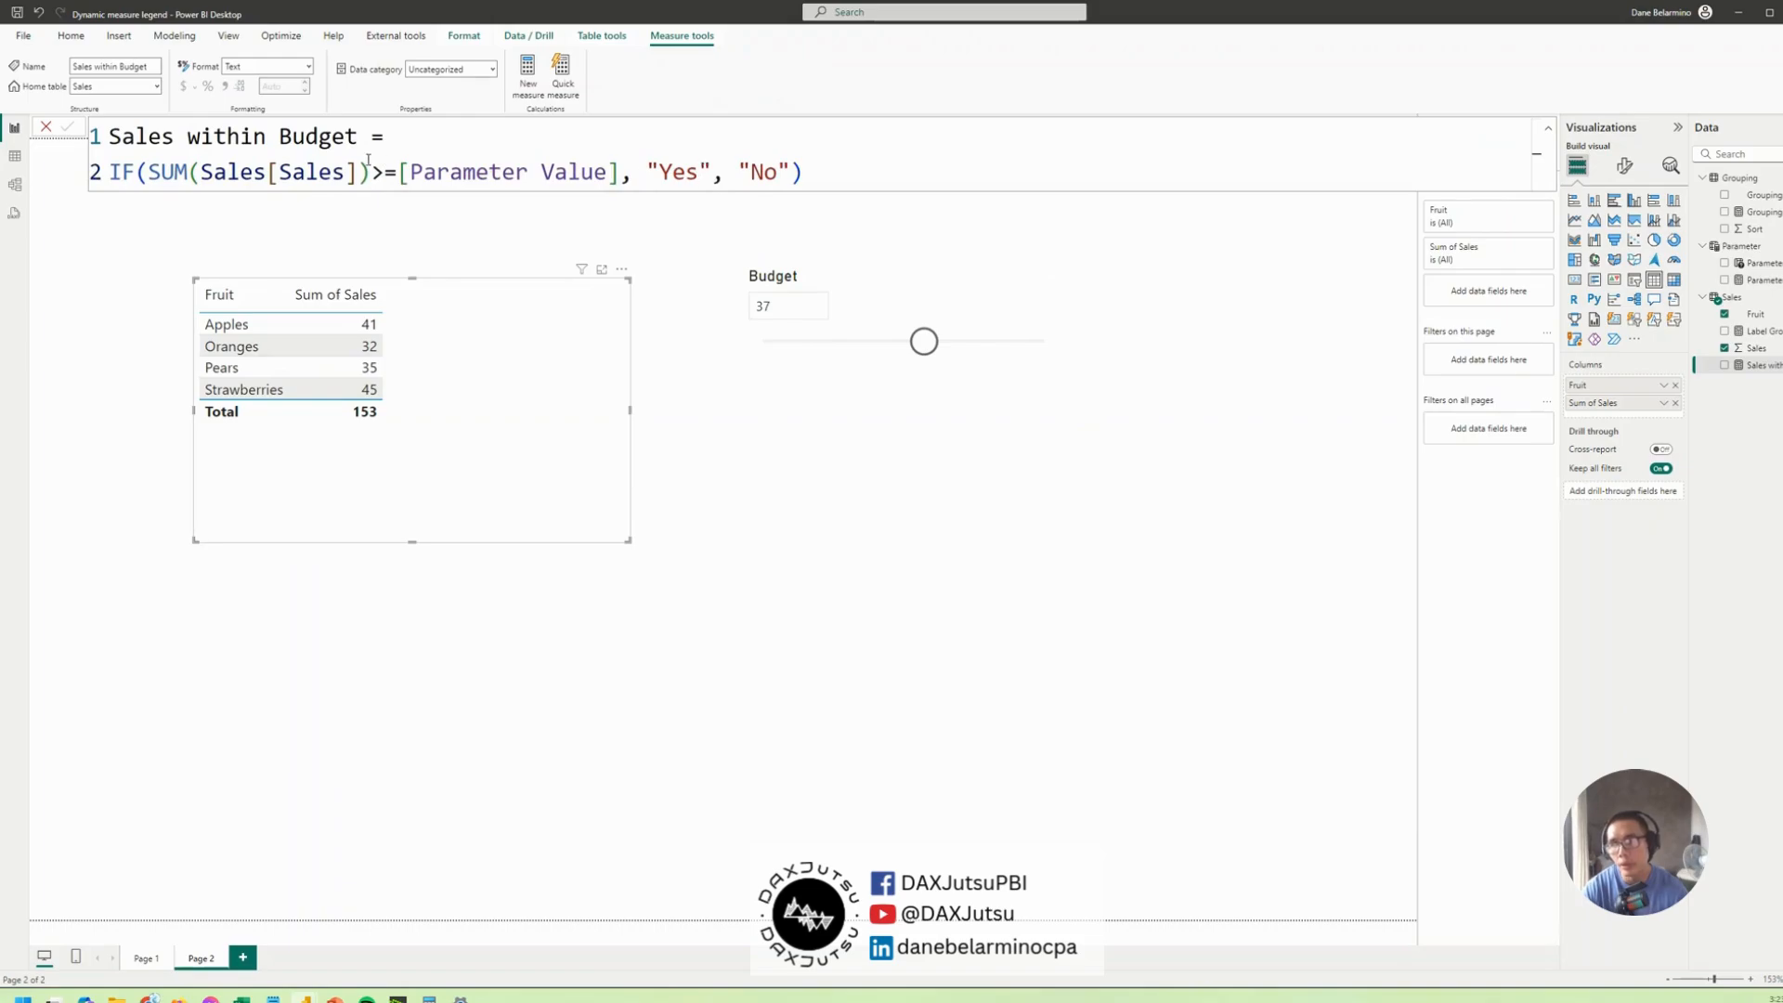
{"action": "left_click", "coordinate": [200, 167]}
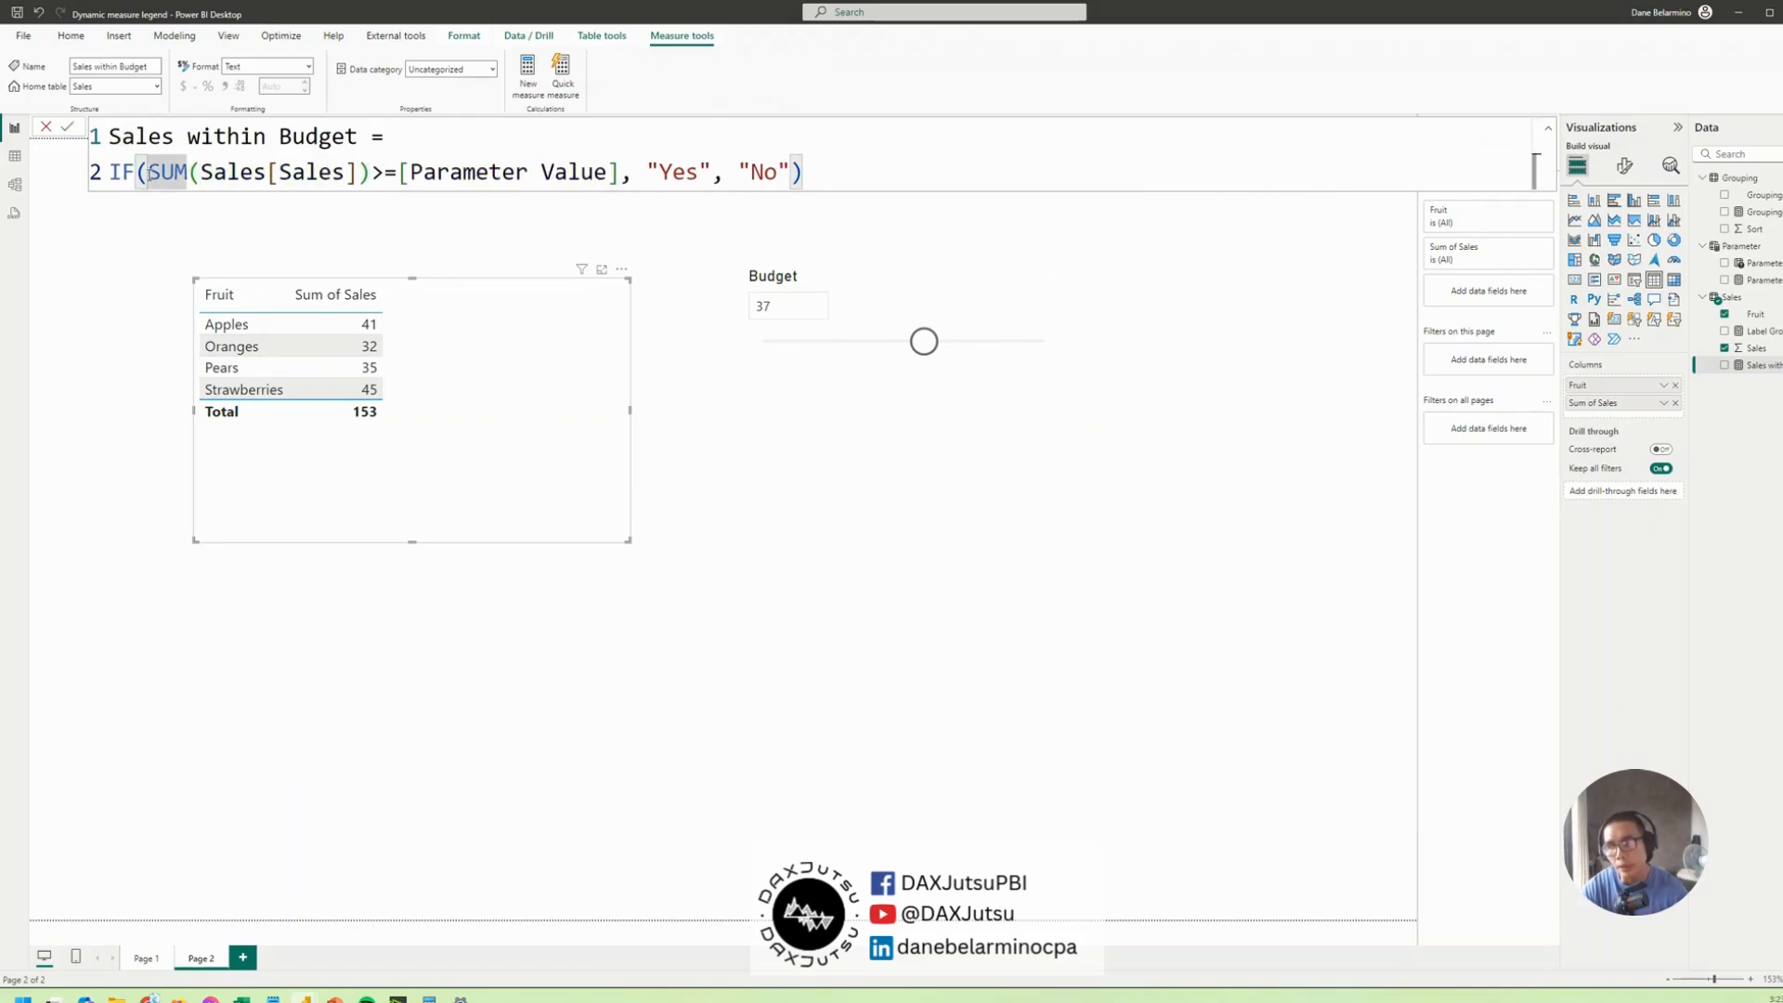
{"action": "left_click_drag", "start_coordinate": [148, 171], "coordinate": [371, 171]}
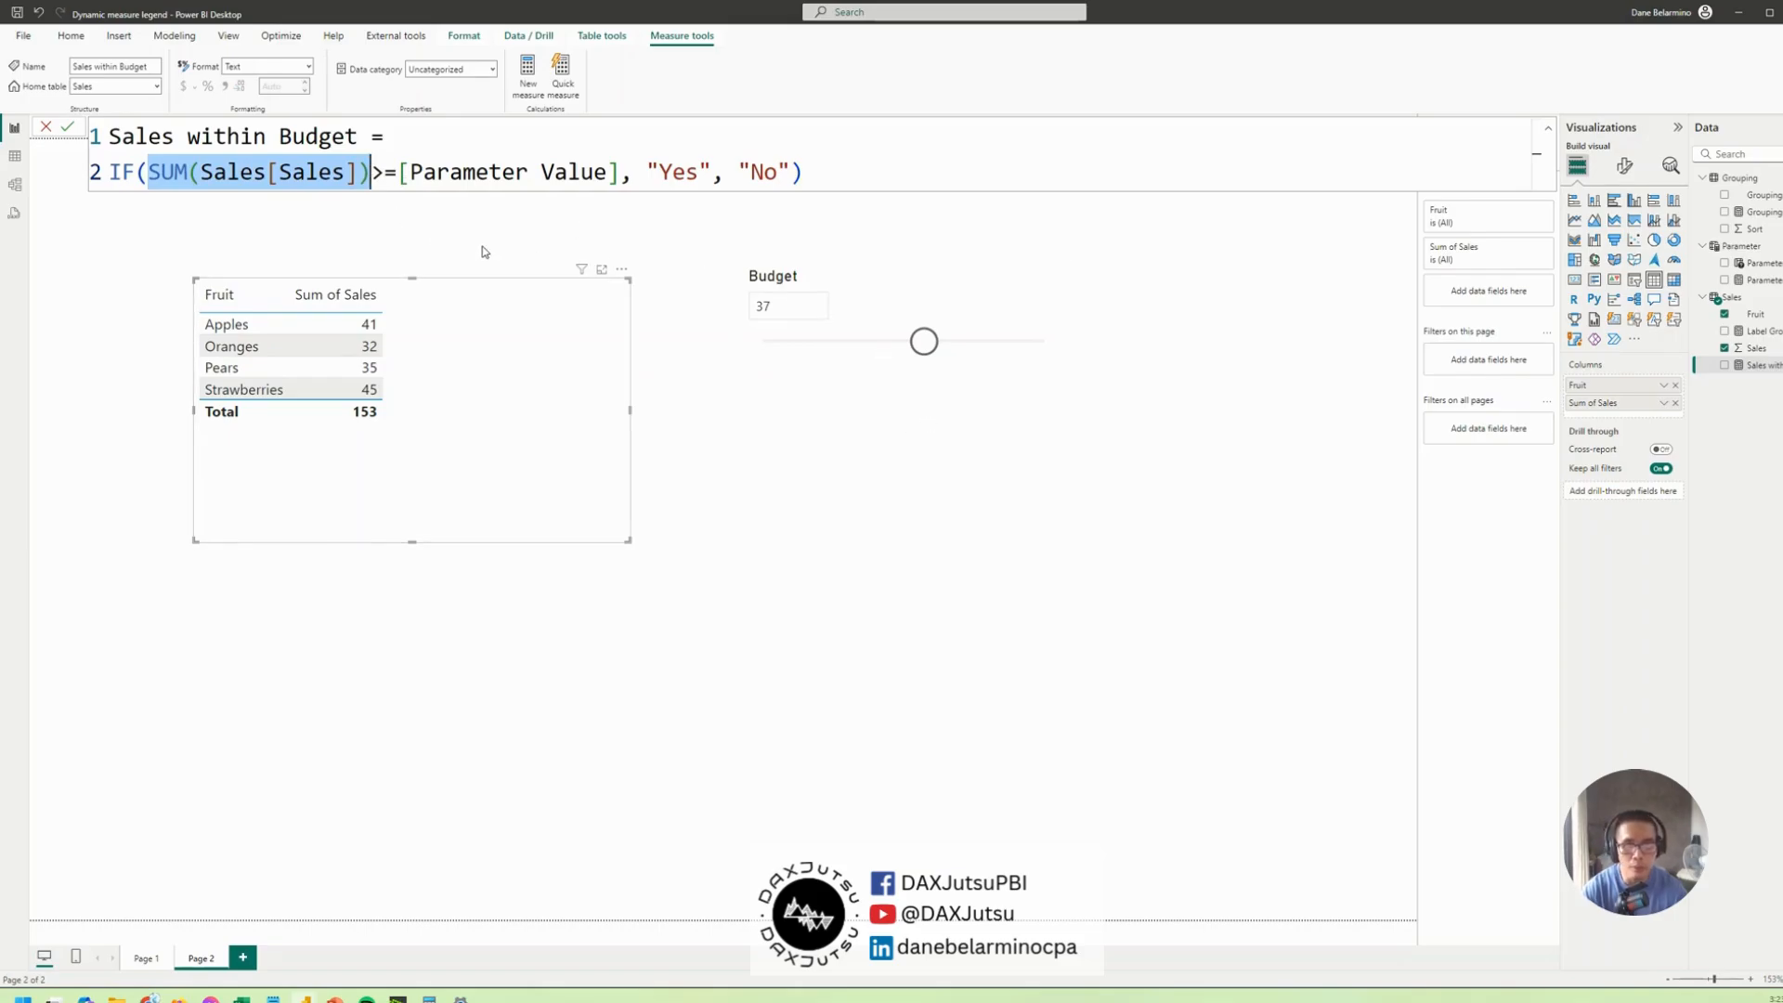
Examine the formulas of the Parameter Value measure and the Parameter table, and view the options for creating a new parameter
{"action": "left_click", "coordinate": [1763, 279]}
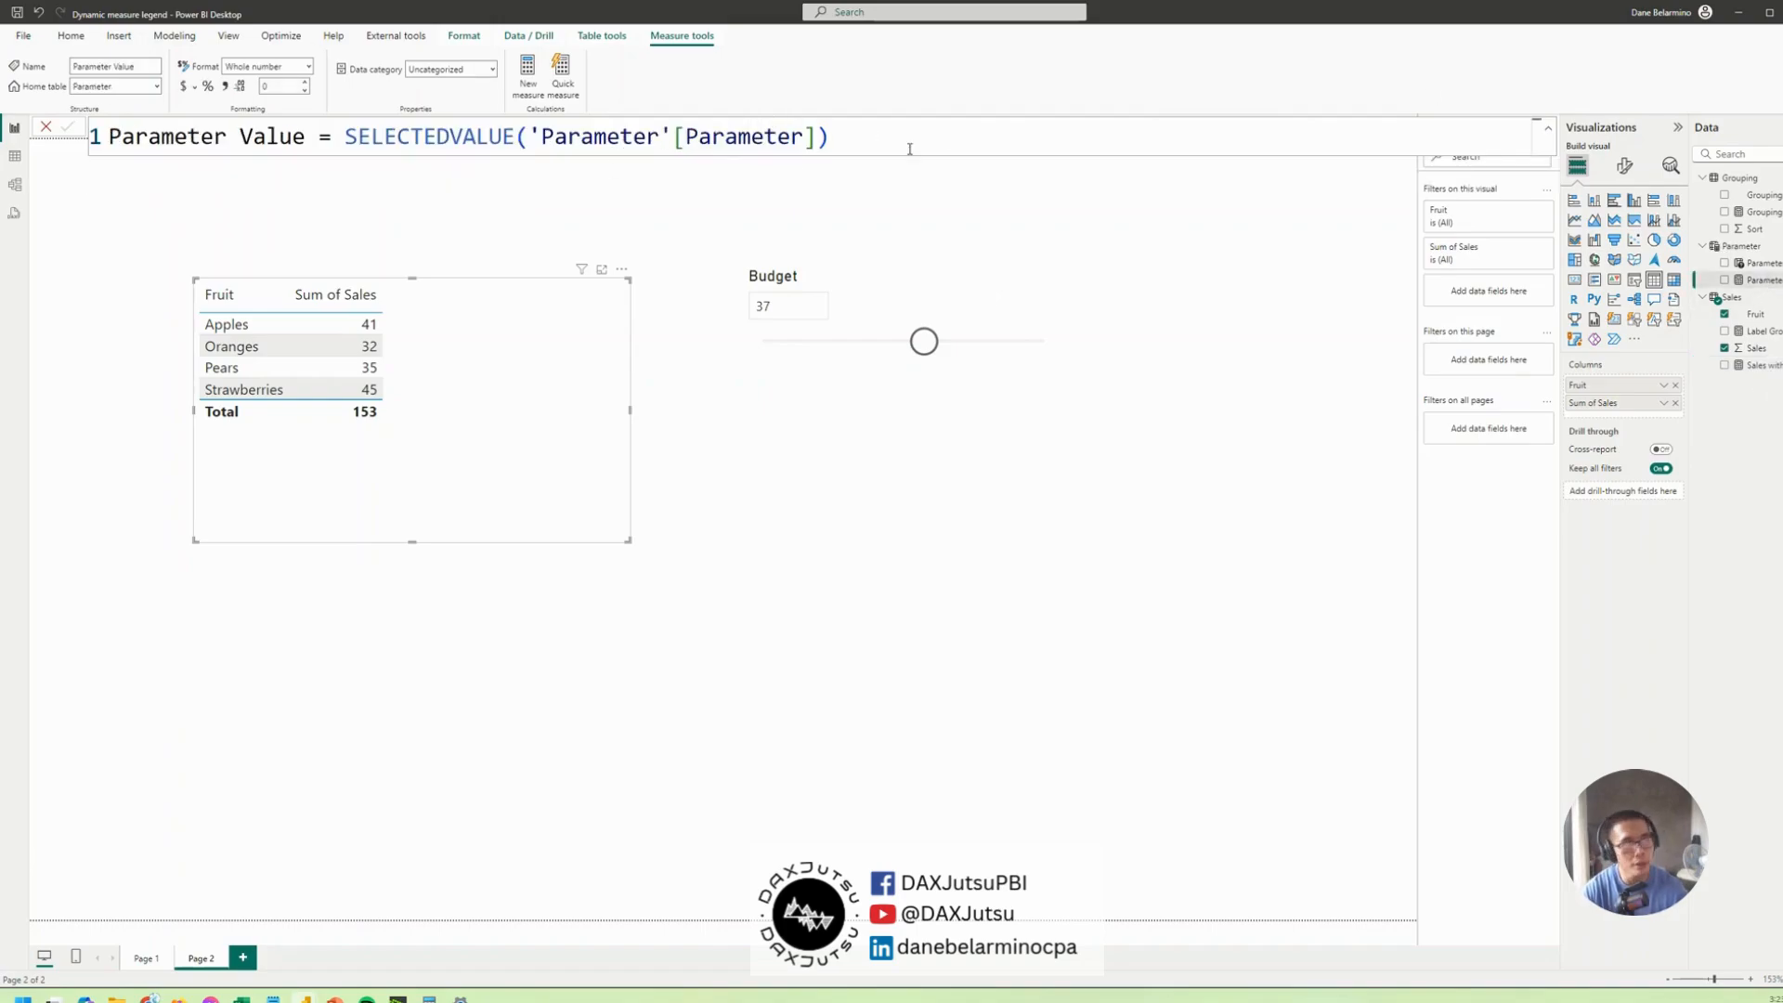
{"action": "left_click", "coordinate": [1748, 247]}
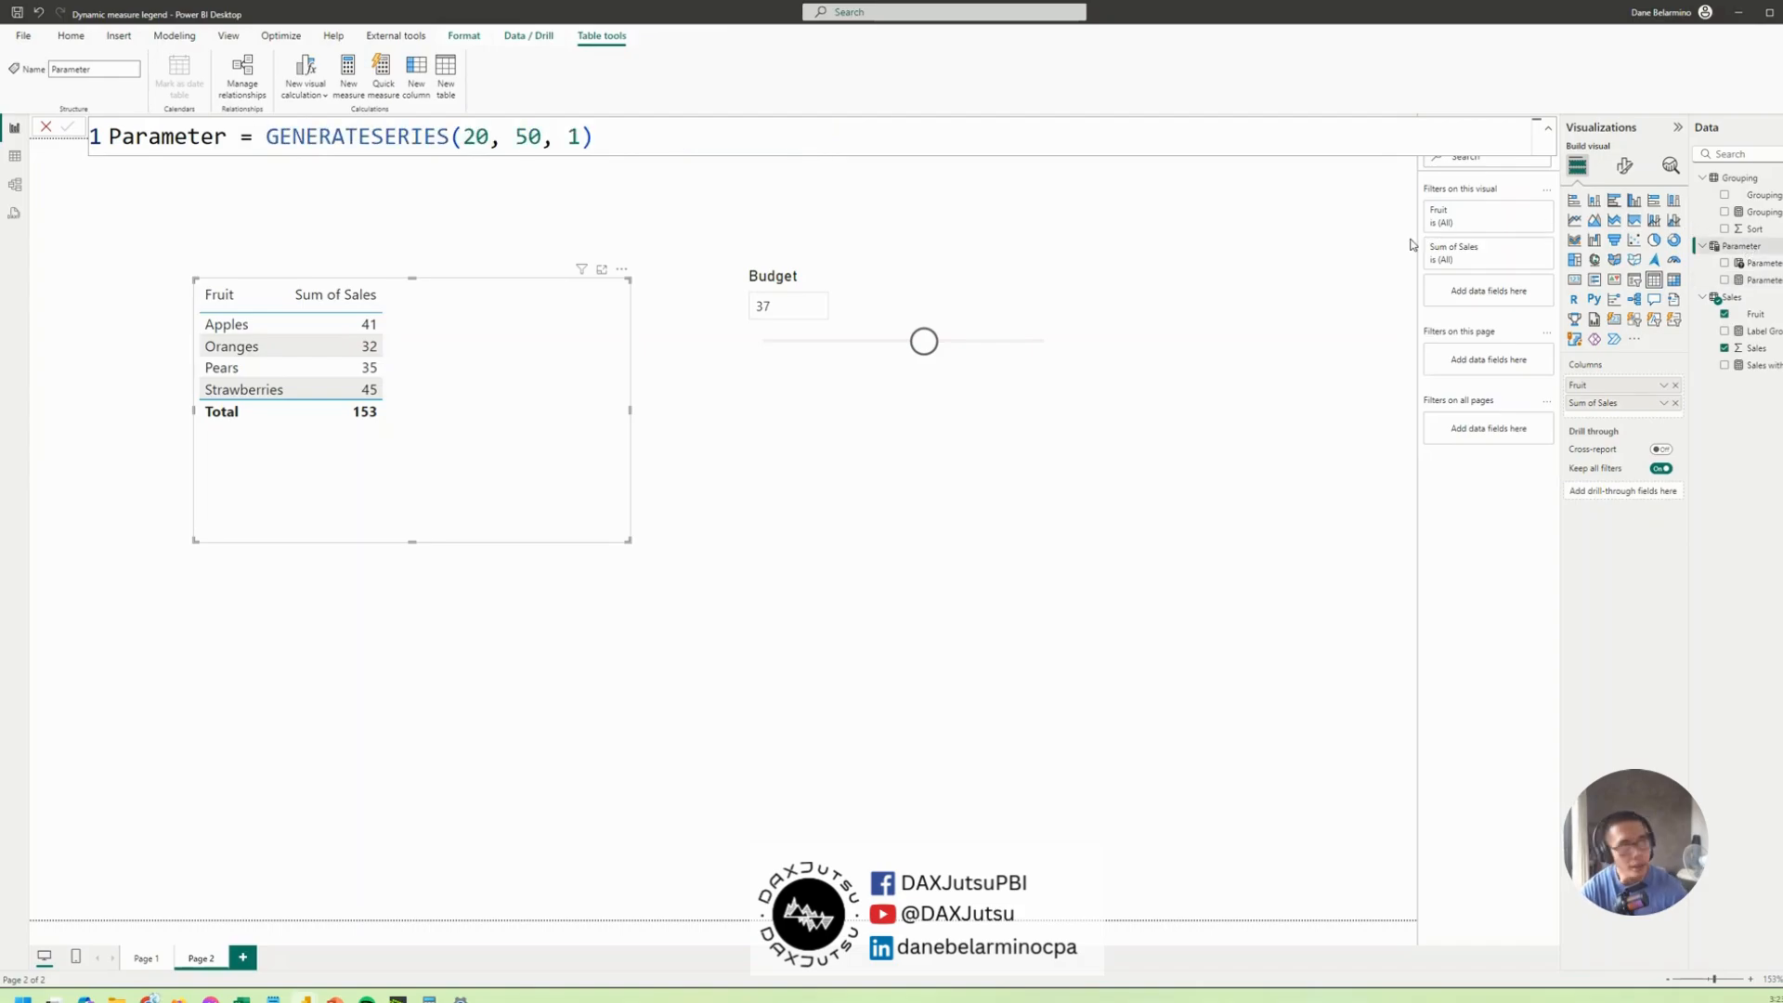
{"action": "left_click", "coordinate": [173, 36]}
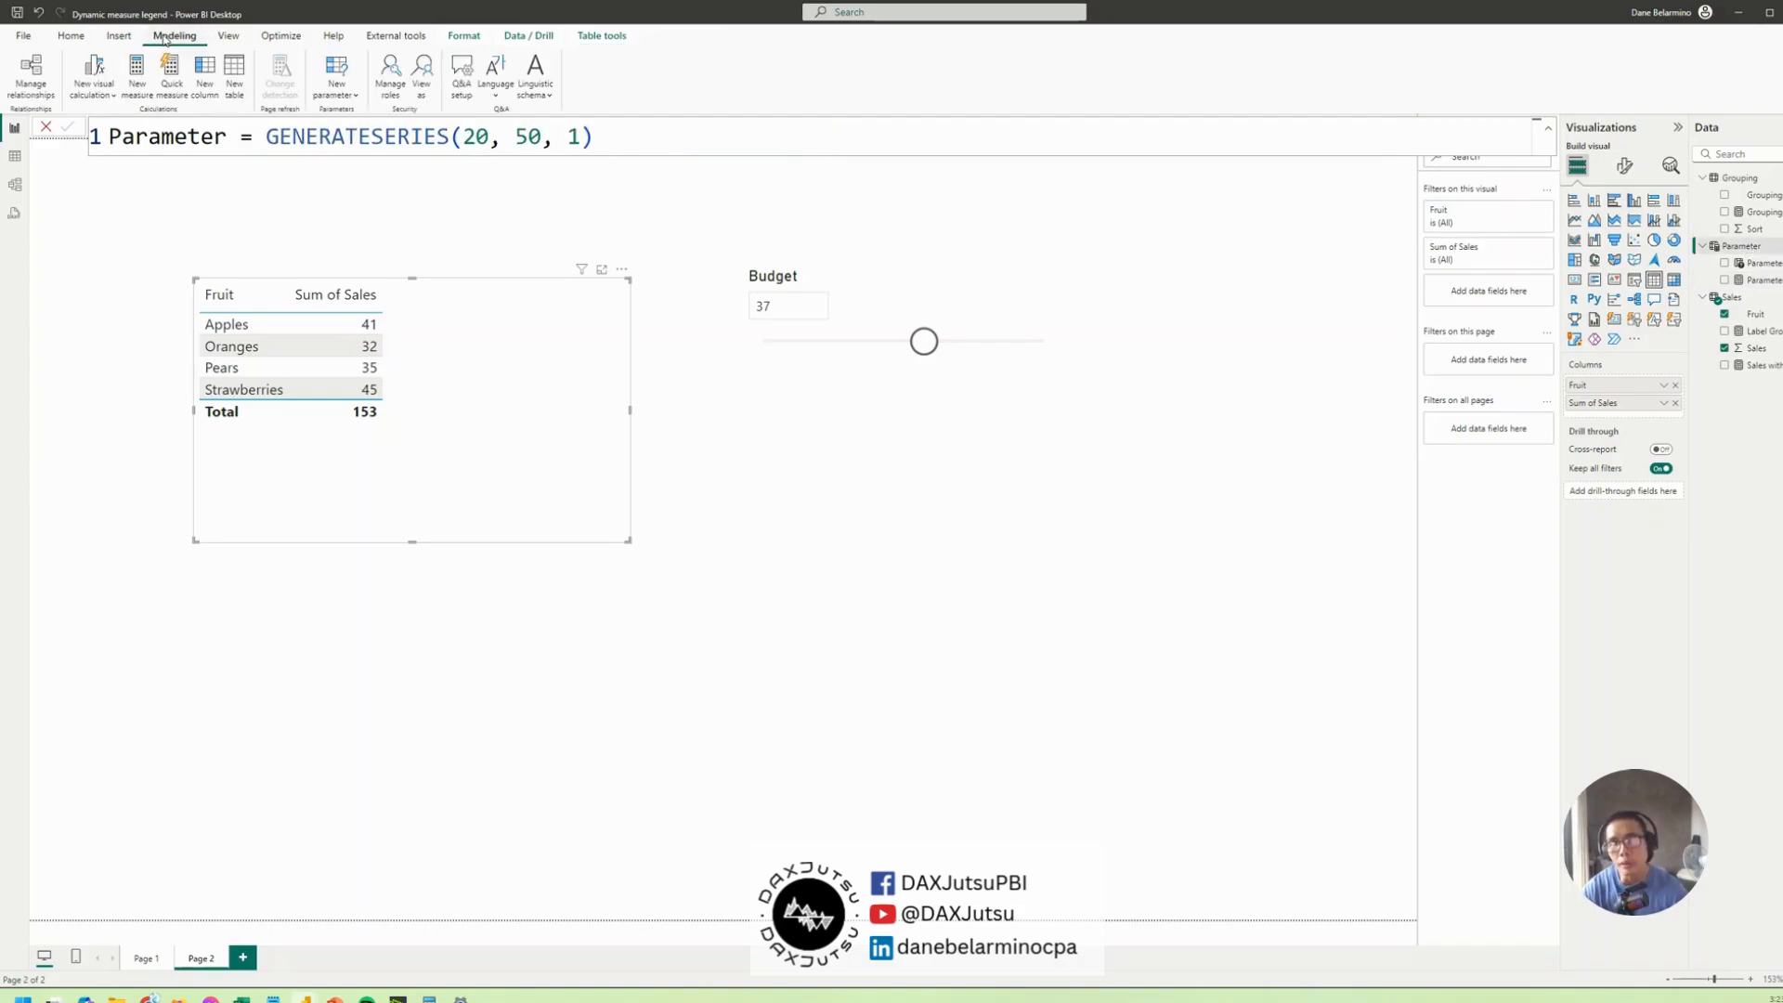
{"action": "left_click", "coordinate": [336, 85]}
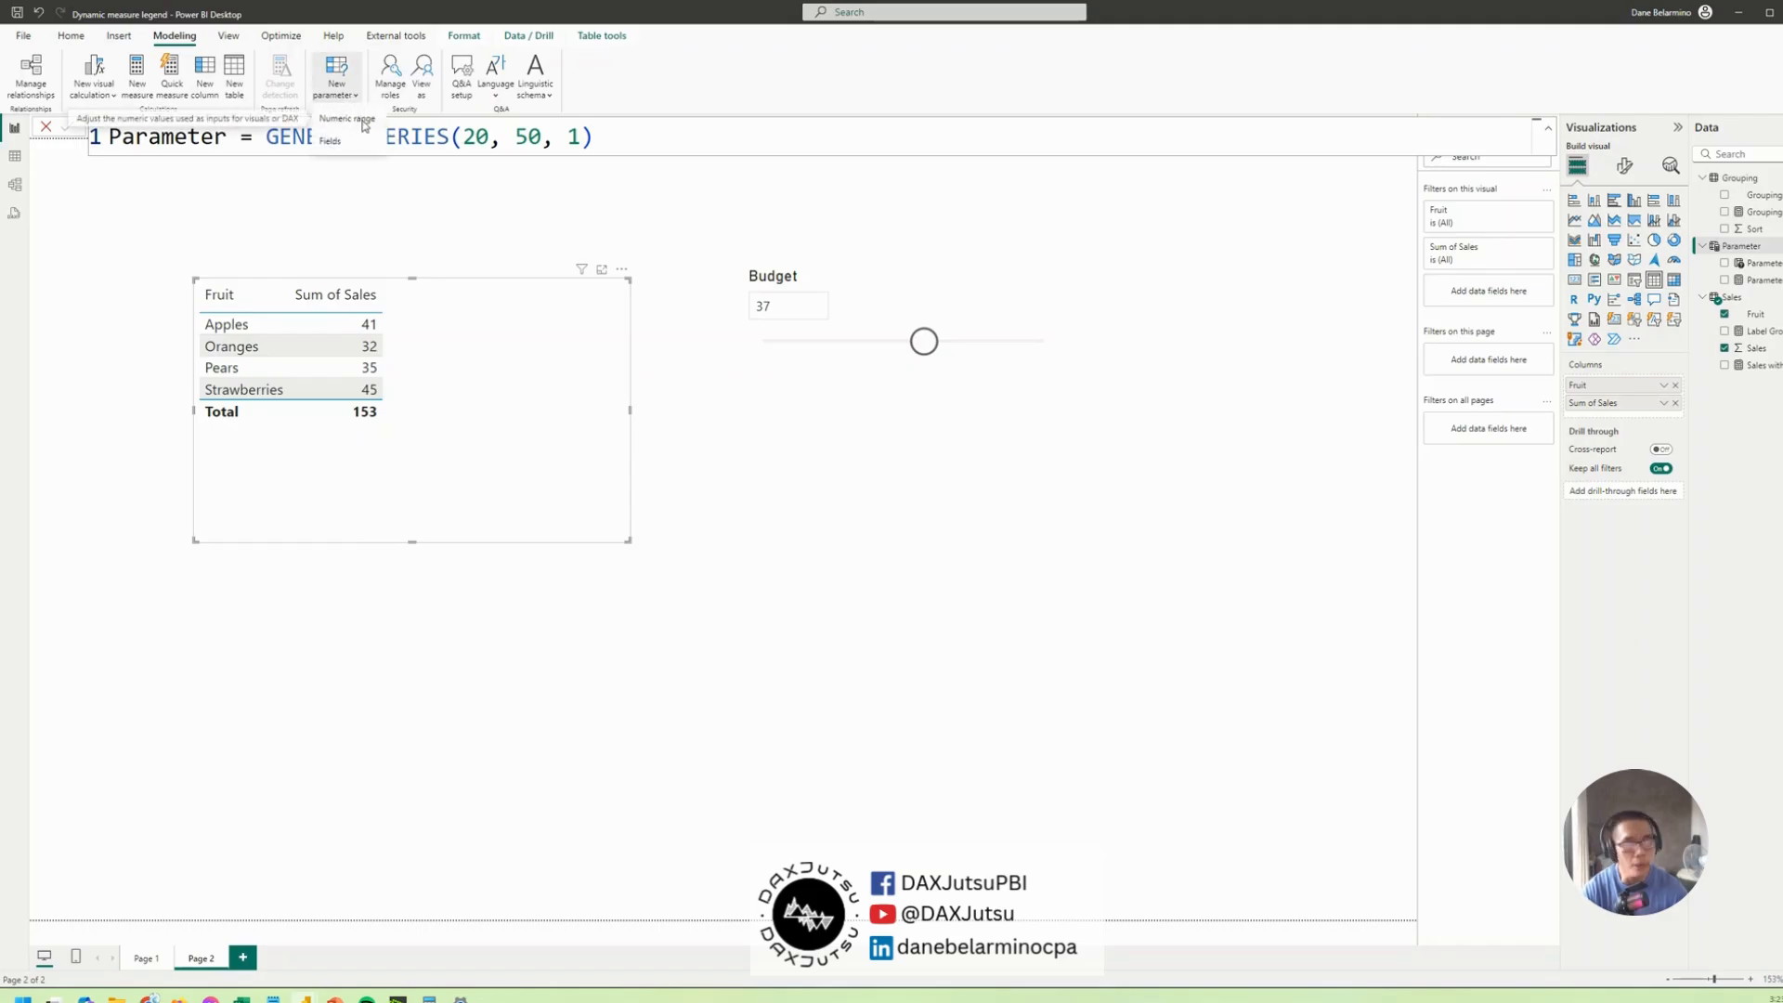
{"action": "left_click", "coordinate": [546, 364]}
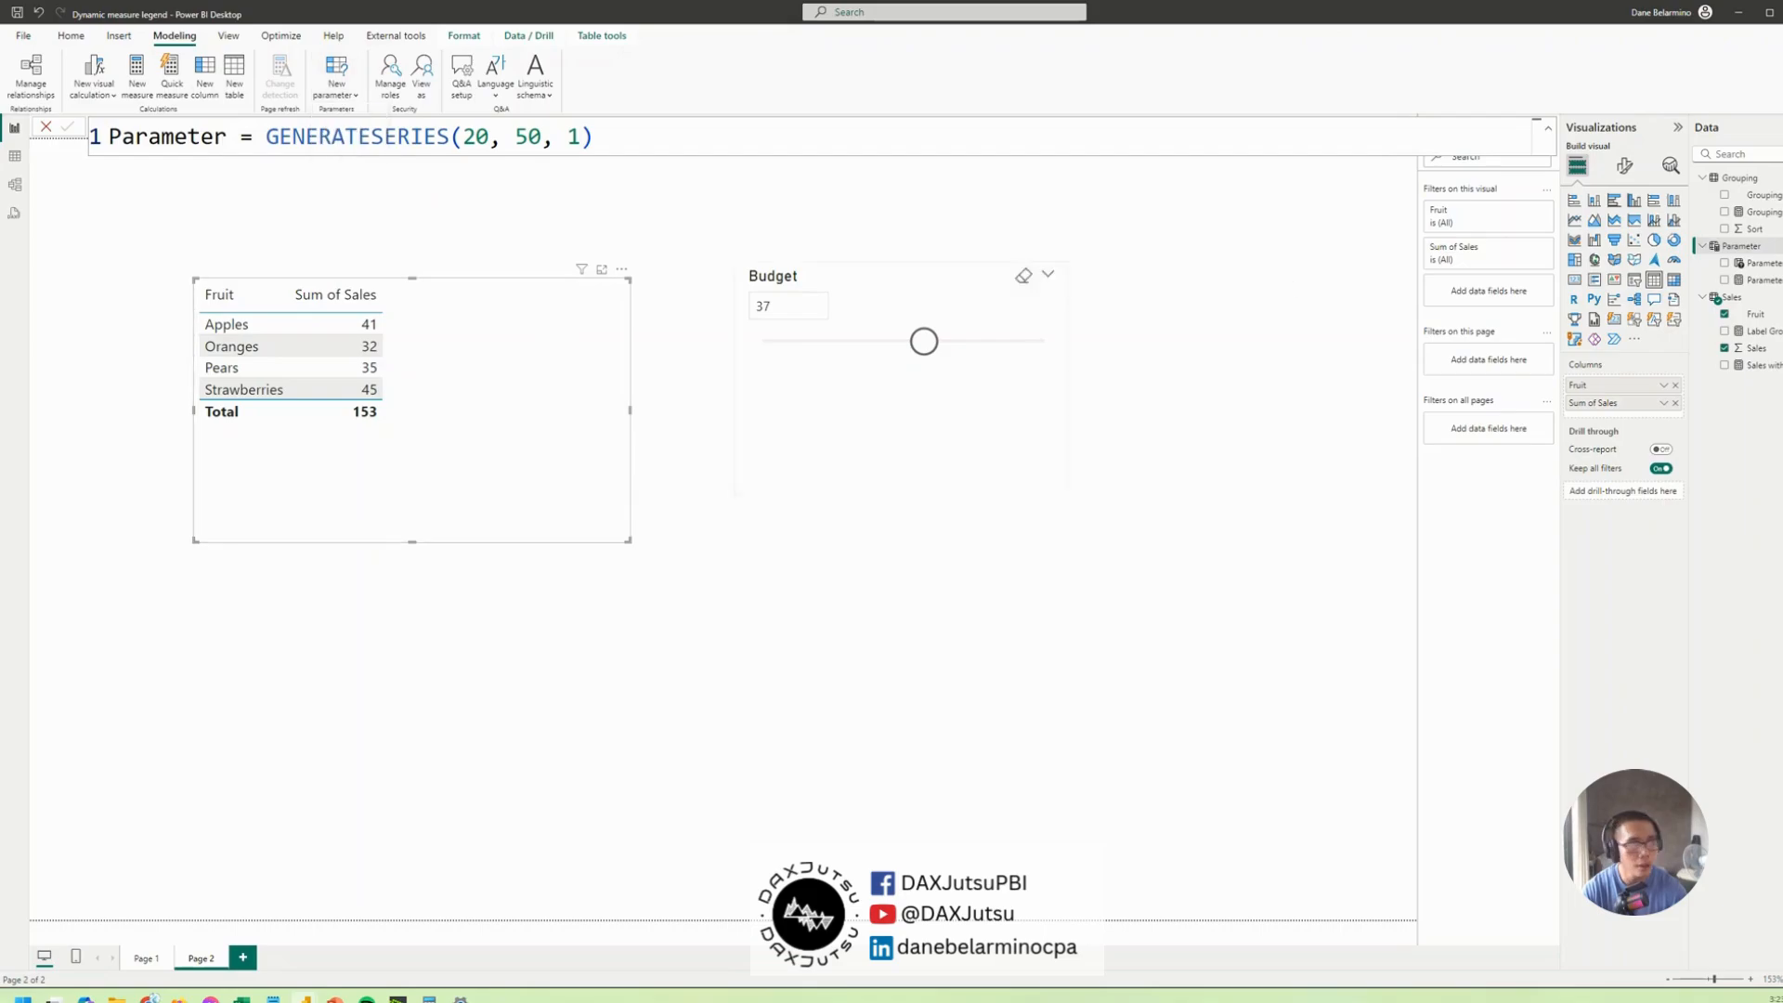
Check the Label Grouping measure, and reopen Sales within Budget to examine the sales sum it compares with the parameter
{"action": "left_click", "coordinate": [1762, 333]}
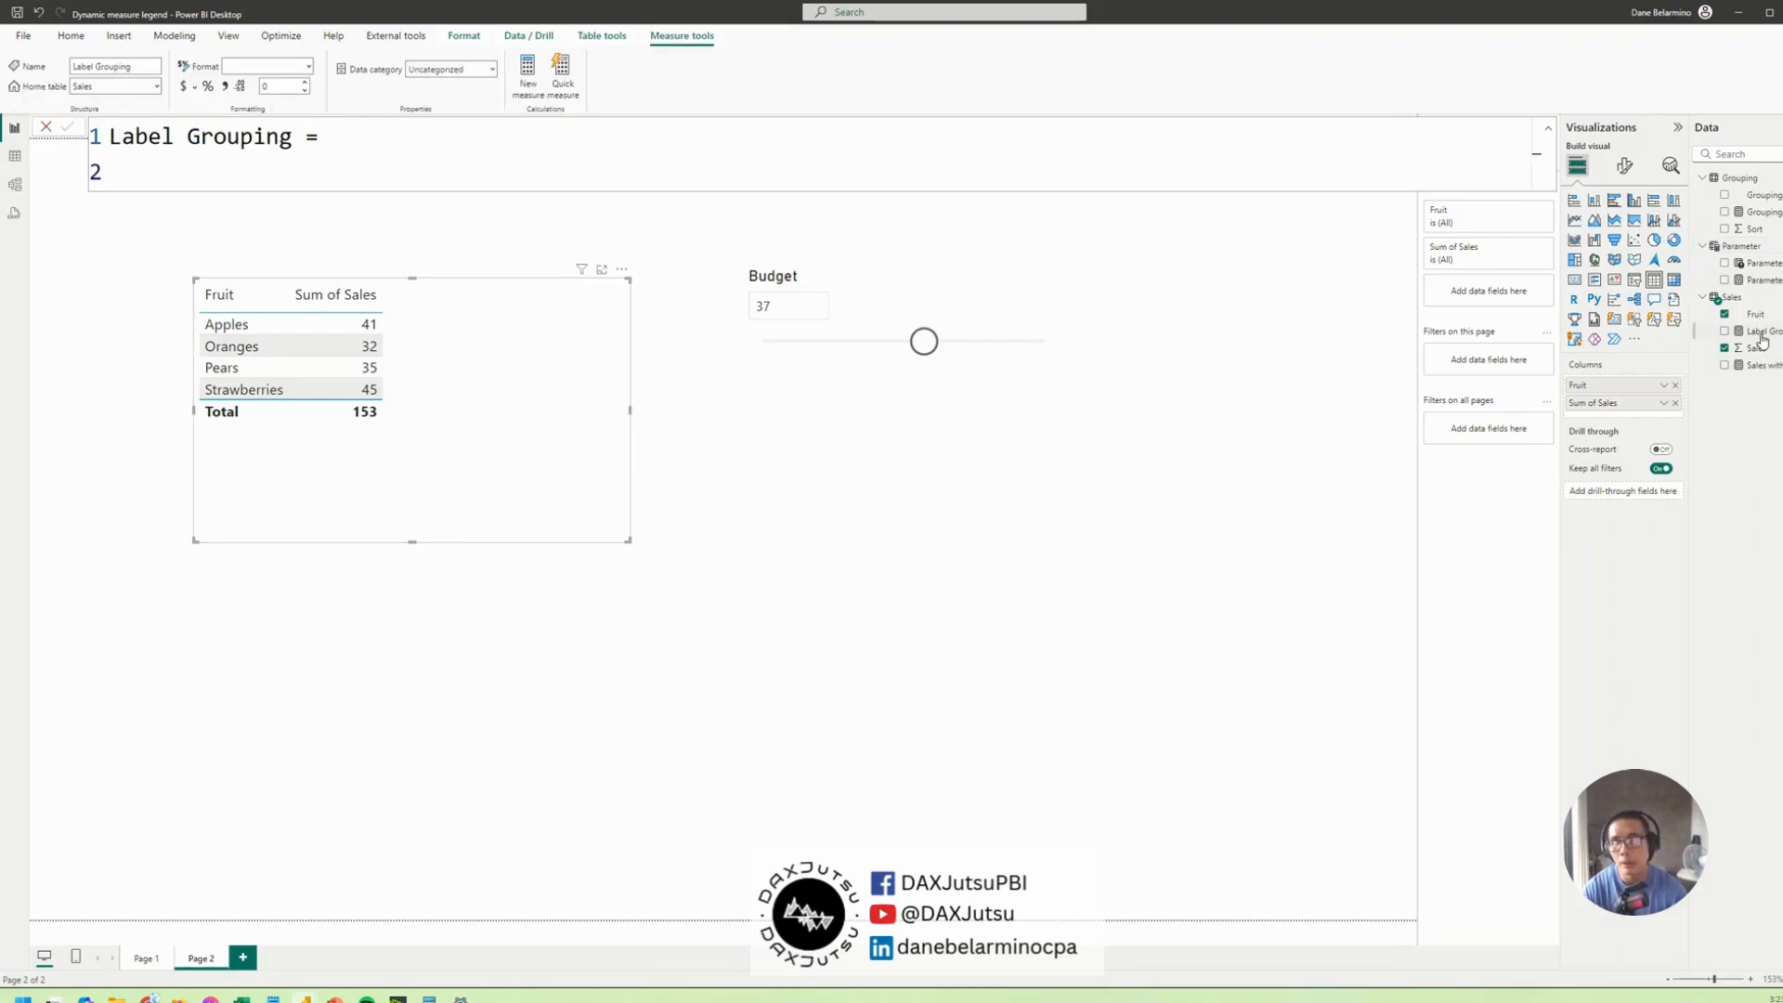
{"action": "left_click", "coordinate": [1695, 280]}
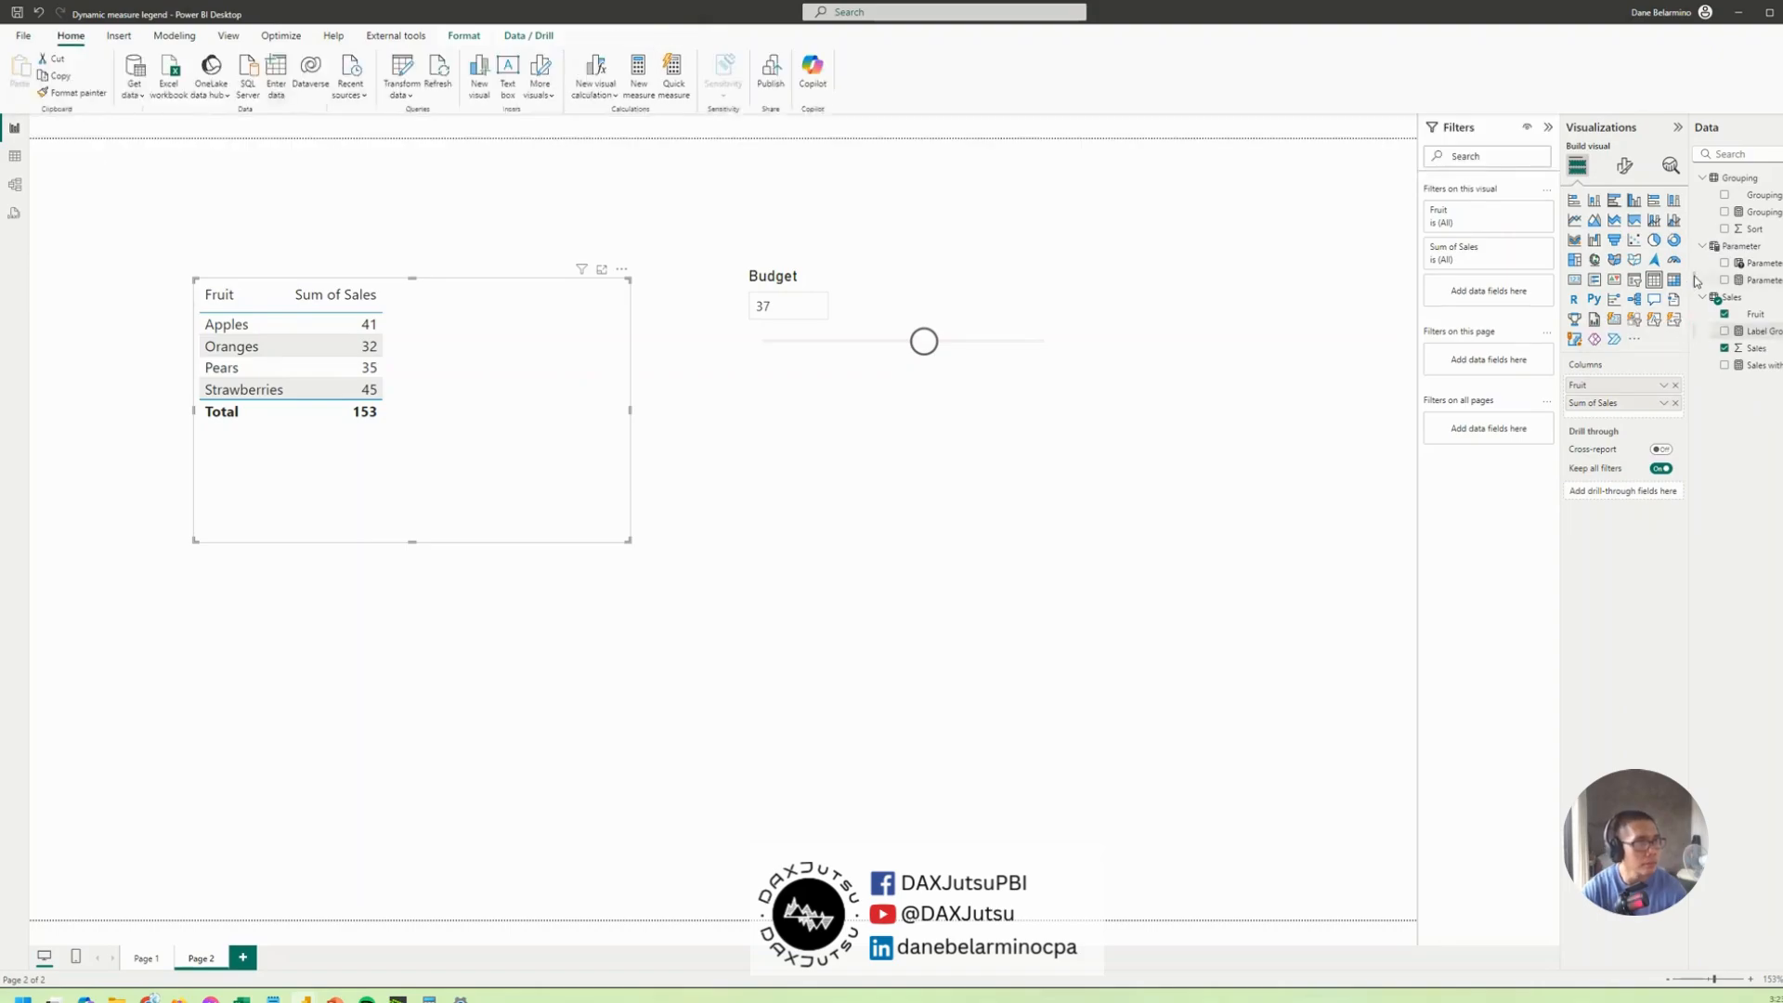
{"action": "left_click", "coordinate": [1763, 368]}
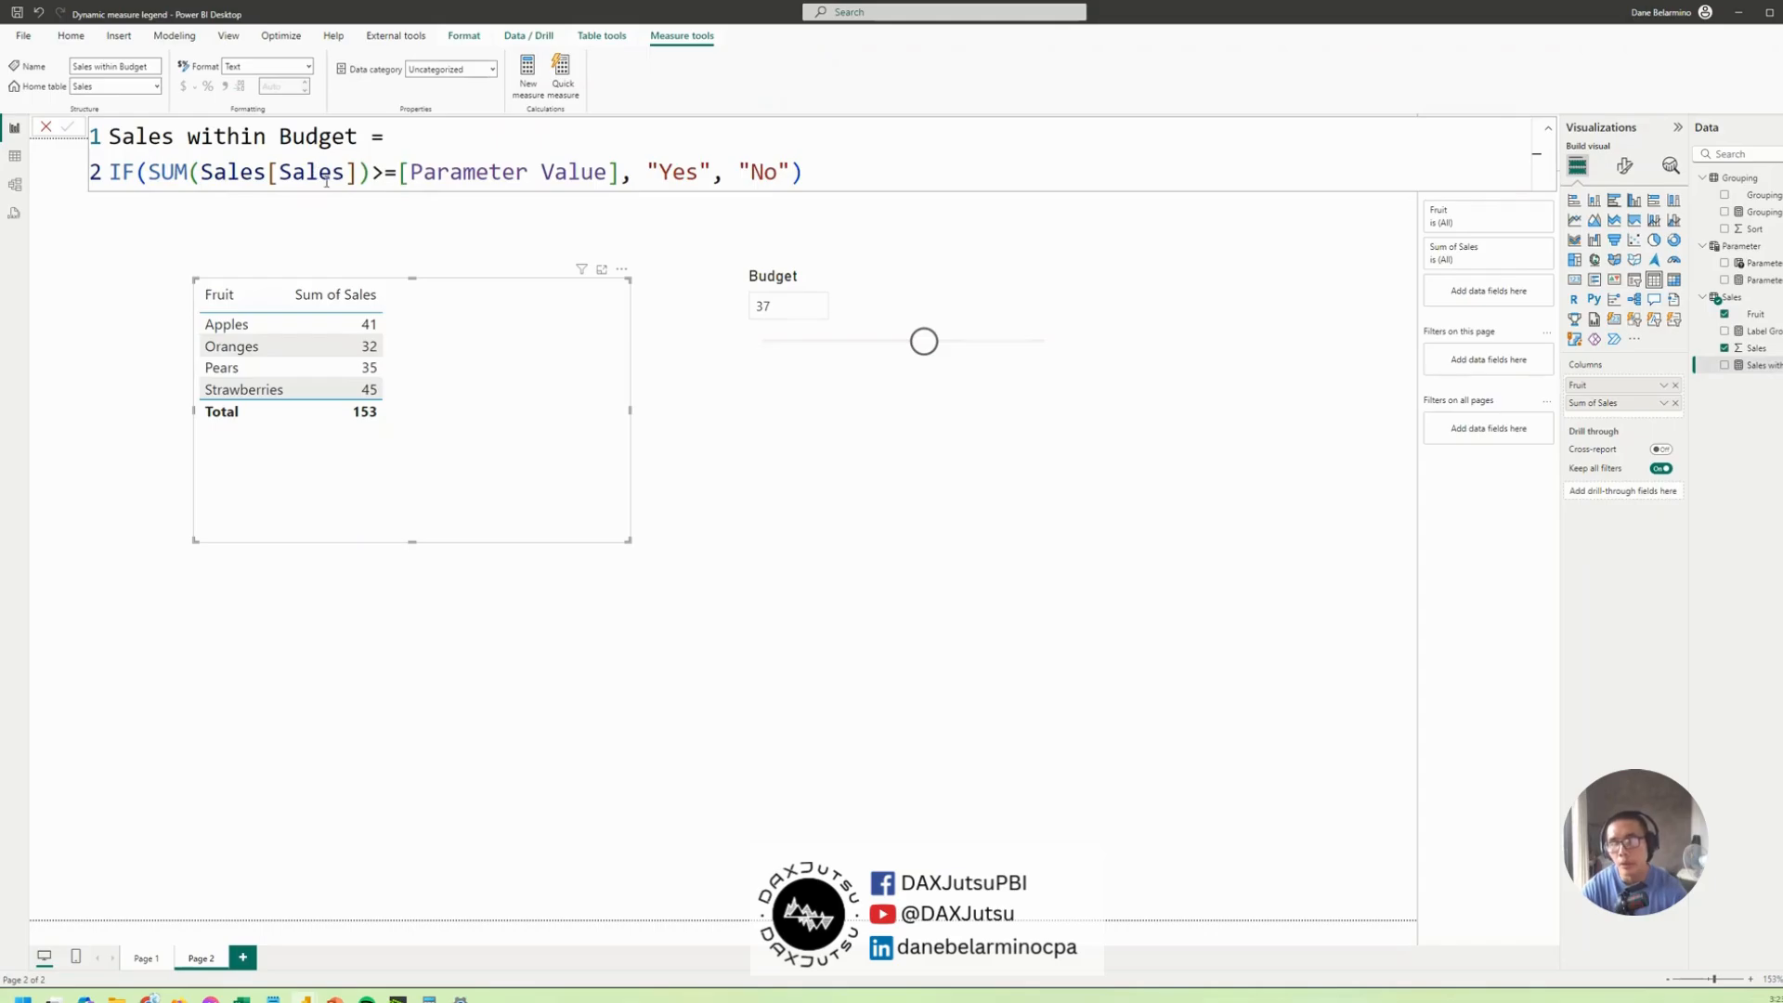
{"action": "left_click_drag", "start_coordinate": [150, 171], "coordinate": [371, 172]}
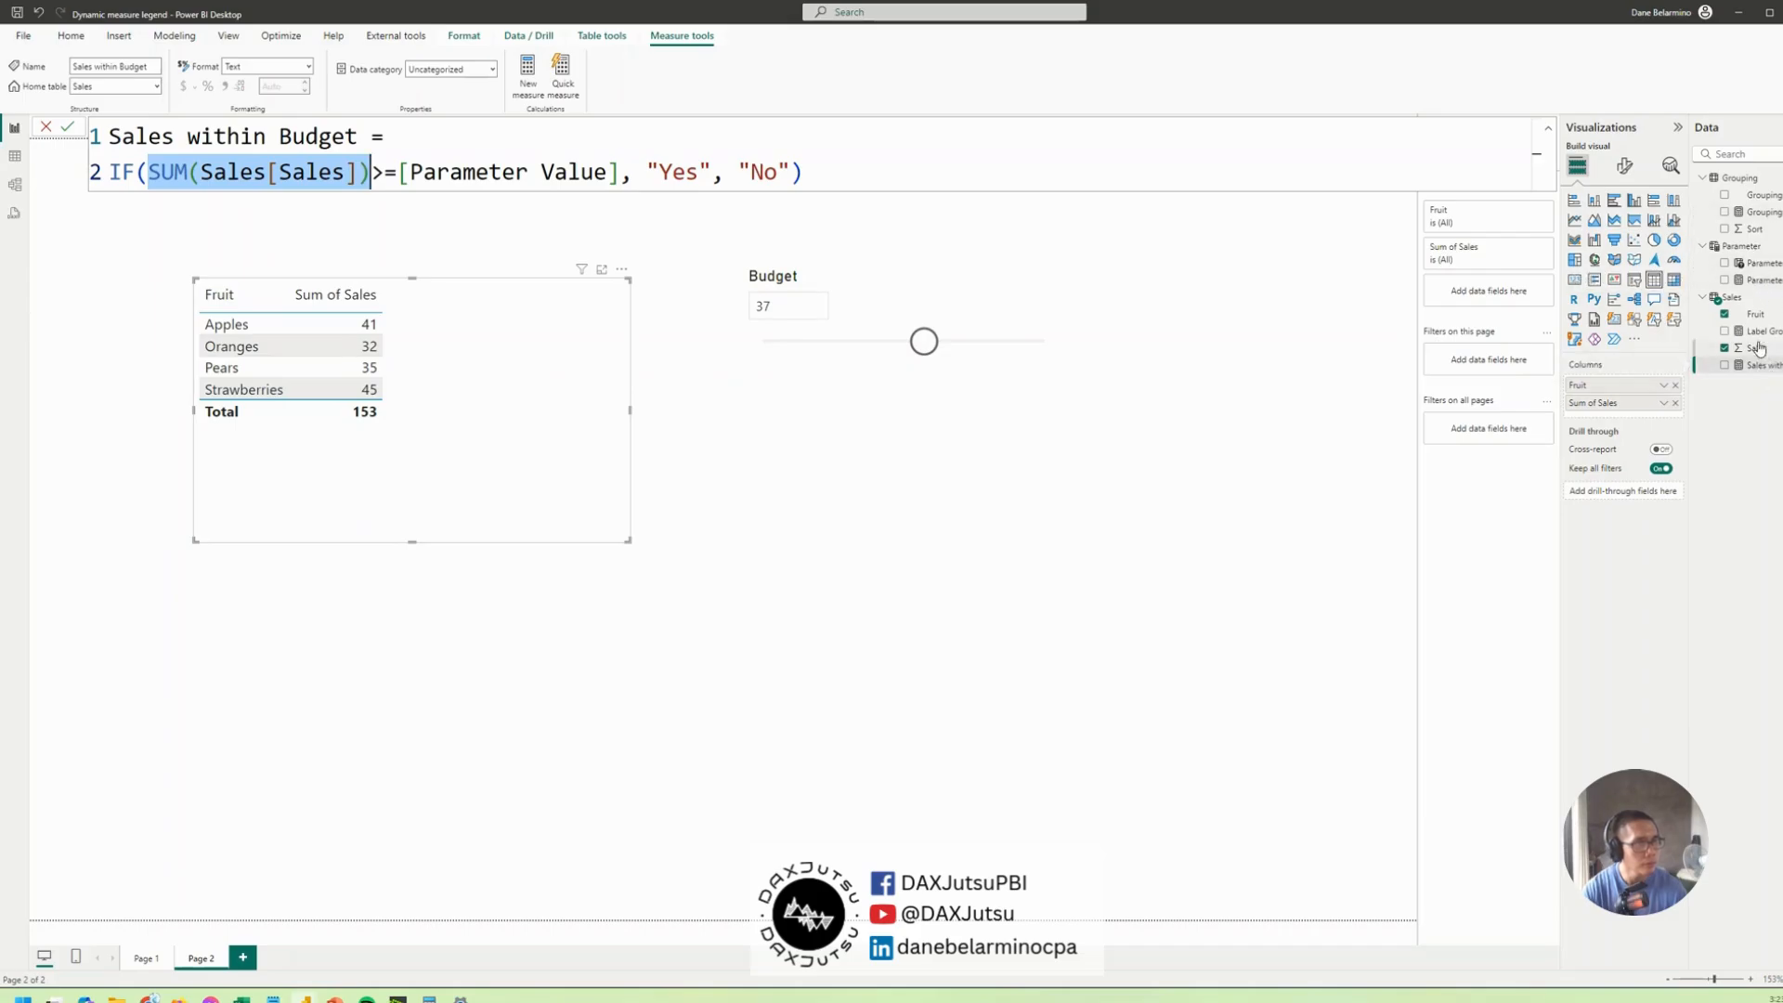
Add the Sales within Budget measure to the fruit table and set the Budget slicer to 45
{"action": "left_click_drag", "start_coordinate": [1761, 367], "coordinate": [1625, 422]}
{"action": "left_click_drag", "start_coordinate": [923, 341], "coordinate": [989, 354]}
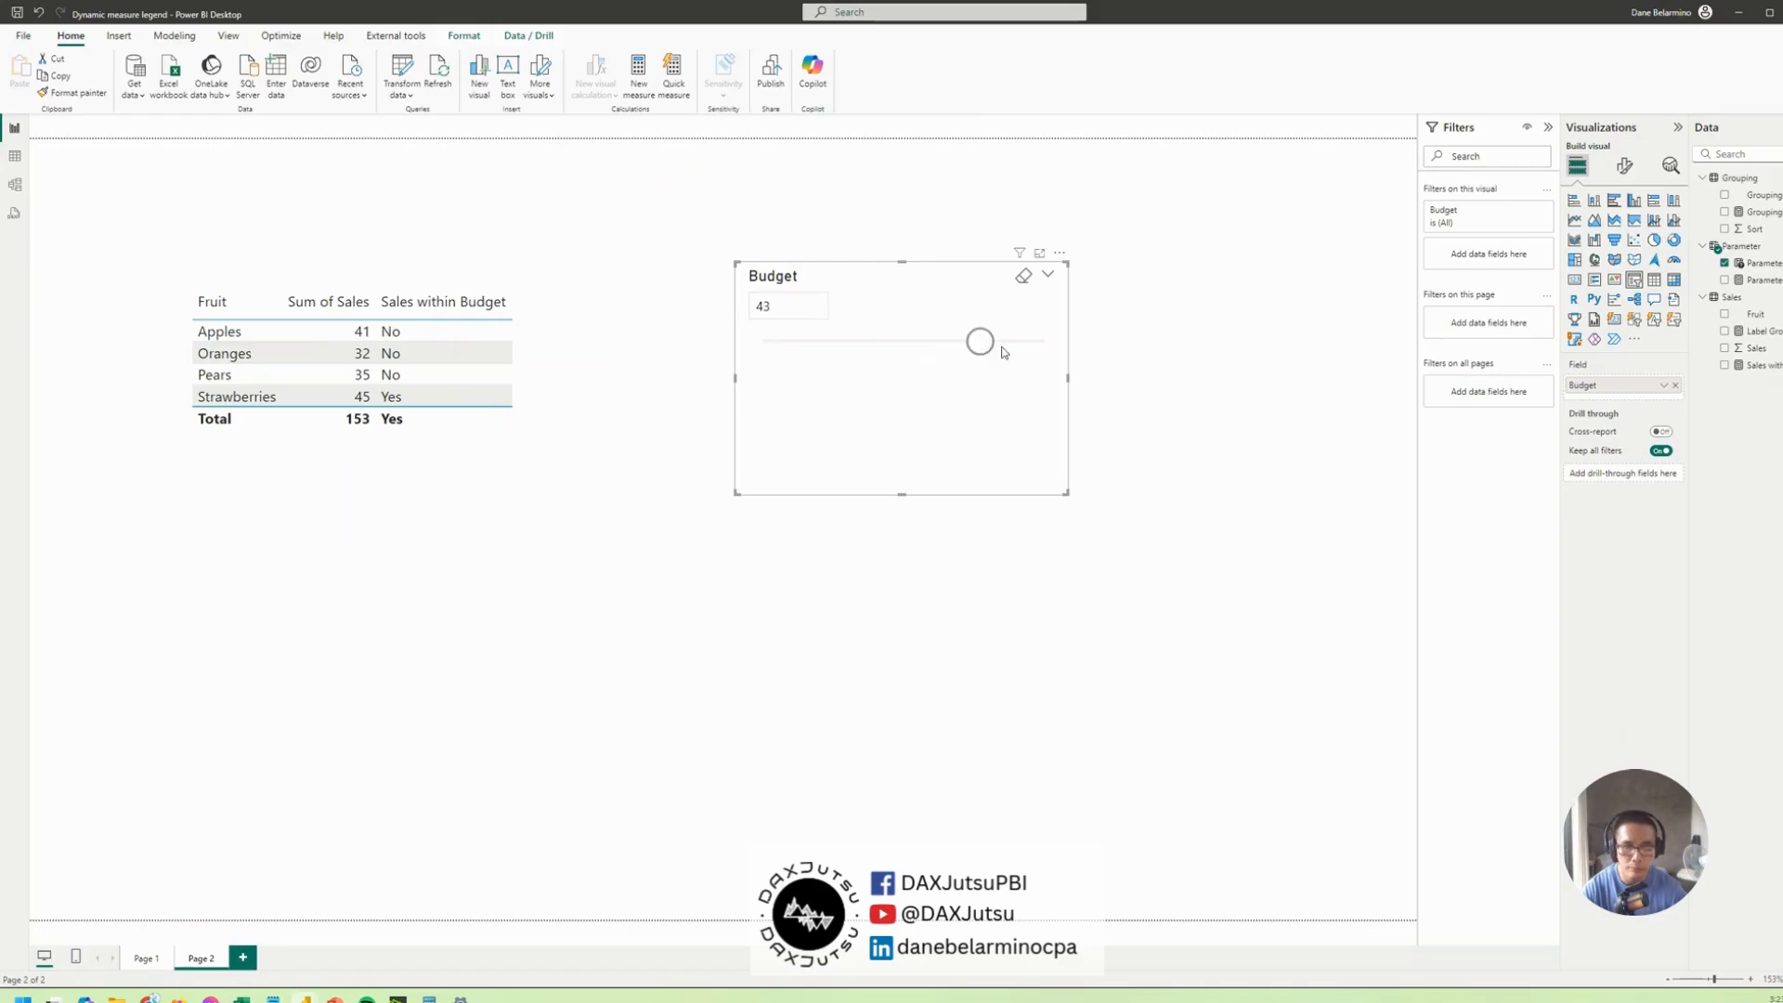
{"action": "left_click", "coordinate": [1002, 348]}
Move the Budget slicer closer to the fruit table, and narrow and reposition the table
{"action": "left_click_drag", "start_coordinate": [916, 279], "coordinate": [813, 281]}
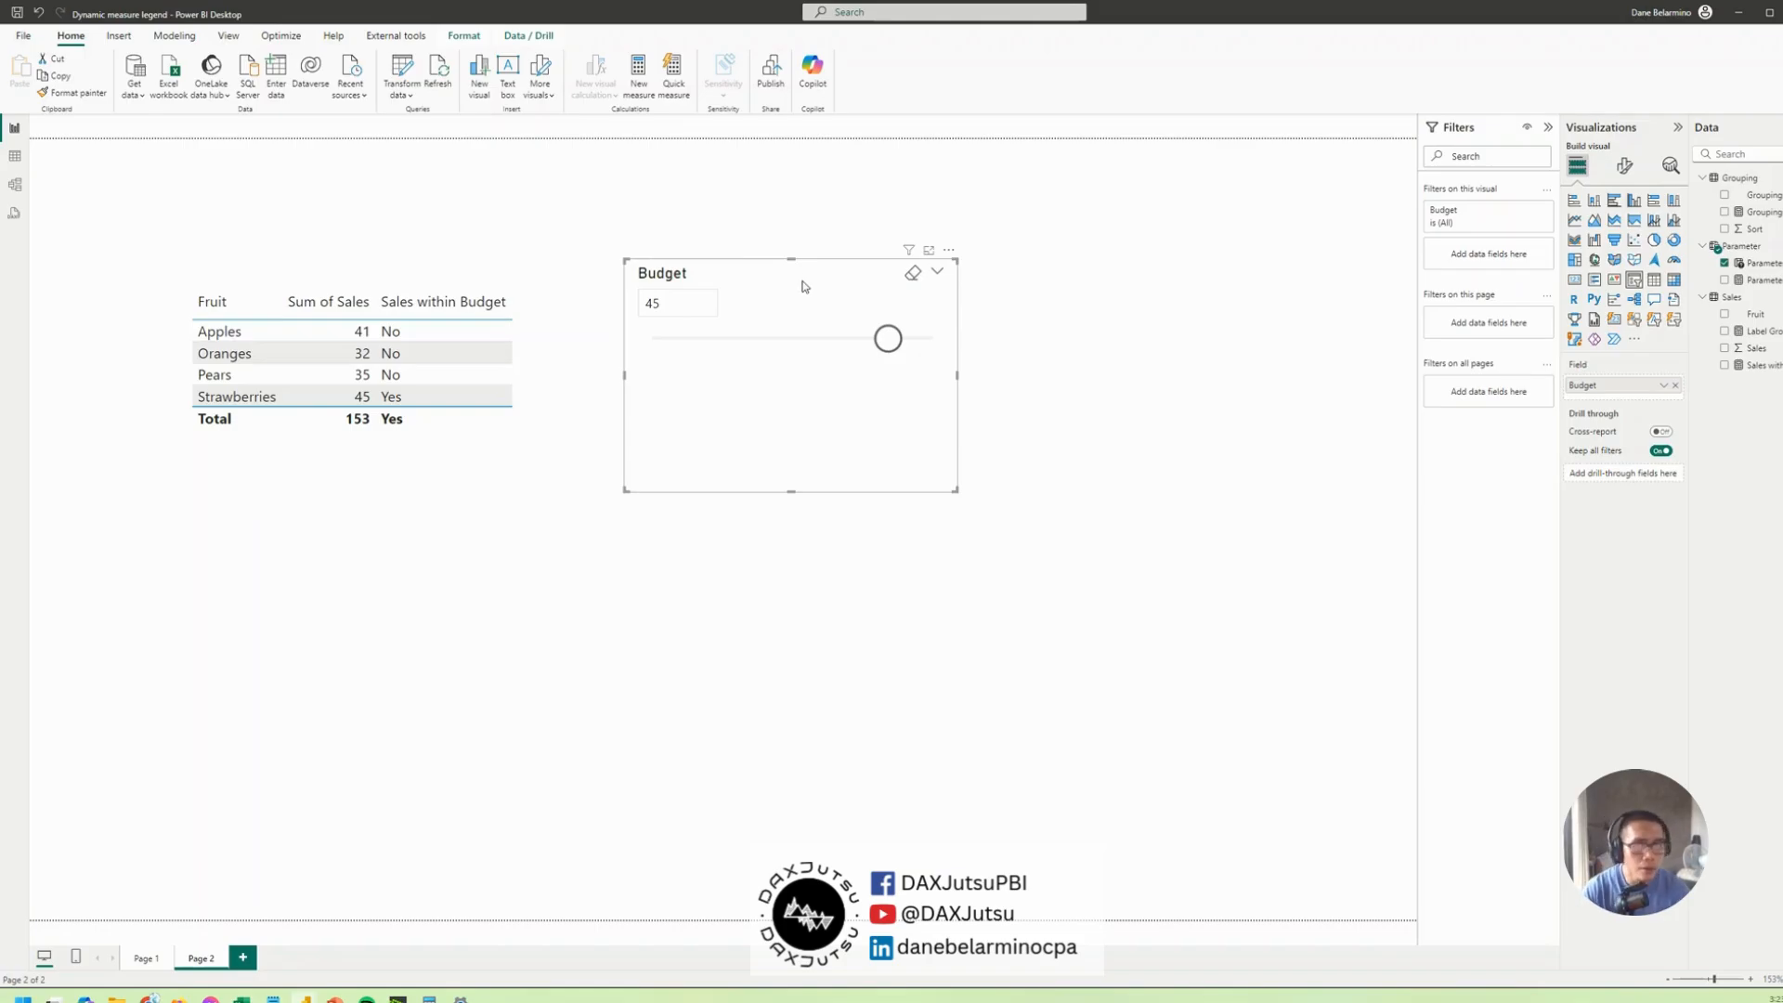
{"action": "left_click_drag", "start_coordinate": [555, 412], "coordinate": [537, 370]}
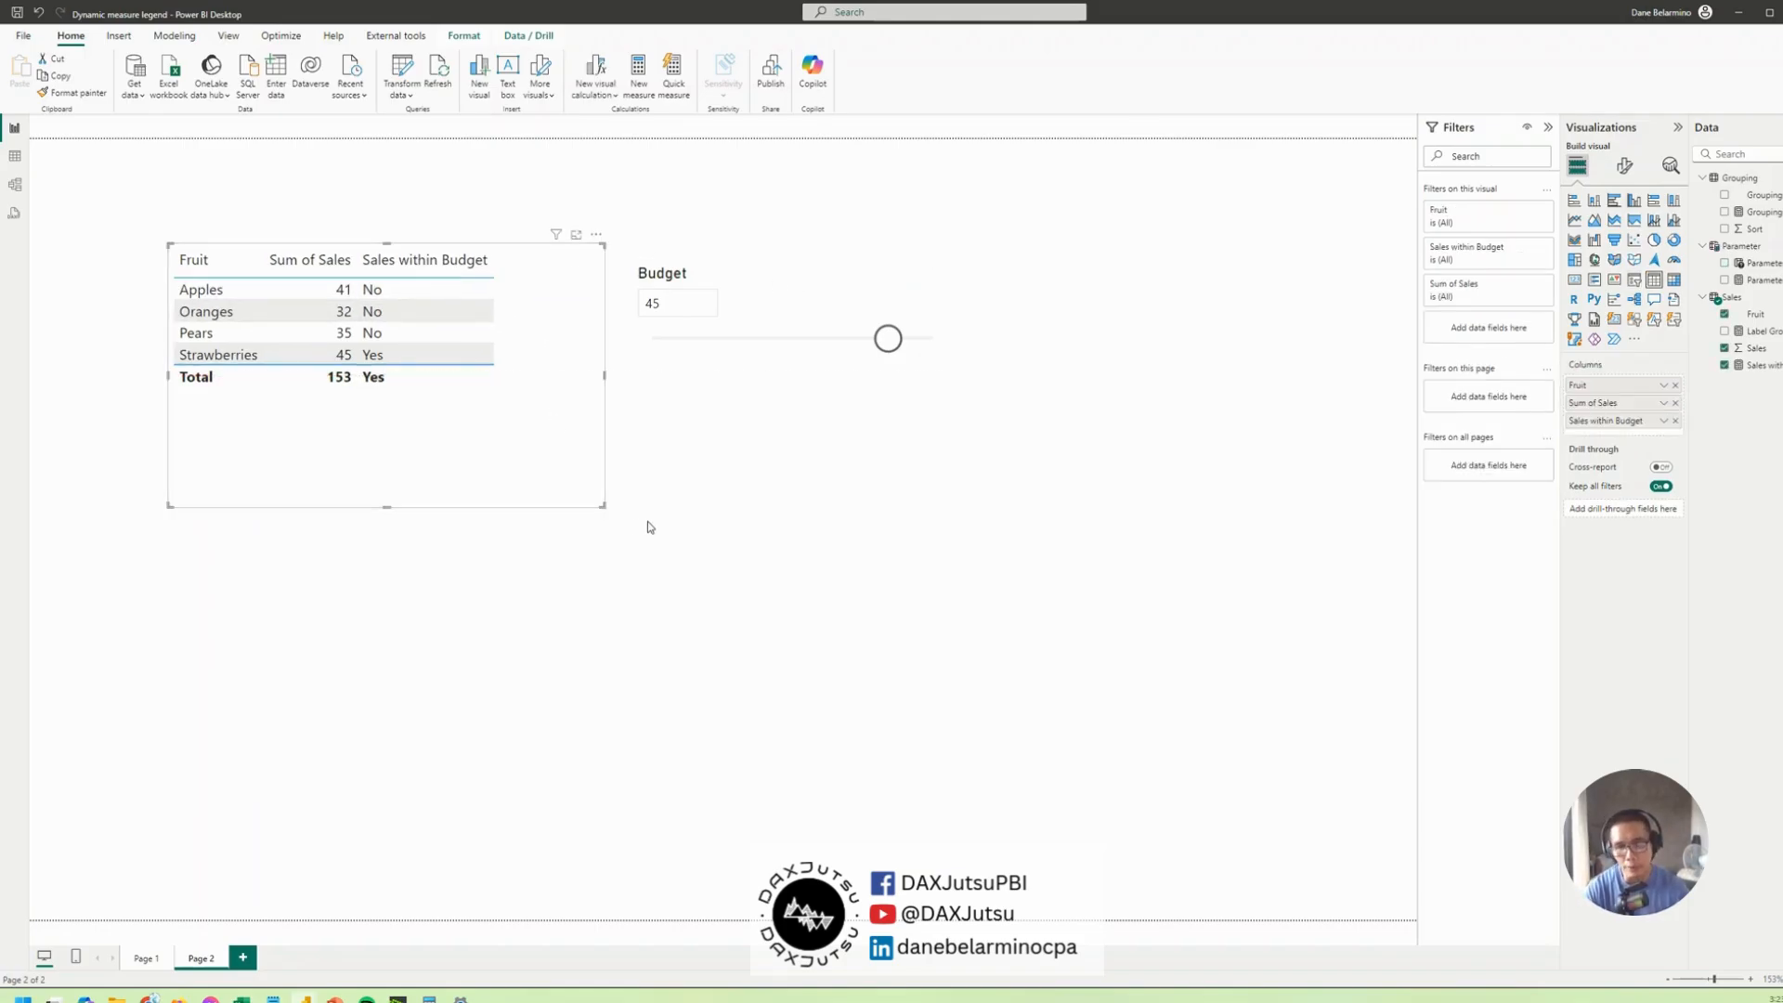
{"action": "left_click_drag", "start_coordinate": [602, 506], "coordinate": [523, 536]}
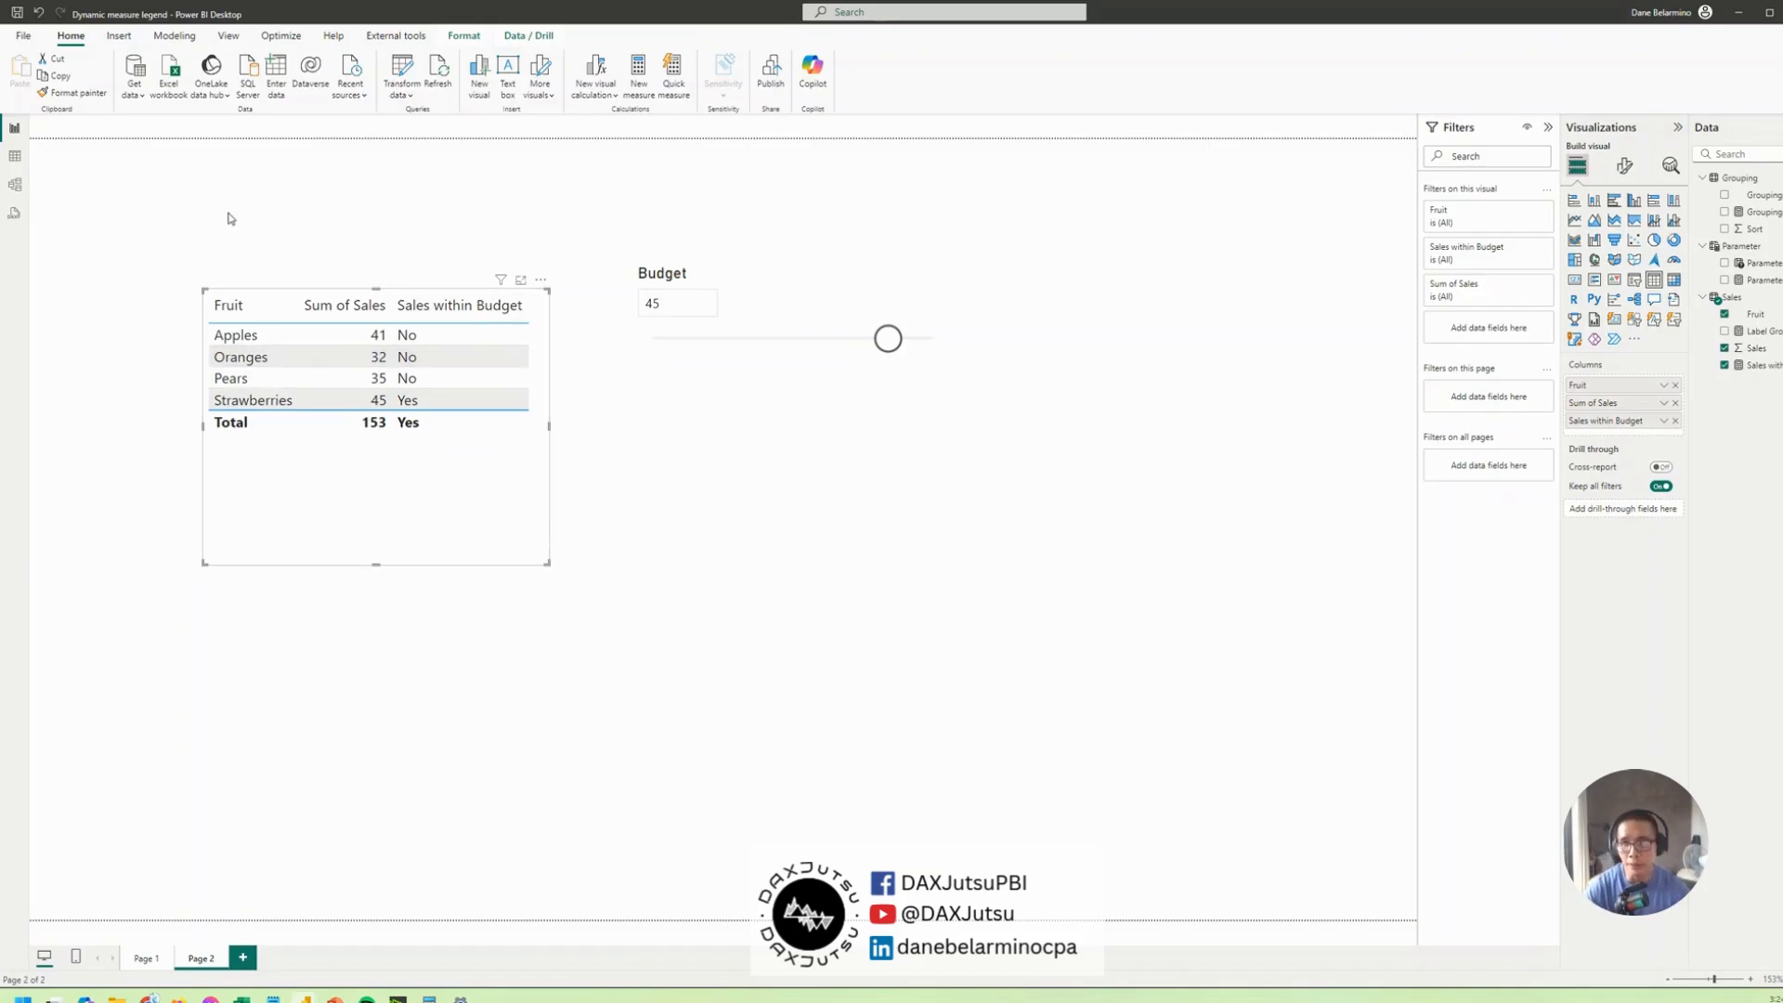
Examine the rows of the Sales table and the Grouping table, and return to the report page
{"action": "left_click", "coordinate": [15, 157]}
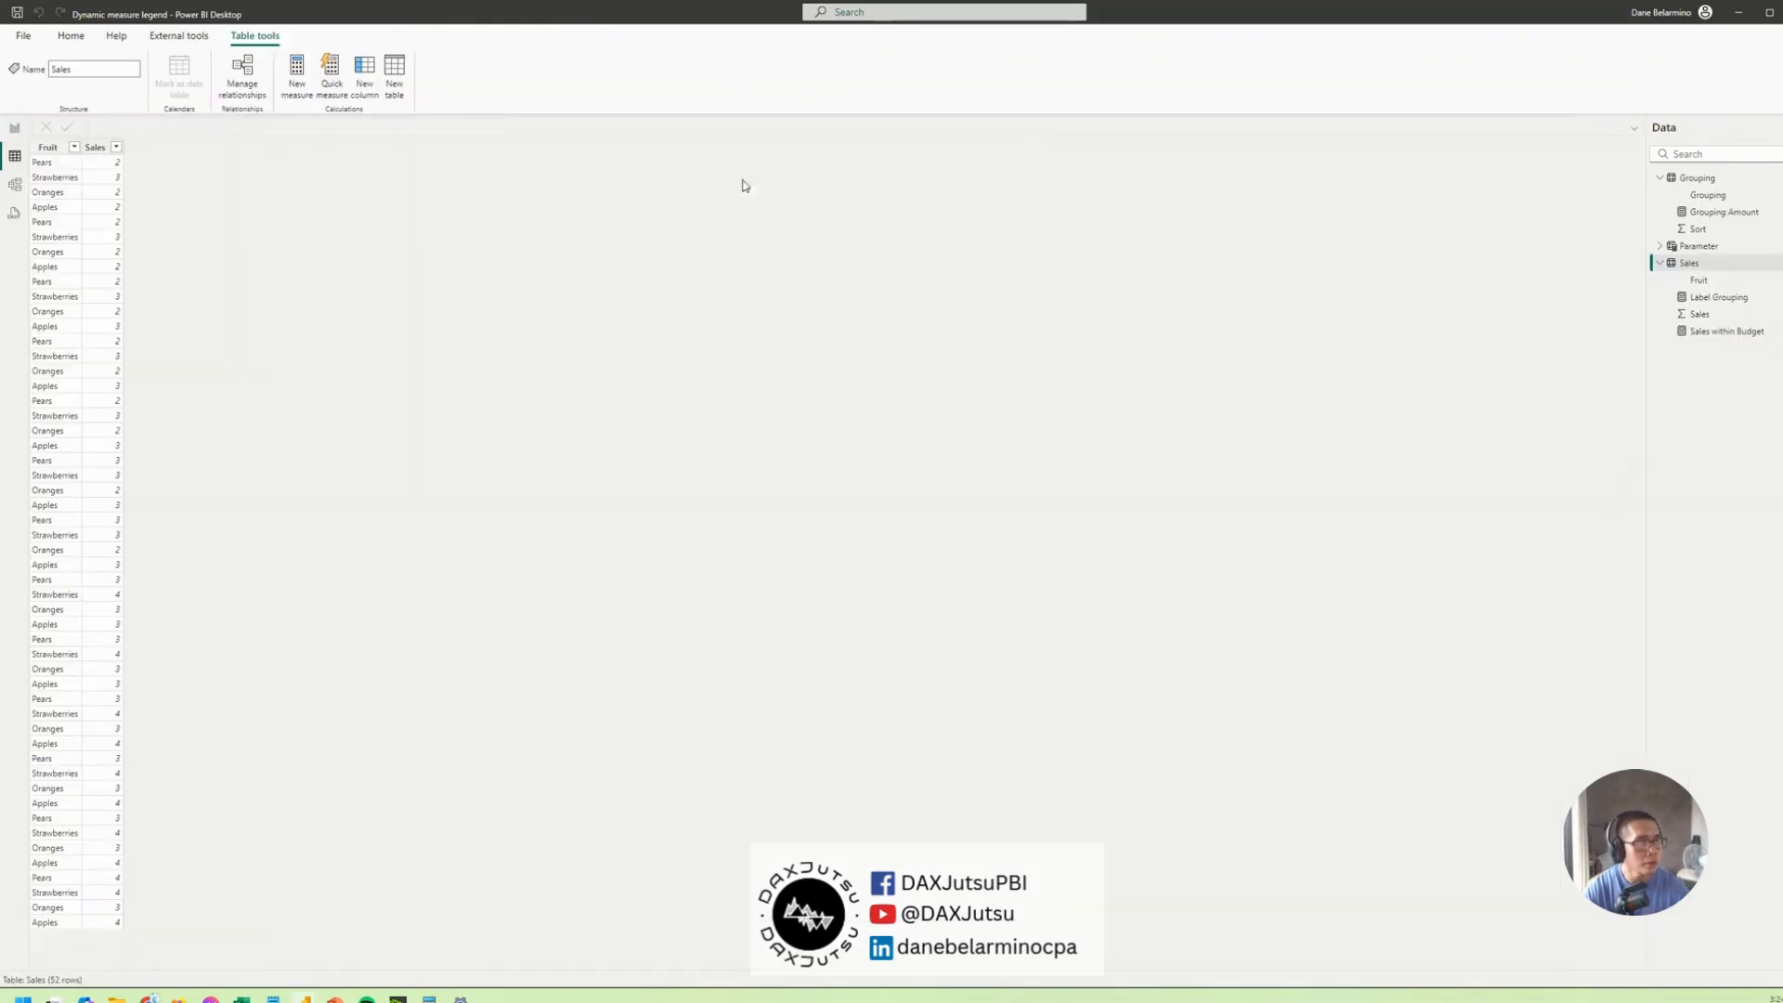
{"action": "left_click", "coordinate": [1683, 177]}
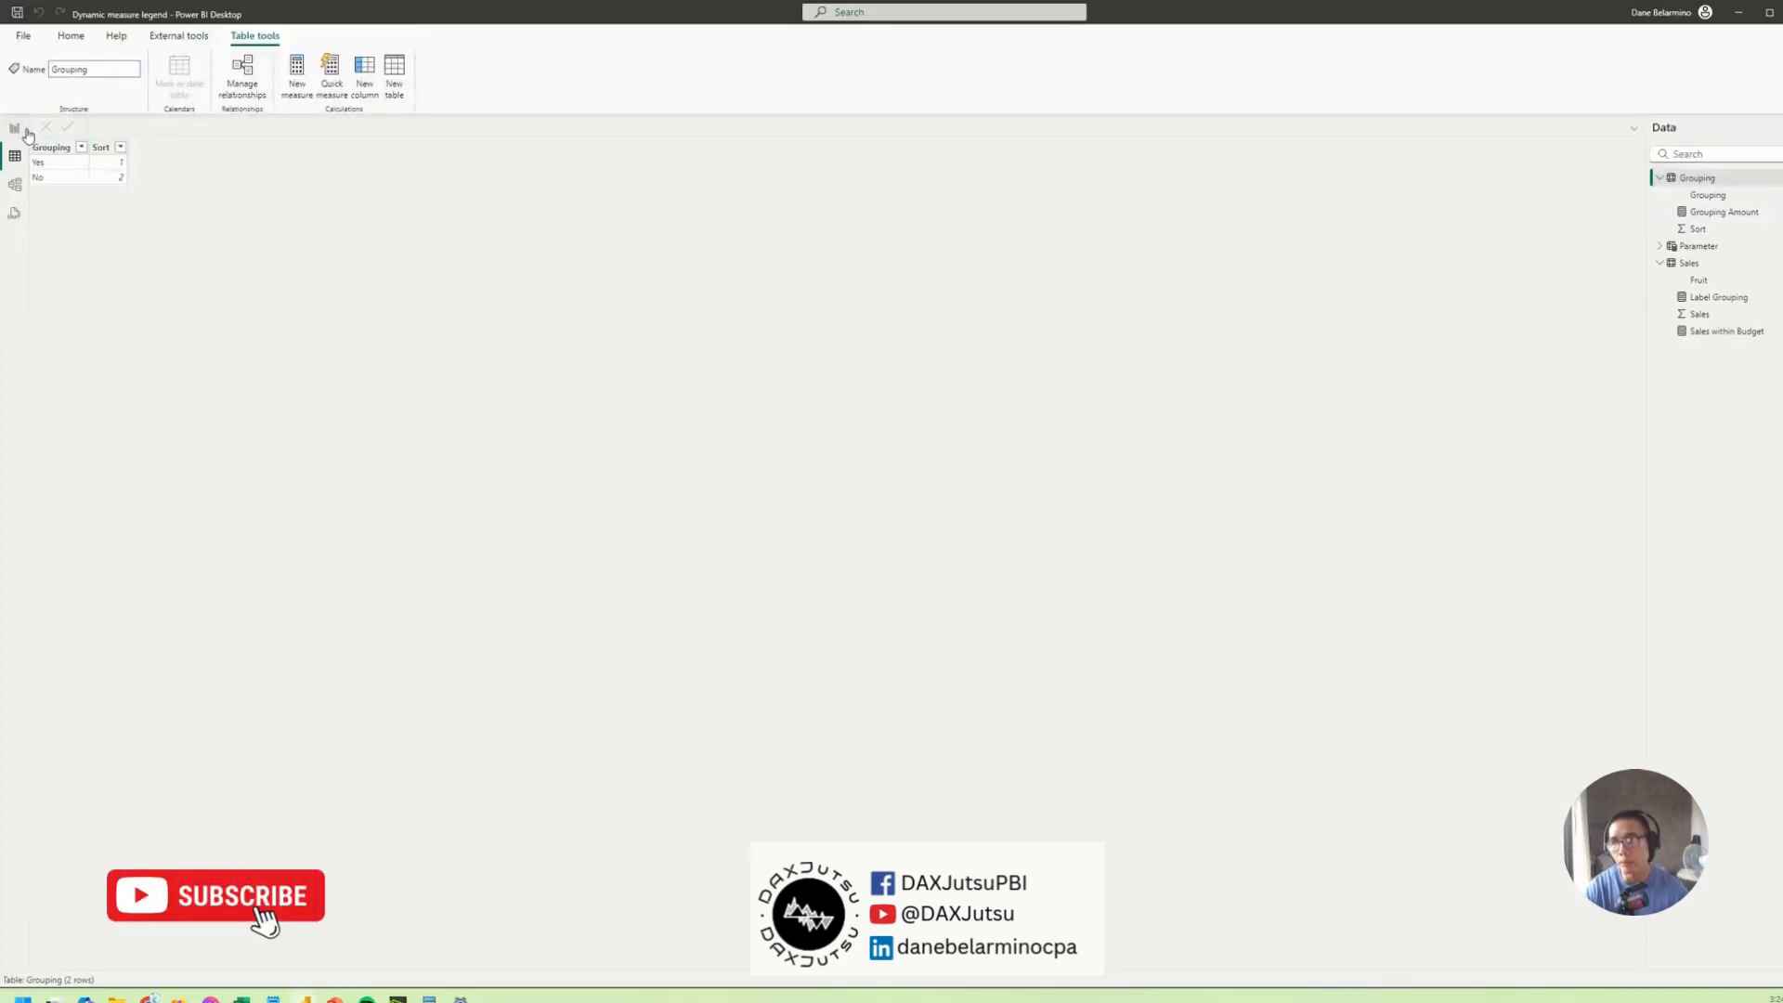
{"action": "left_click", "coordinate": [16, 129]}
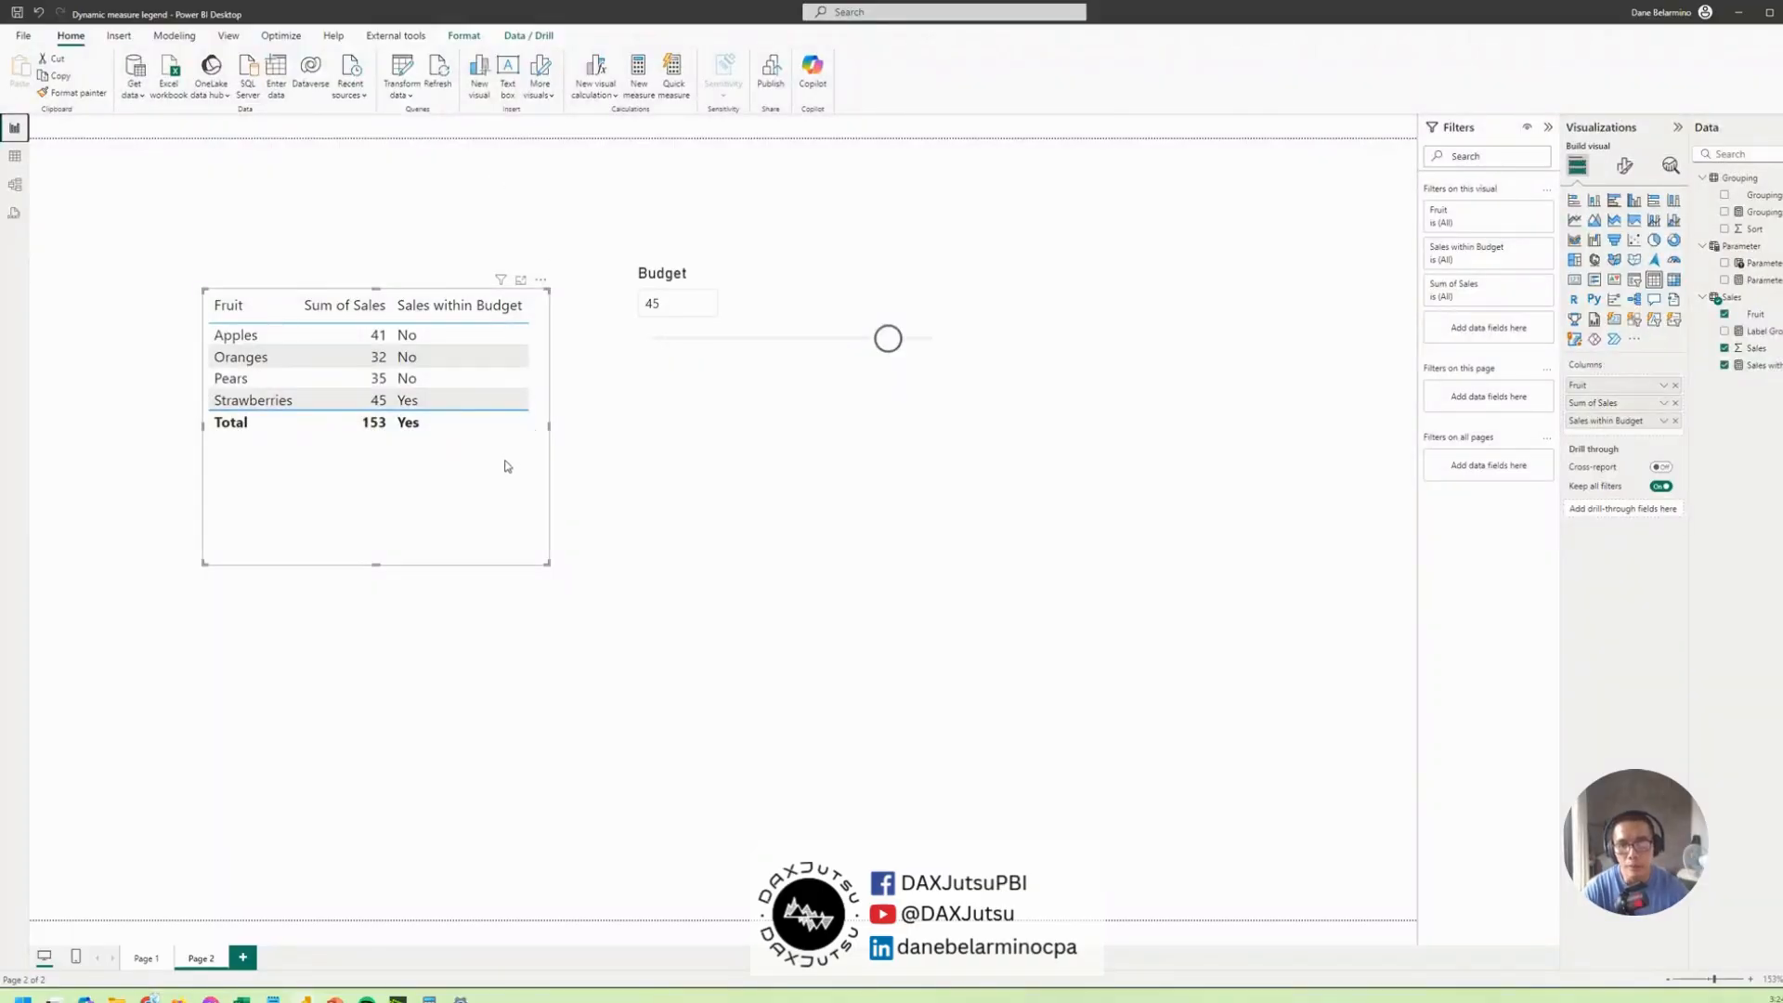
Move the fruit table slightly up and to the left, and shift the Budget slicer farther right of it
{"action": "left_click_drag", "start_coordinate": [506, 461], "coordinate": [480, 432]}
{"action": "left_click_drag", "start_coordinate": [794, 408], "coordinate": [893, 390]}
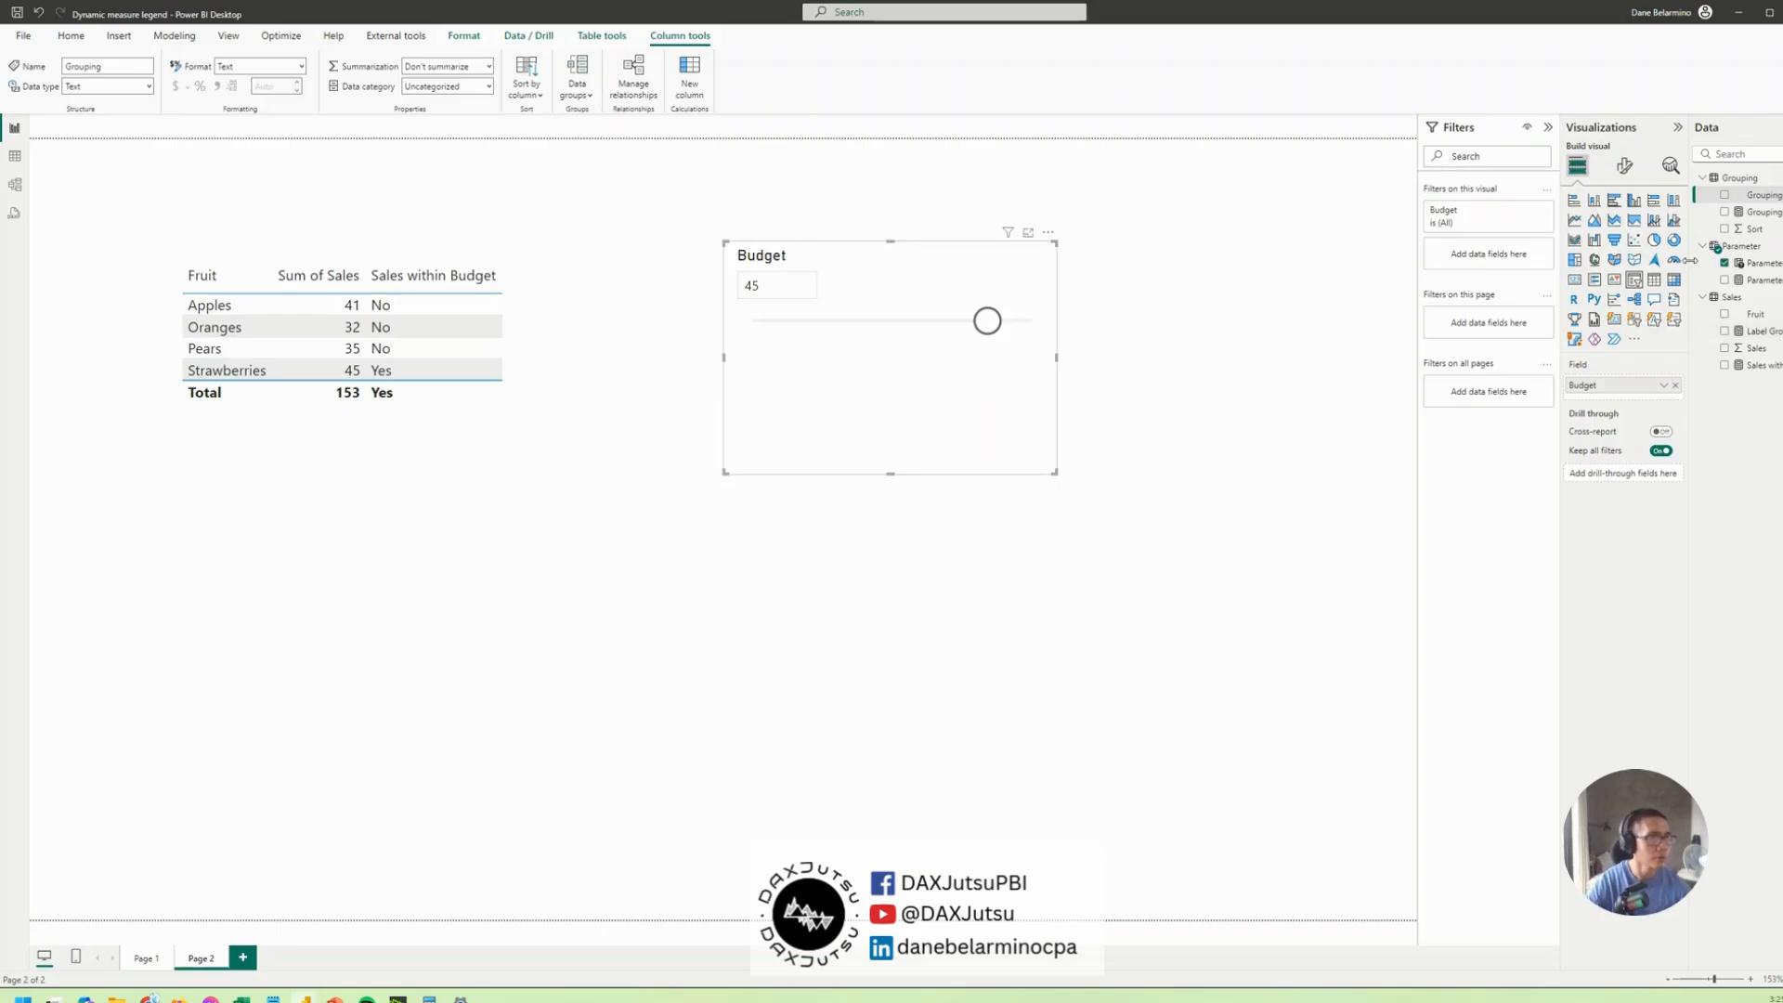
Create a new measure named Sales Yes/No in the Grouping table and start a second formula line
{"action": "right_click", "coordinate": [1763, 193]}
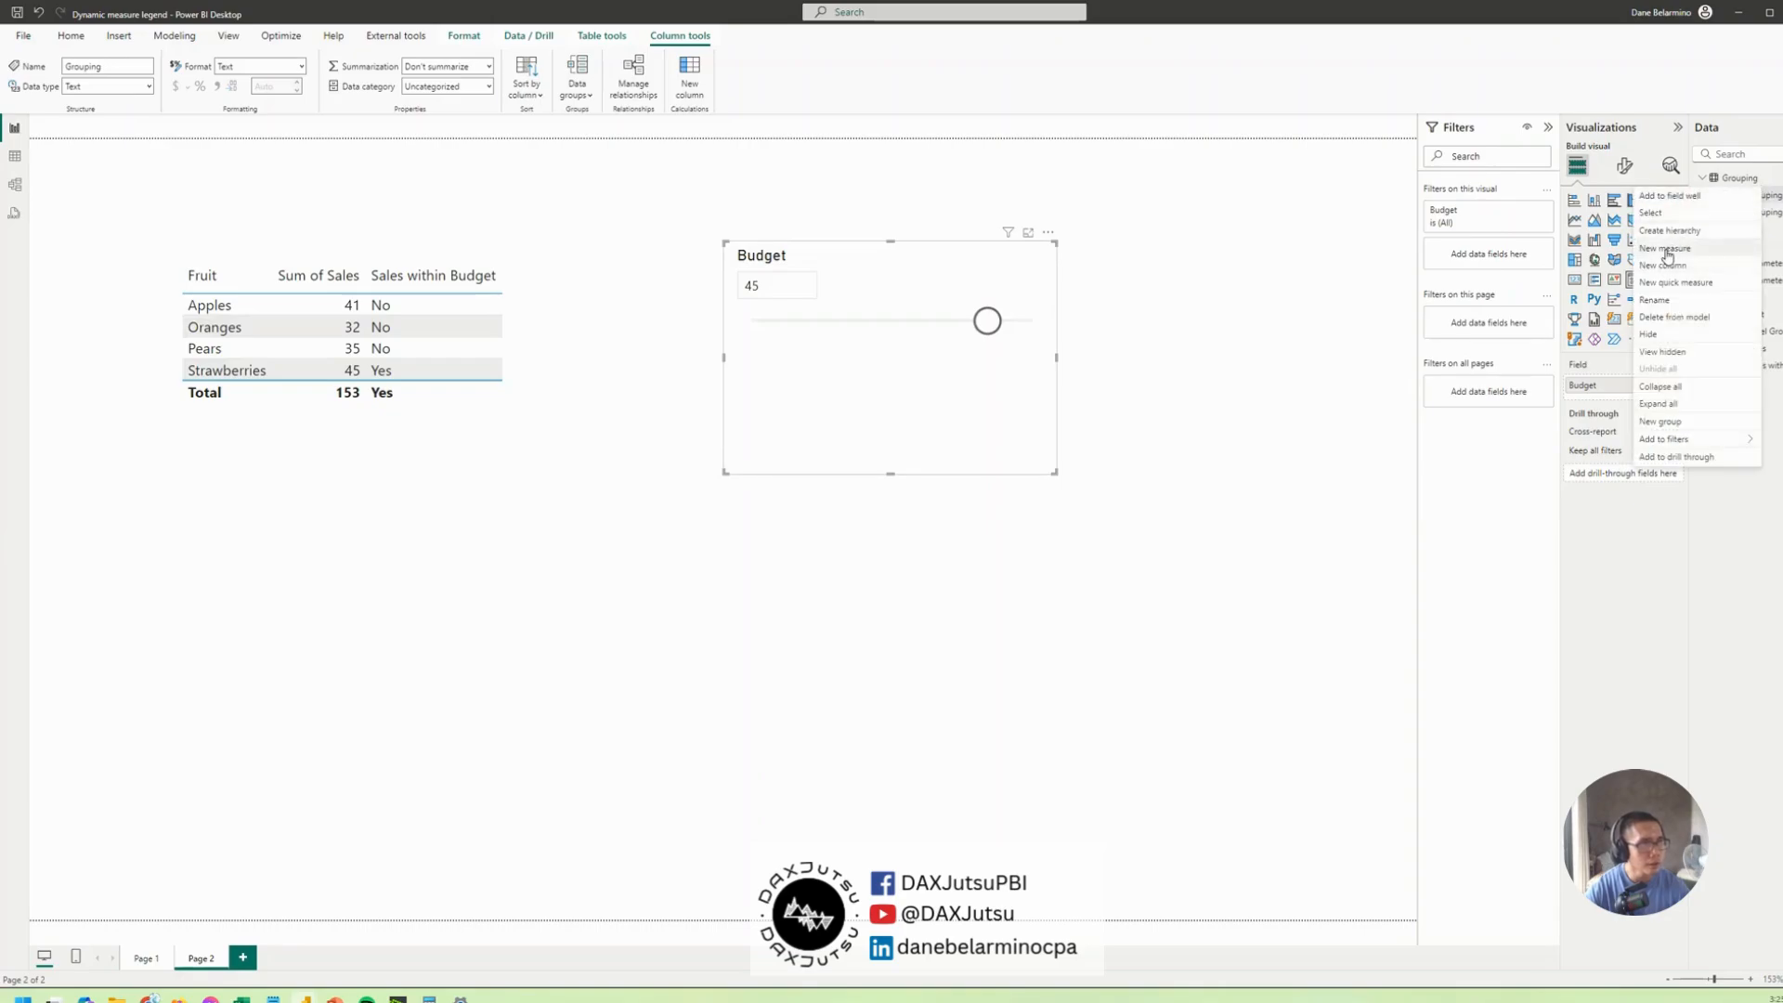
{"action": "key", "text": "Escape"}
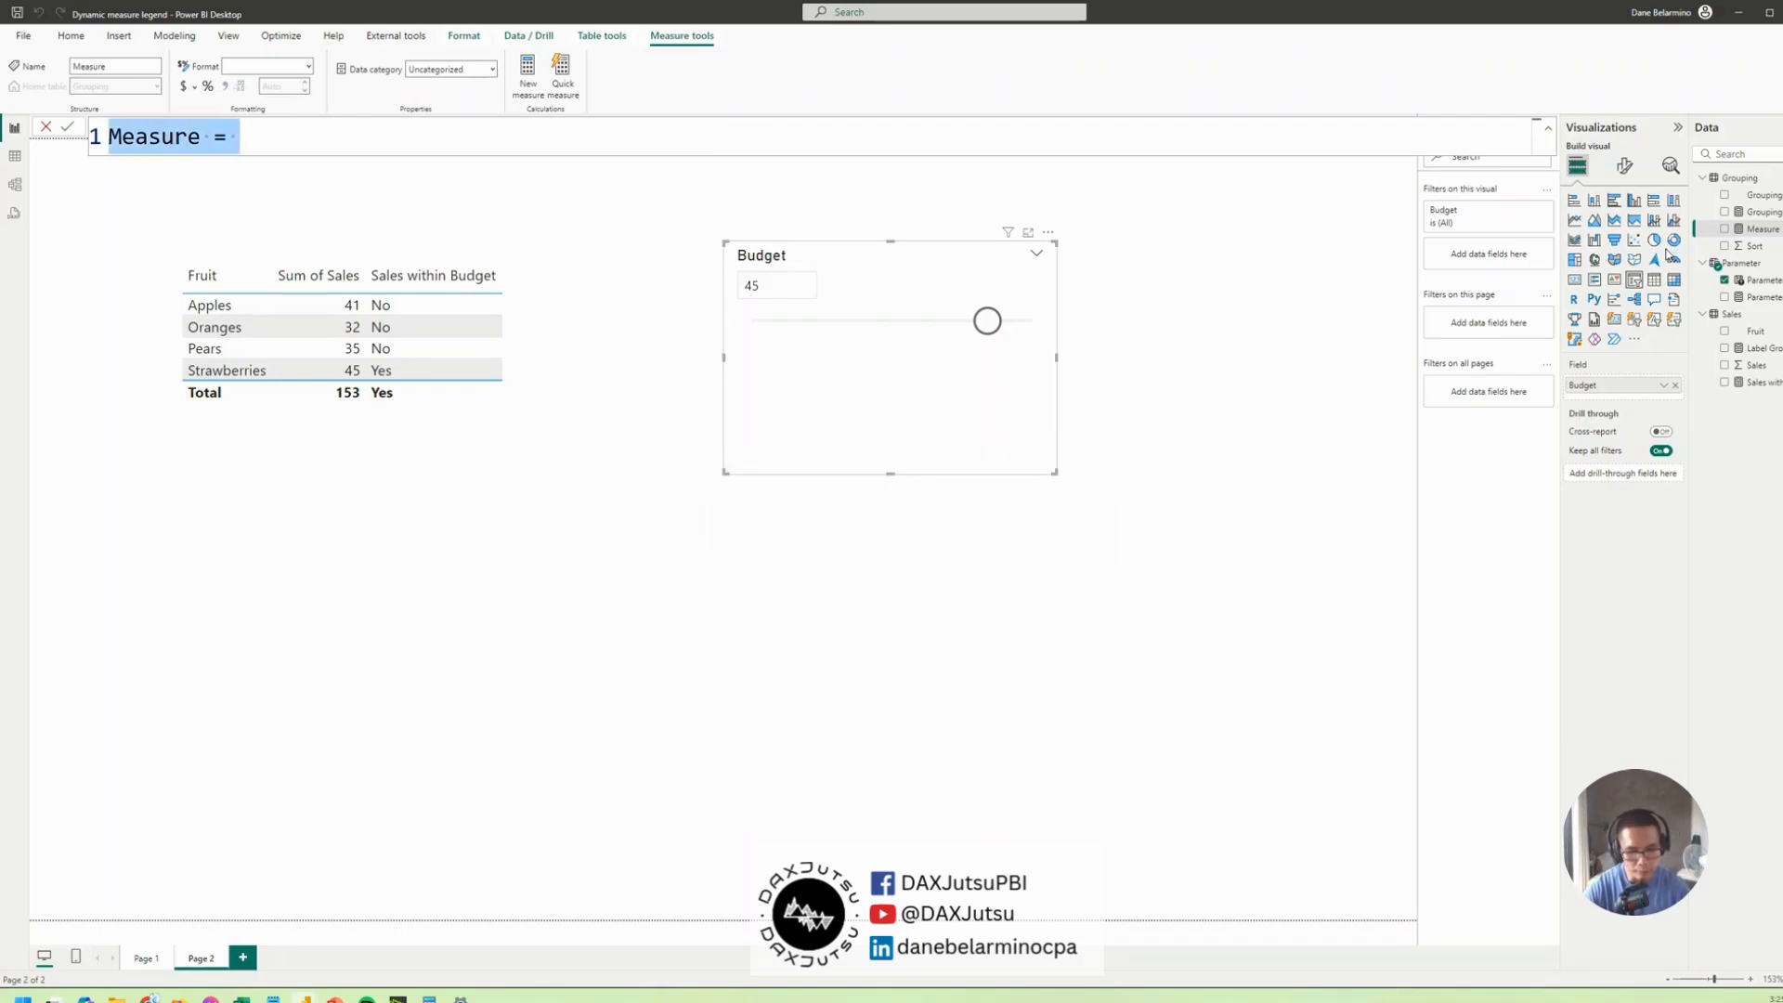
{"action": "type", "text": "Sa"}
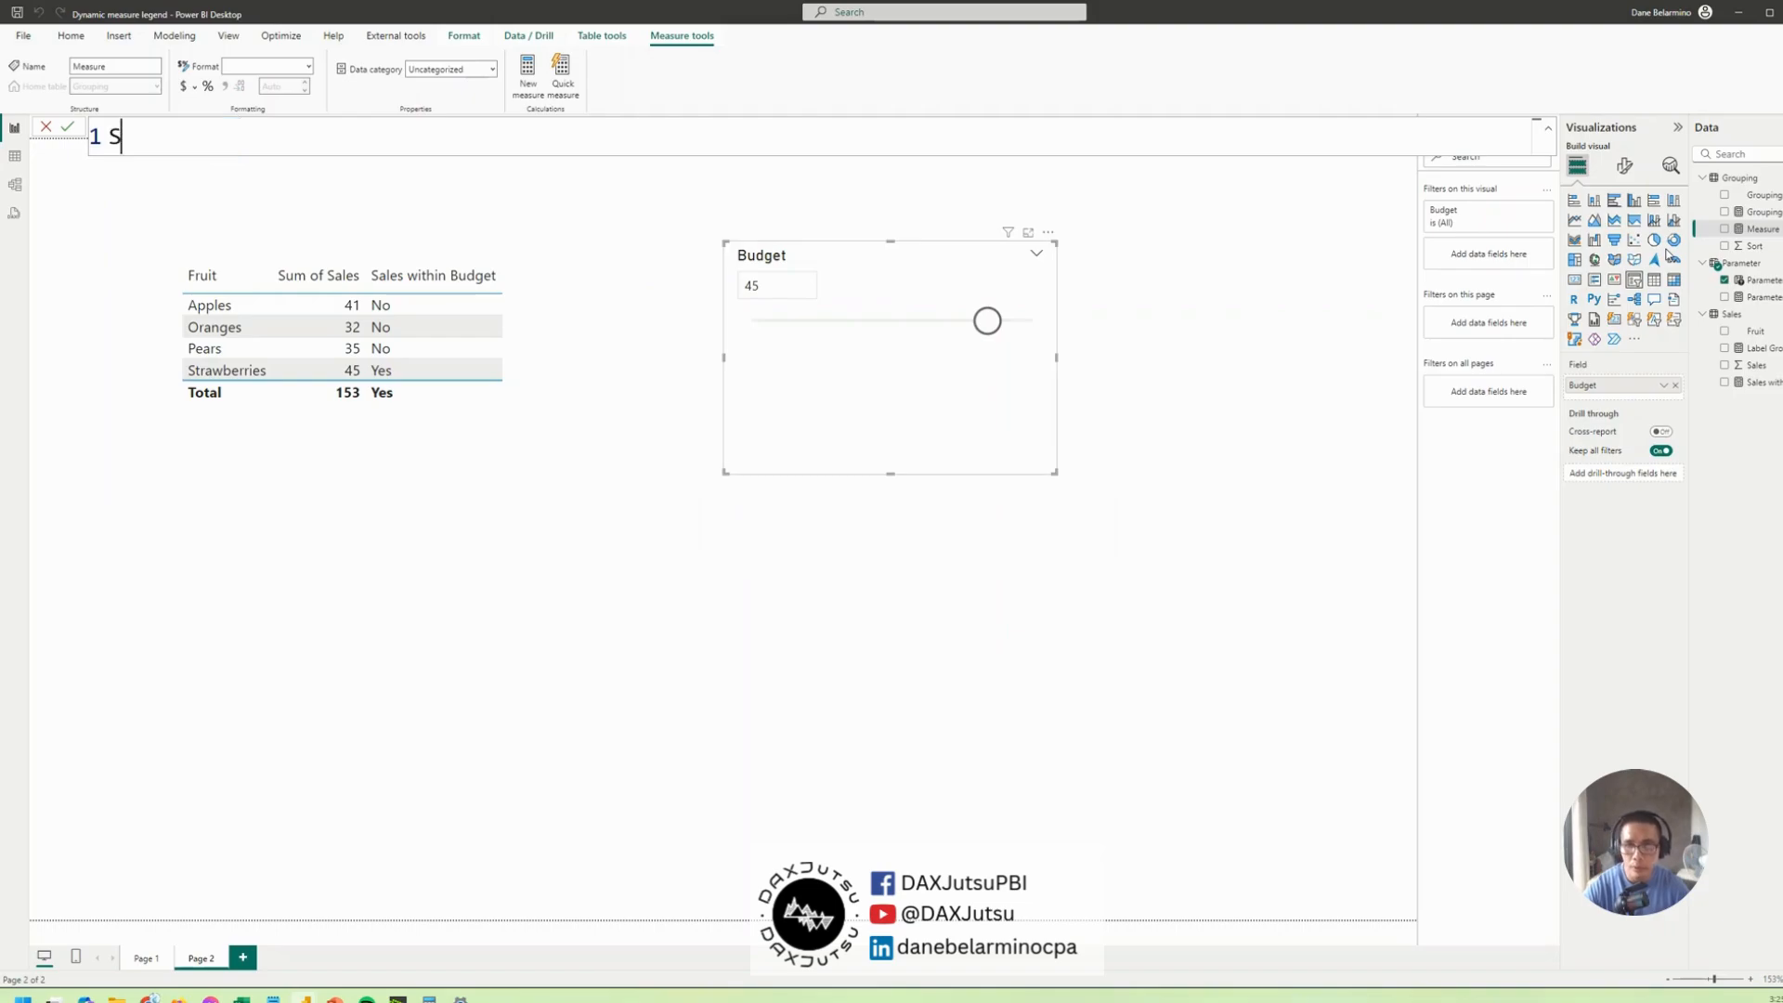
{"action": "key", "text": "BackSpace"}
{"action": "type", "text": "les"}
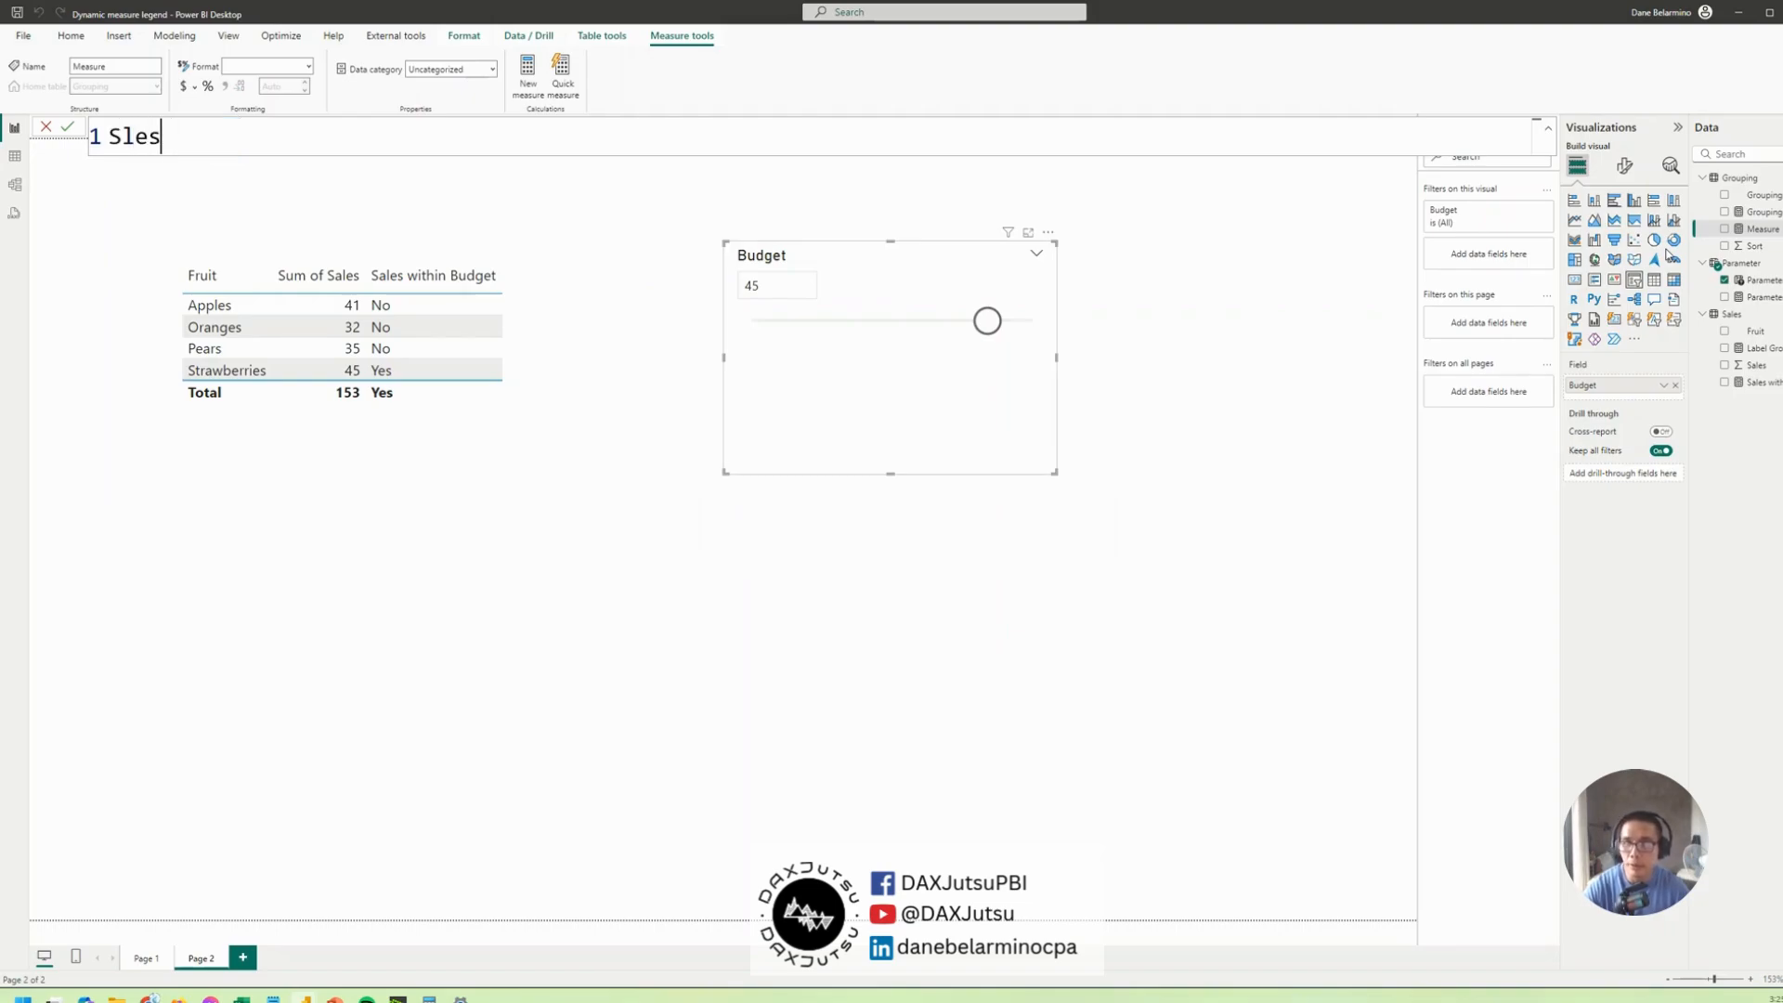
{"action": "key", "text": "BackSpace"}
{"action": "key", "text": "BackSpace"}
{"action": "key", "text": "BackSpace"}
{"action": "type", "text": "ales Y"}
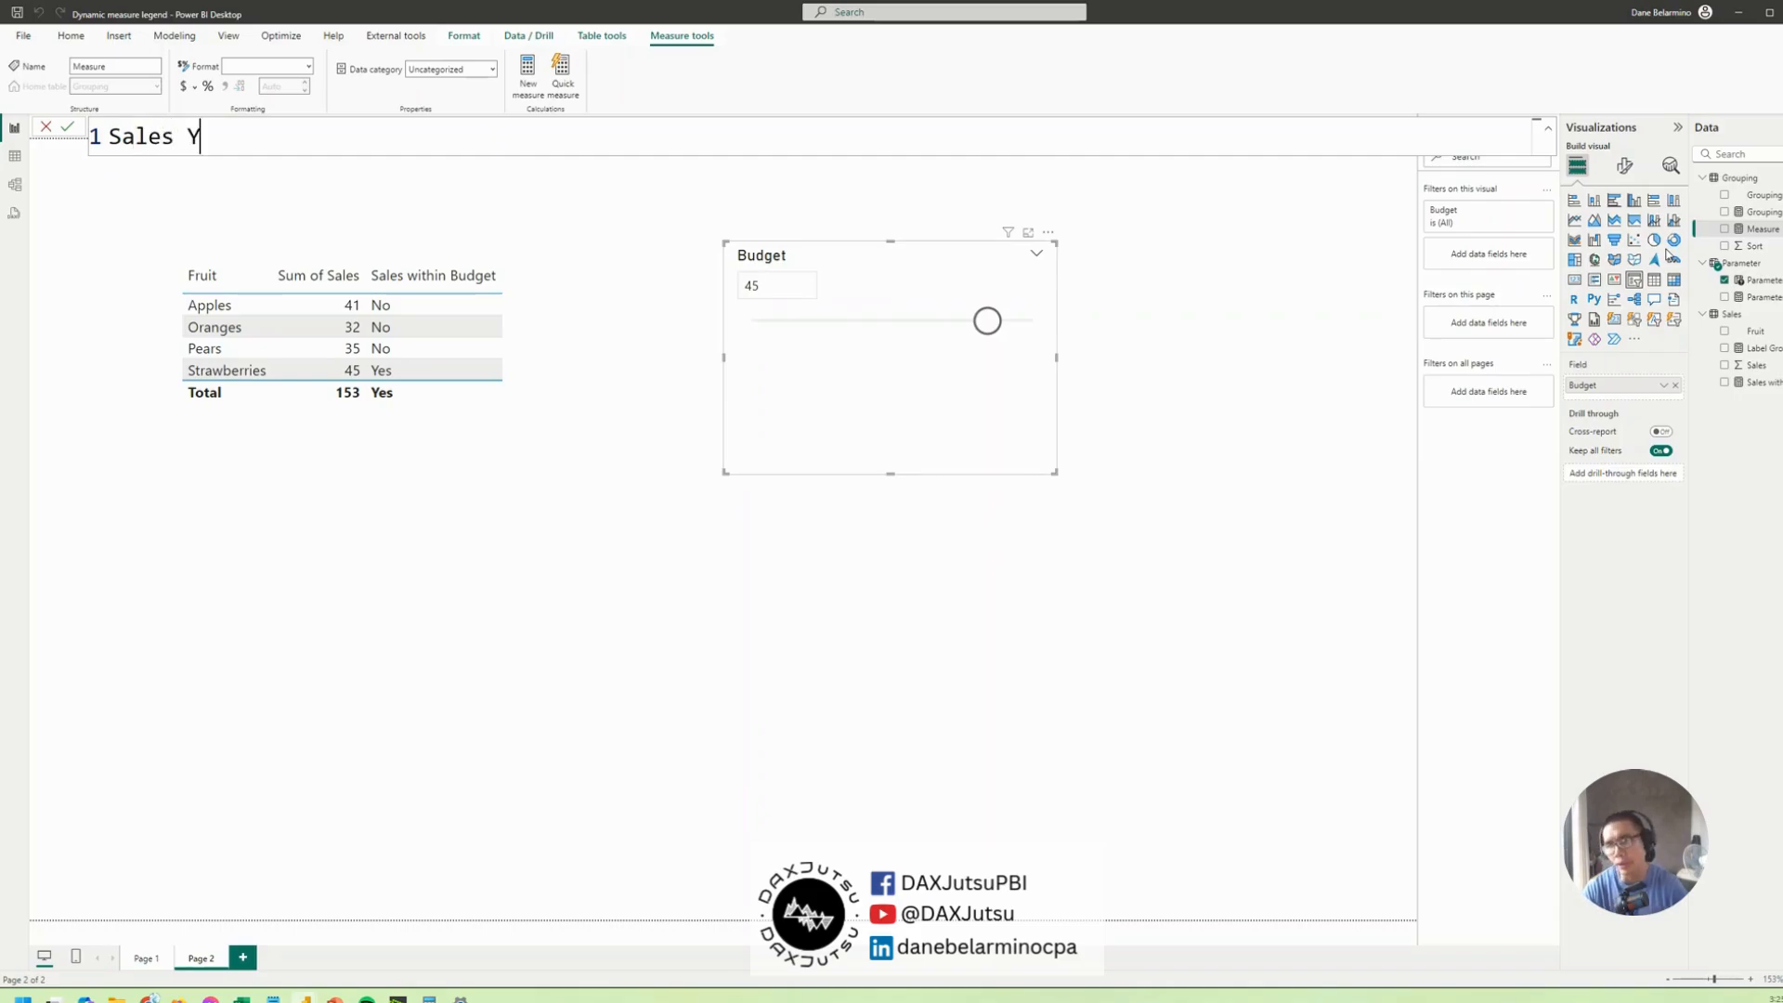
{"action": "type", "text": "es/Nio"}
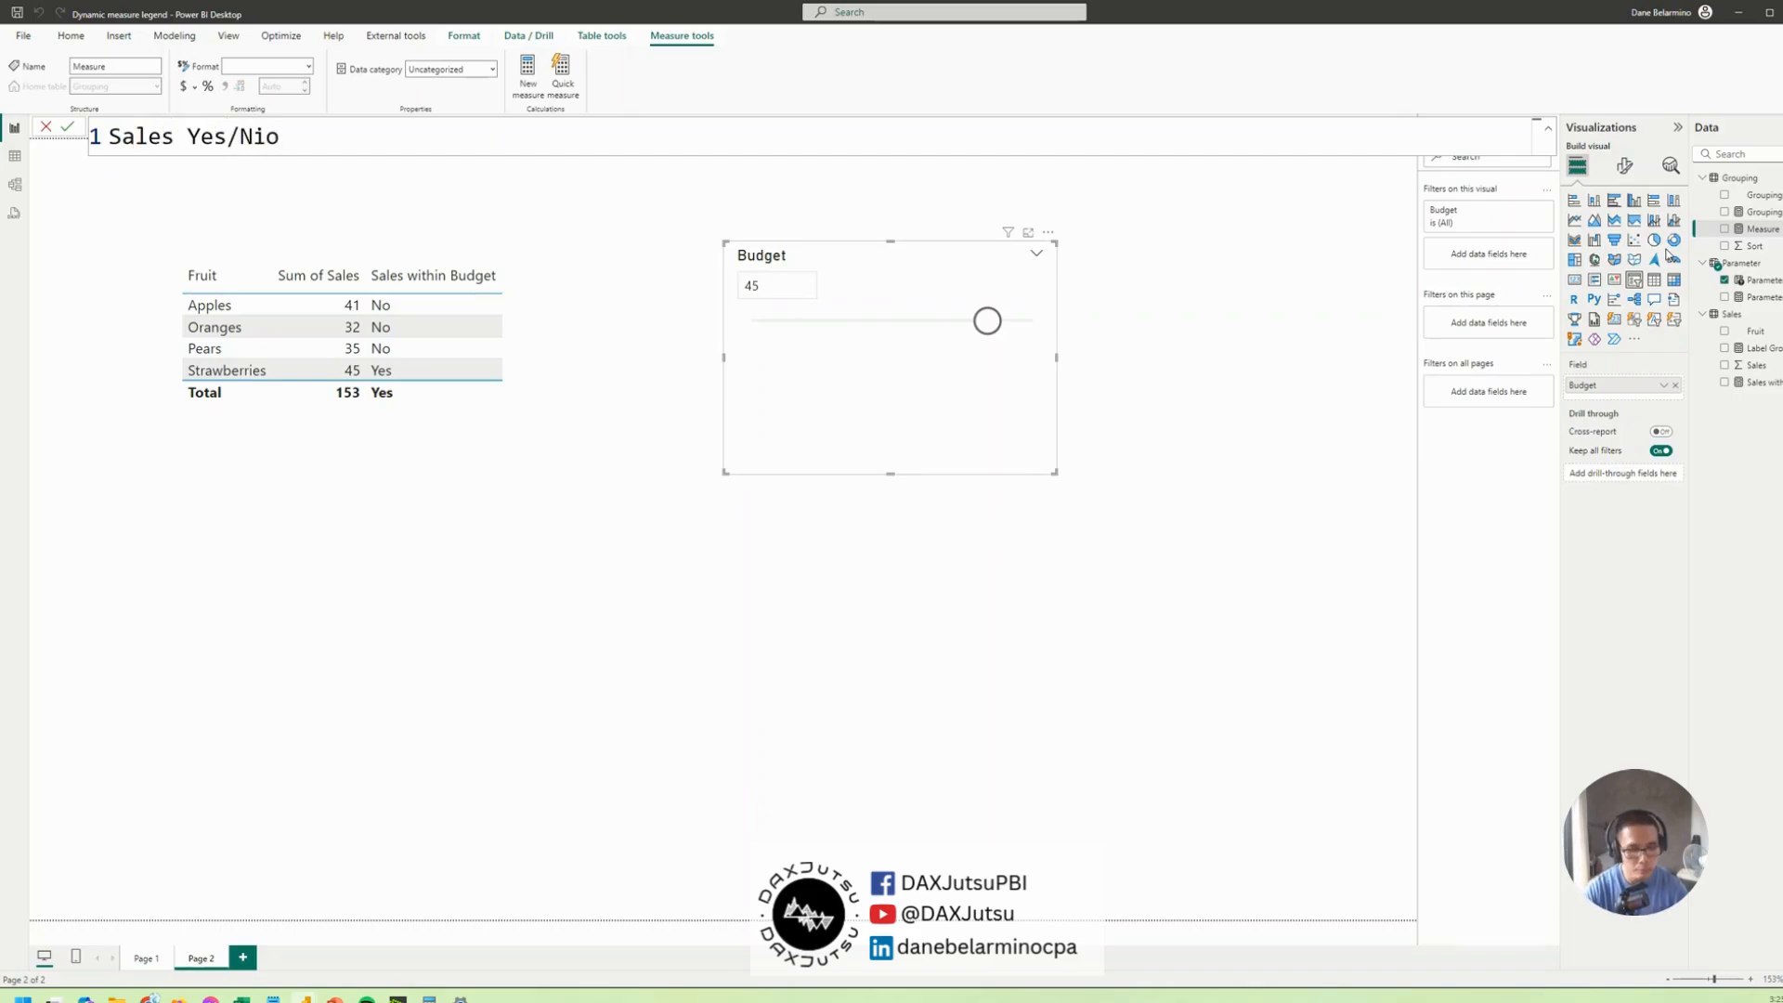
{"action": "key", "text": "BackSpace"}
{"action": "key", "text": "BackSpace"}
{"action": "type", "text": "o ="}
{"action": "key", "text": "shift+Return"}
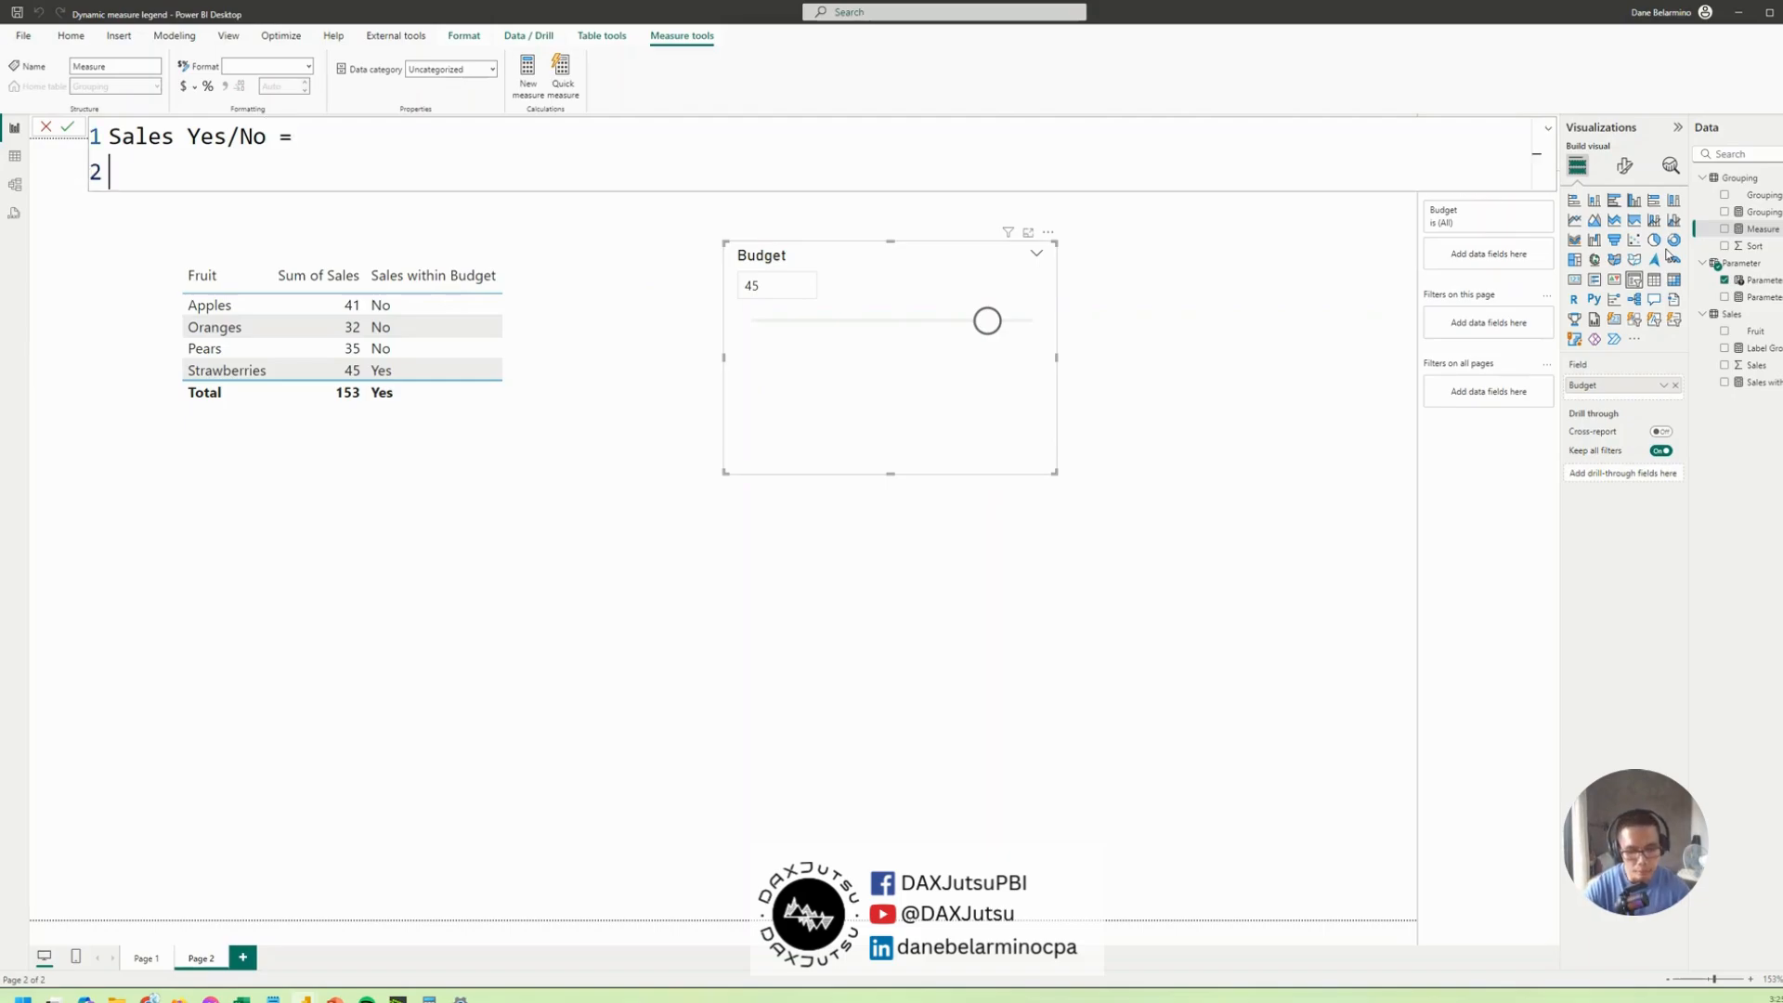
Declare a variable named __TBL on the second line of the Sales Yes/No measure
{"action": "type", "text": "VAR _"}
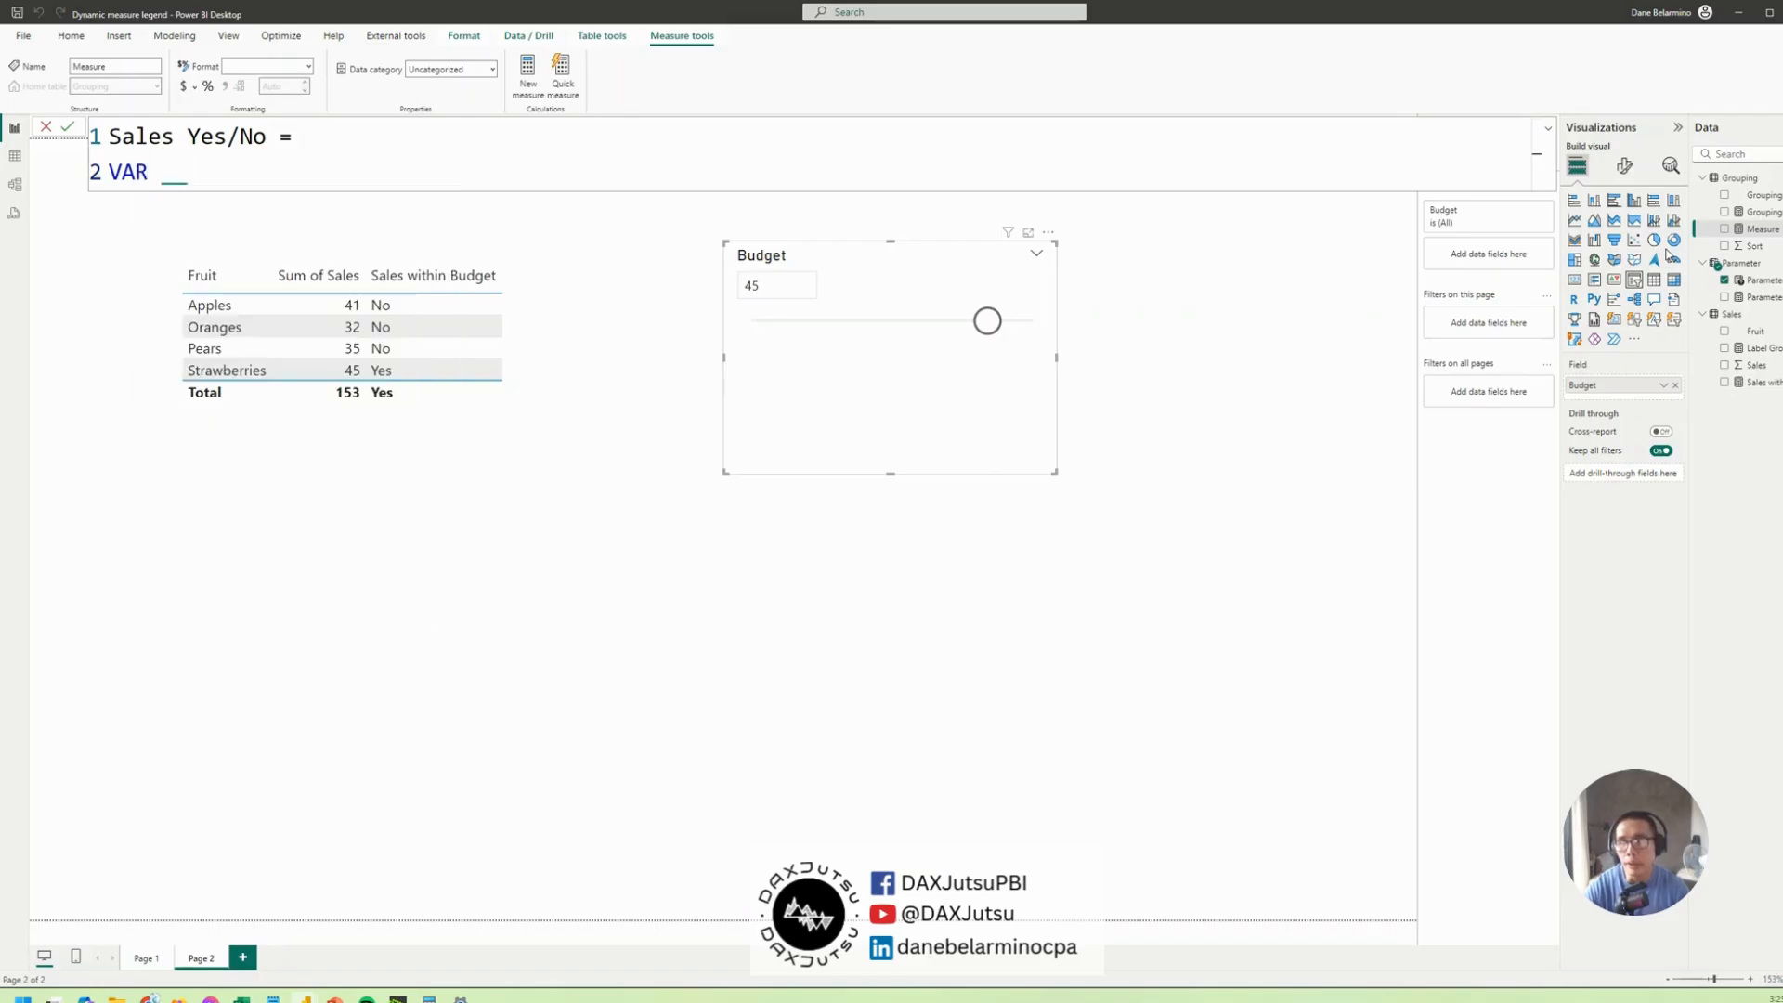
{"action": "type", "text": "_T"}
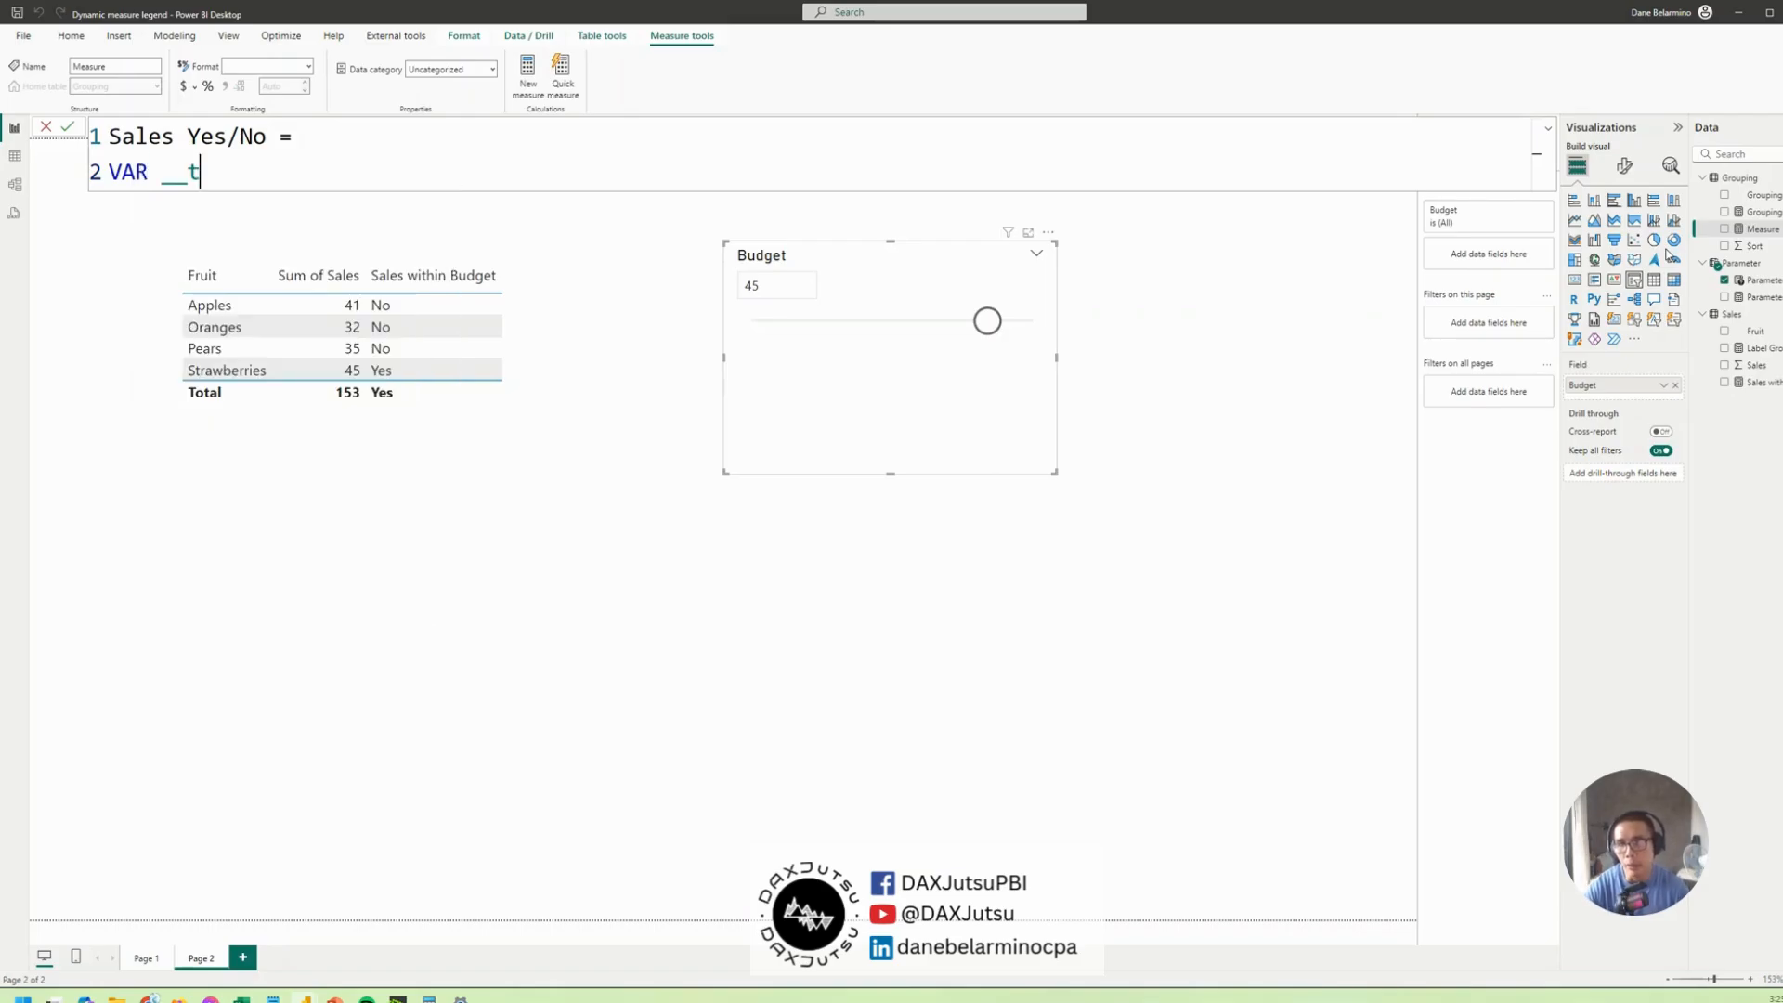
{"action": "type", "text": "BL"}
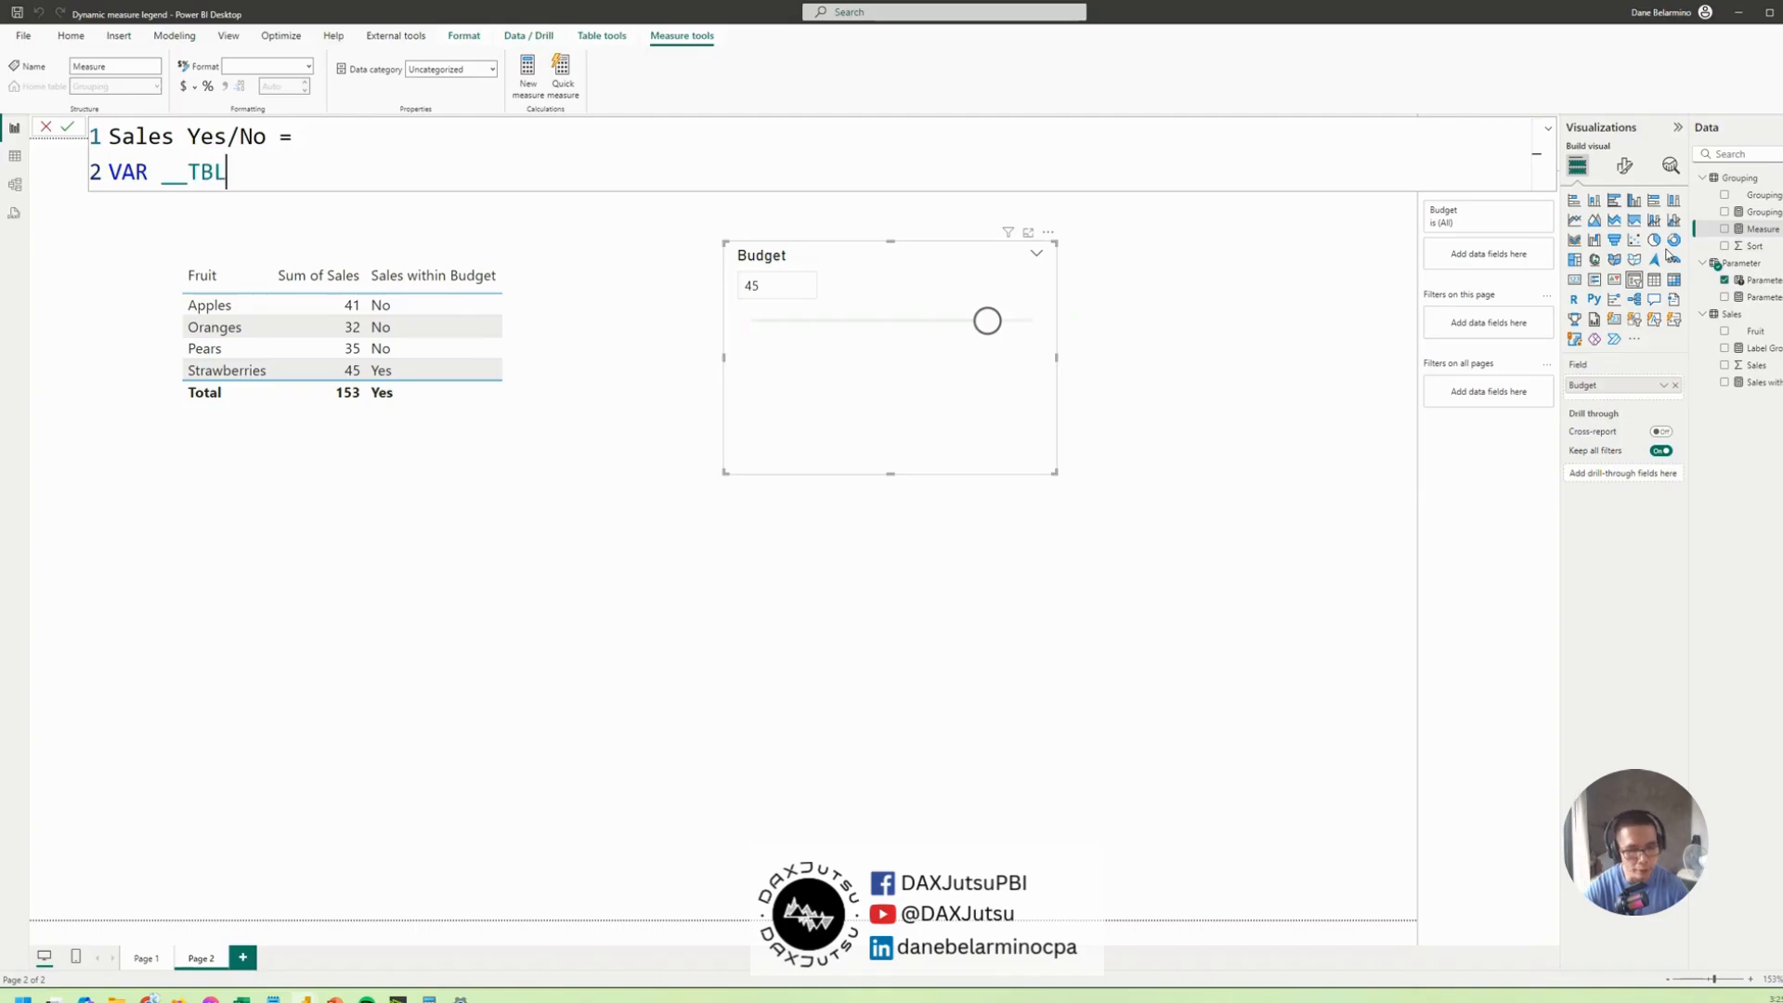
{"action": "type", "text": " ="}
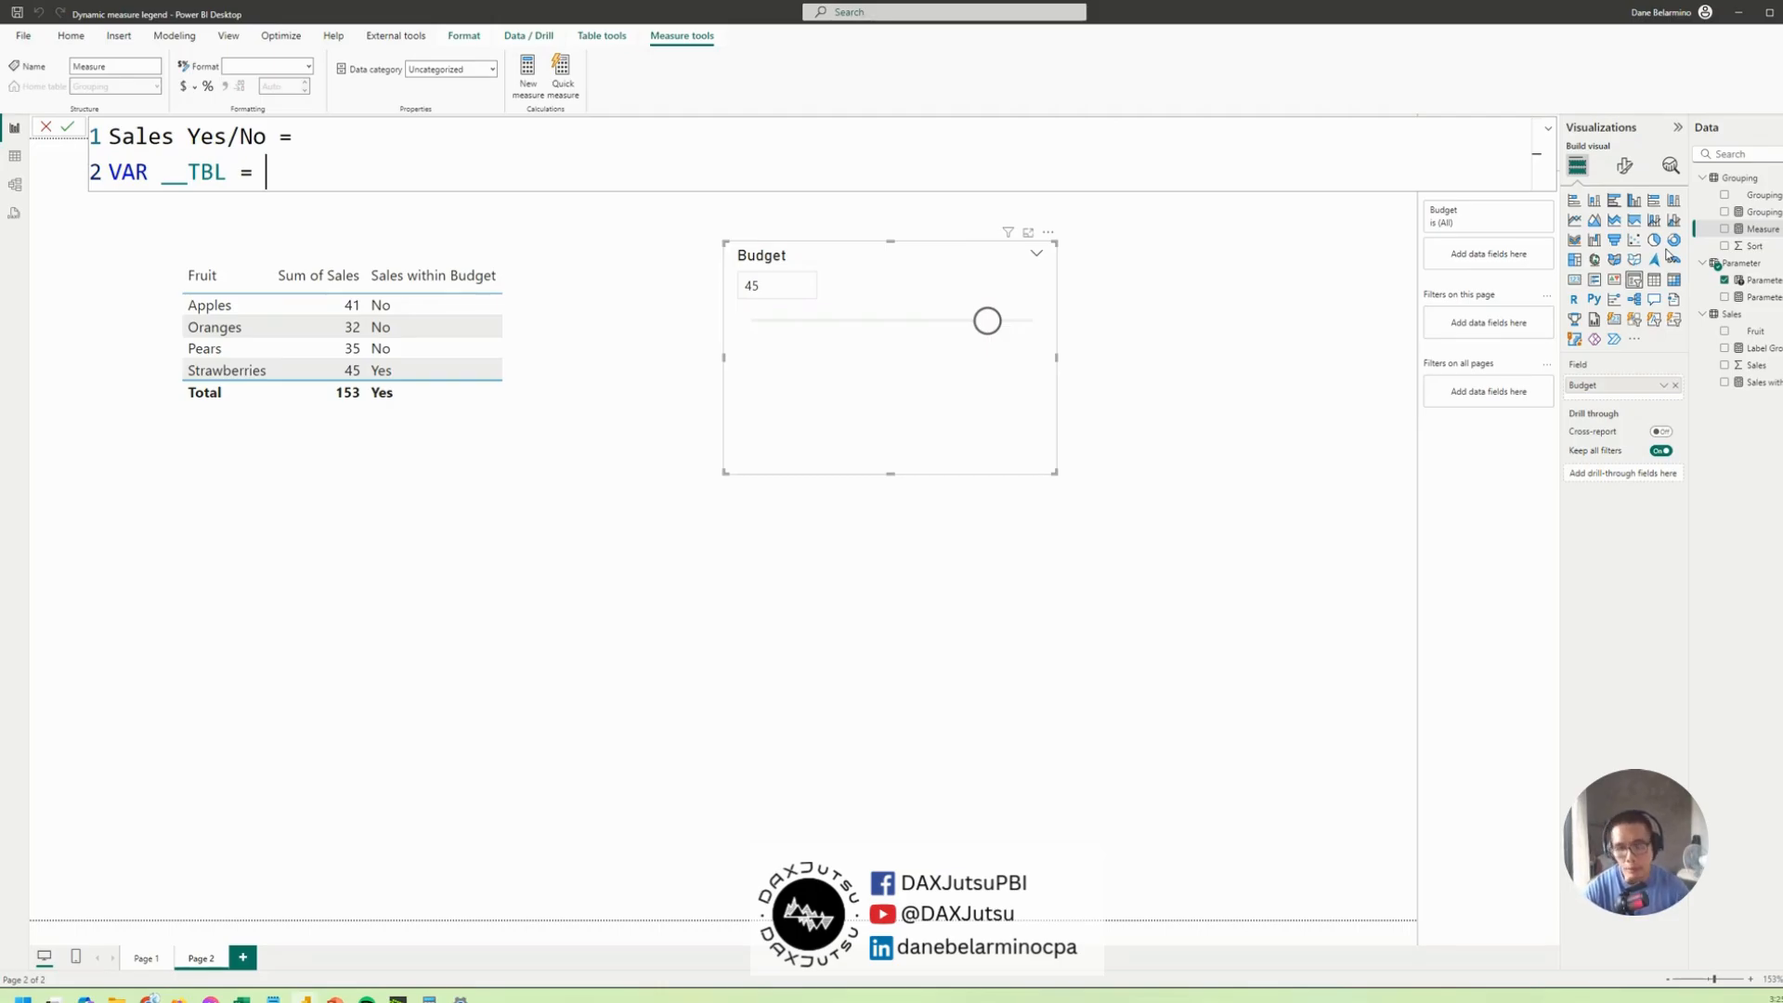
Assign SUMMARIZE(Sales, Sales[Fruit]) to the __TBL variable
{"action": "type", "text": "SUMARIZ"}
{"action": "key", "text": "BackSpace"}
{"action": "key", "text": "BackSpace"}
{"action": "key", "text": "BackSpace"}
{"action": "key", "text": "BackSpace"}
{"action": "type", "text": "MM"}
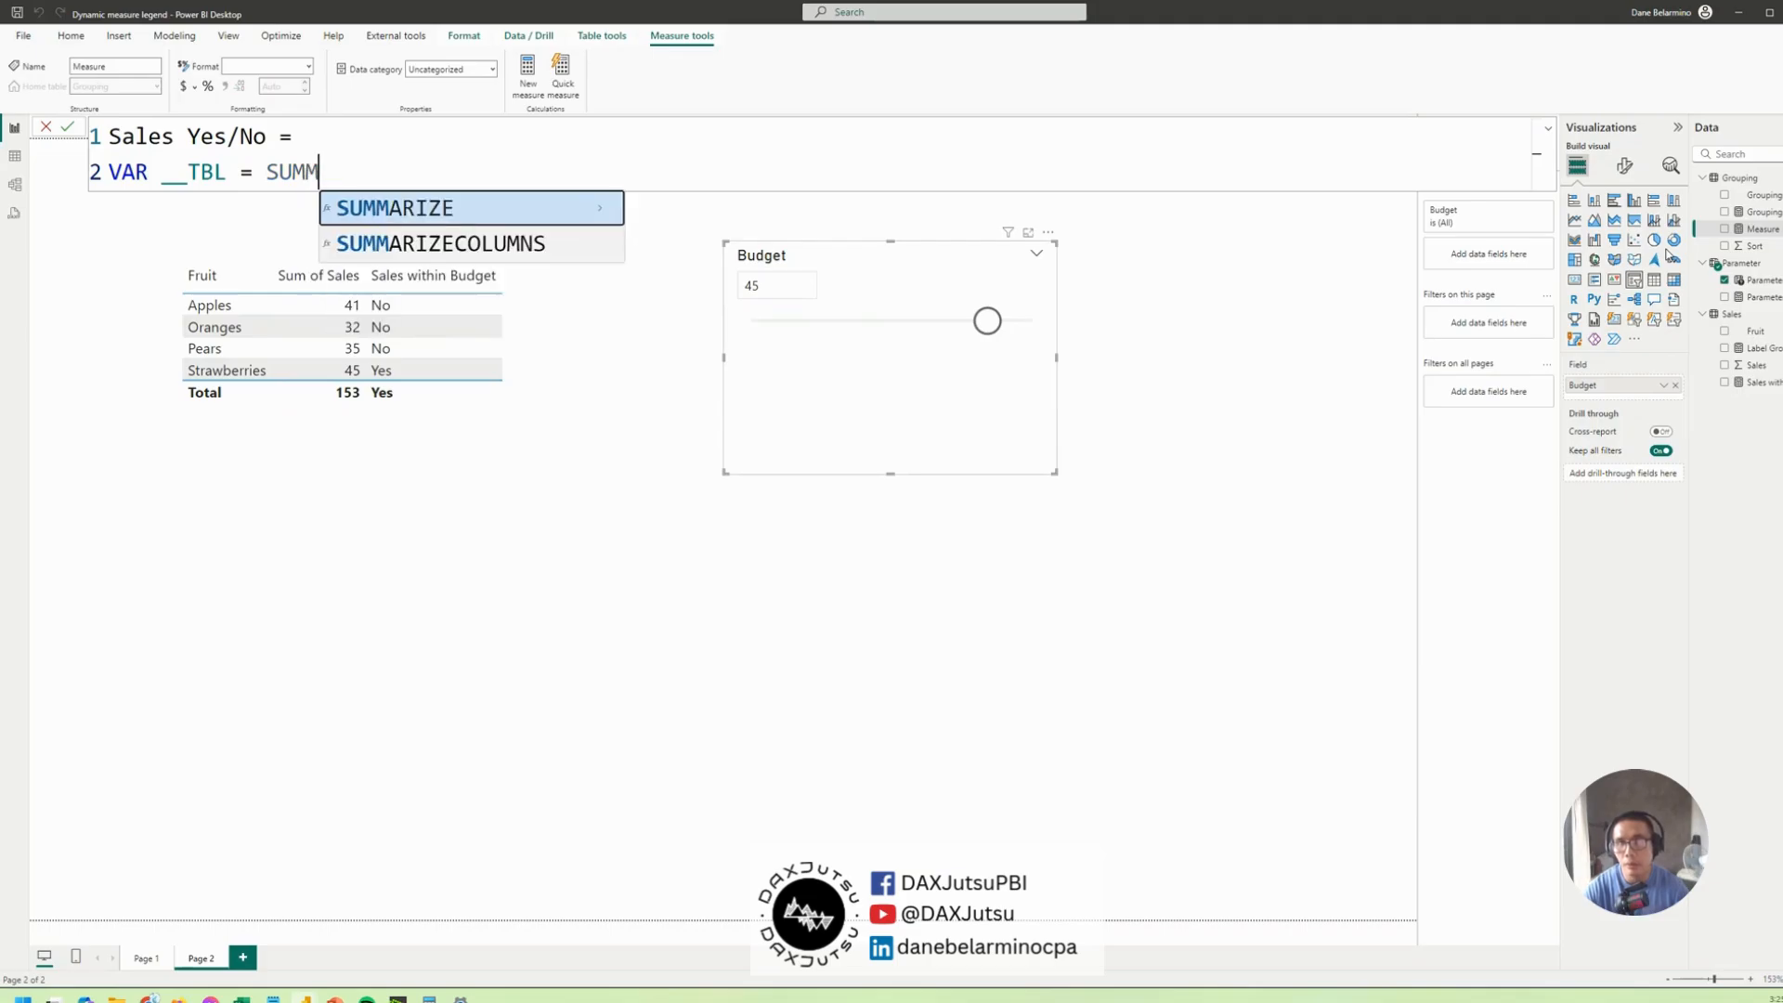
{"action": "key", "text": "Tab"}
{"action": "type", "text": "S"}
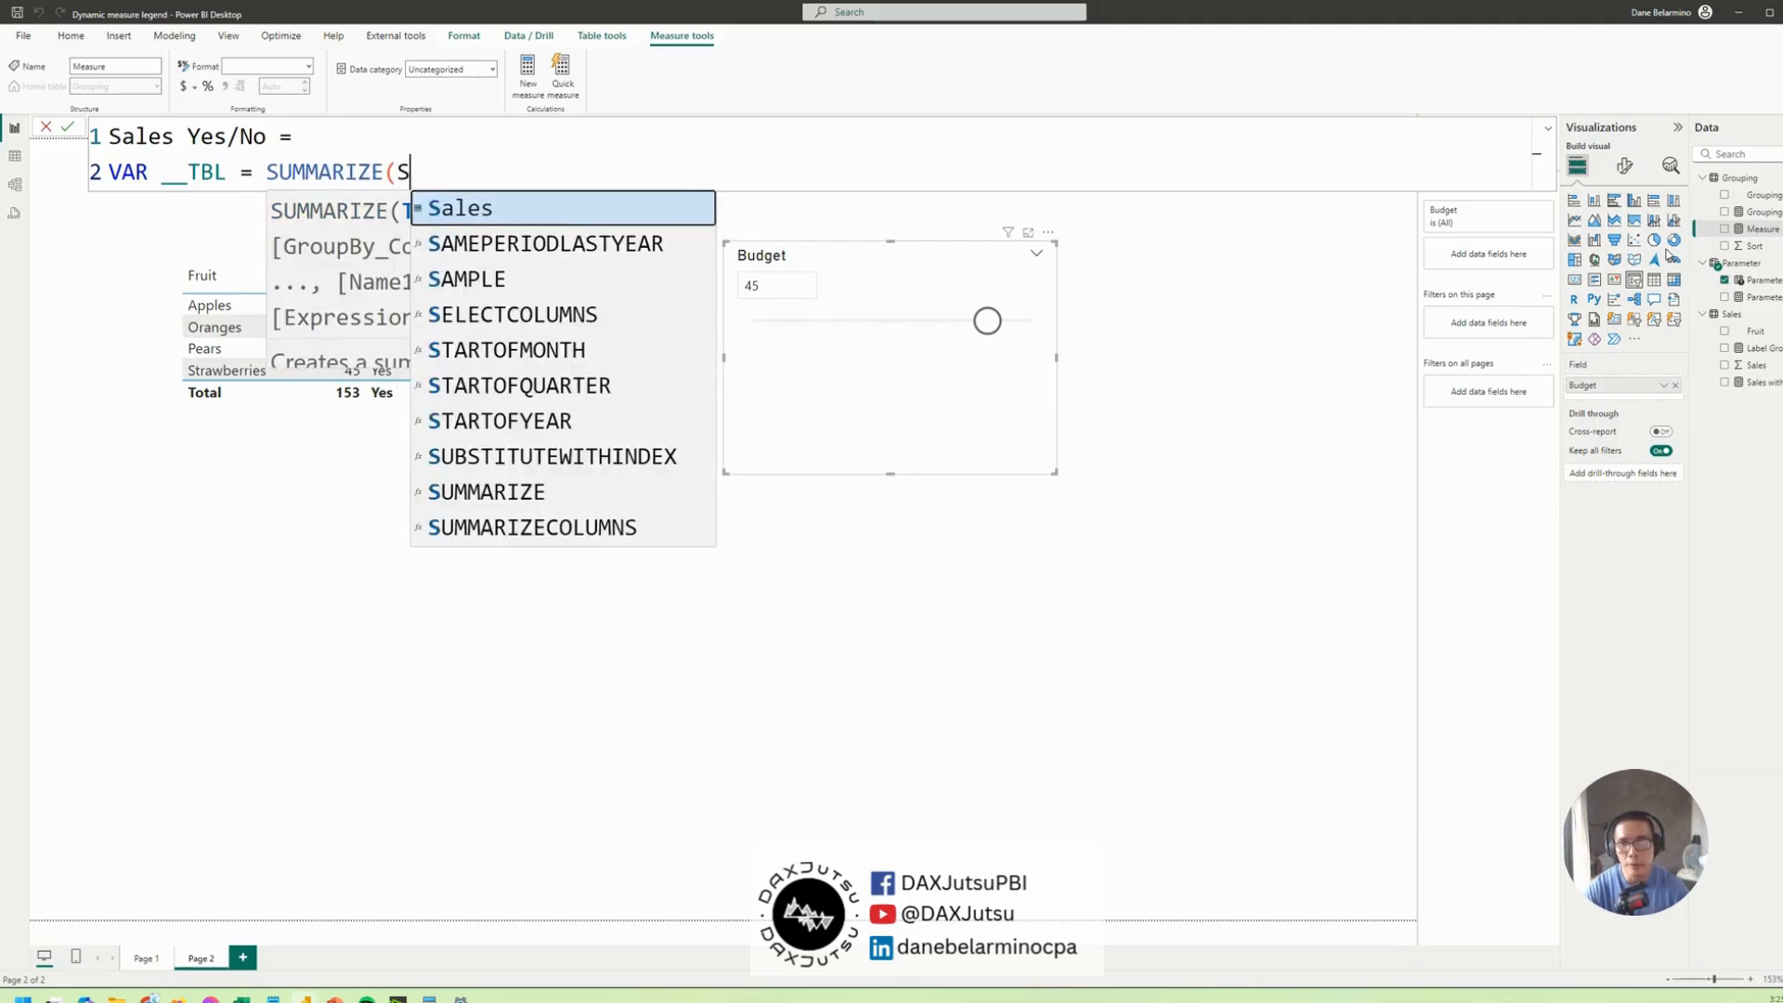
{"action": "type", "text": "ales, FRU"}
{"action": "key", "text": "Tab"}
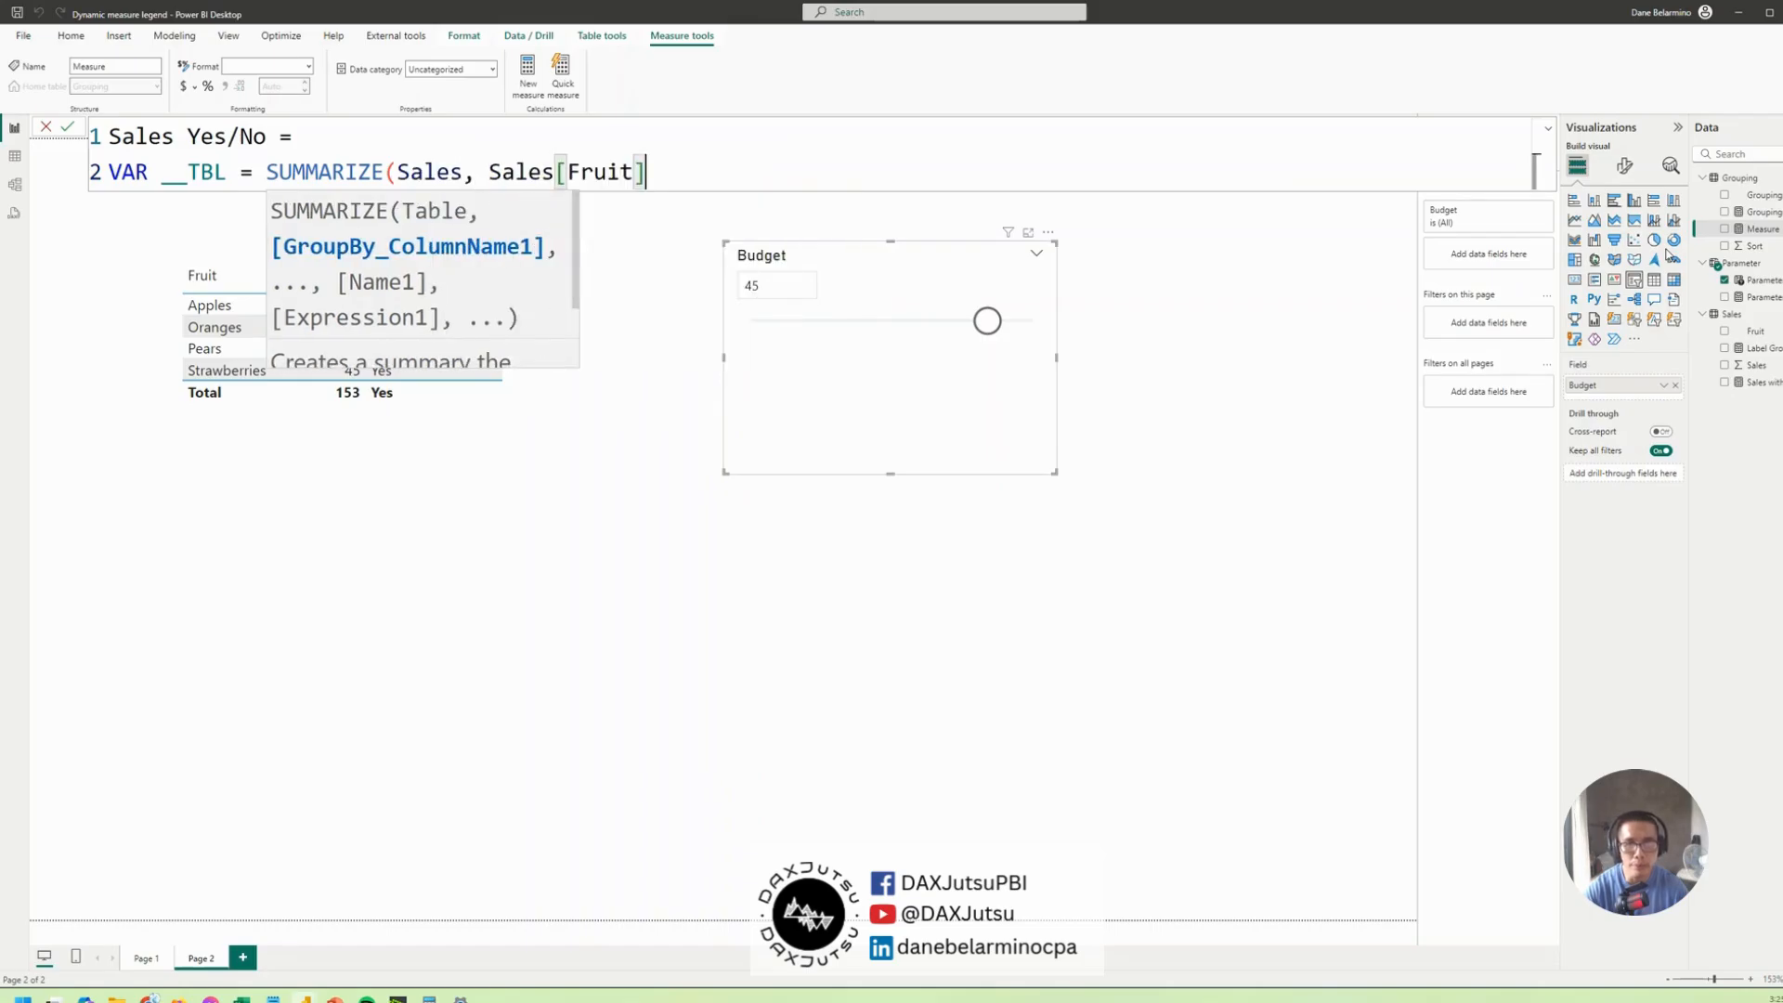
{"action": "type", "text": ")"}
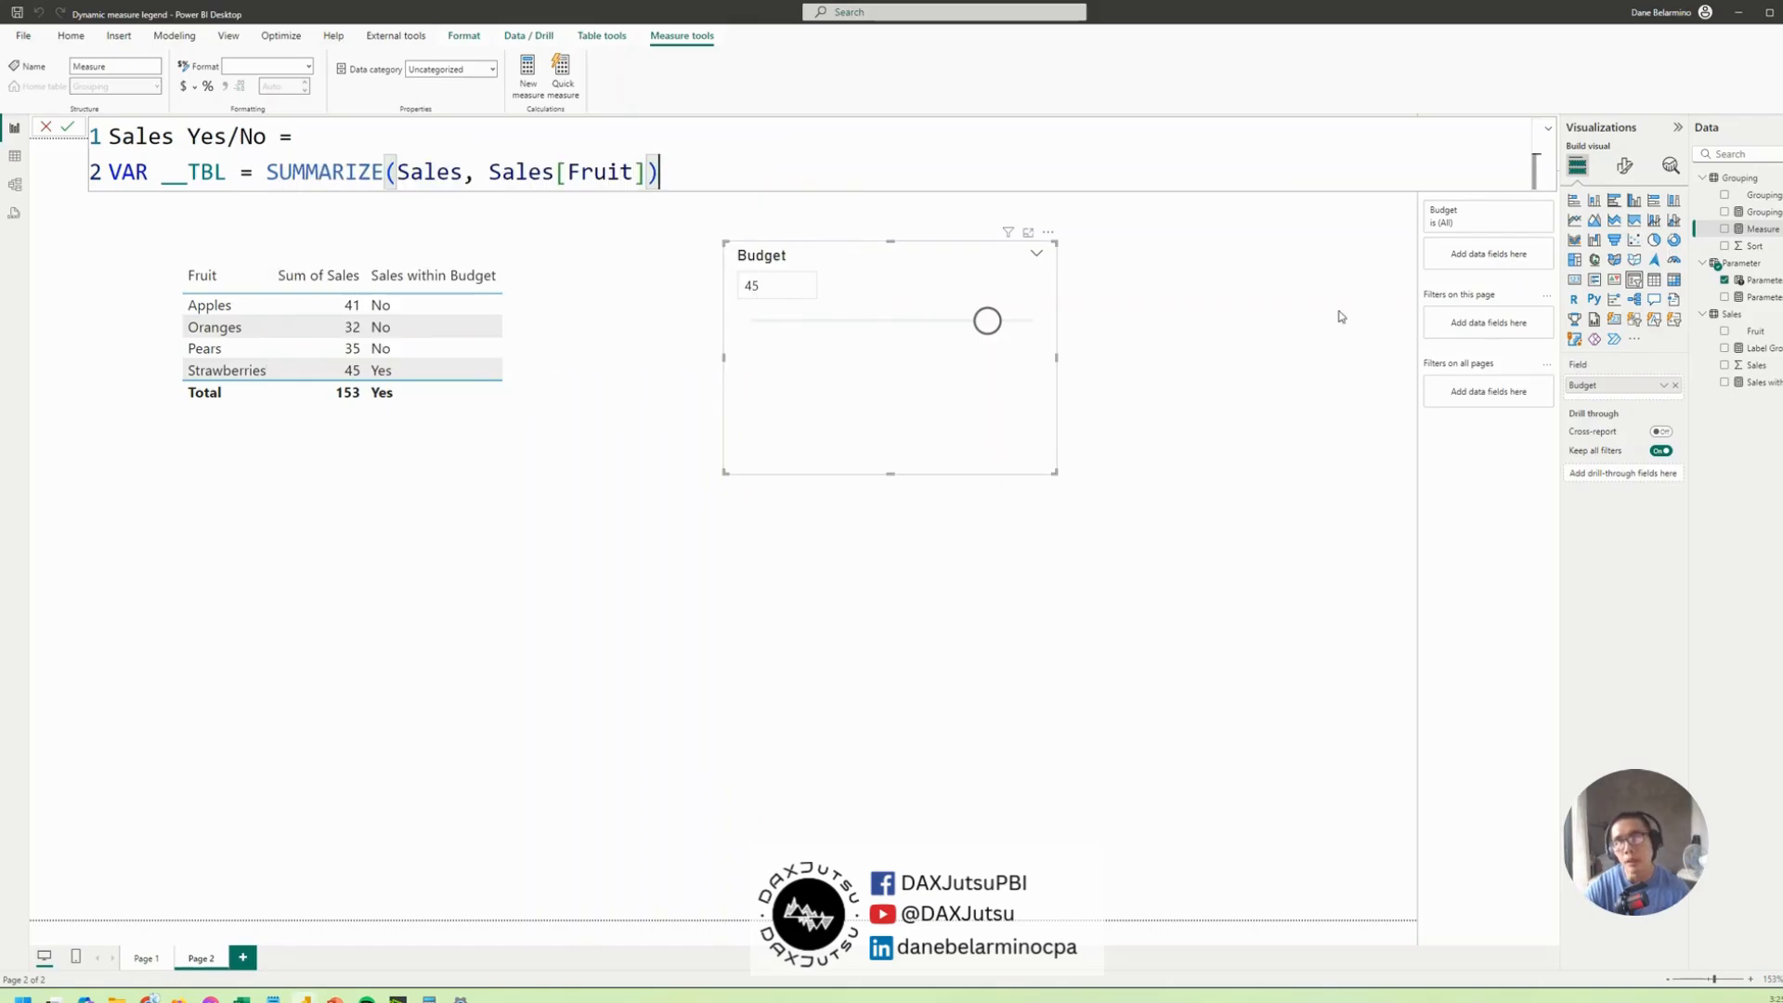
{"action": "left_click", "coordinate": [265, 172]}
{"action": "type", "text": "ADD"}
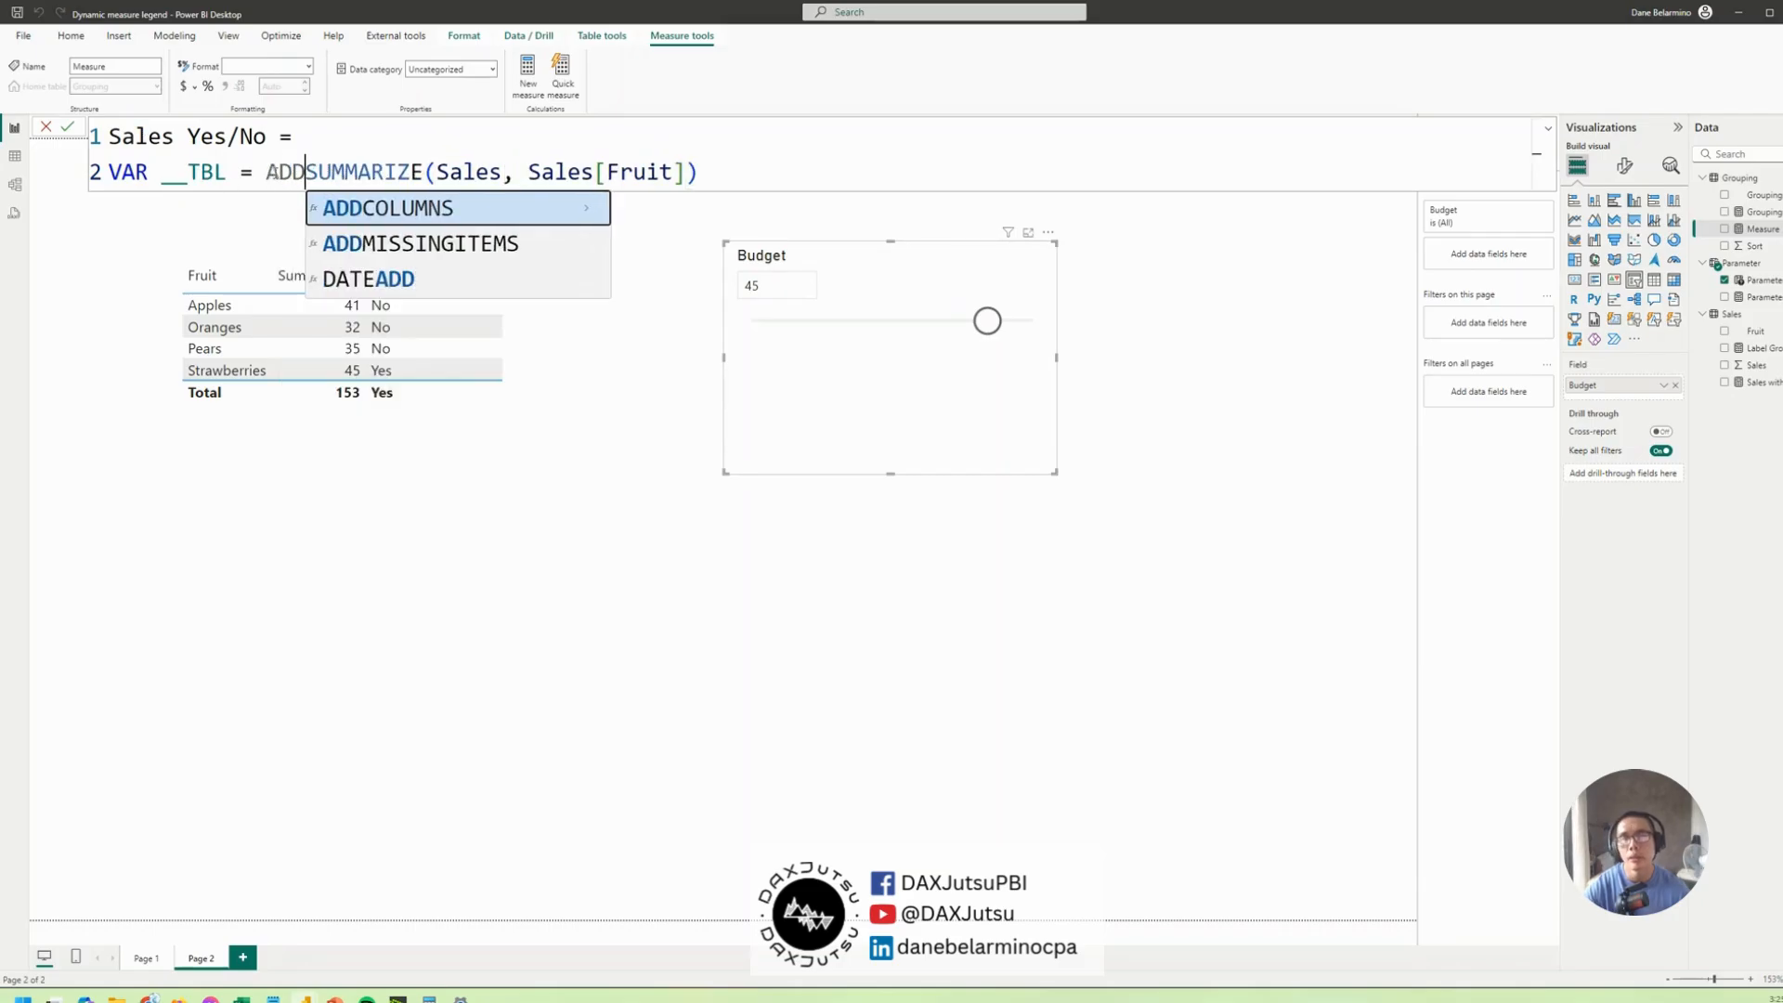
{"action": "key", "text": "Tab"}
{"action": "left_click", "coordinate": [929, 175]}
{"action": "type", "text": ","}
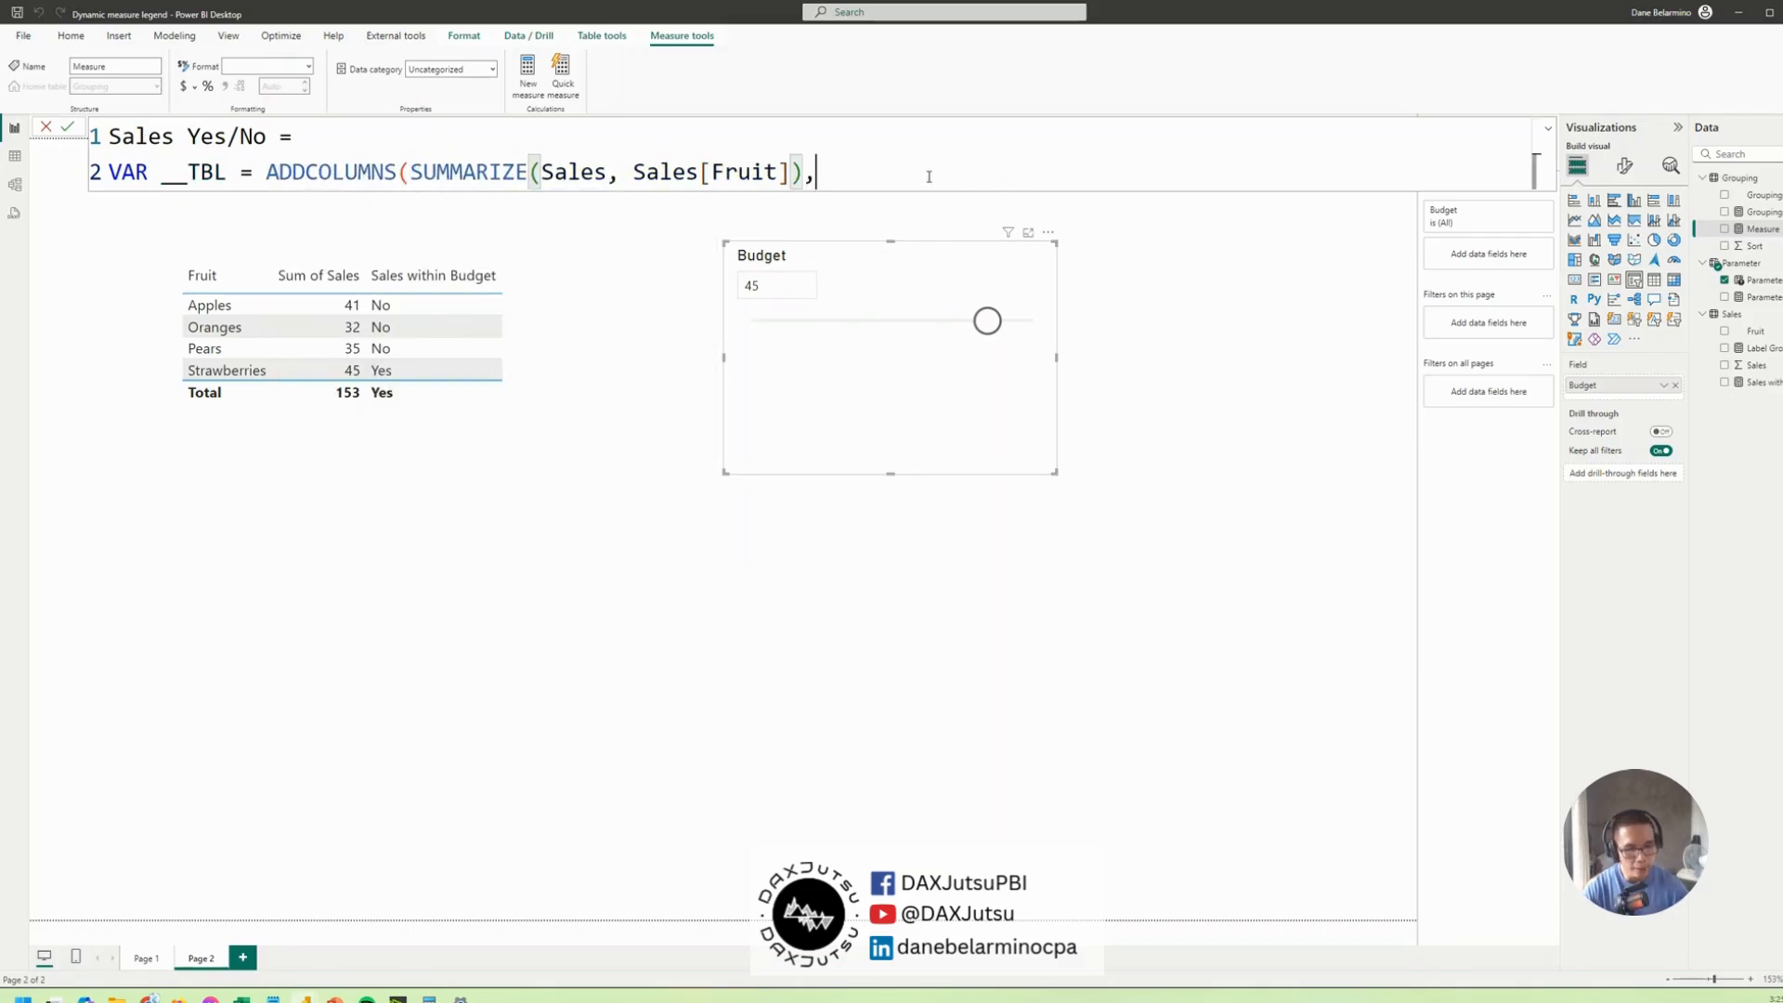
{"action": "type", "text": " \"@"}
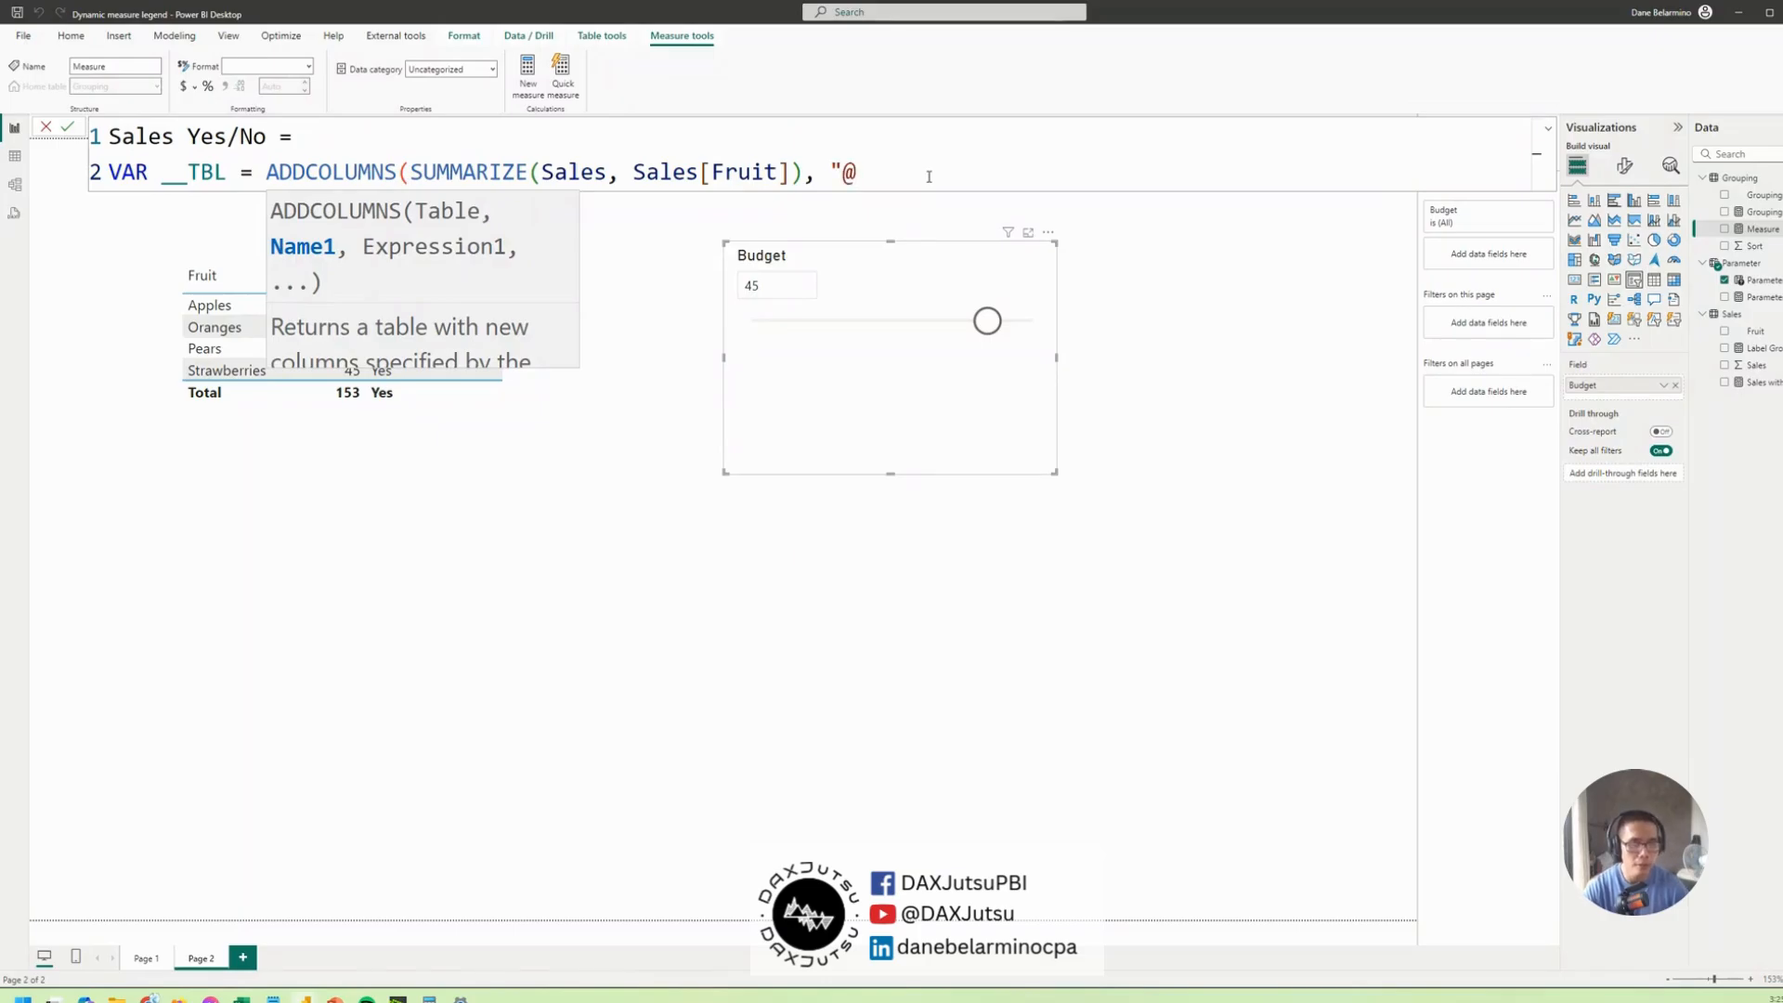
{"action": "type", "text": "a"}
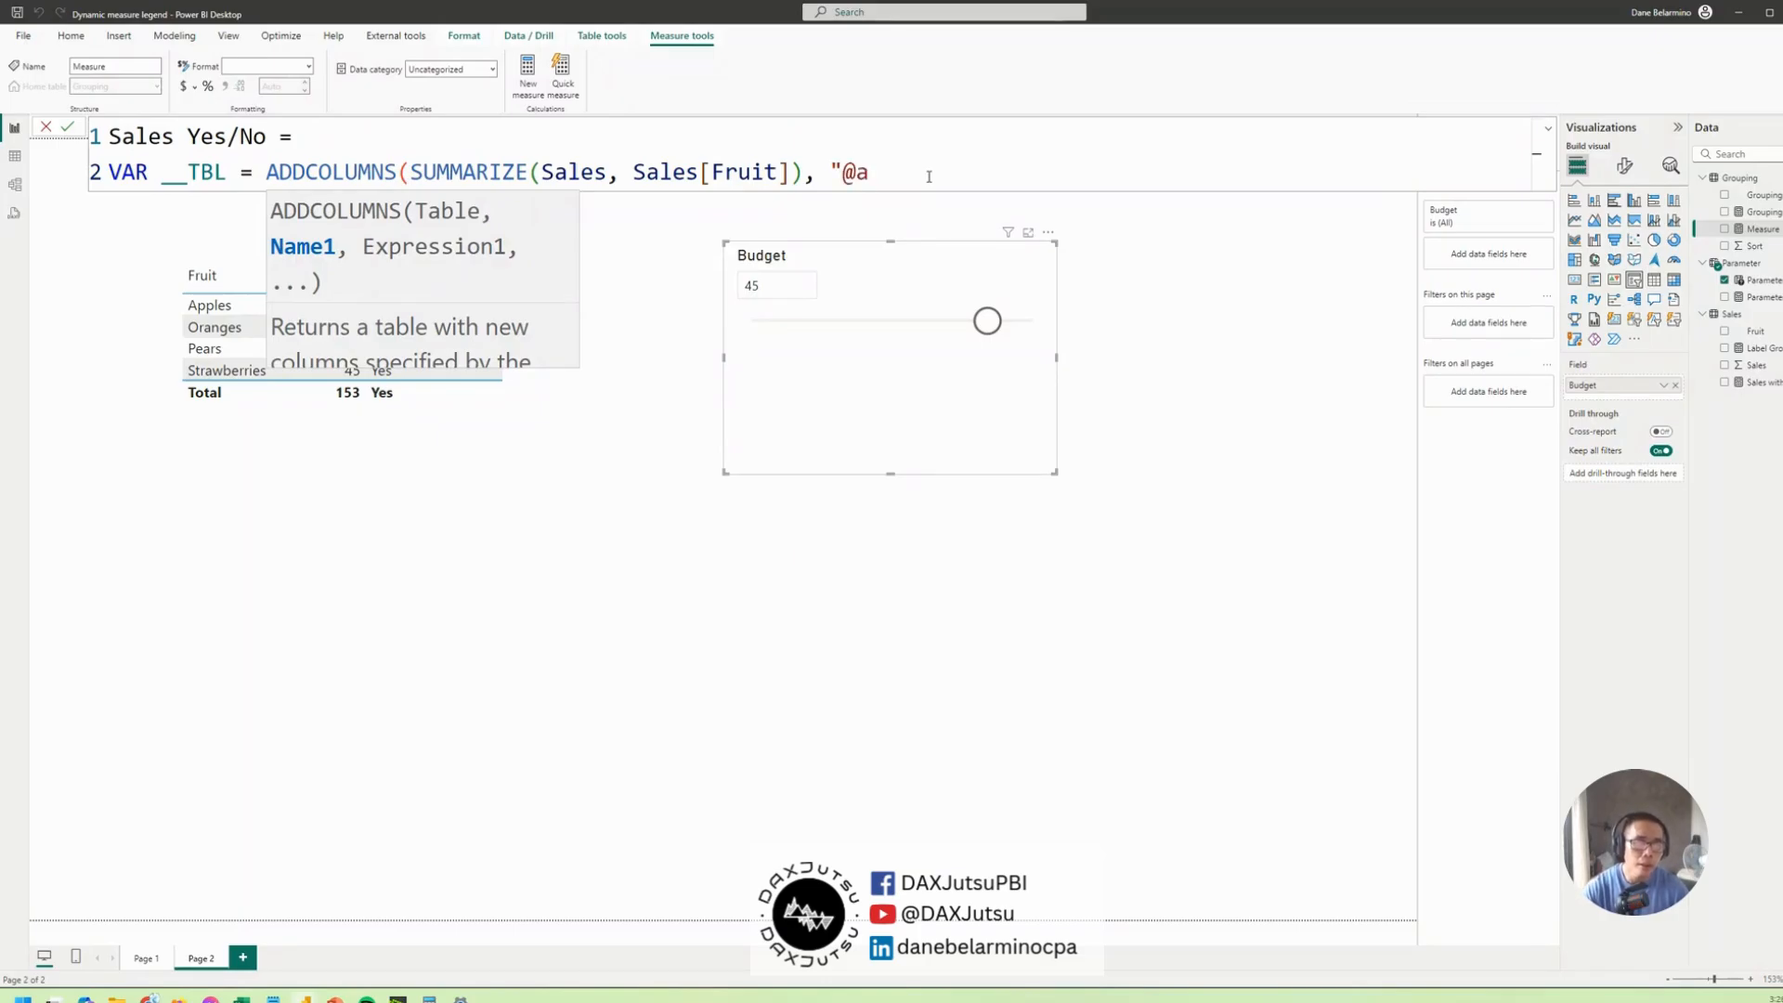
{"action": "key", "text": "BackSpace"}
{"action": "type", "text": "Amt"}
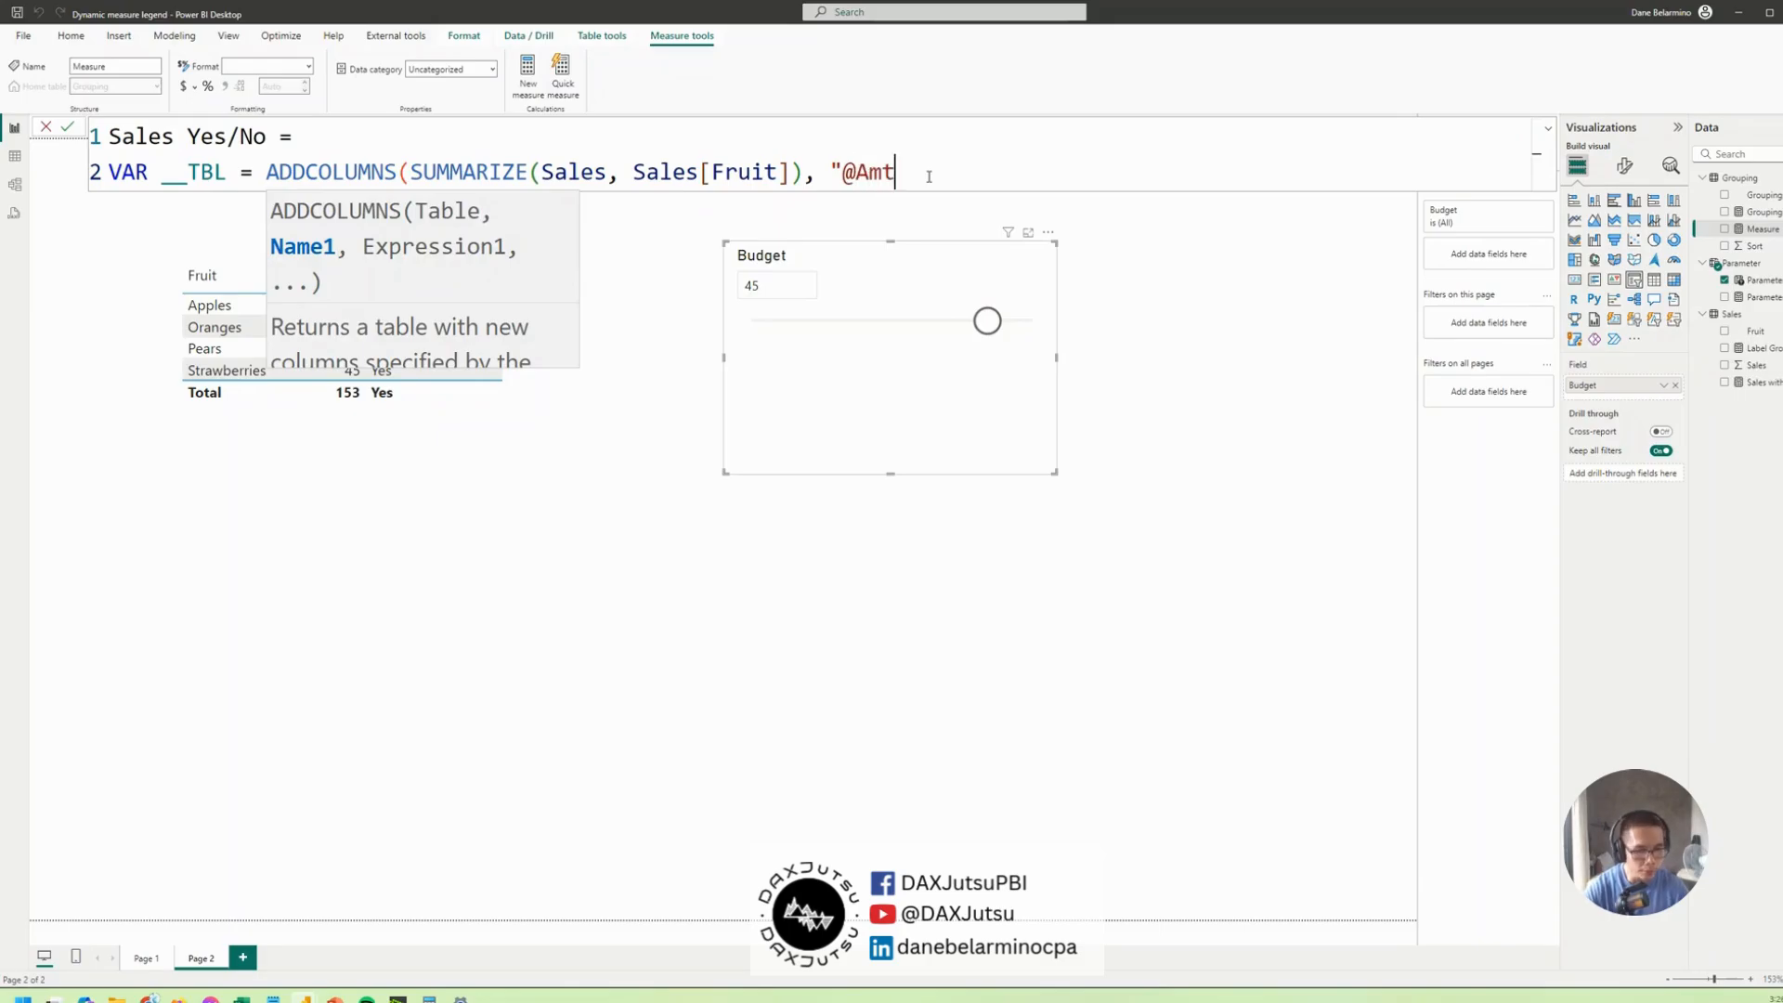
{"action": "type", "text": "\""}
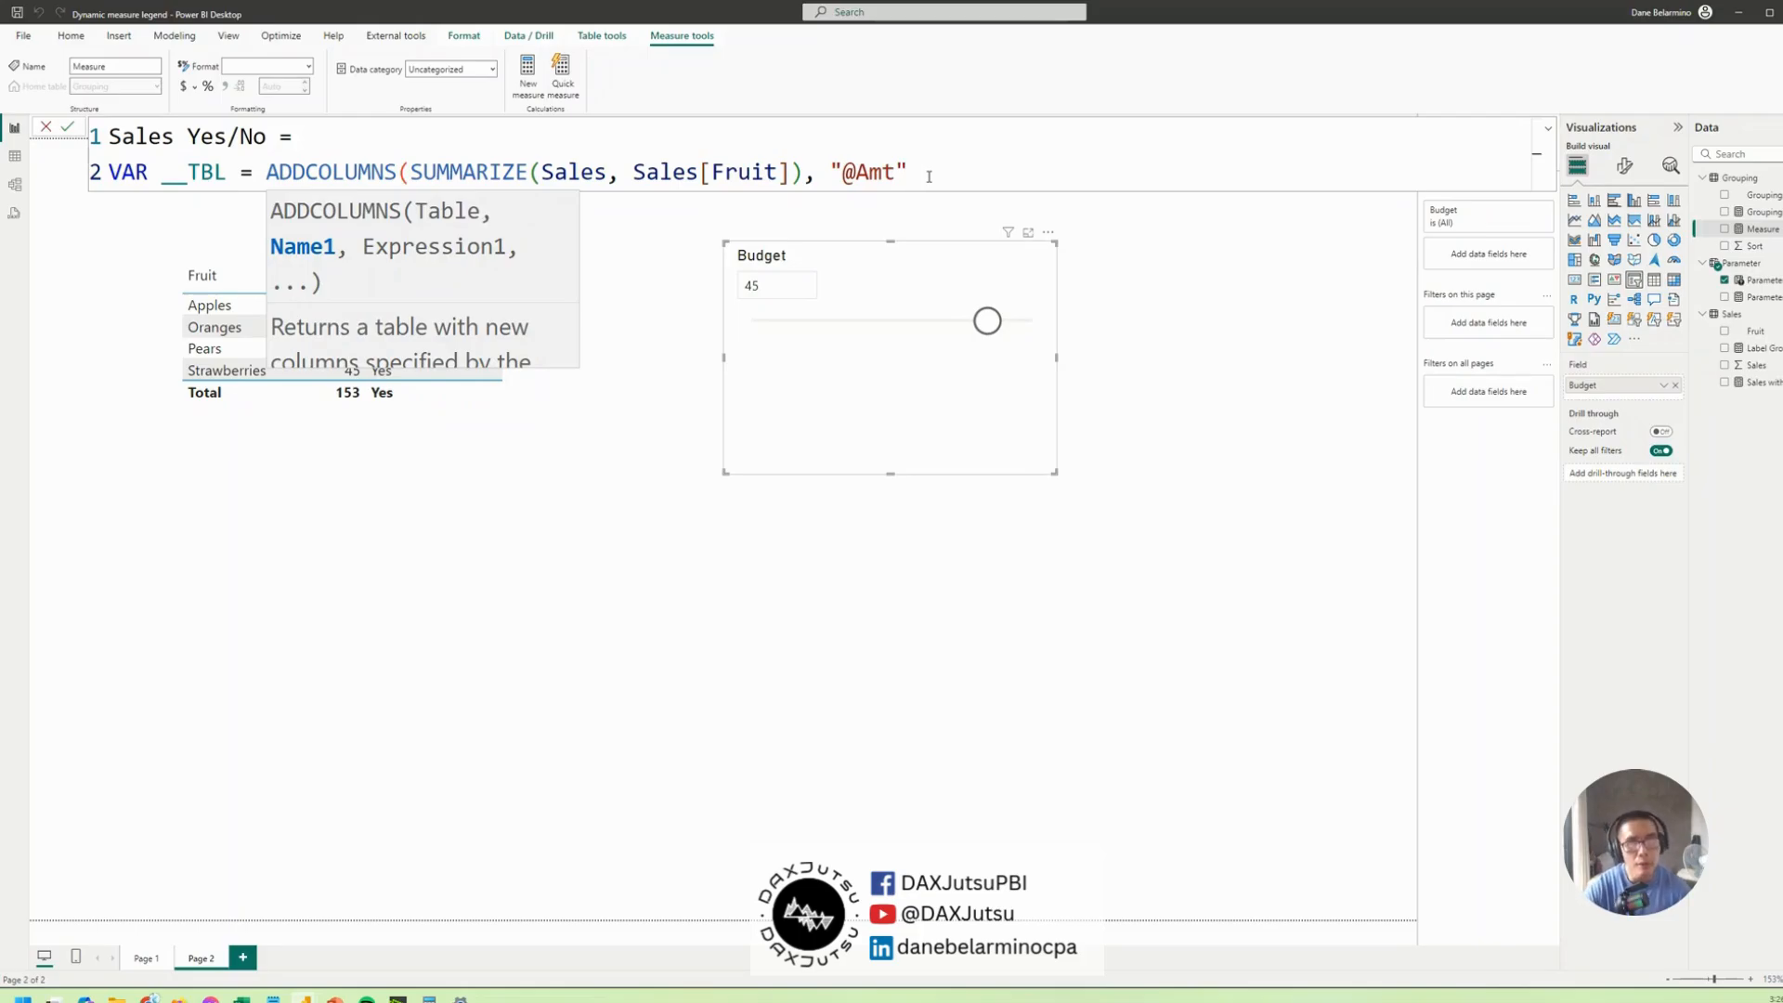
{"action": "type", "text": ", calc"}
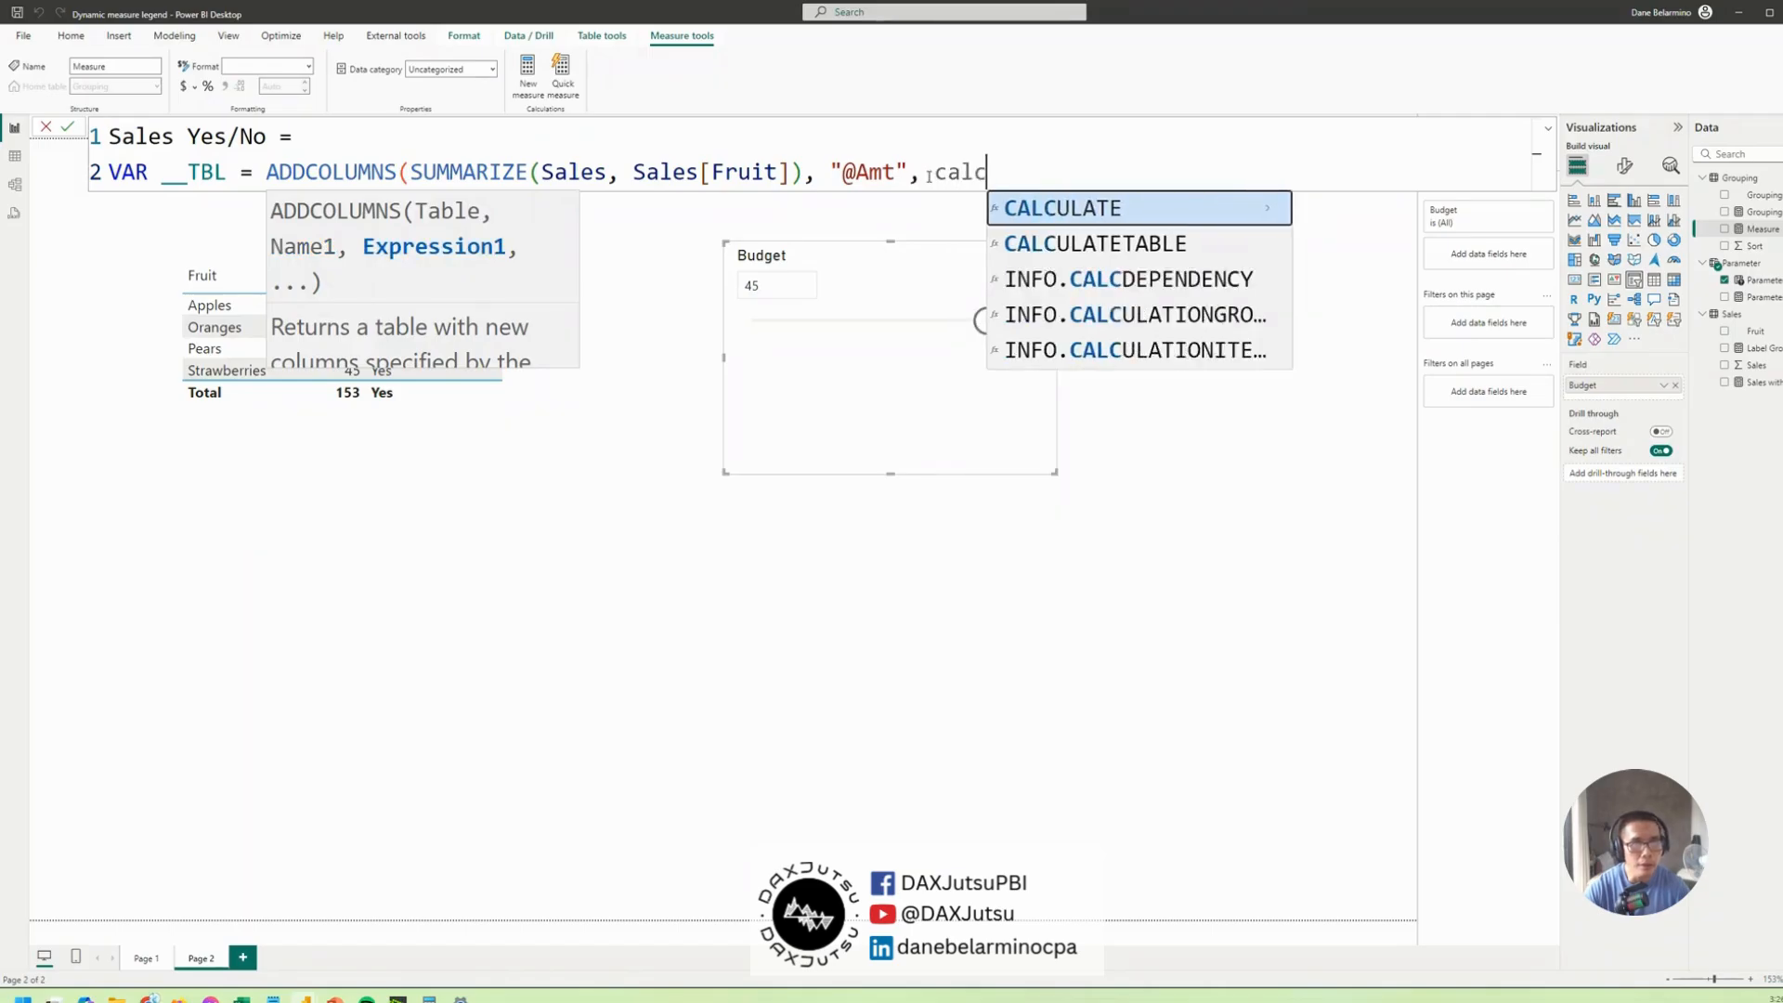
{"action": "key", "text": "Tab"}
{"action": "type", "text": "sum"}
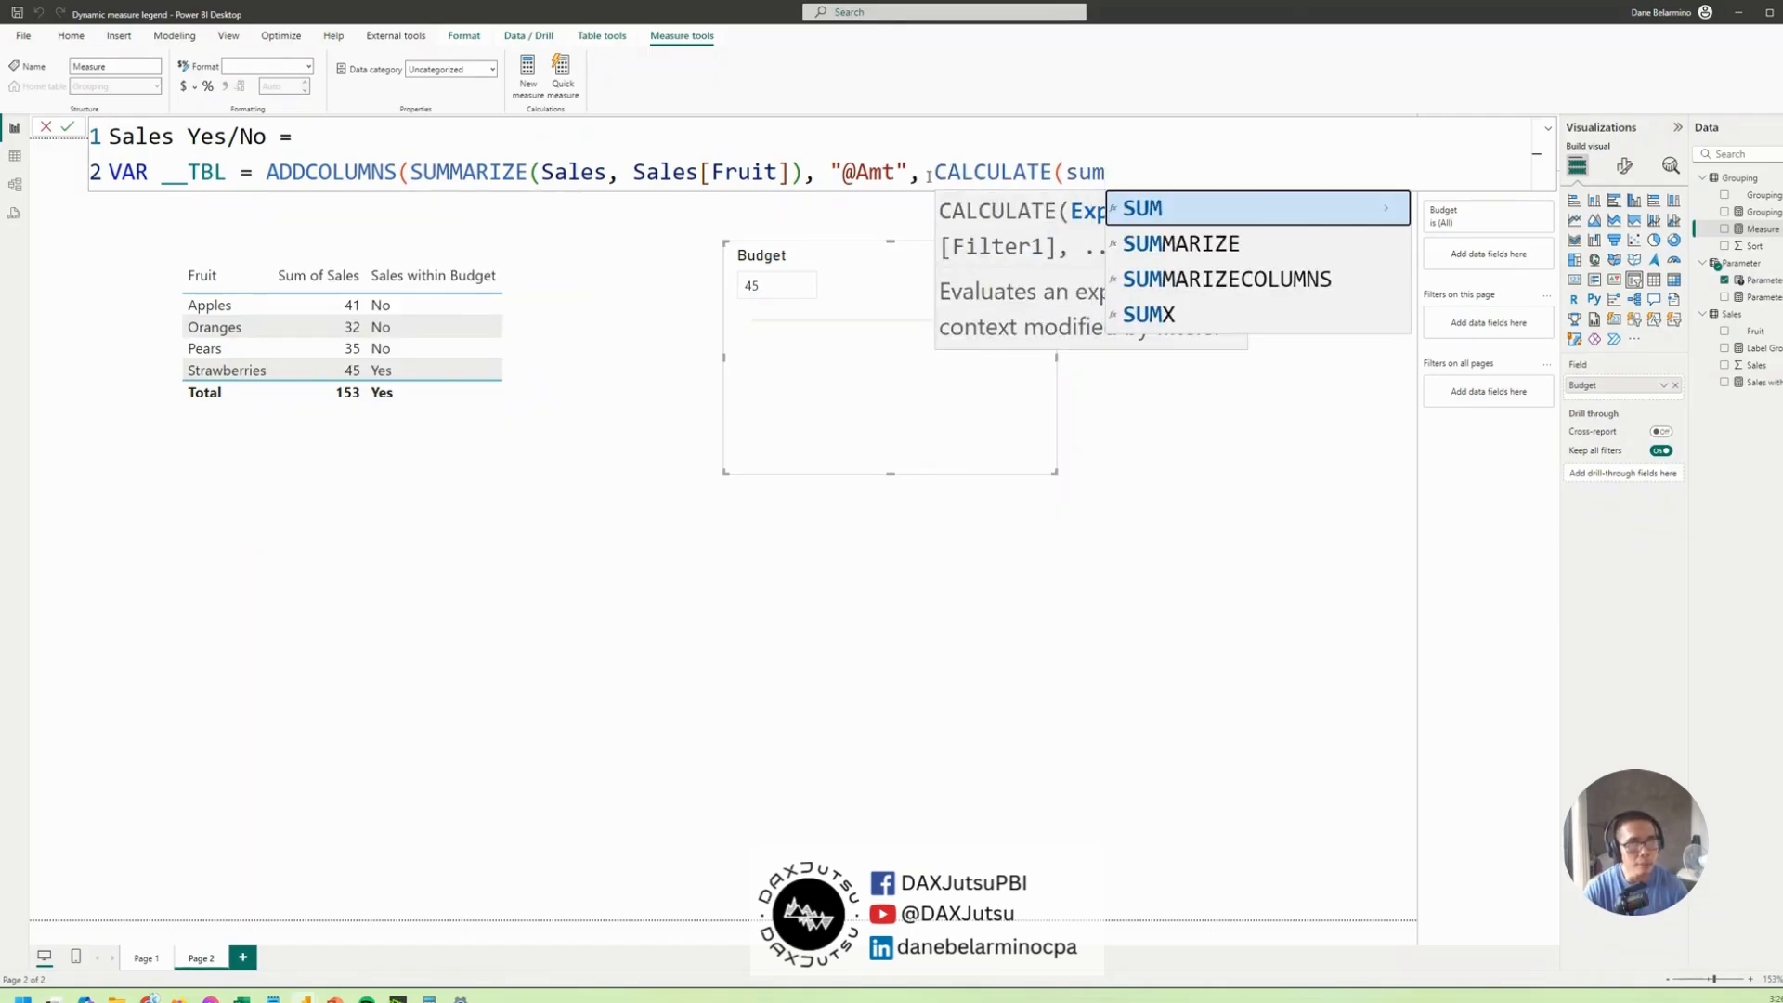
{"action": "key", "text": "Tab"}
{"action": "type", "text": "sales"}
{"action": "key", "text": "Down"}
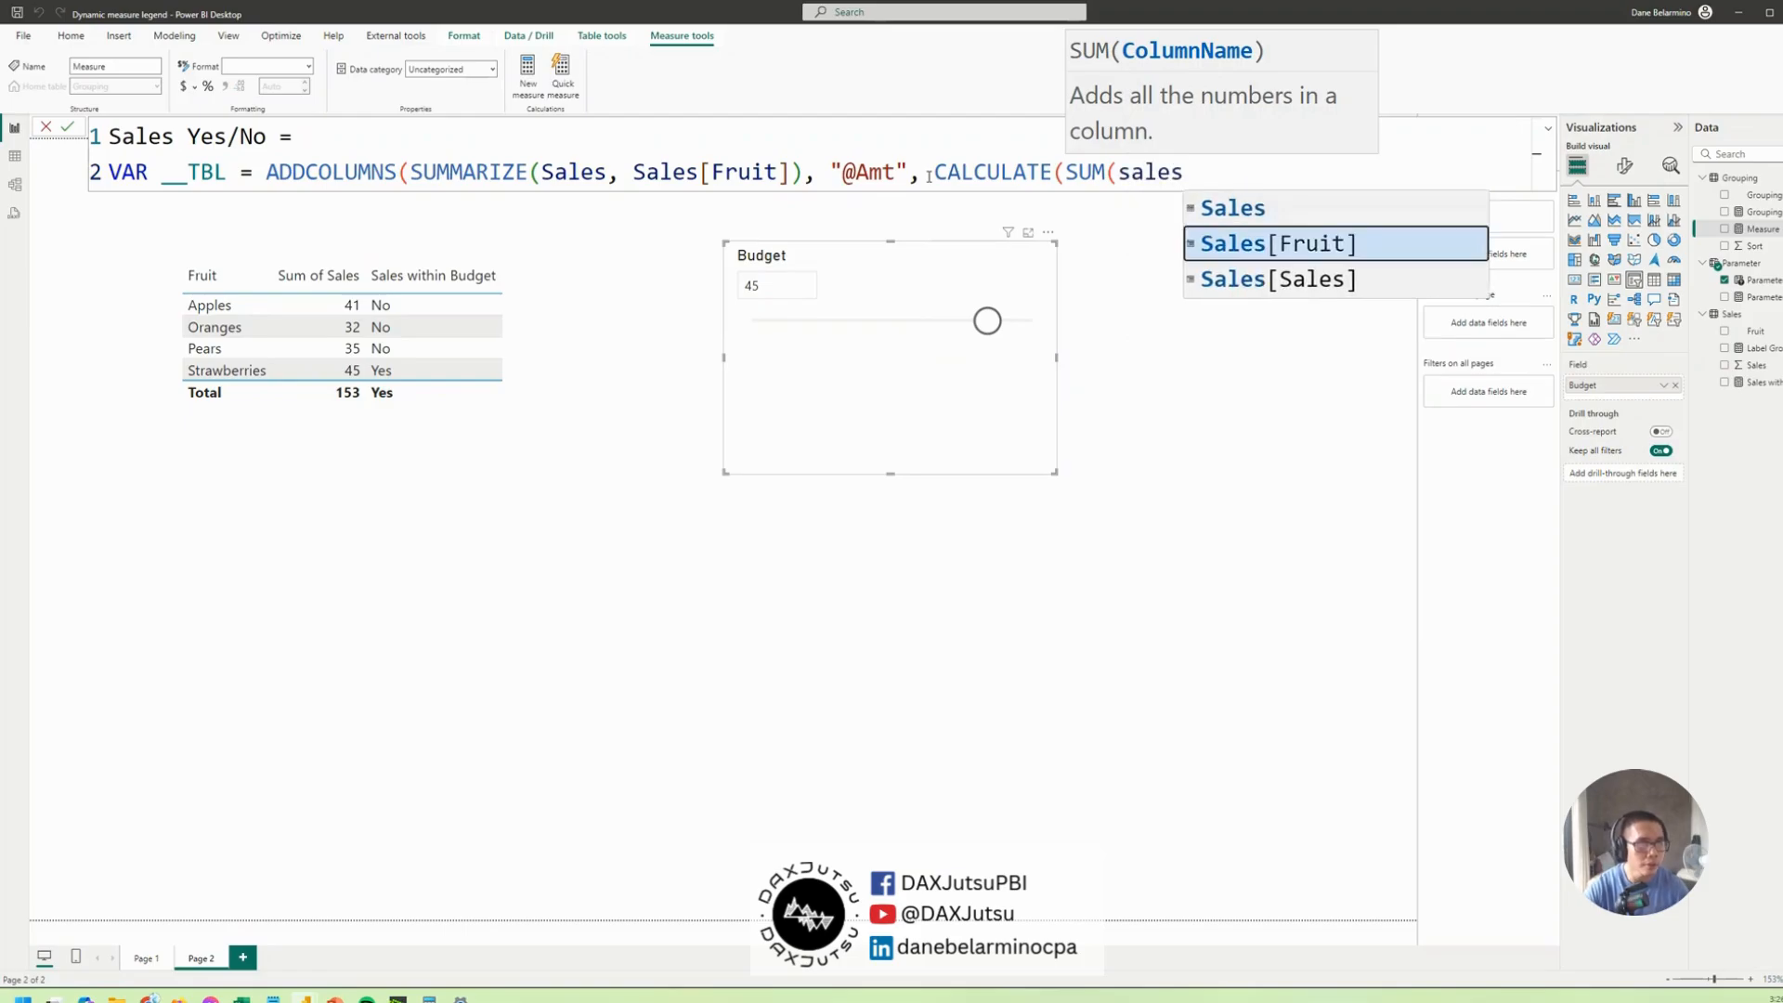
{"action": "key", "text": "Down"}
{"action": "key", "text": "Tab"}
{"action": "type", "text": "))"}
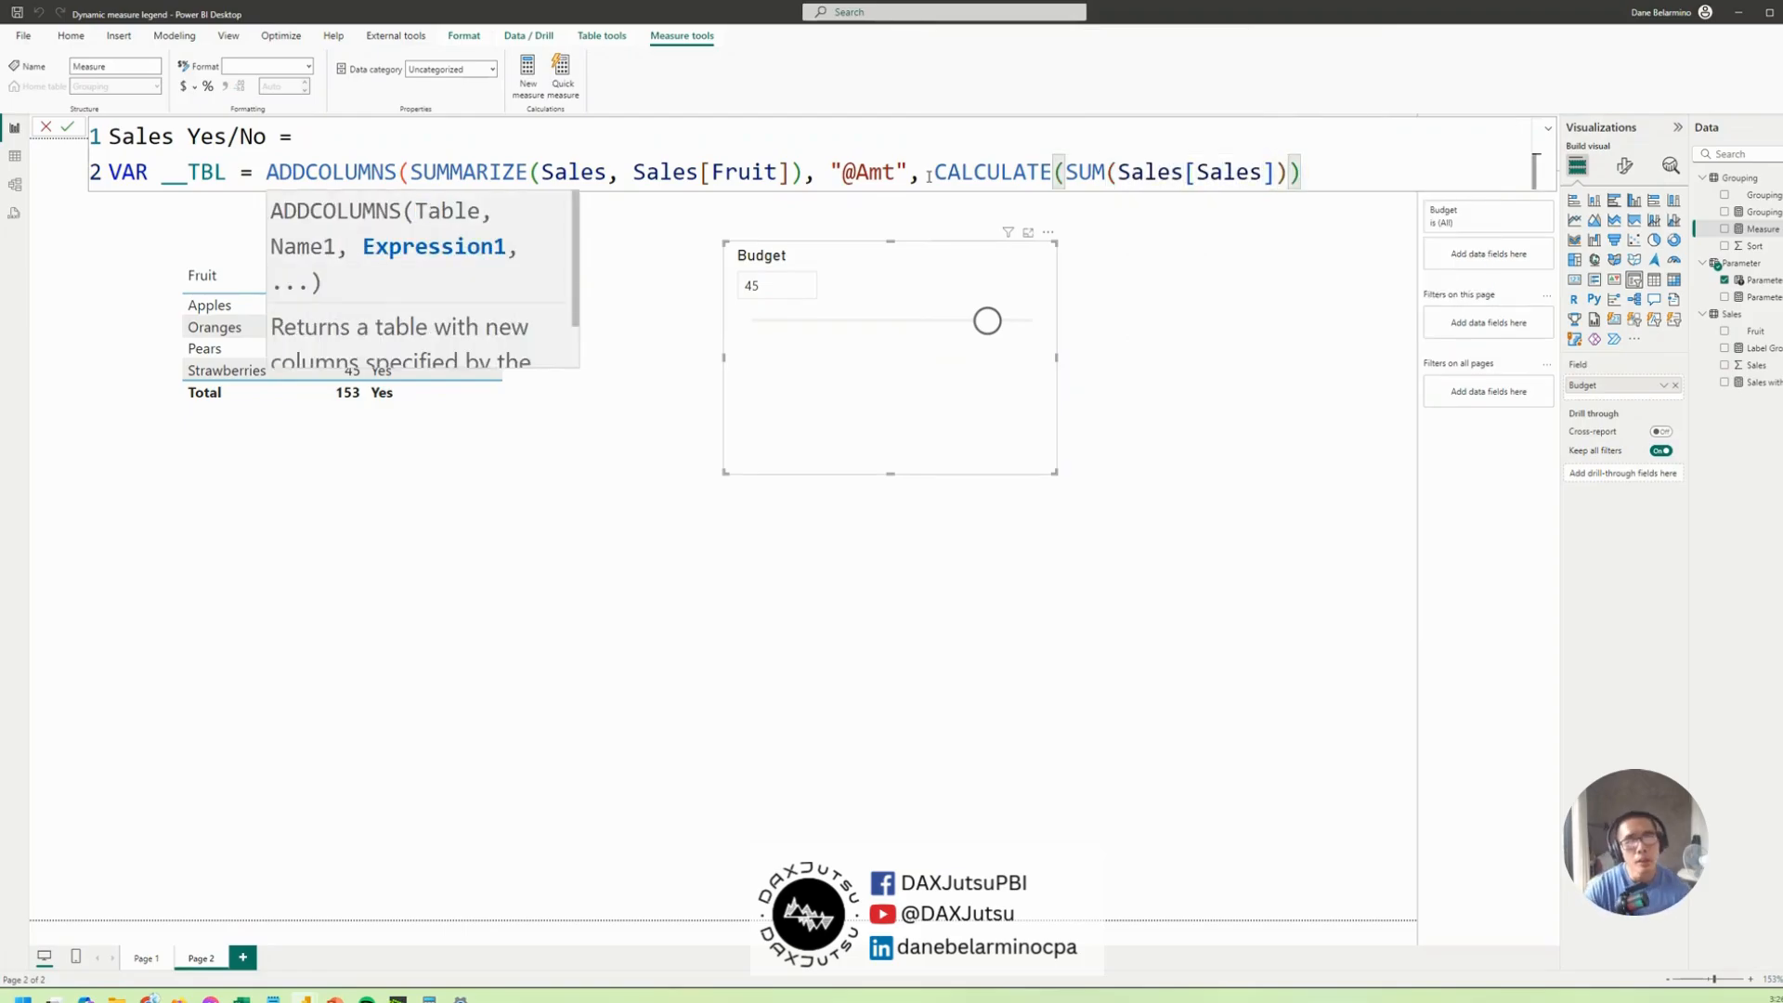
Highlight CALCULATE and its whole expression in the formula to examine how it evaluates the sales sum
{"action": "left_click", "coordinate": [986, 172]}
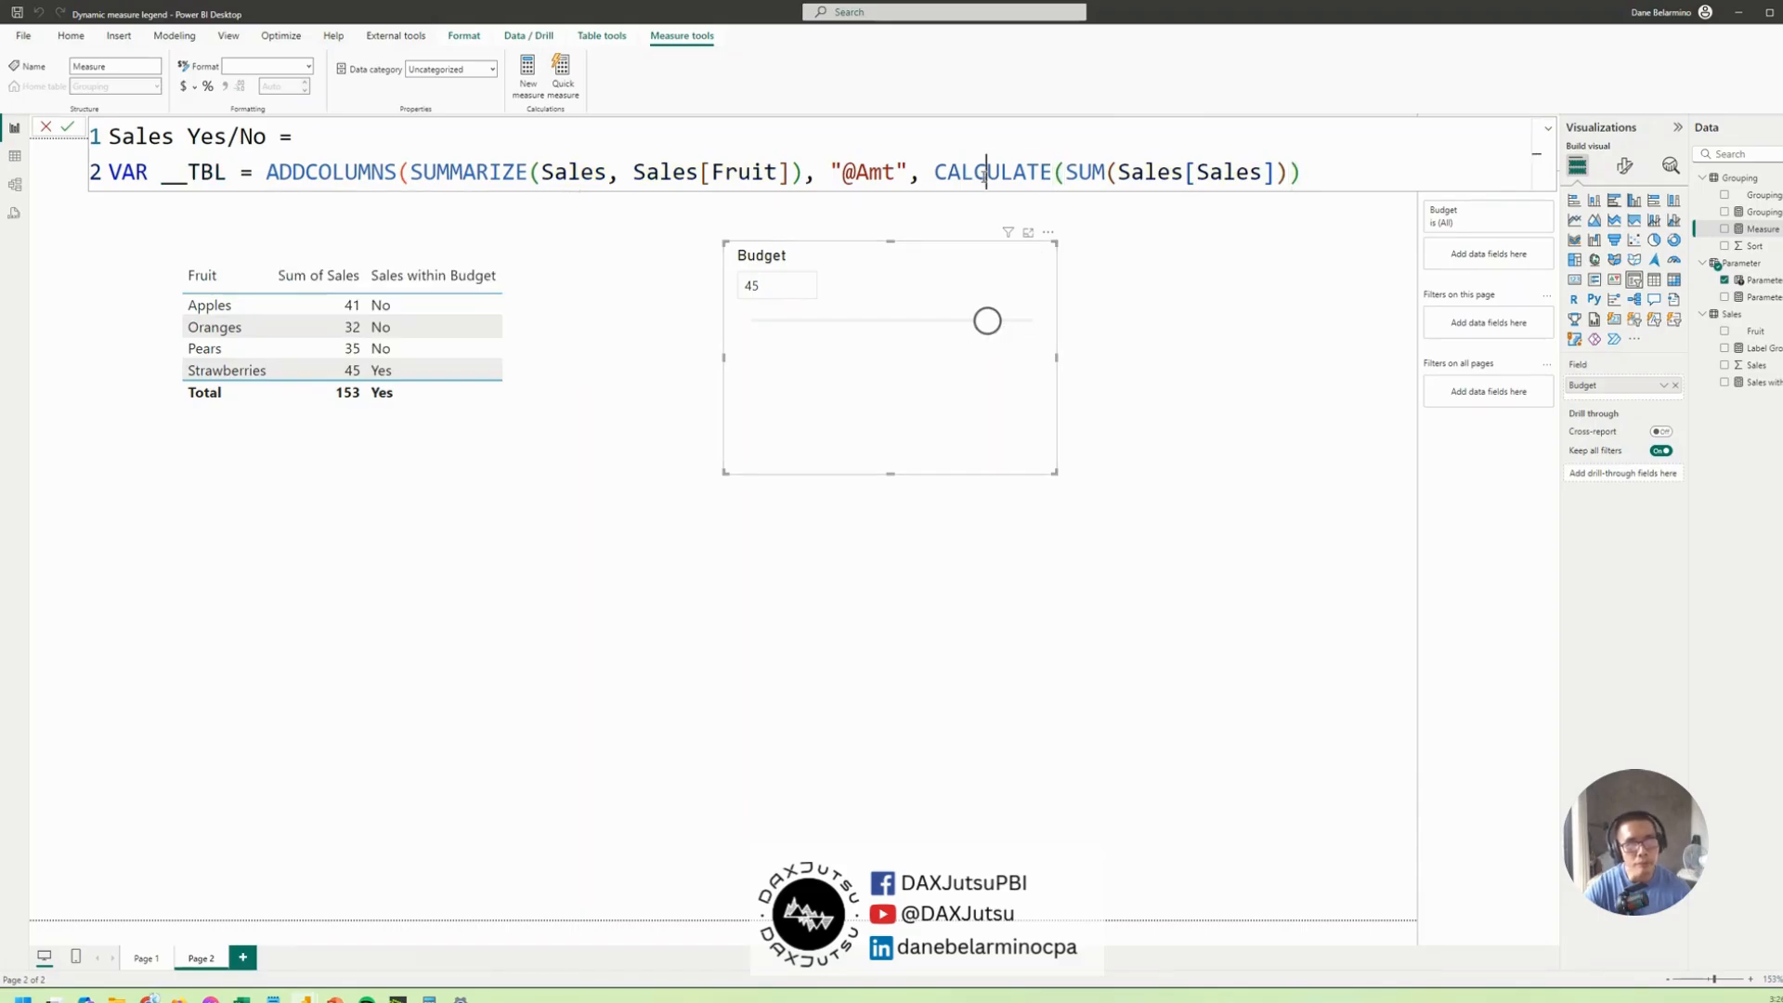
{"action": "double_click", "coordinate": [986, 173]}
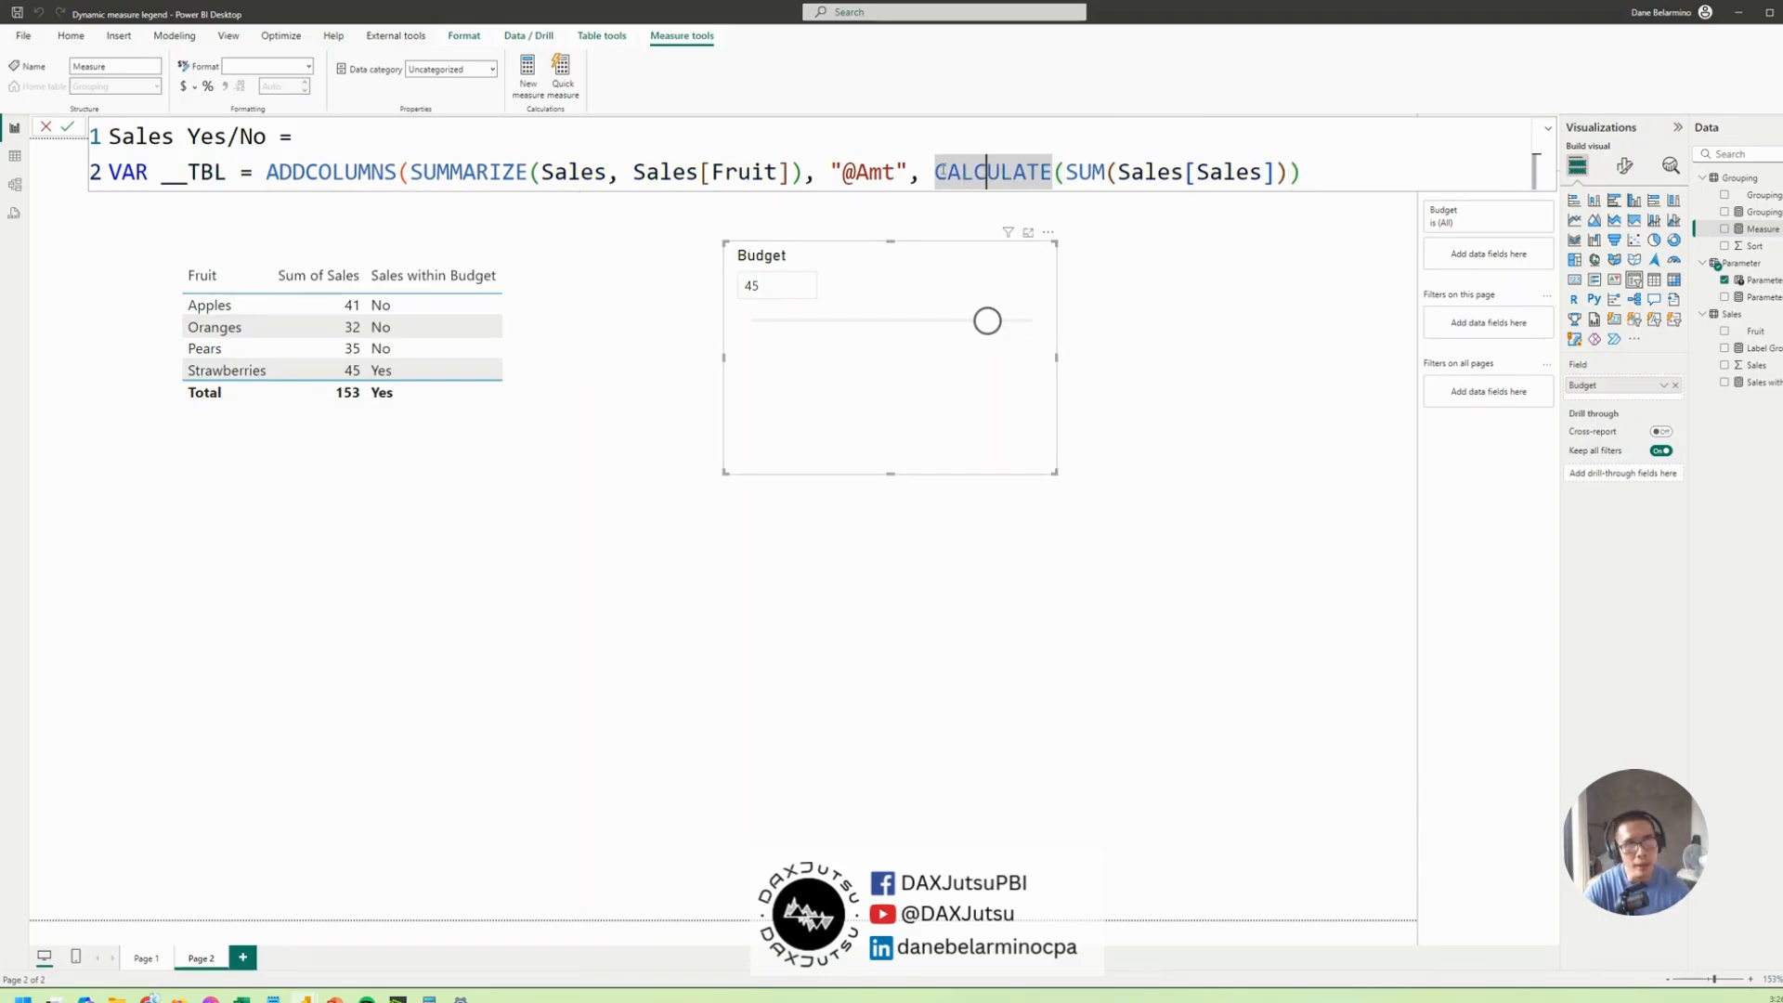
{"action": "left_click_drag", "start_coordinate": [937, 172], "coordinate": [1321, 170]}
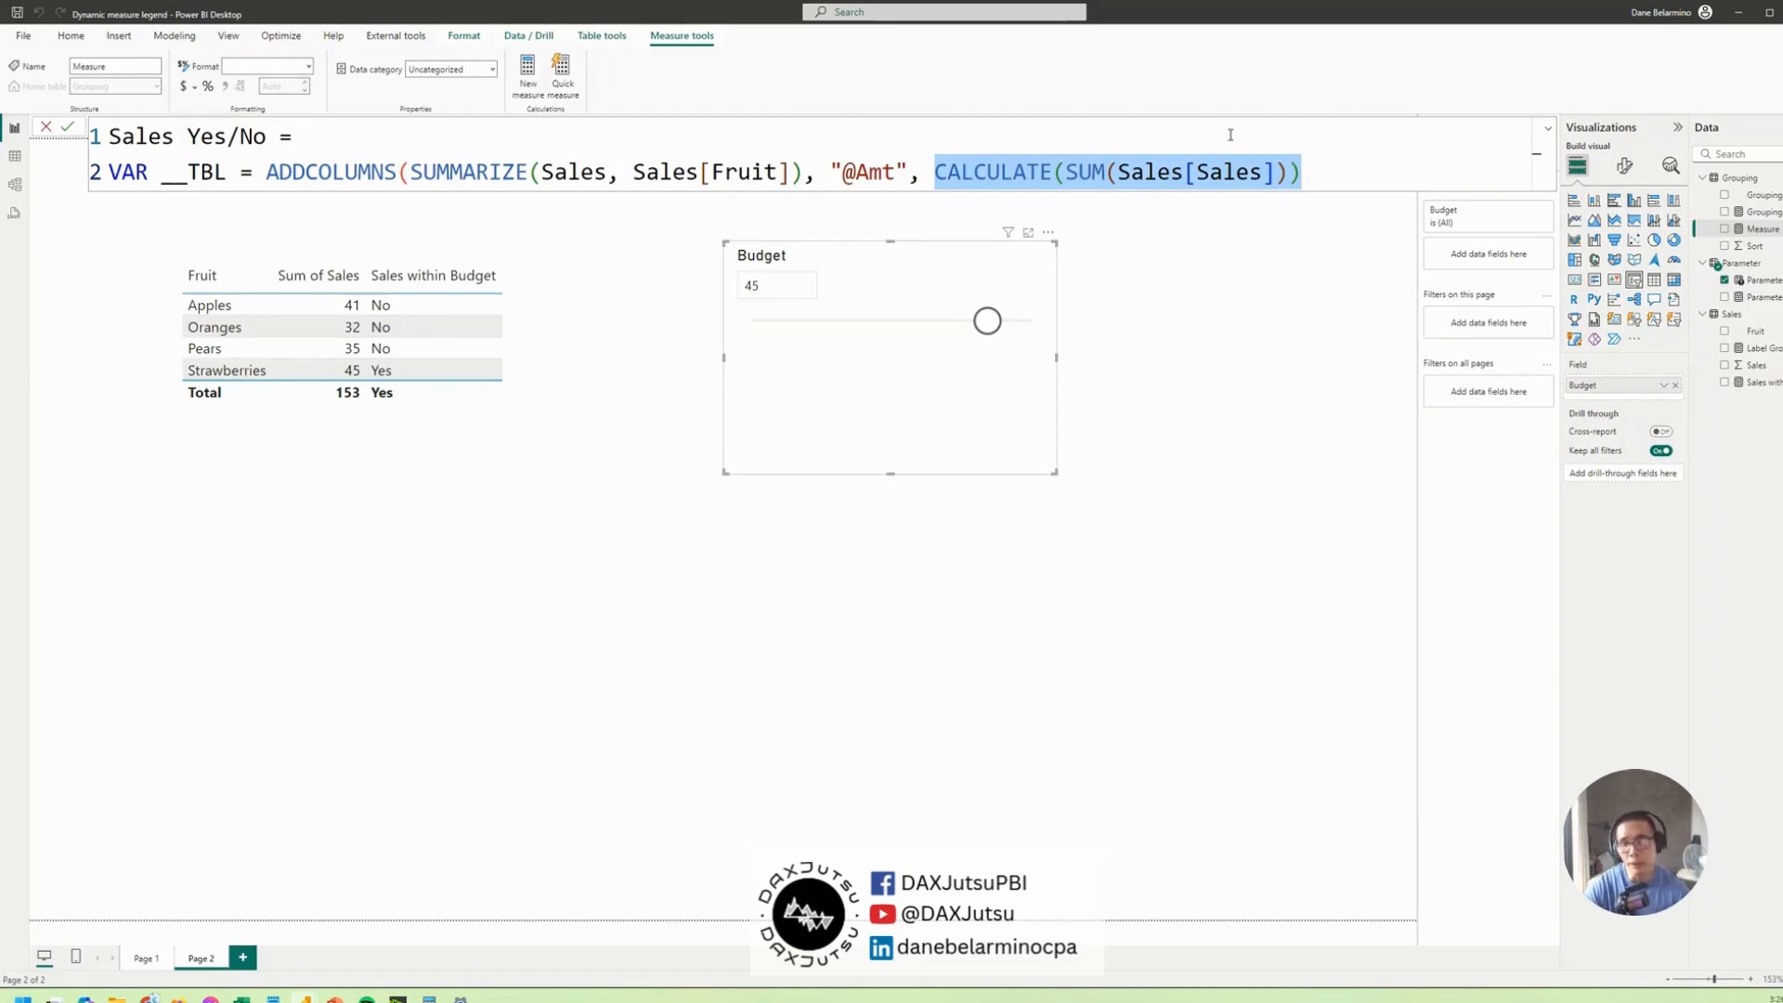
{"action": "double_click", "coordinate": [1033, 172]}
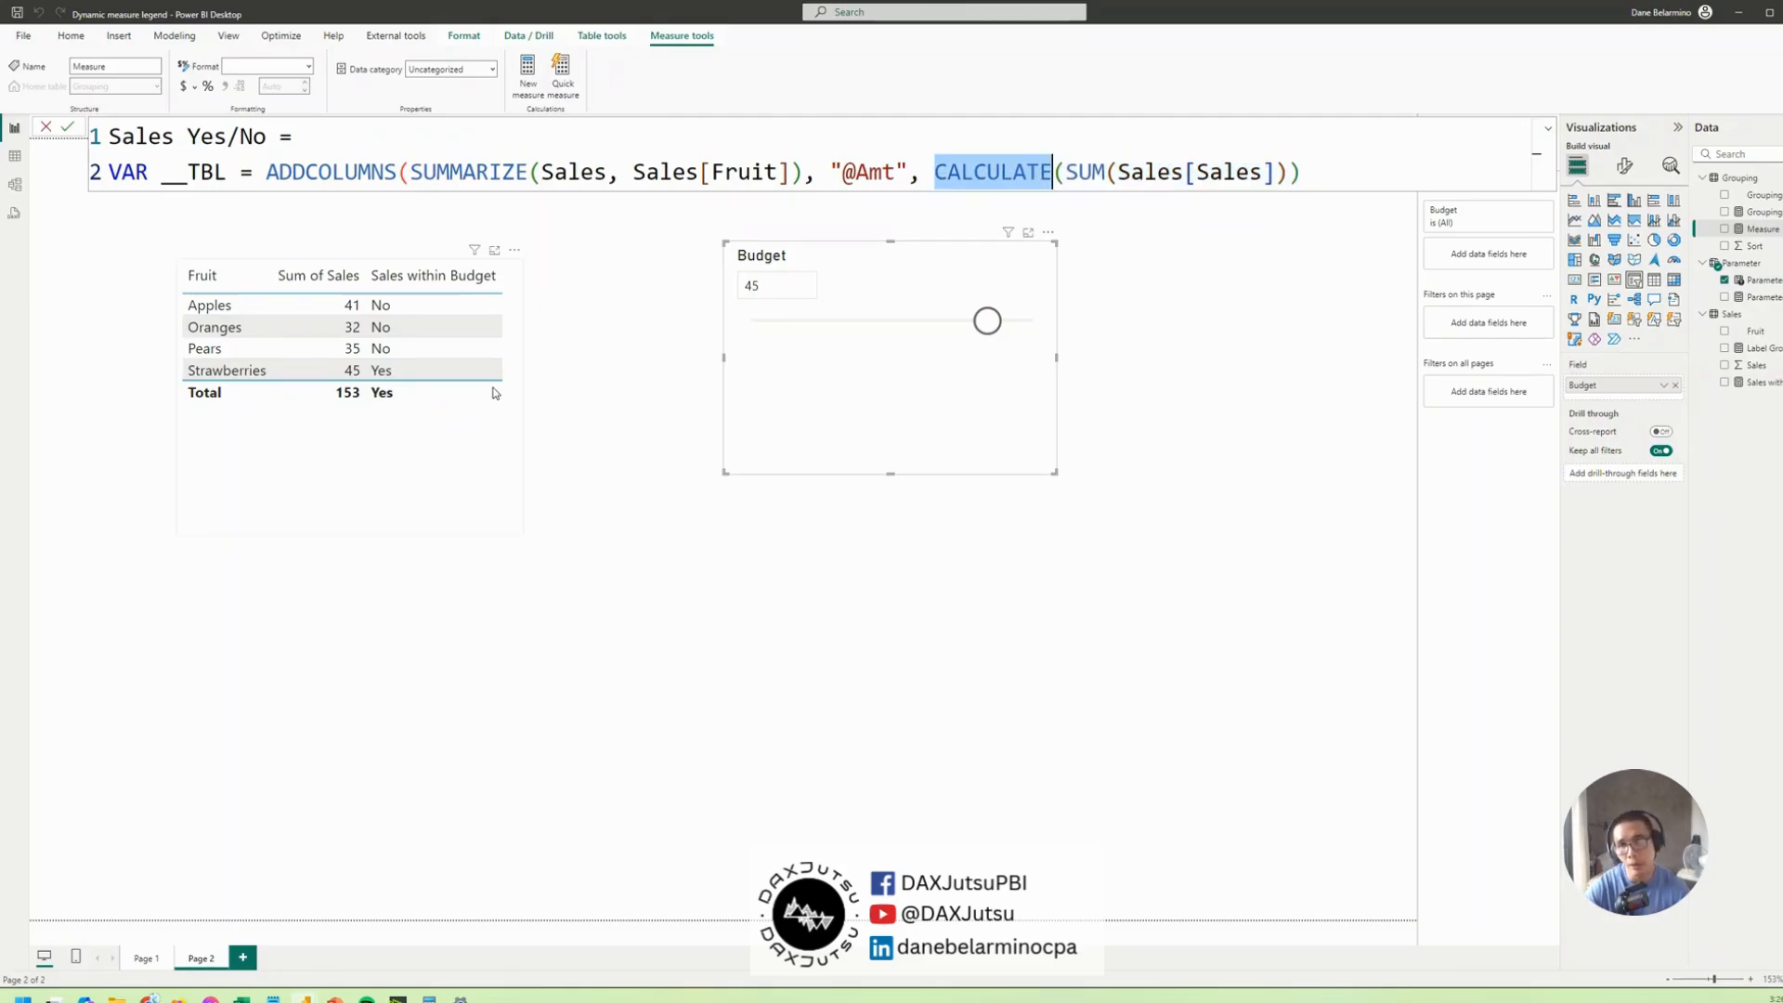
{"action": "left_click", "coordinate": [1364, 180]}
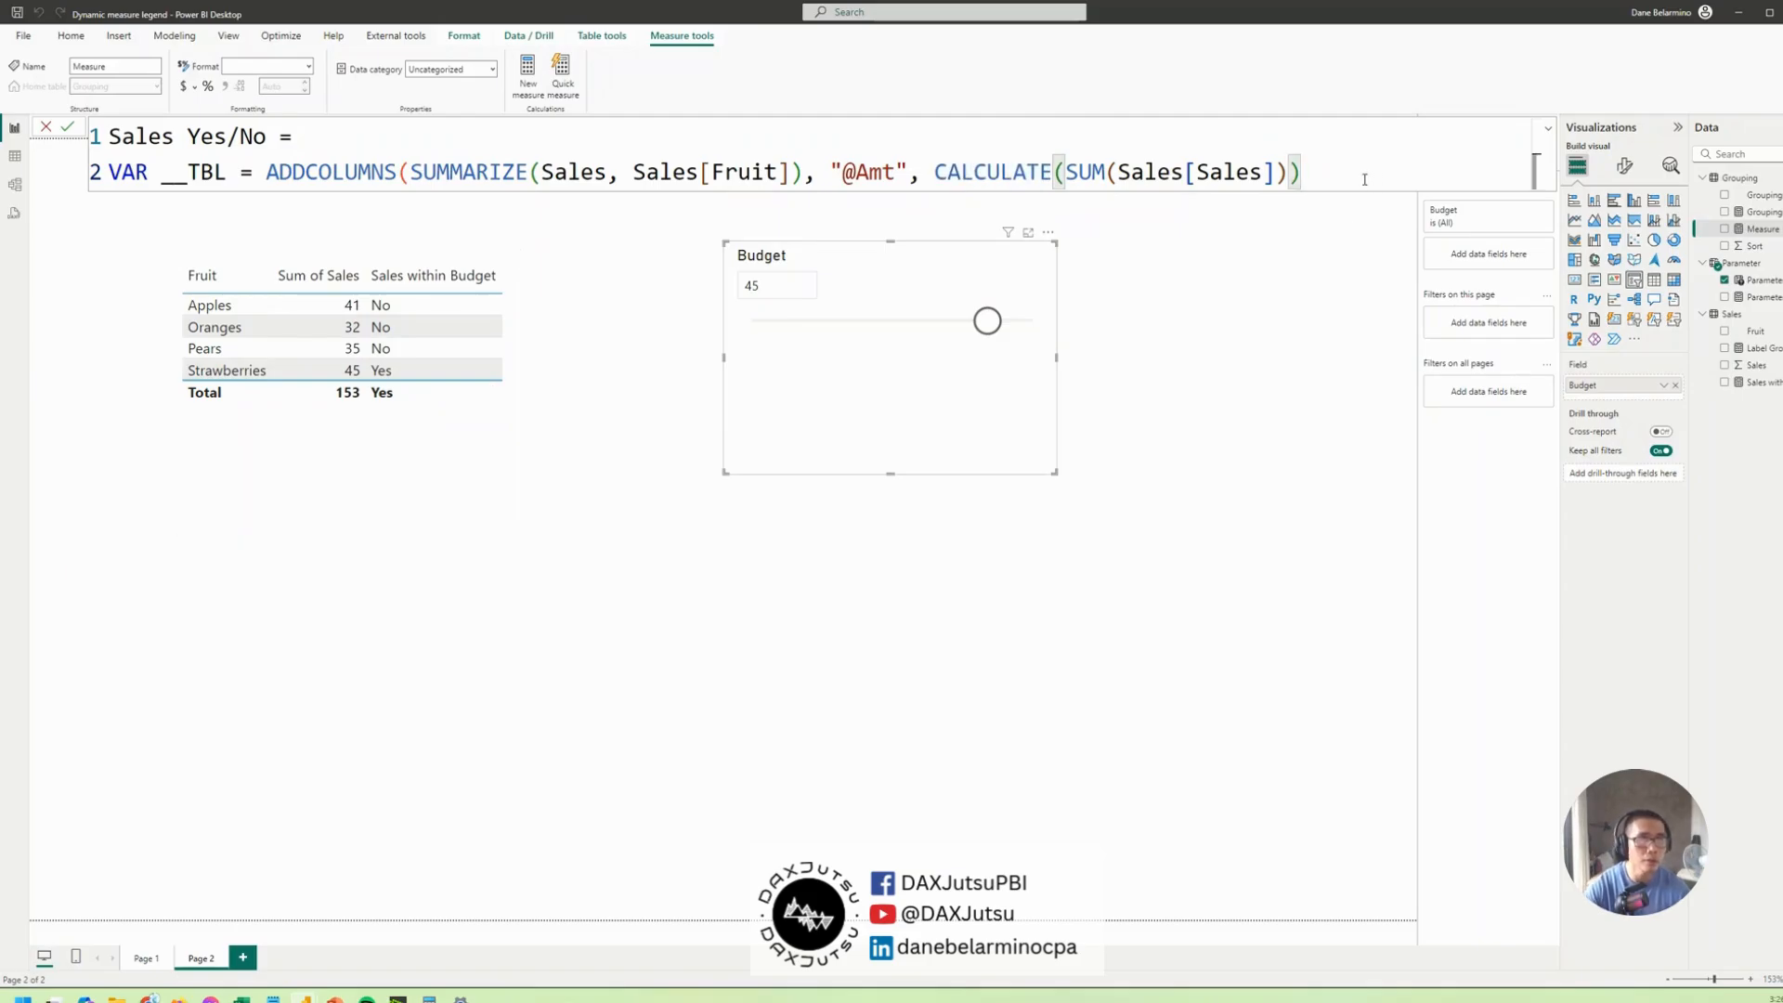
{"action": "left_click", "coordinate": [836, 181]}
{"action": "key", "text": "shift+Return"}
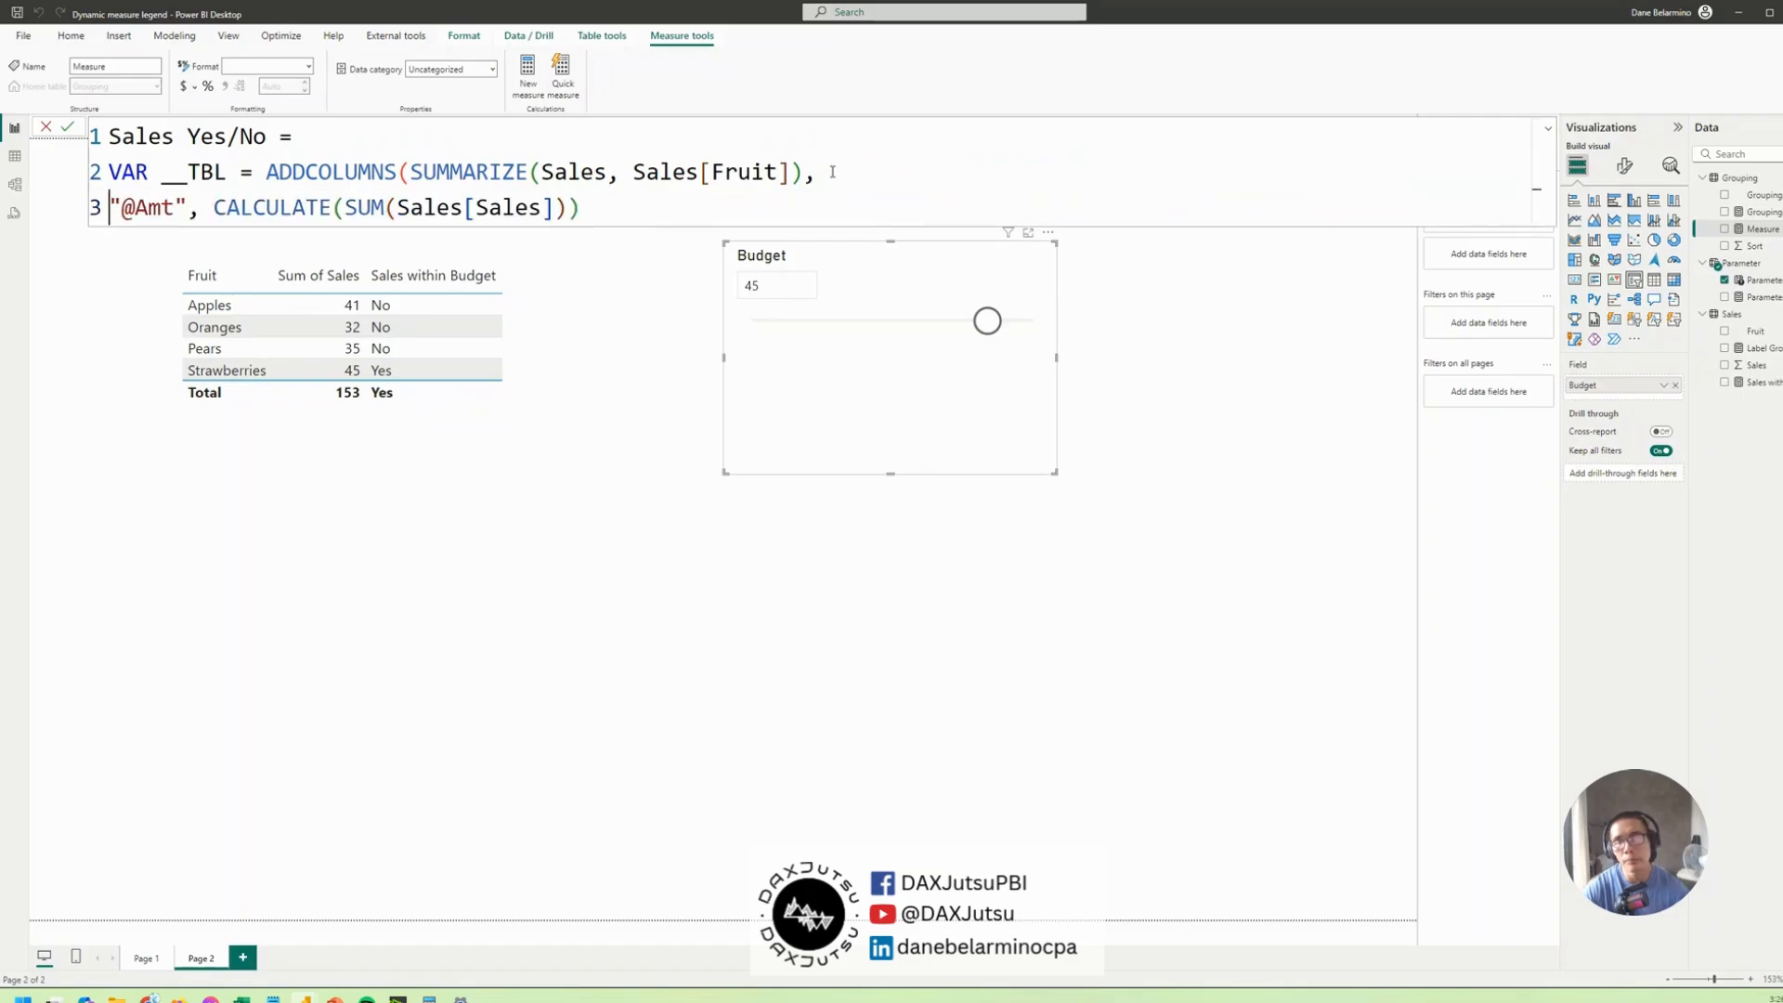
{"action": "left_click_drag", "start_coordinate": [627, 210], "coordinate": [93, 220]}
{"action": "left_click", "coordinate": [620, 193]}
{"action": "type", "text": ","}
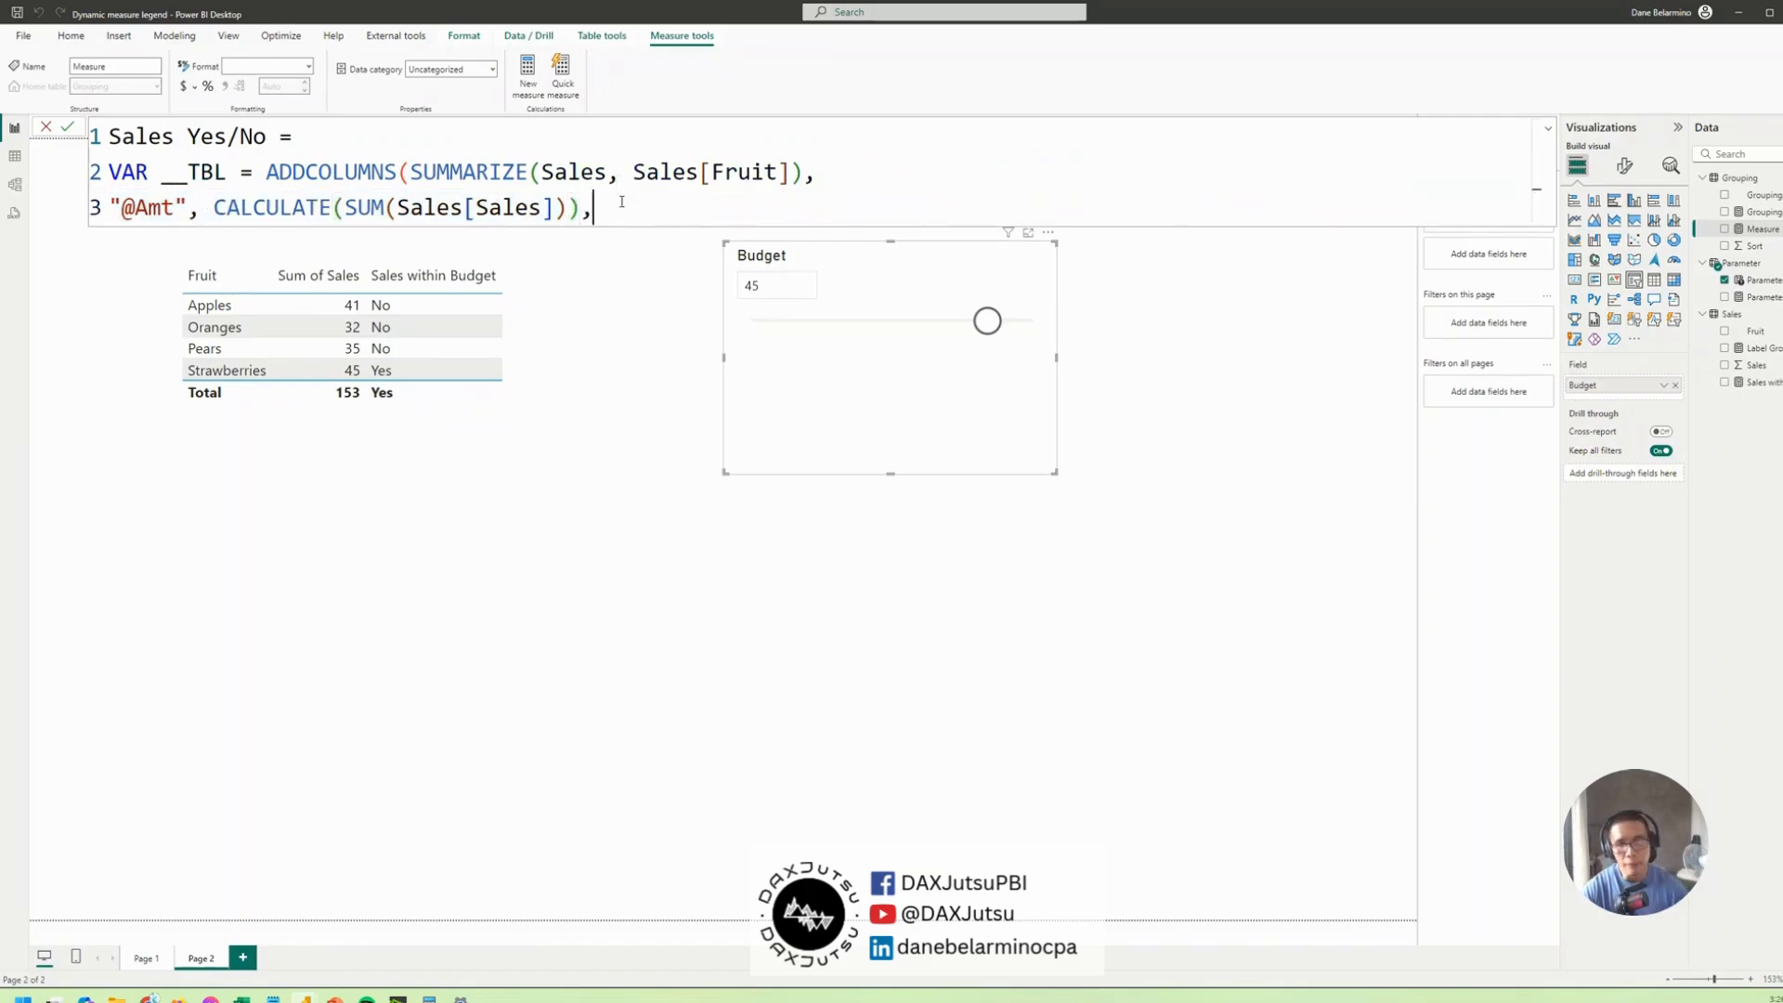
{"action": "key", "text": "shift+Return"}
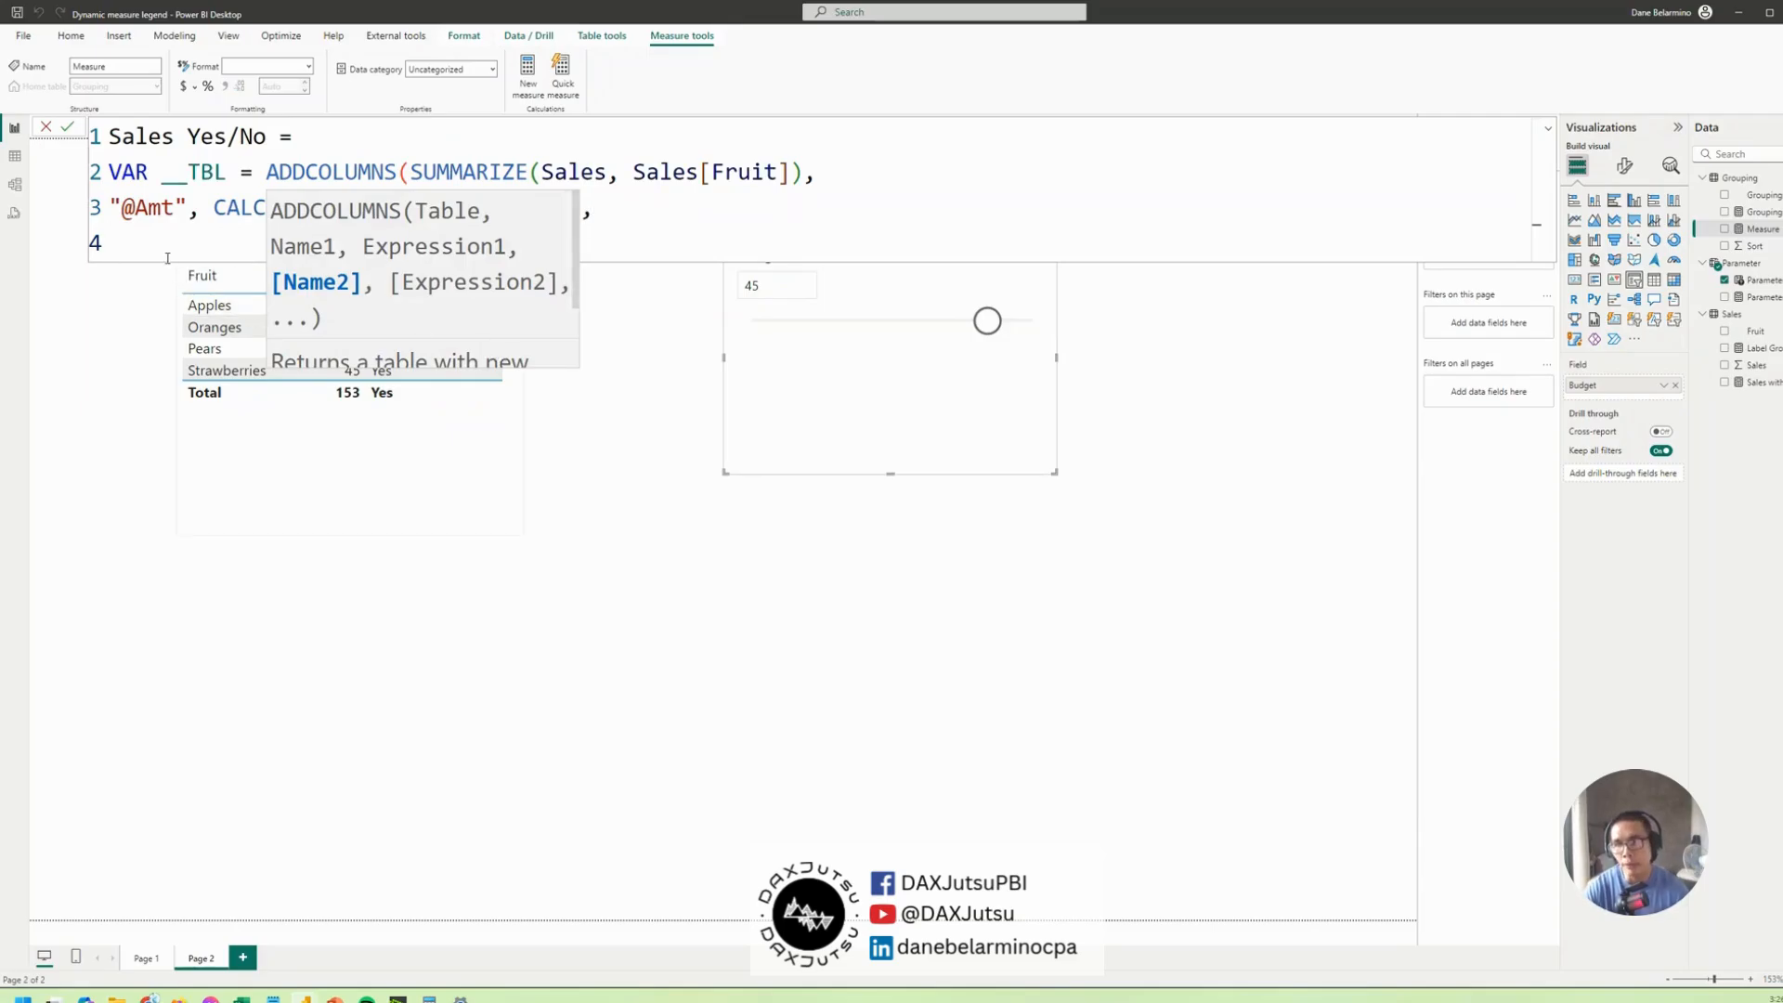
{"action": "key", "text": "ctrl+v"}
{"action": "double_click", "coordinate": [141, 243]}
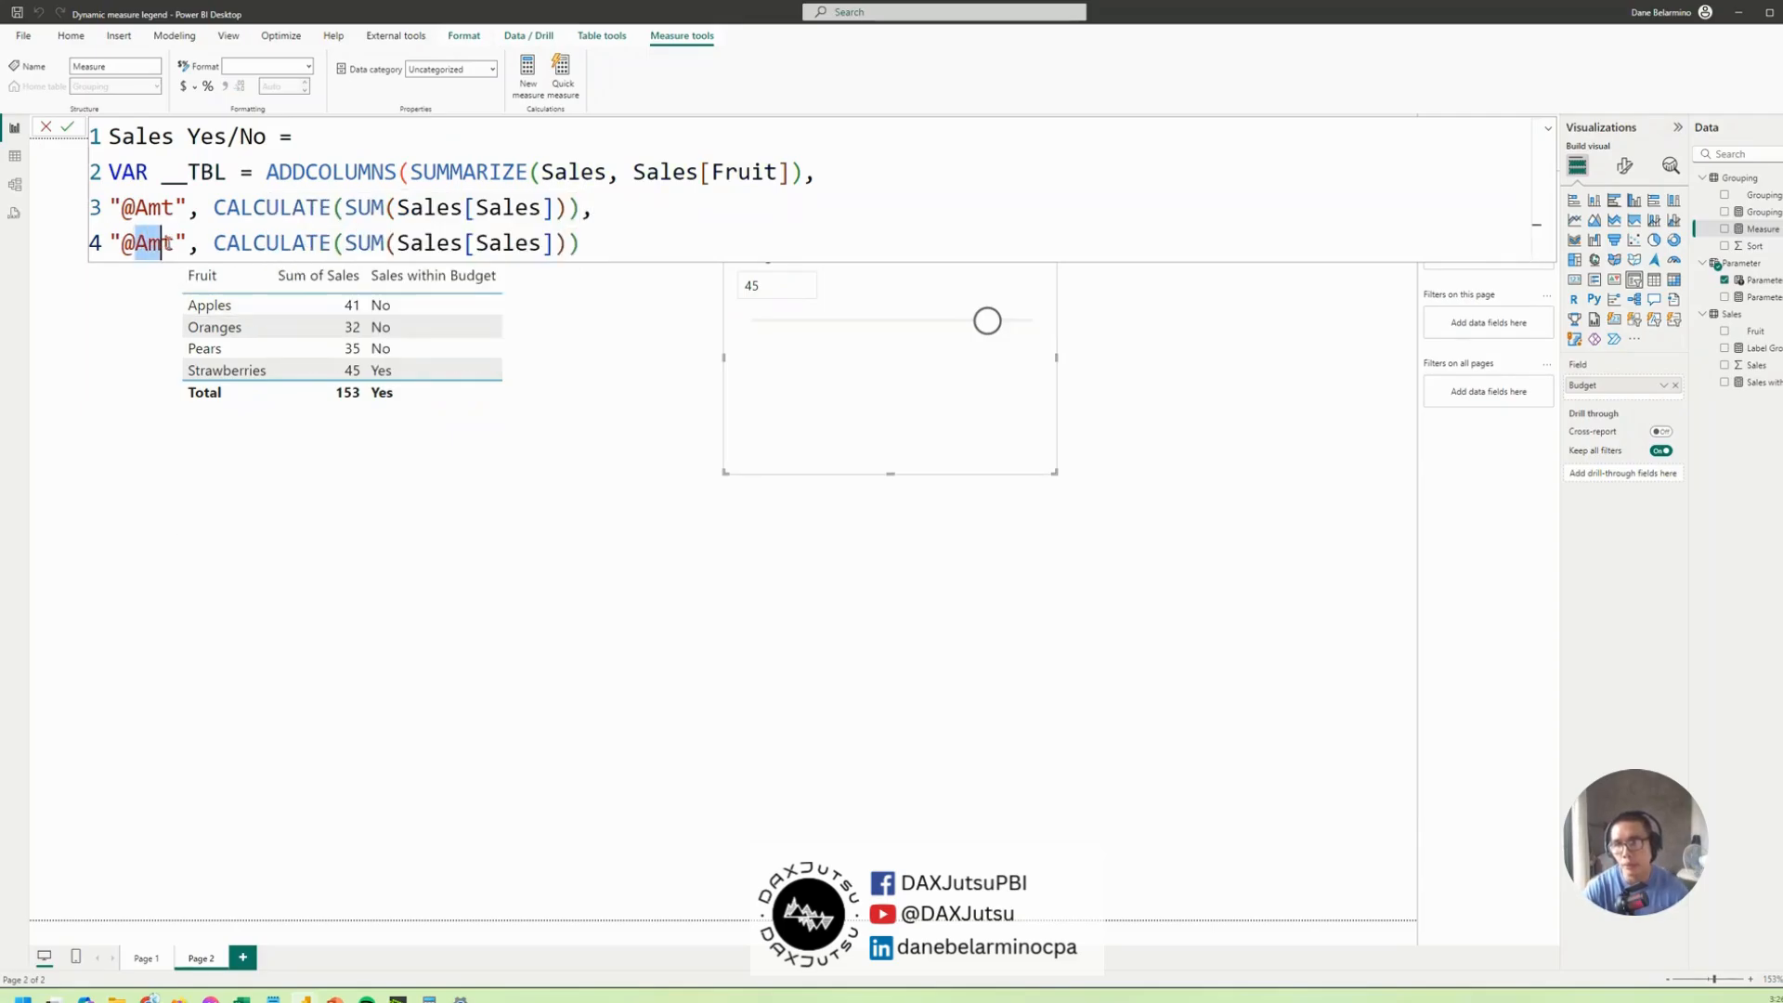
{"action": "type", "text": "Grouping"}
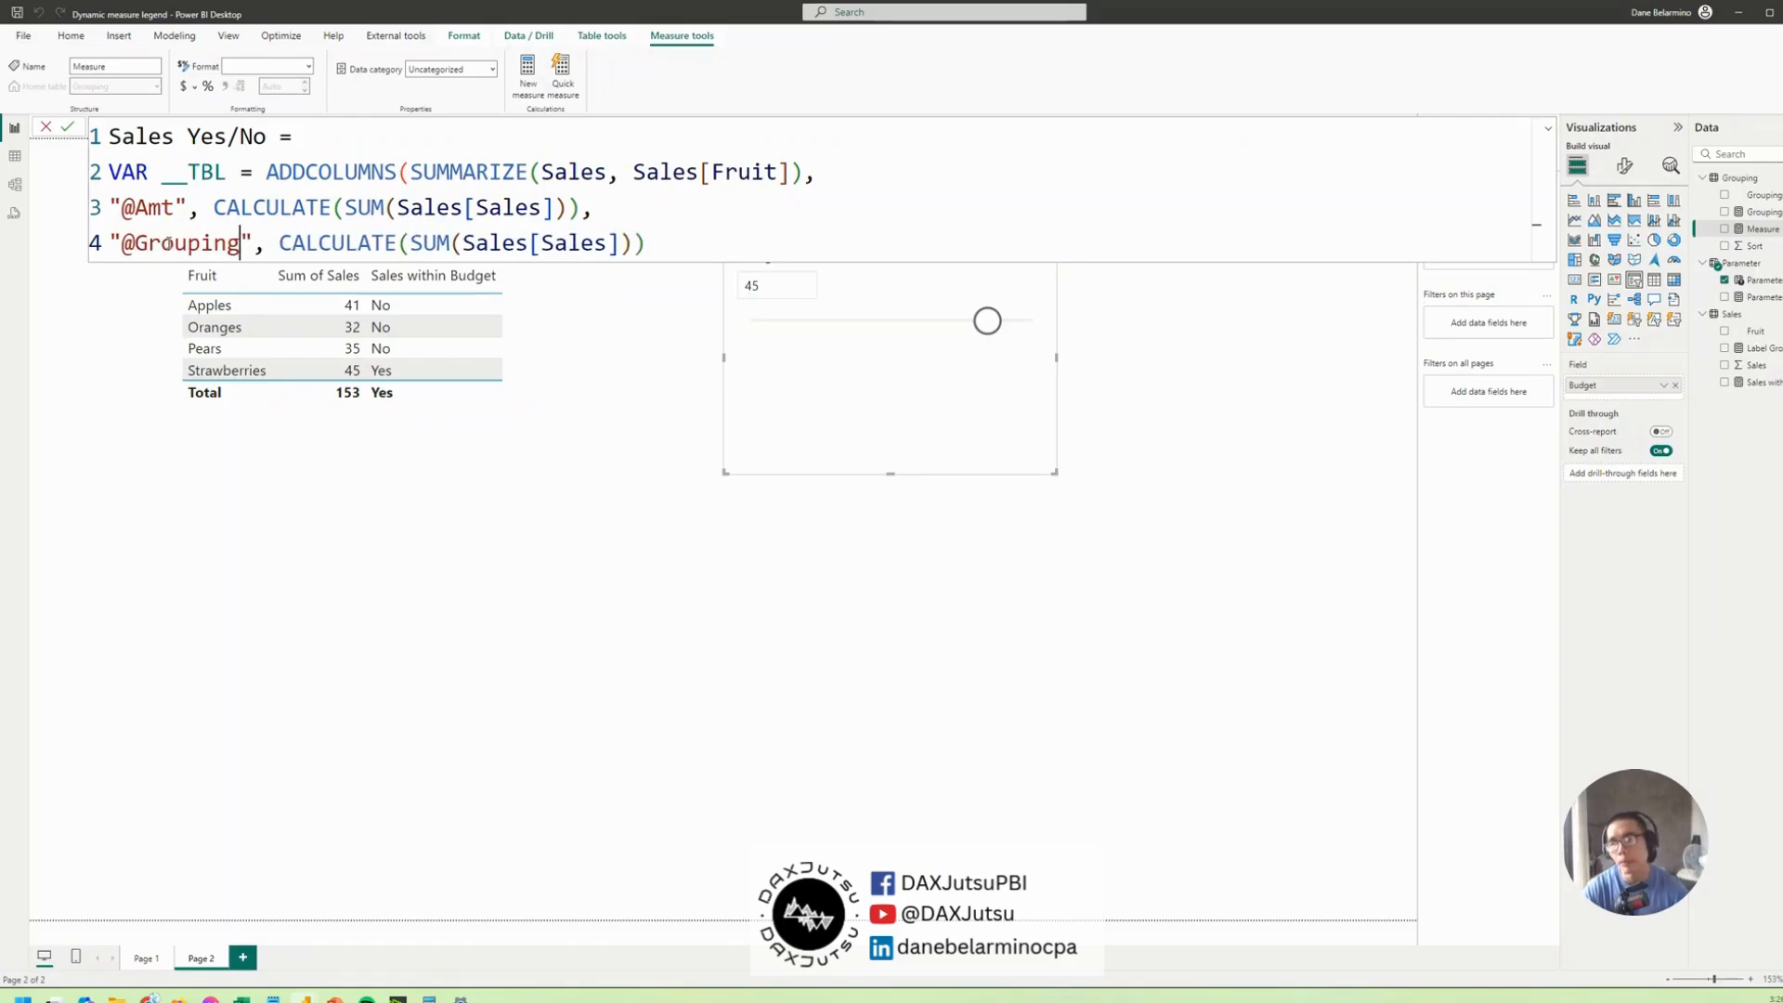
{"action": "left_click", "coordinate": [275, 242]}
{"action": "type", "text": "if("}
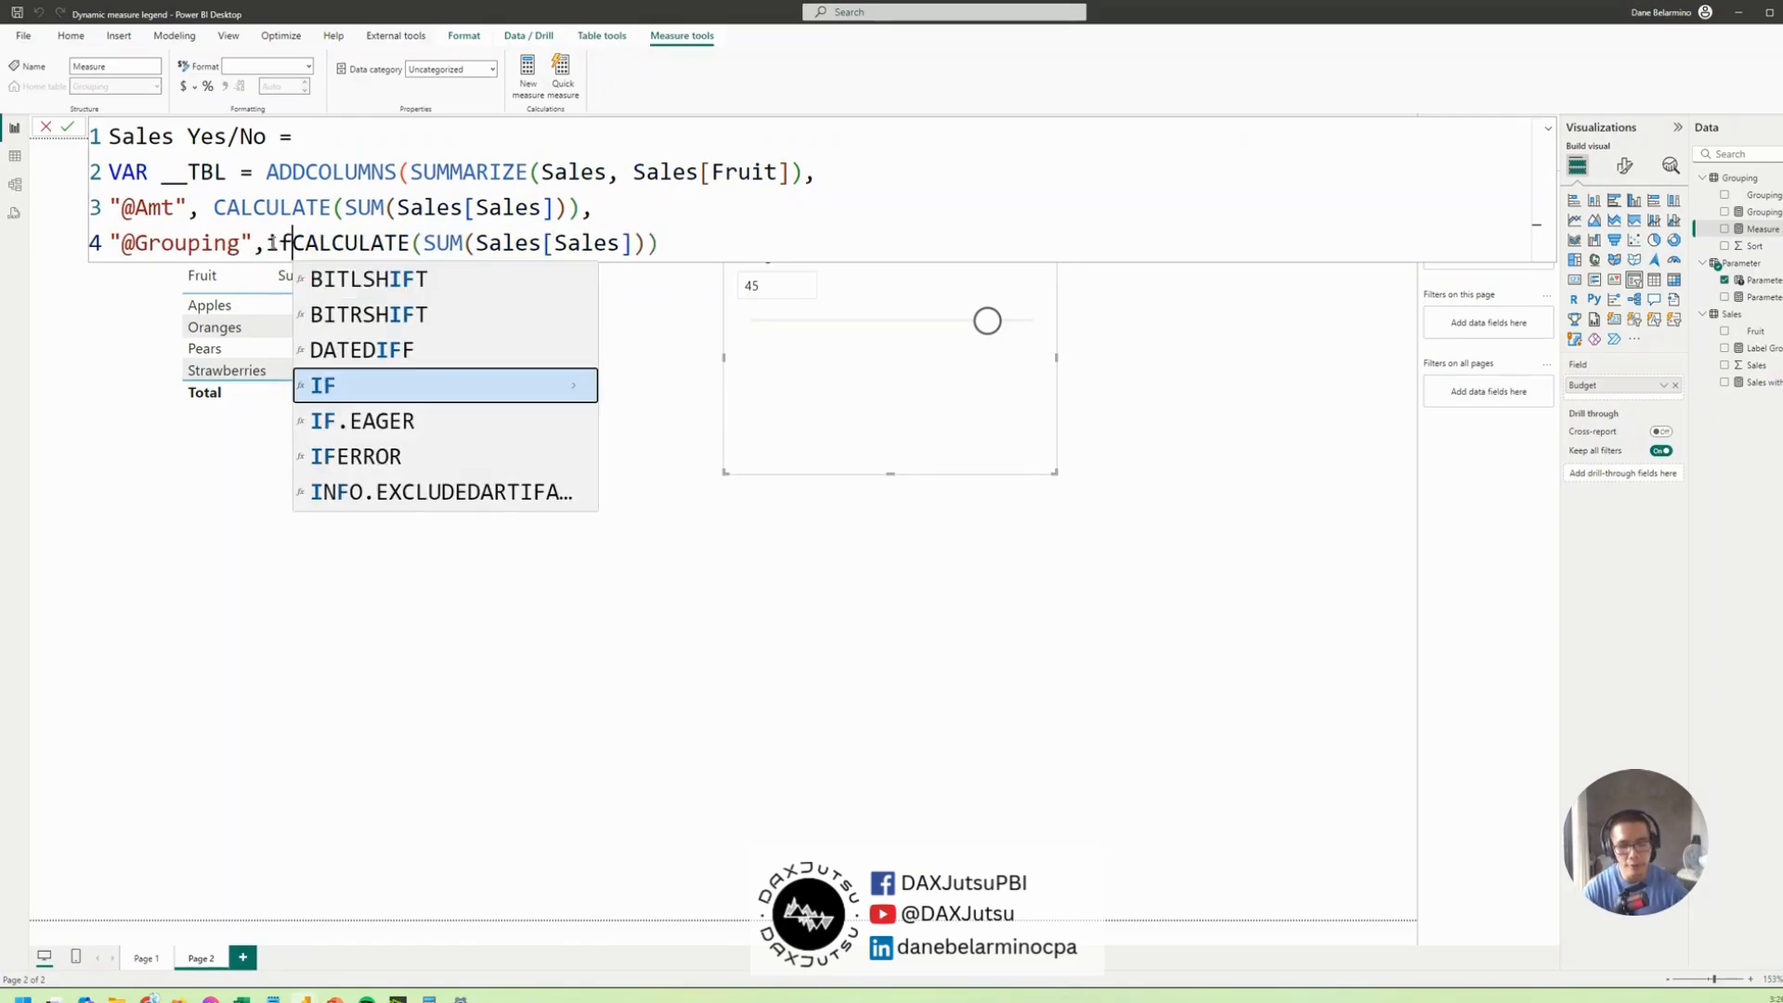
{"action": "left_click", "coordinate": [749, 238]}
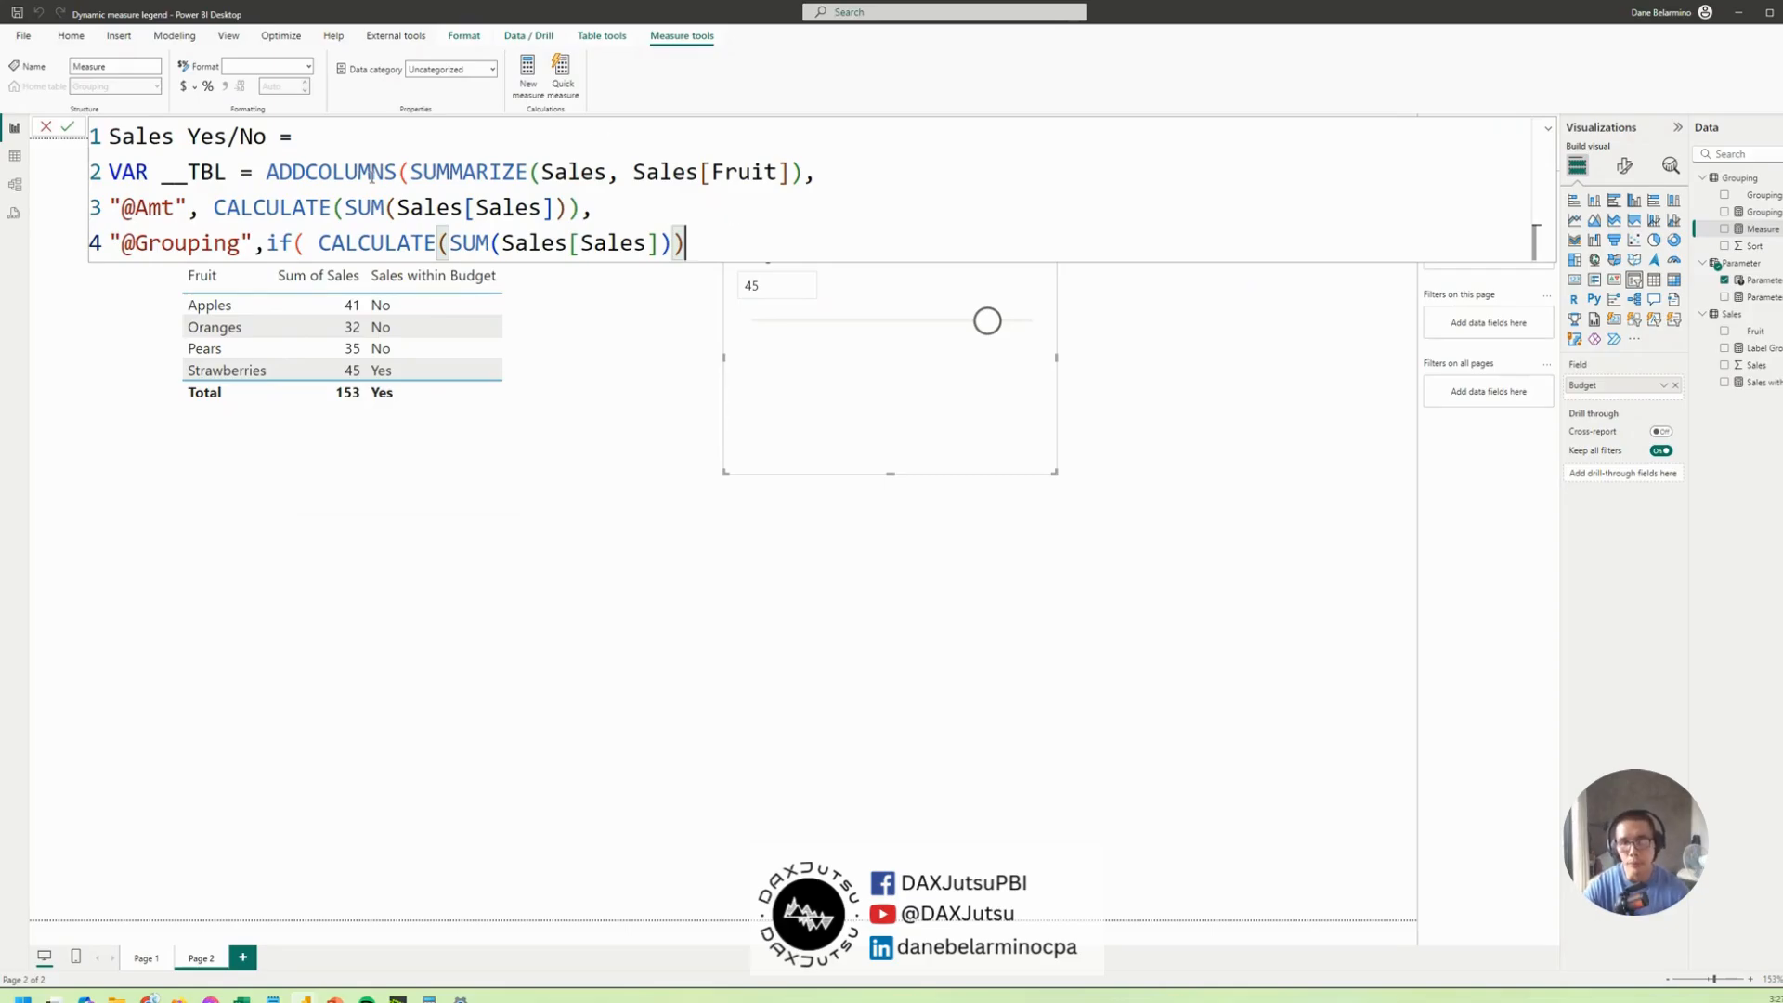
{"action": "type", "text": ">="}
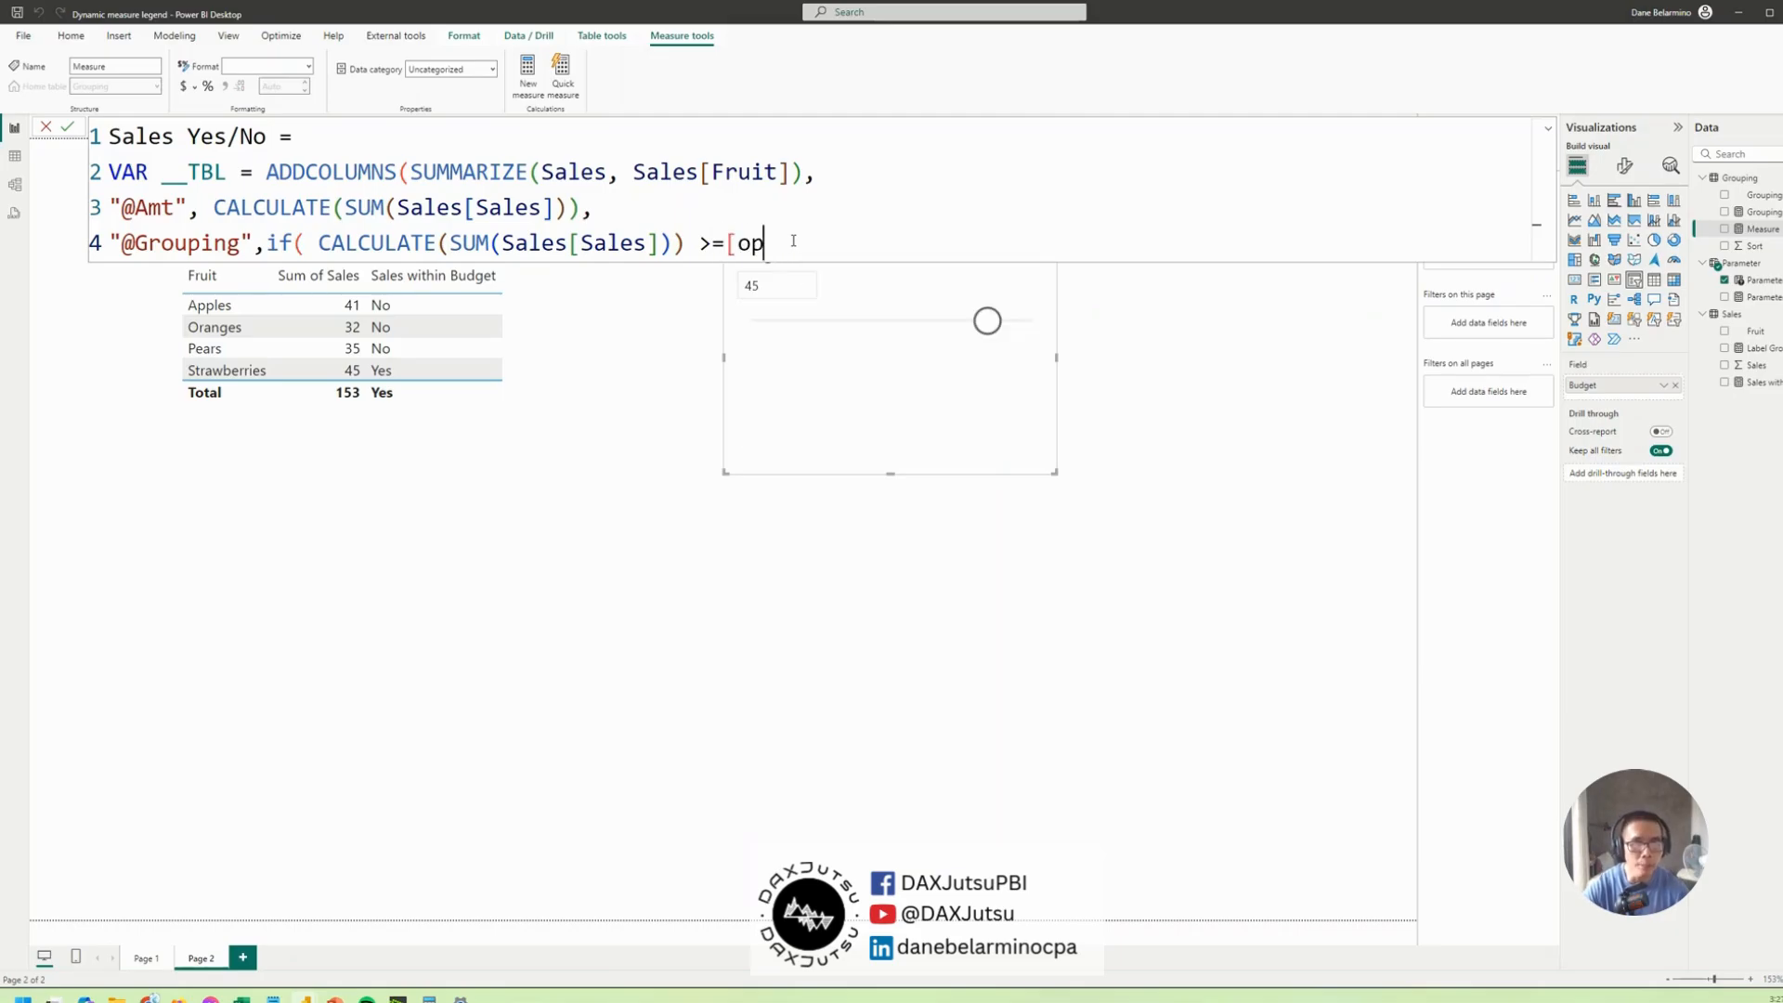
{"action": "type", "text": "p"}
{"action": "key", "text": "BackSpace"}
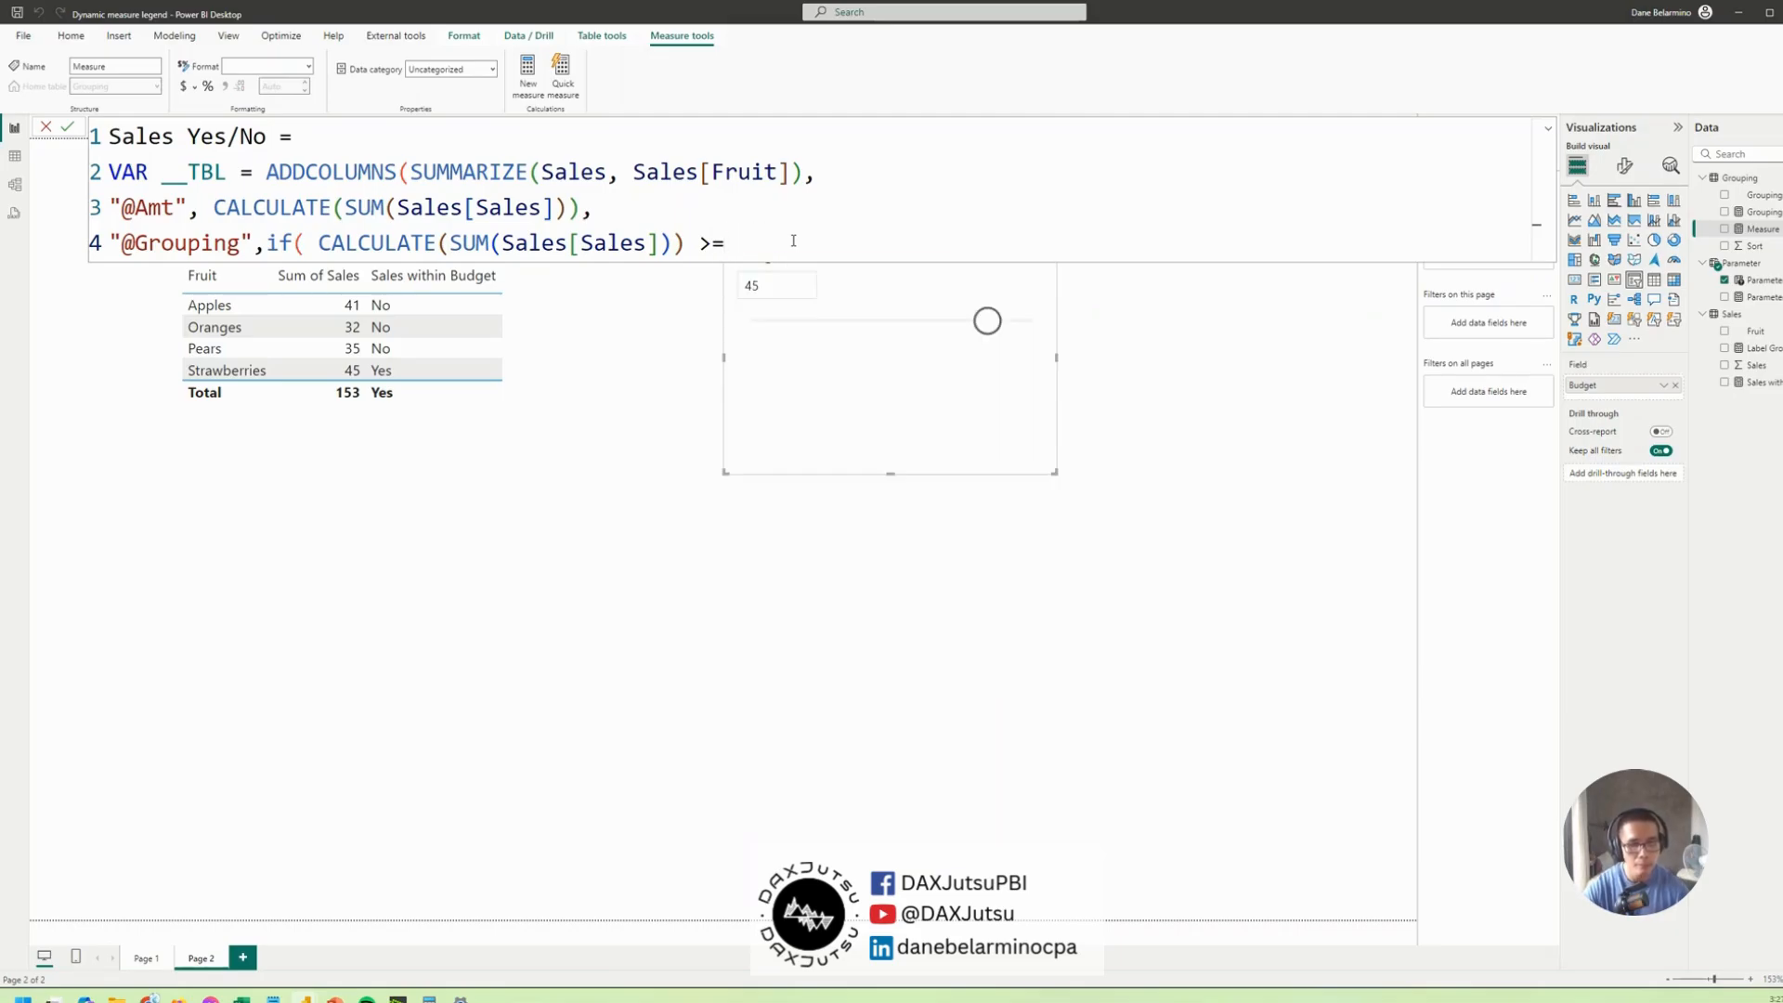
{"action": "type", "text": "[par"}
{"action": "key", "text": "Tab"}
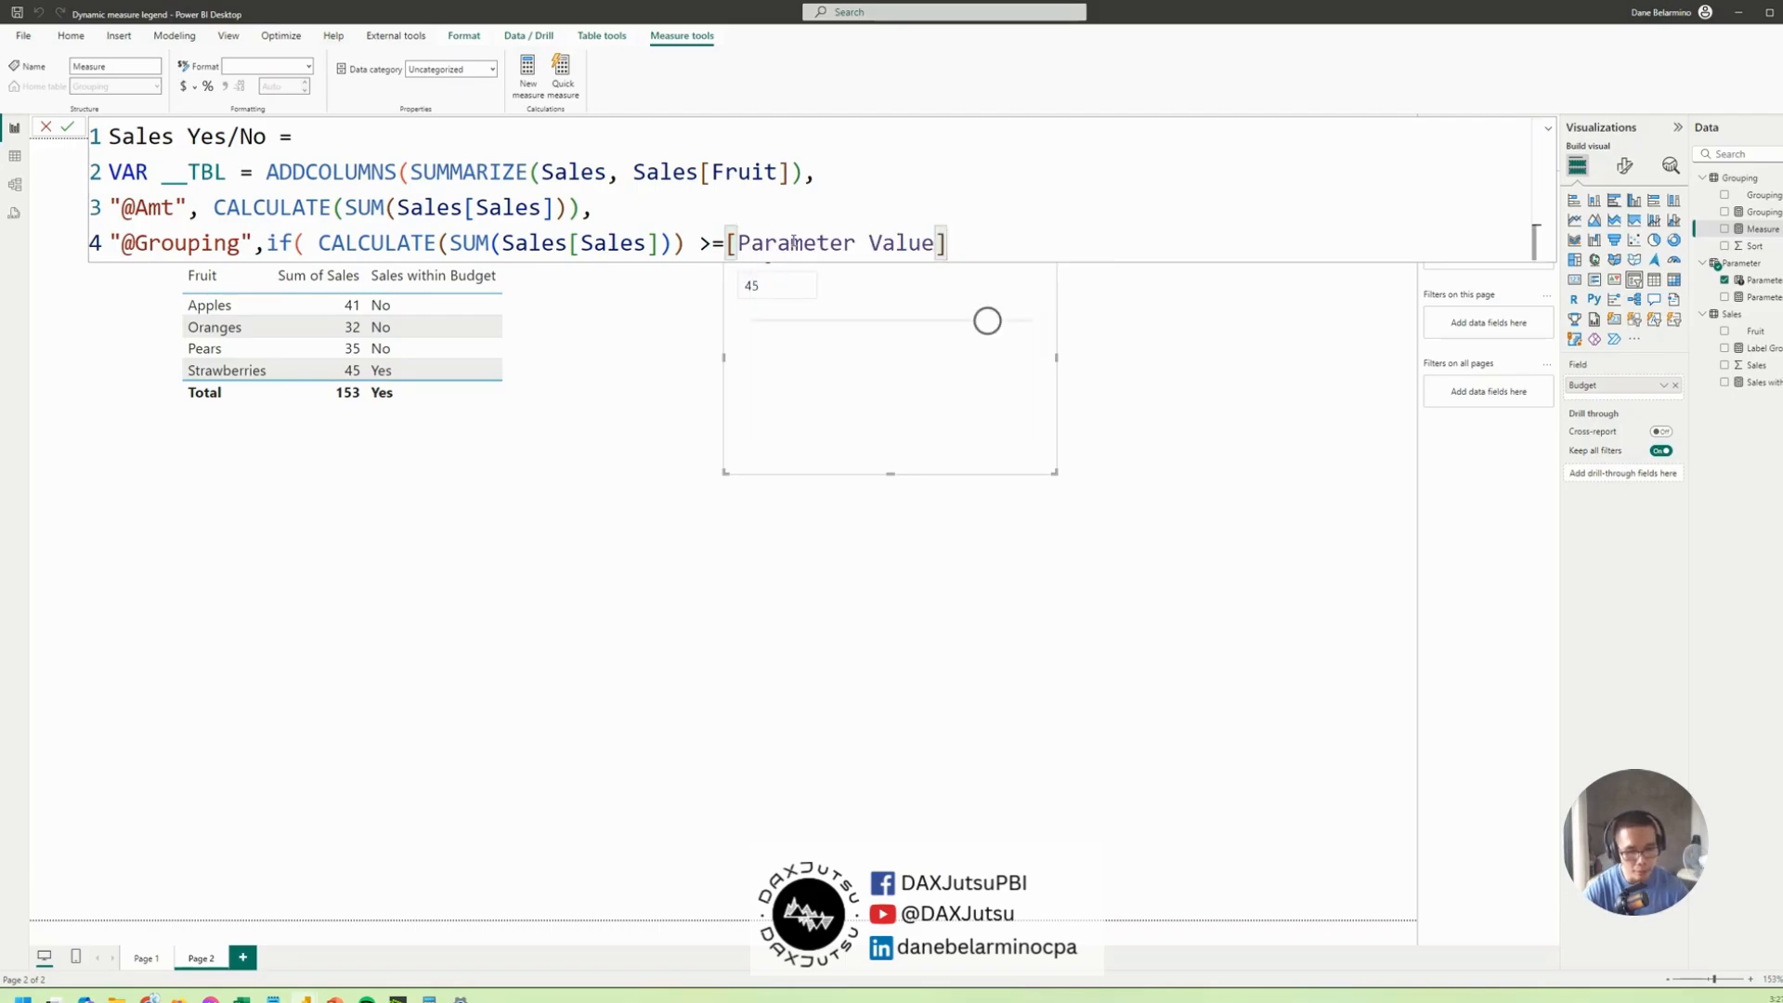
Make the IF function return "Yes" when true and "No" when false, and close the ADDCOLUMNS expression
{"action": "type", "text": ", \"Yes"}
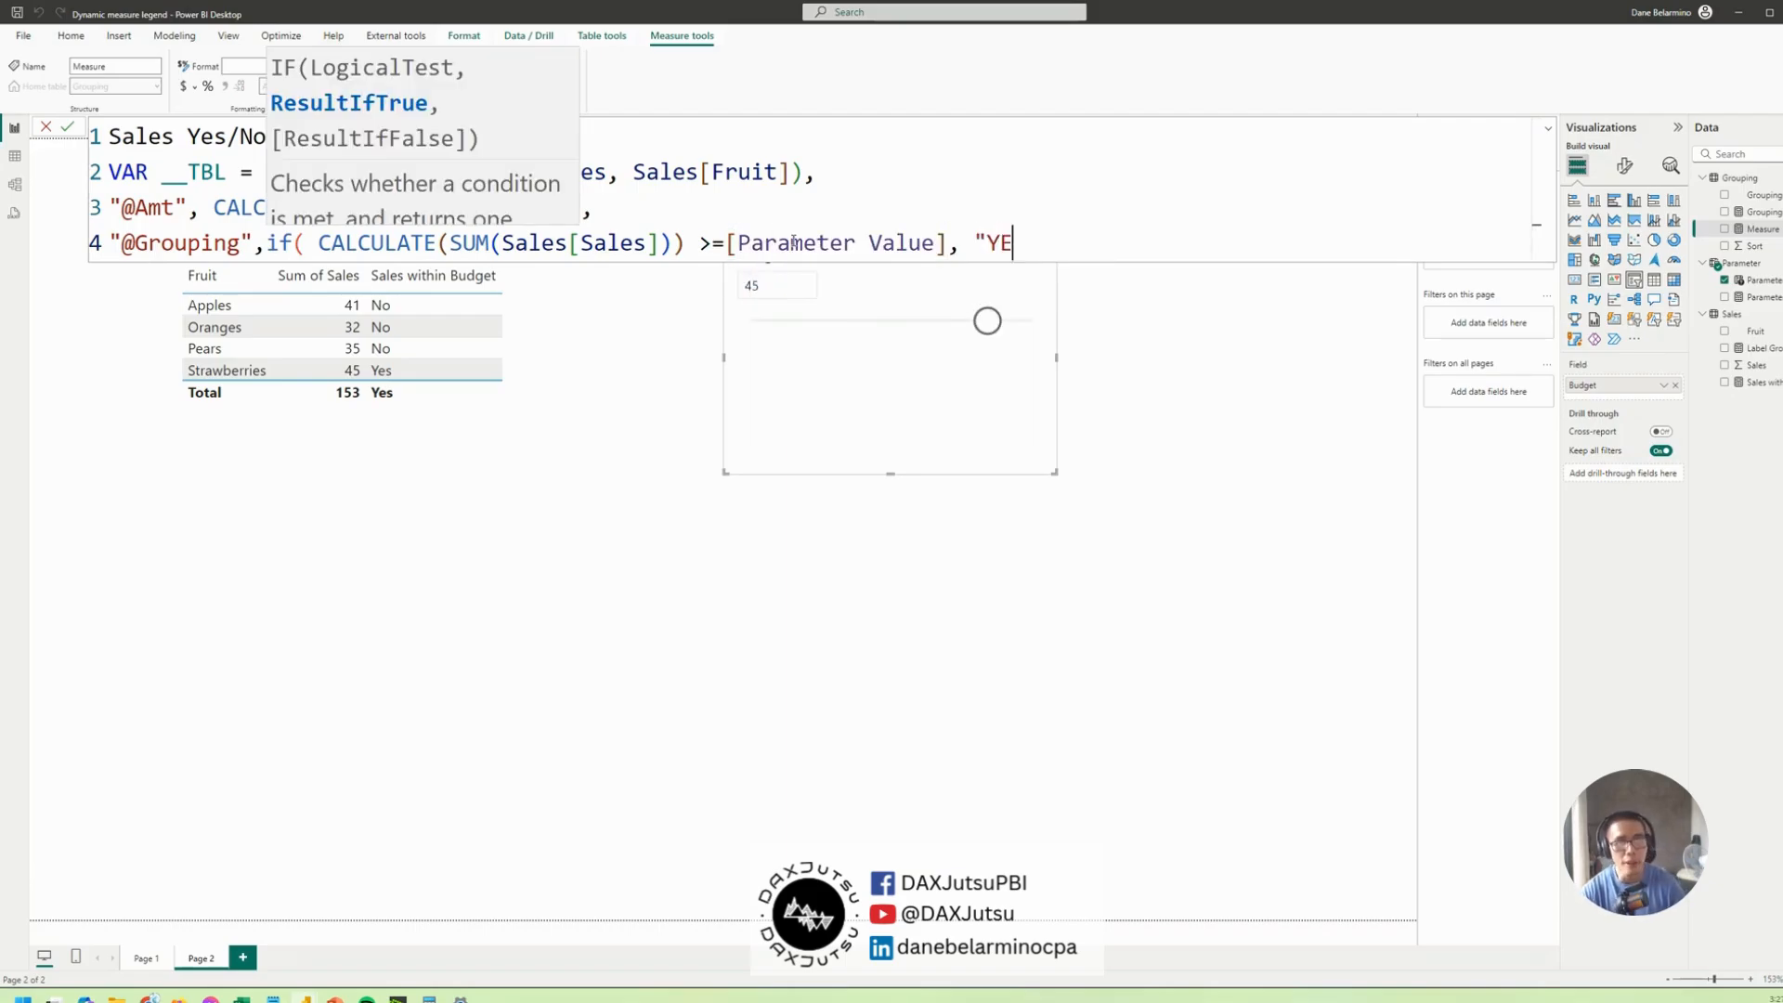
{"action": "type", "text": "\", \""}
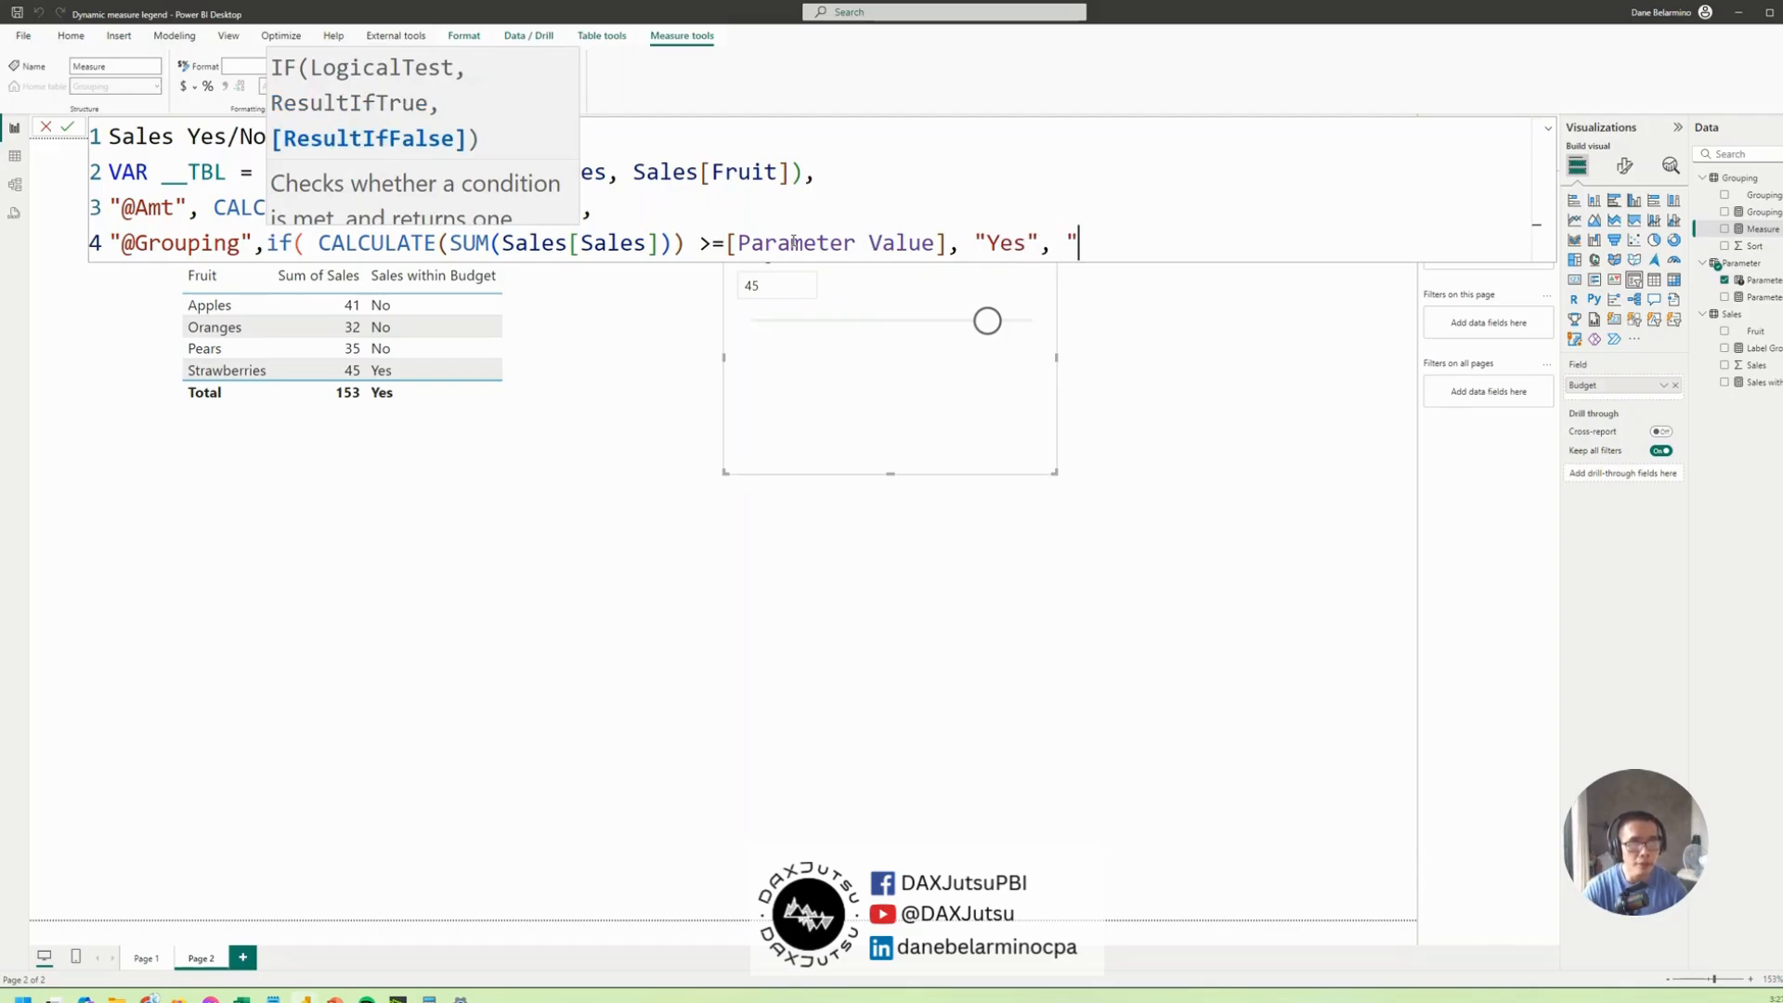
{"action": "type", "text": "No\"))"}
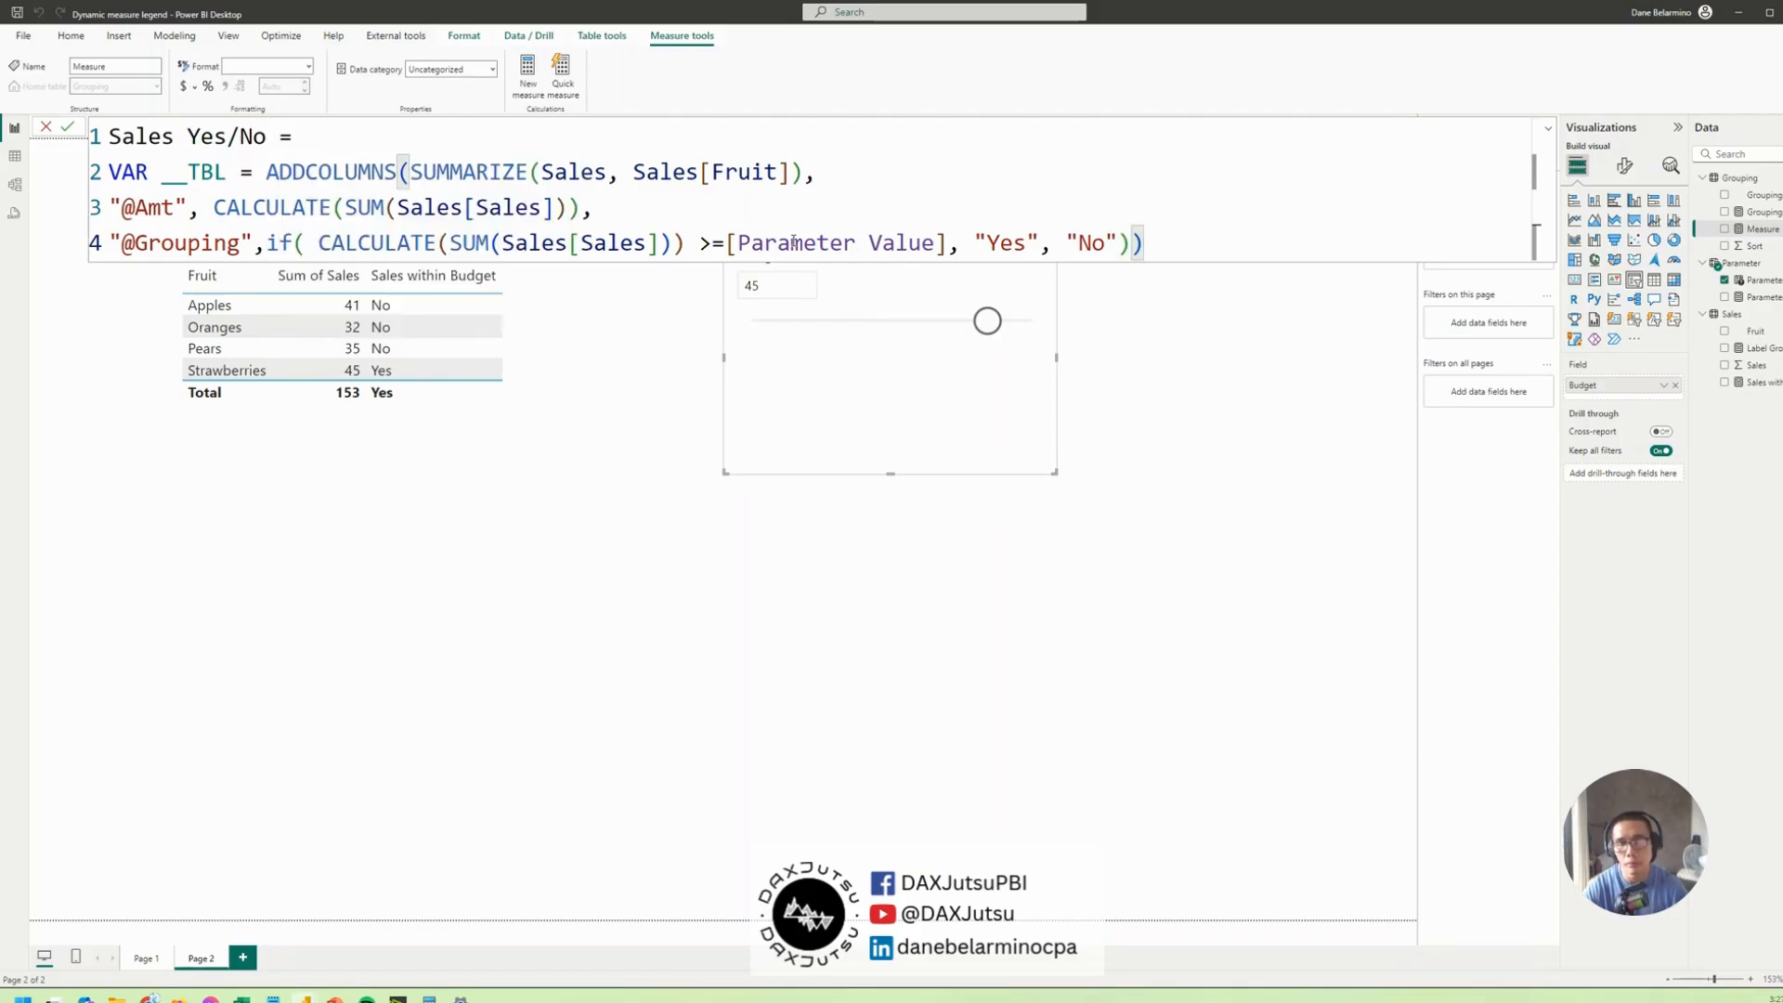
Declare a second variable named __FILTERED_TBL on a new line below the __TBL definition
{"action": "key", "text": "shift+Return"}
{"action": "type", "text": "VAR "}
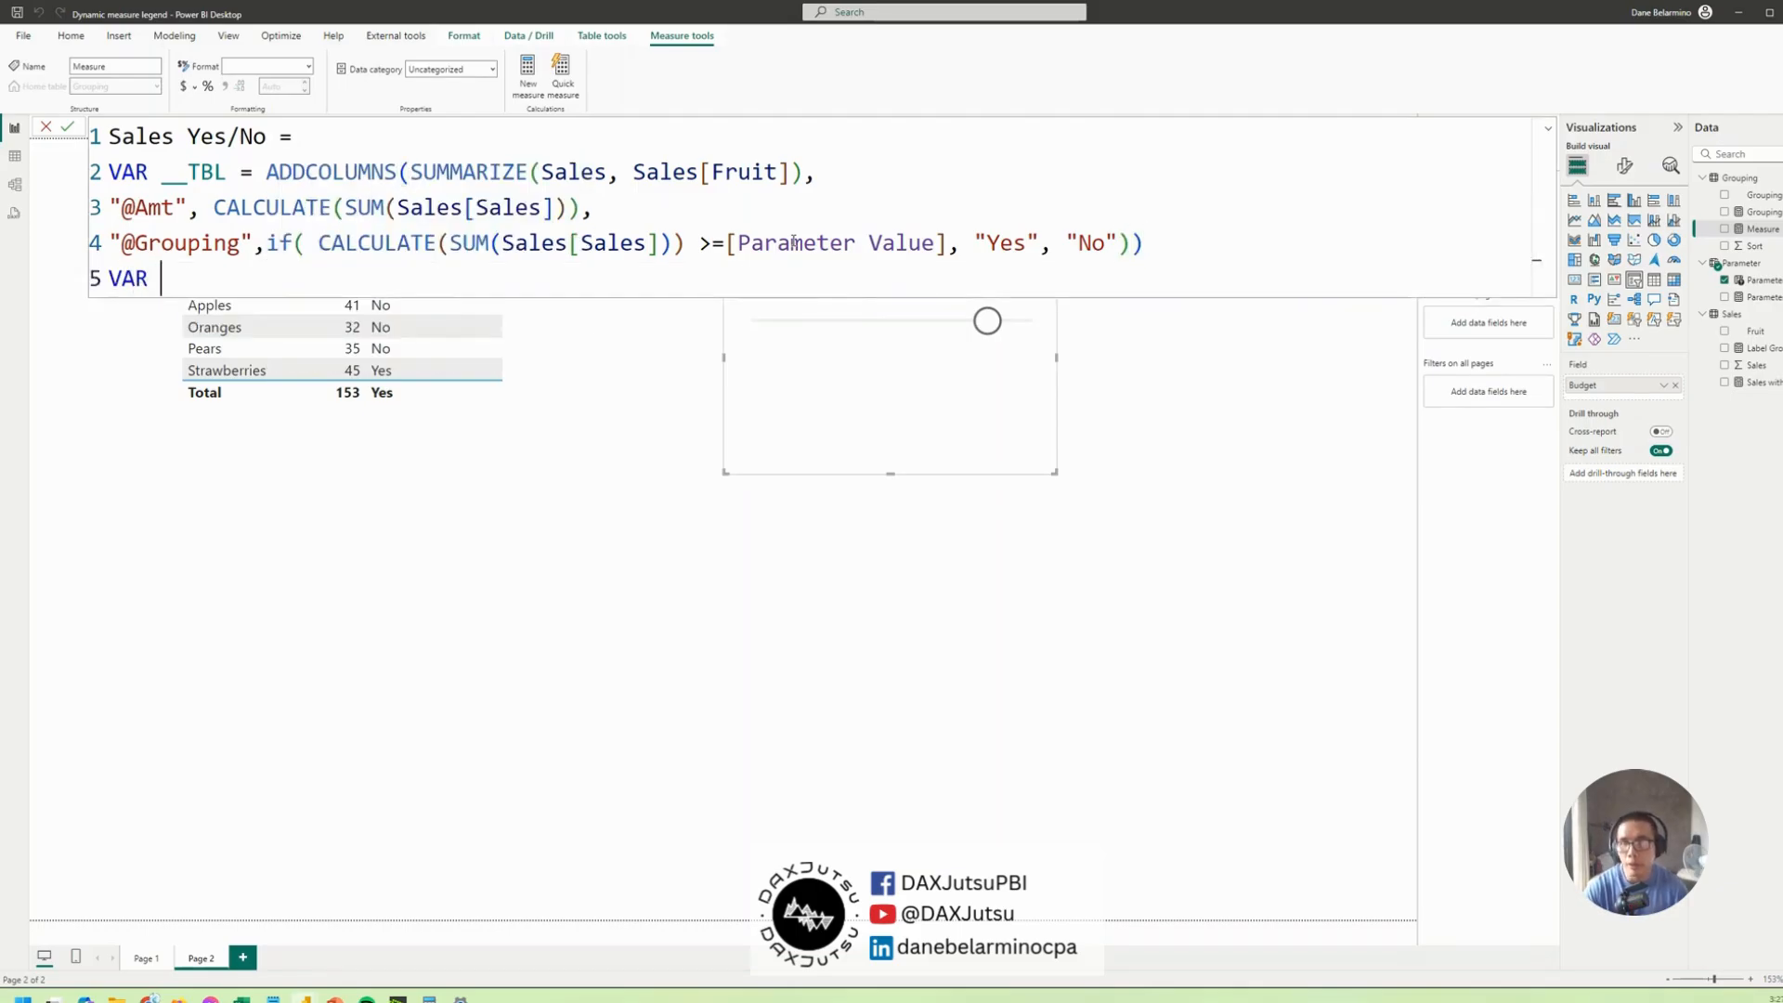
{"action": "type", "text": "__"}
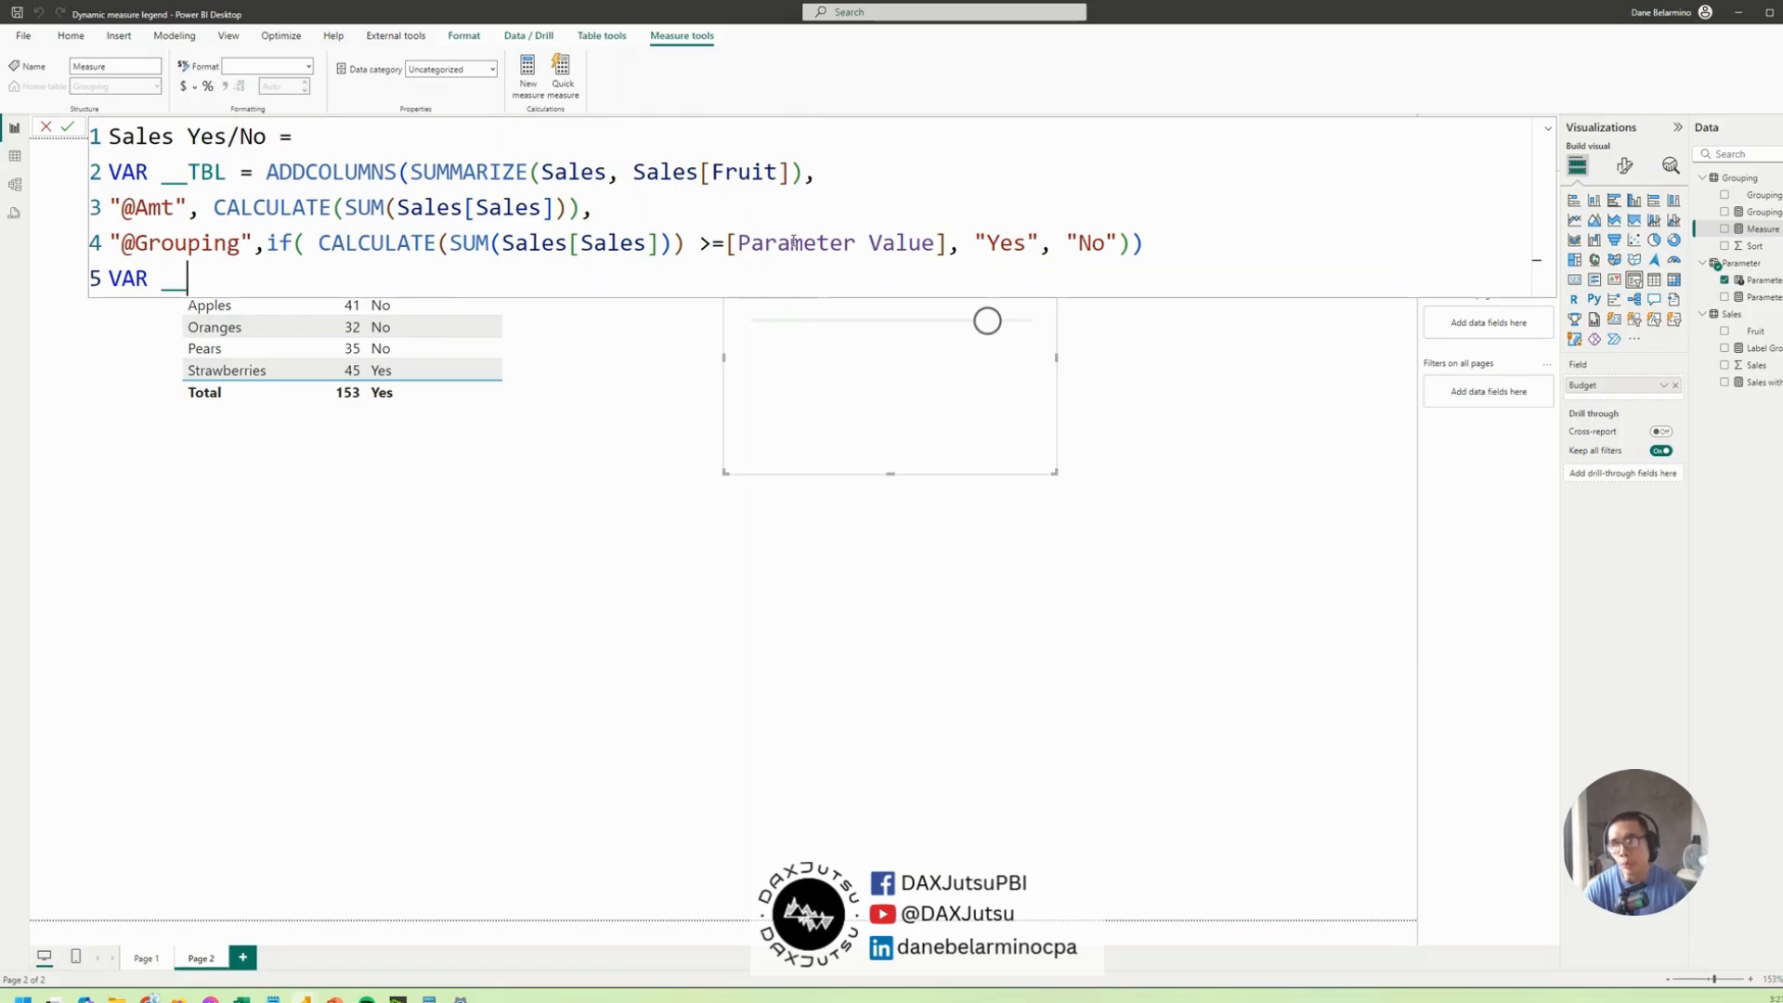
{"action": "type", "text": "ti"}
{"action": "key", "text": "BackSpace"}
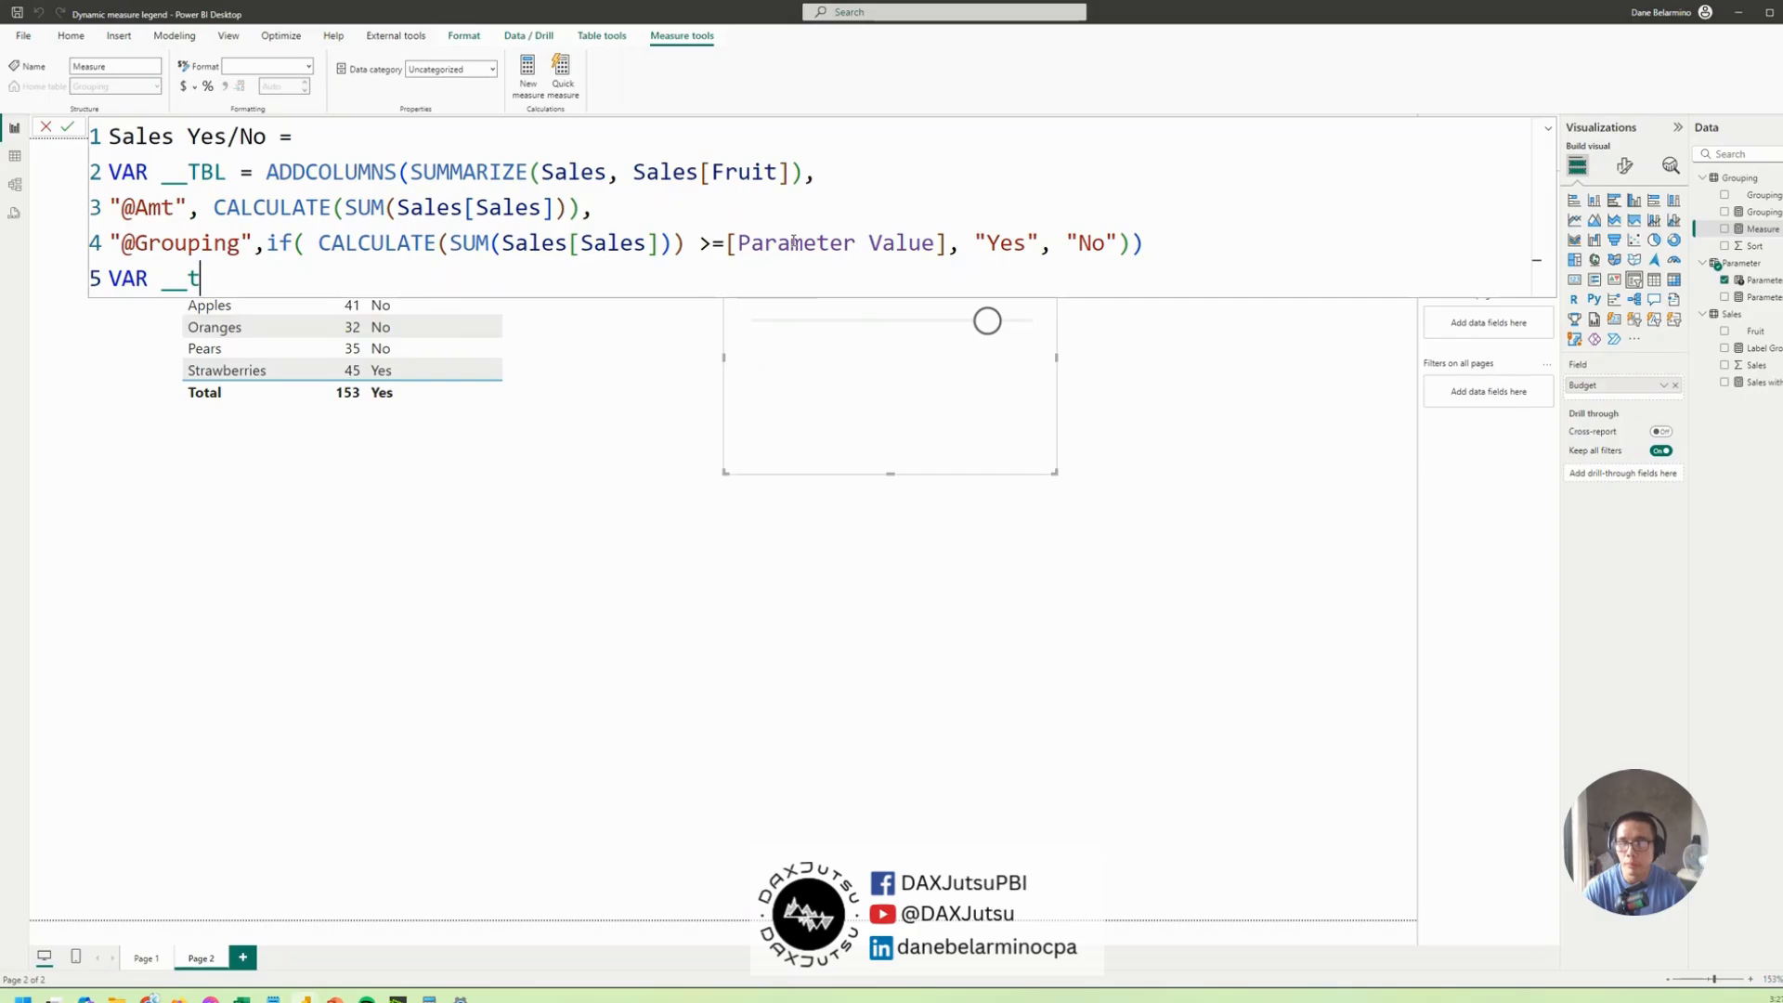
{"action": "key", "text": "BackSpace"}
{"action": "type", "text": "FILTERED"}
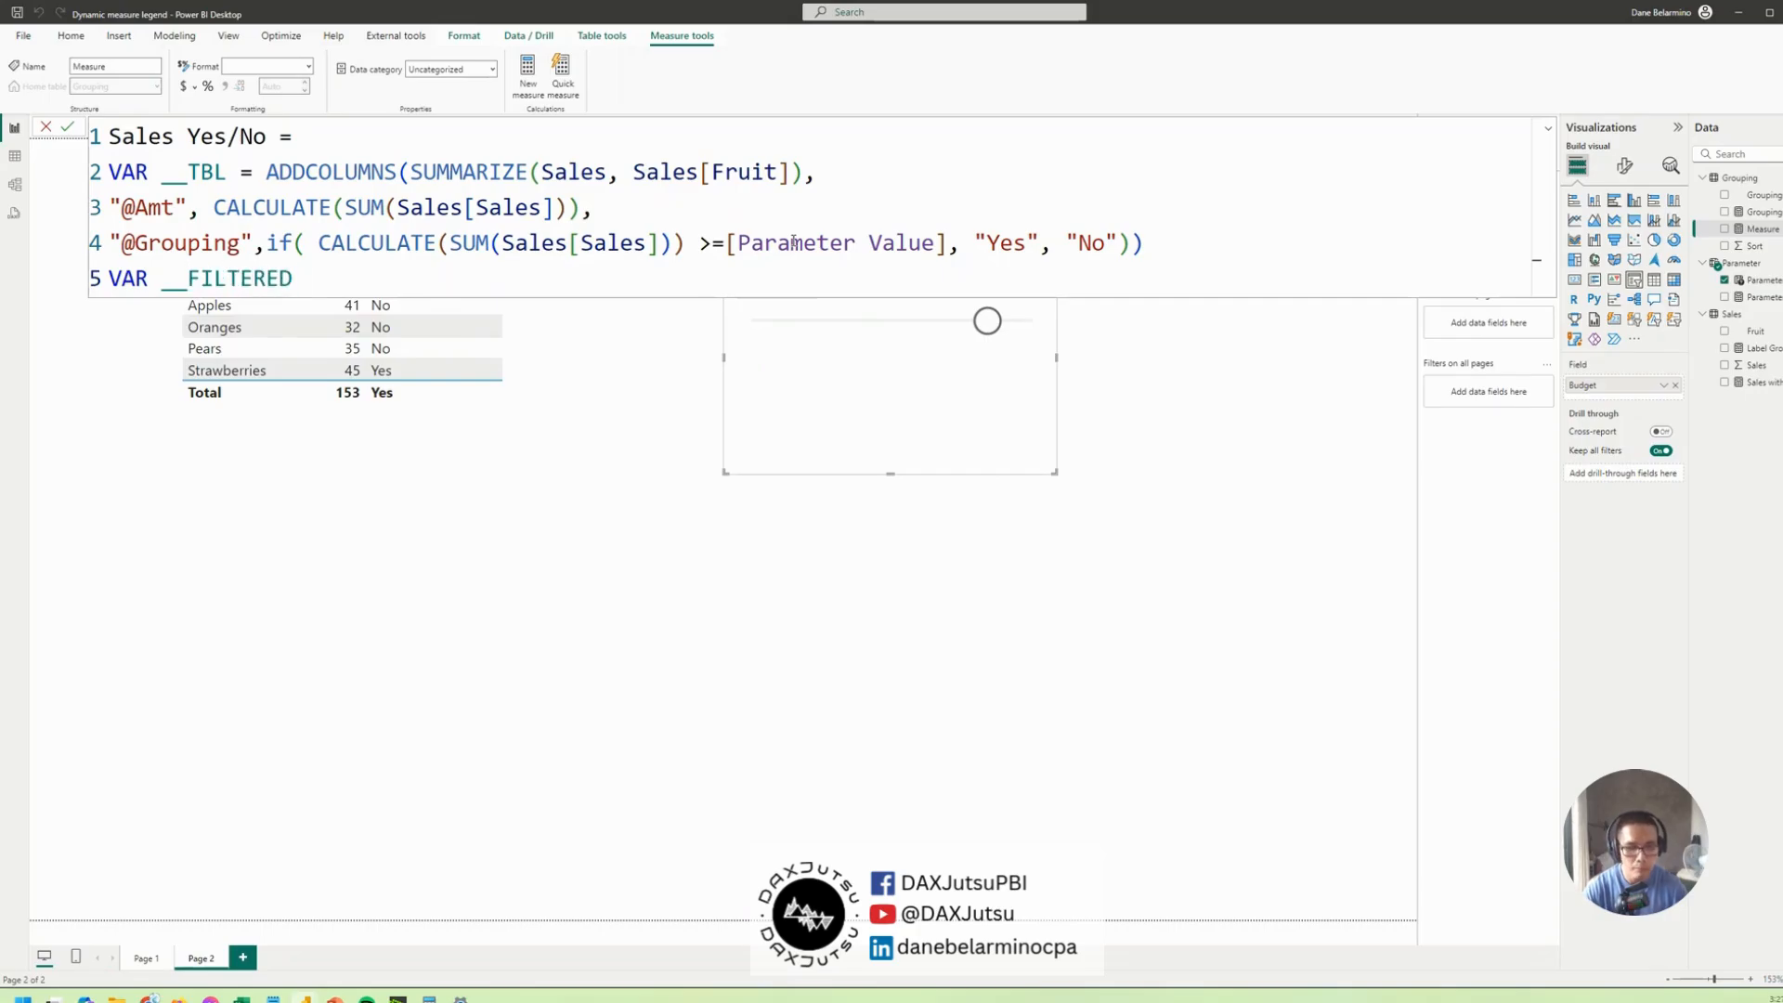
{"action": "type", "text": "_TBL ="}
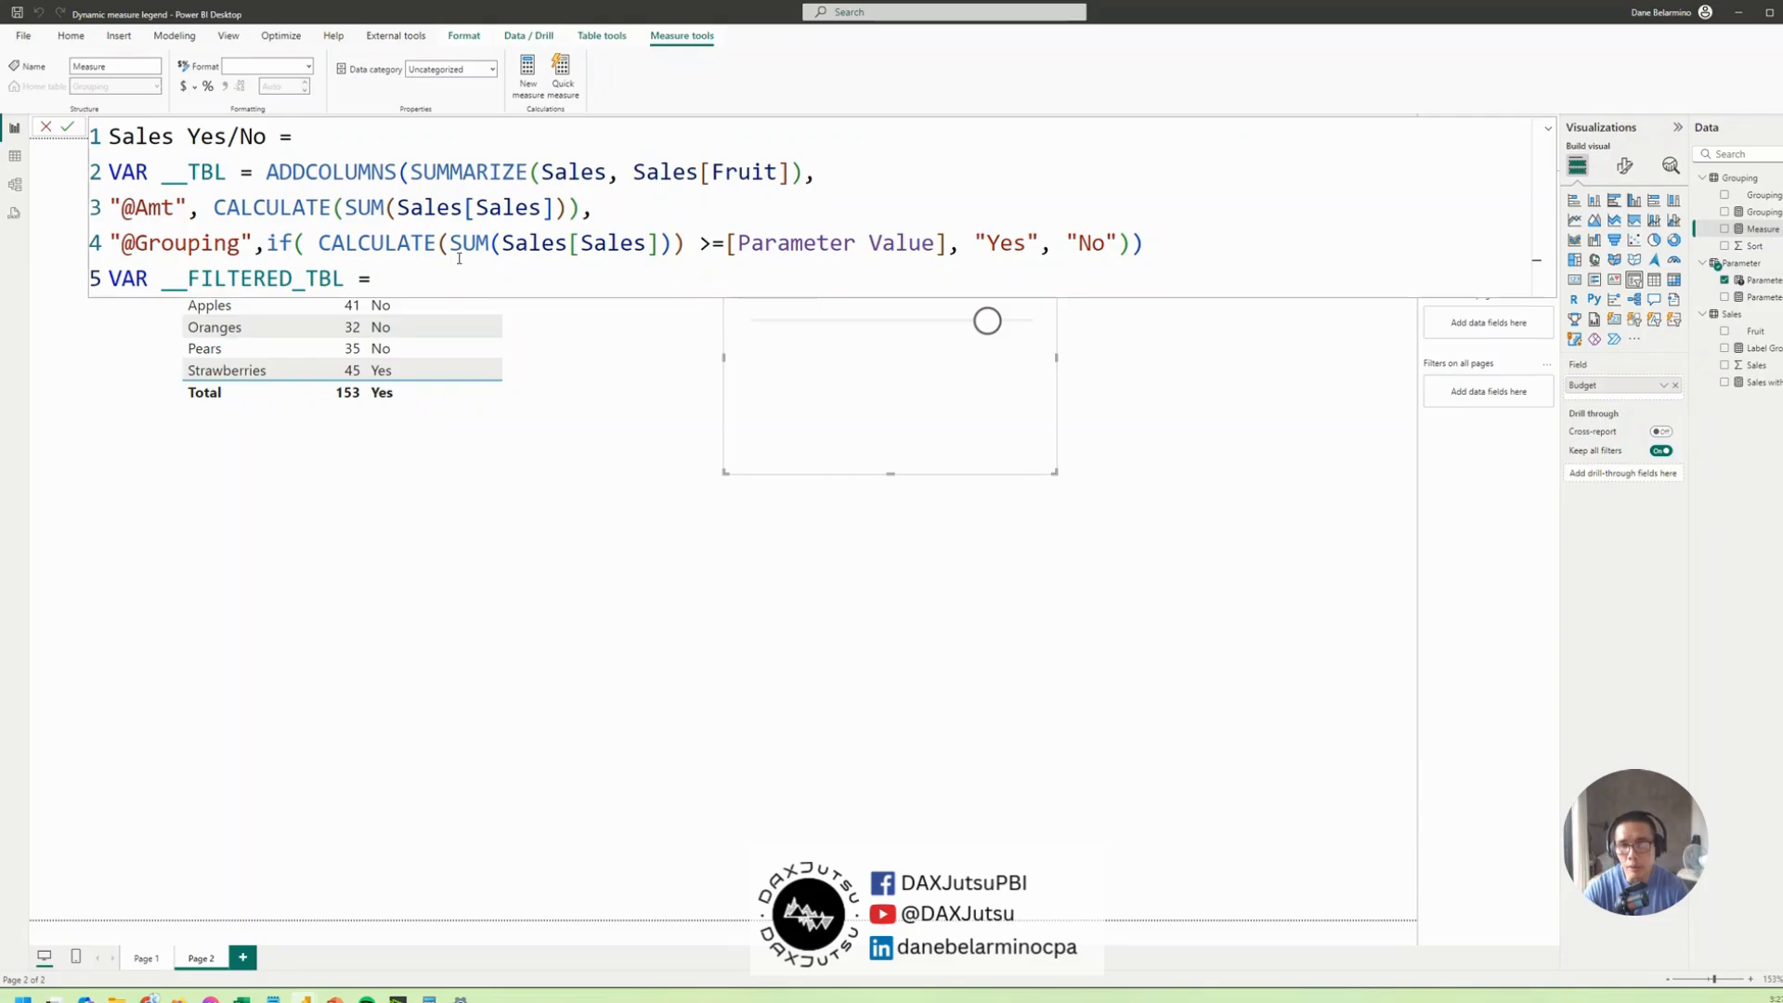
{"action": "type", "text": "FILTER(_"}
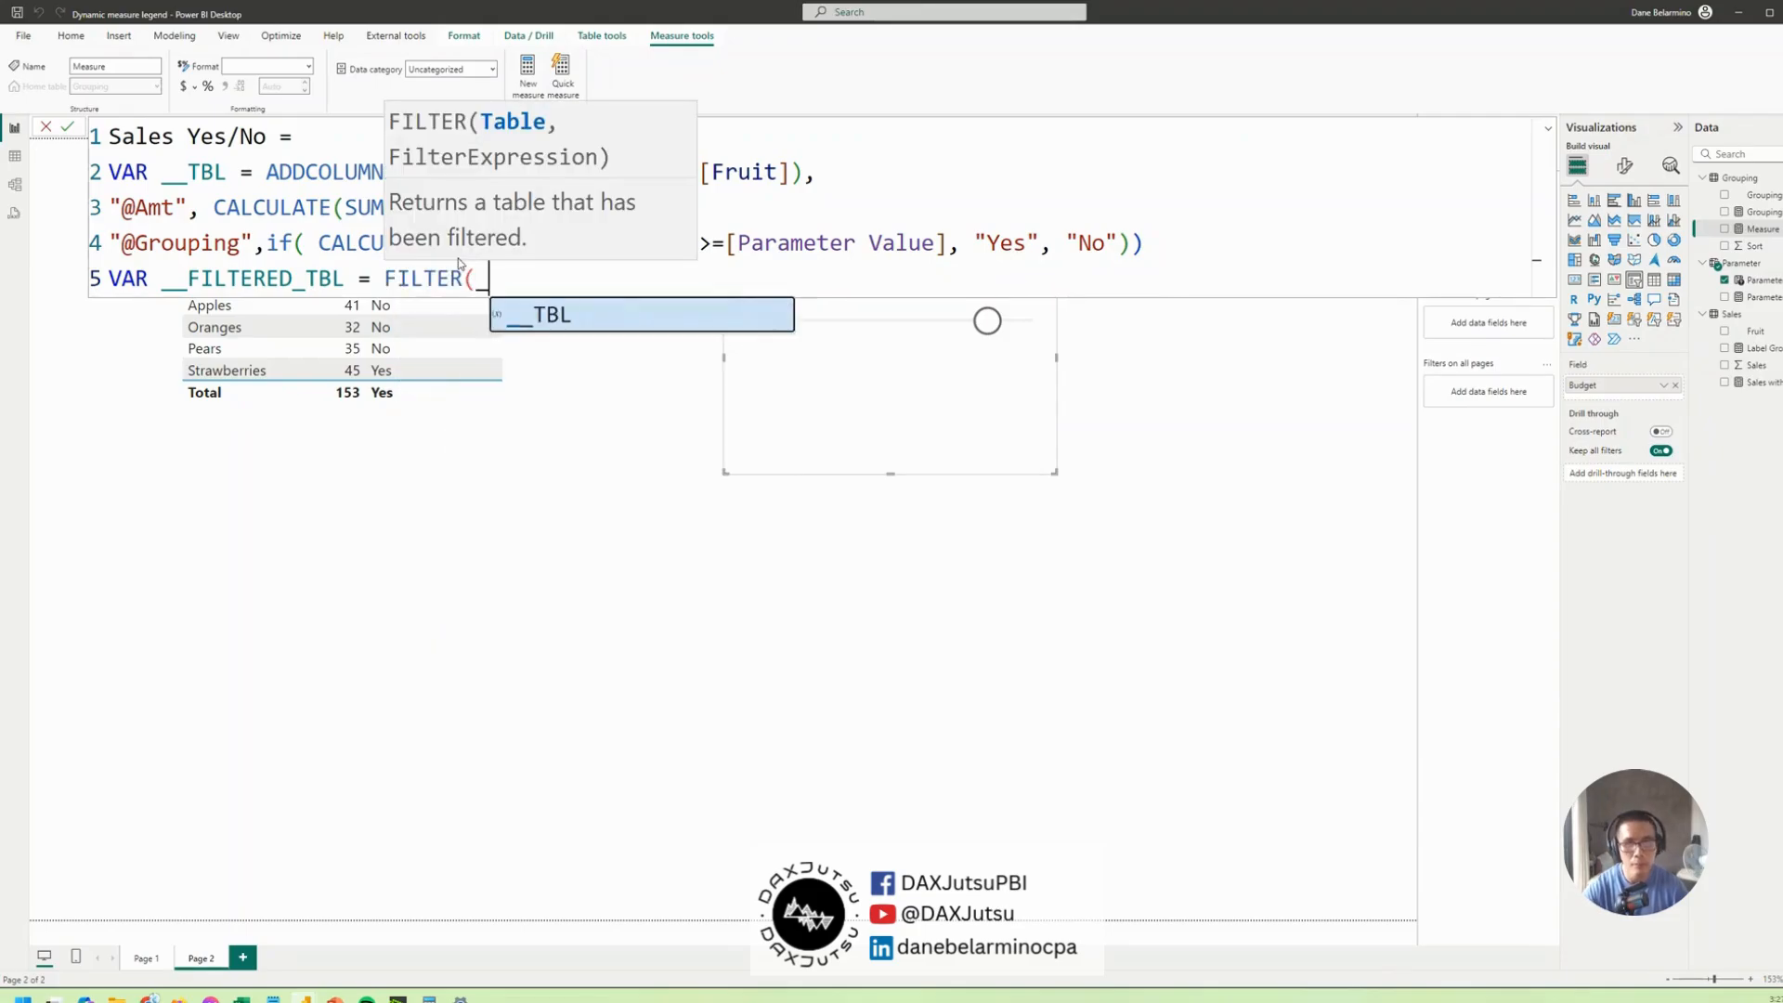
{"action": "type", "text": "_TBL,"}
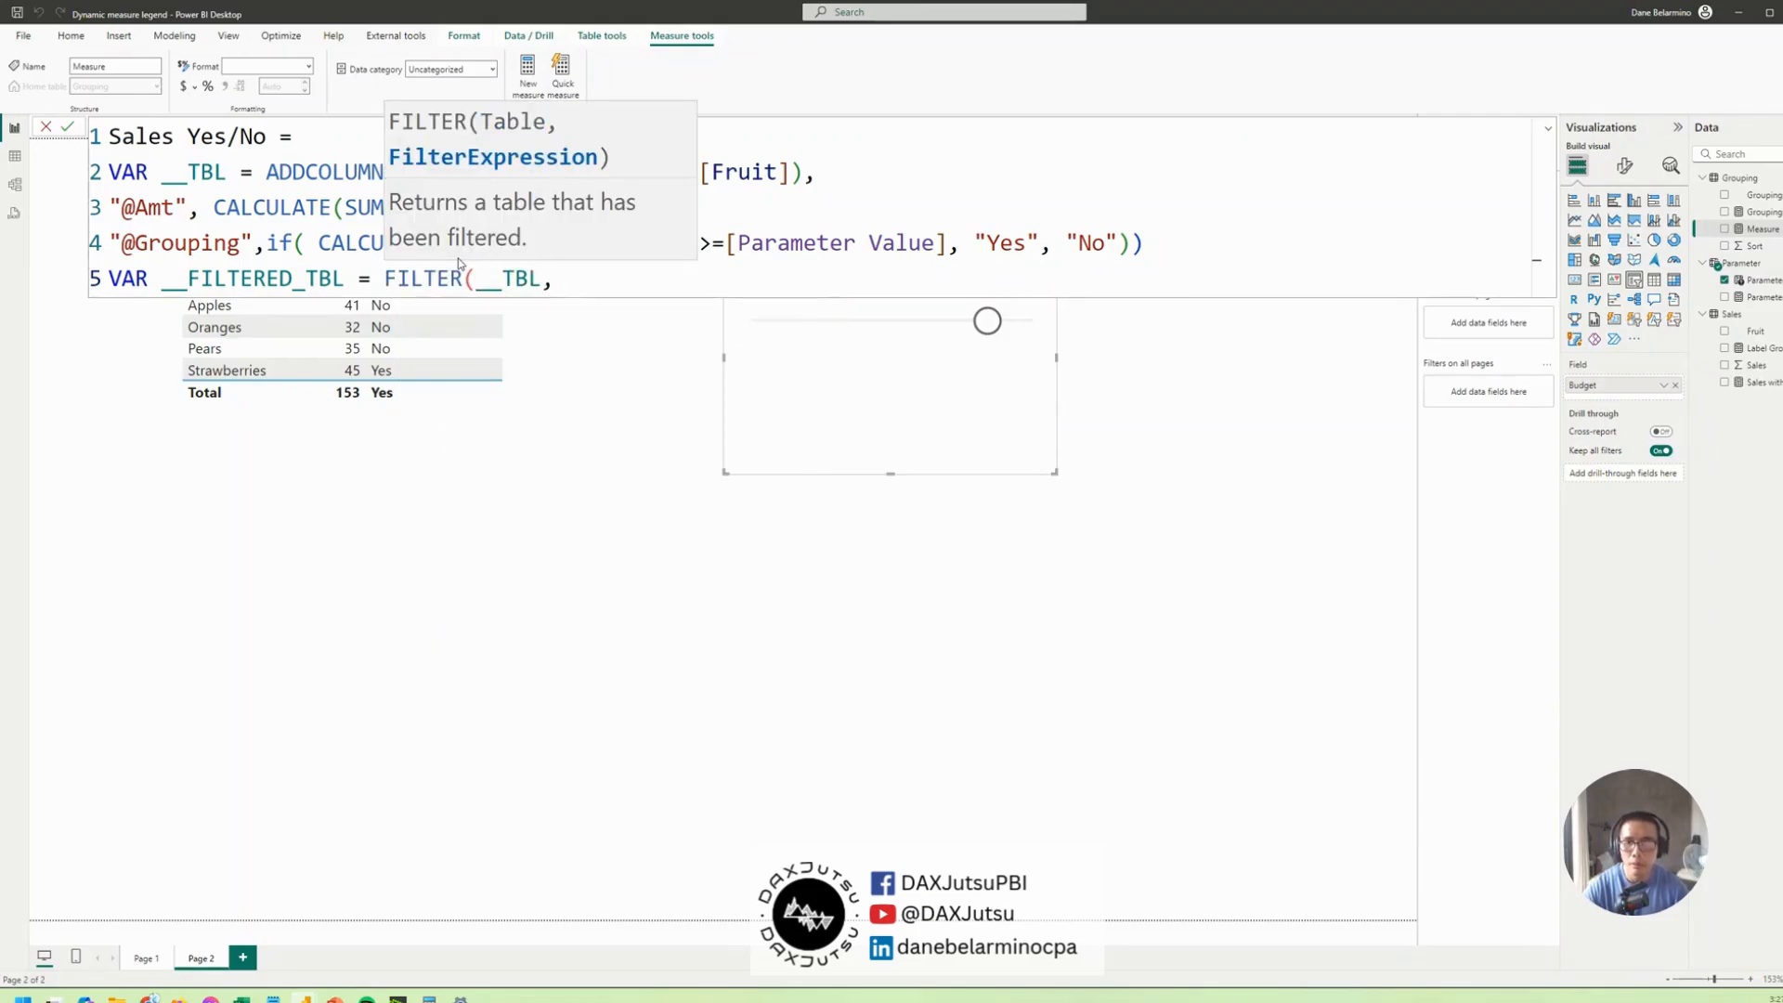
{"action": "type", "text": " [@"}
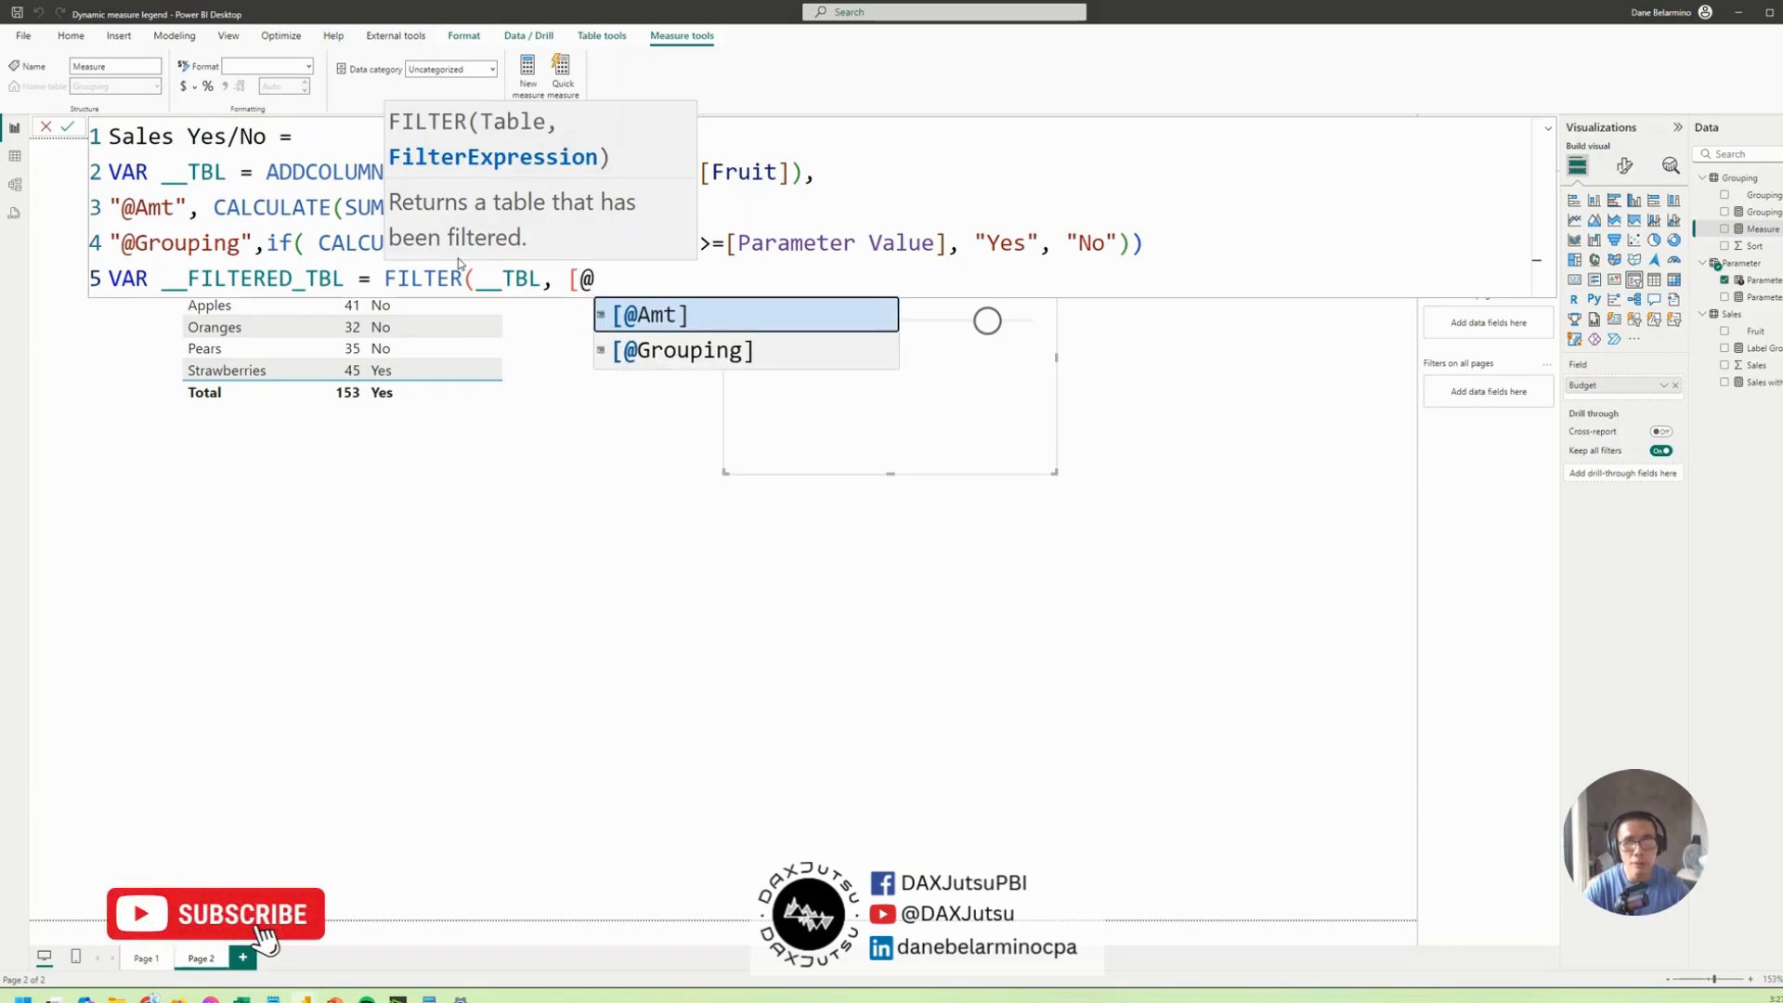
{"action": "type", "text": "G"}
{"action": "key", "text": "Tab"}
{"action": "type", "text": "= \"sE"}
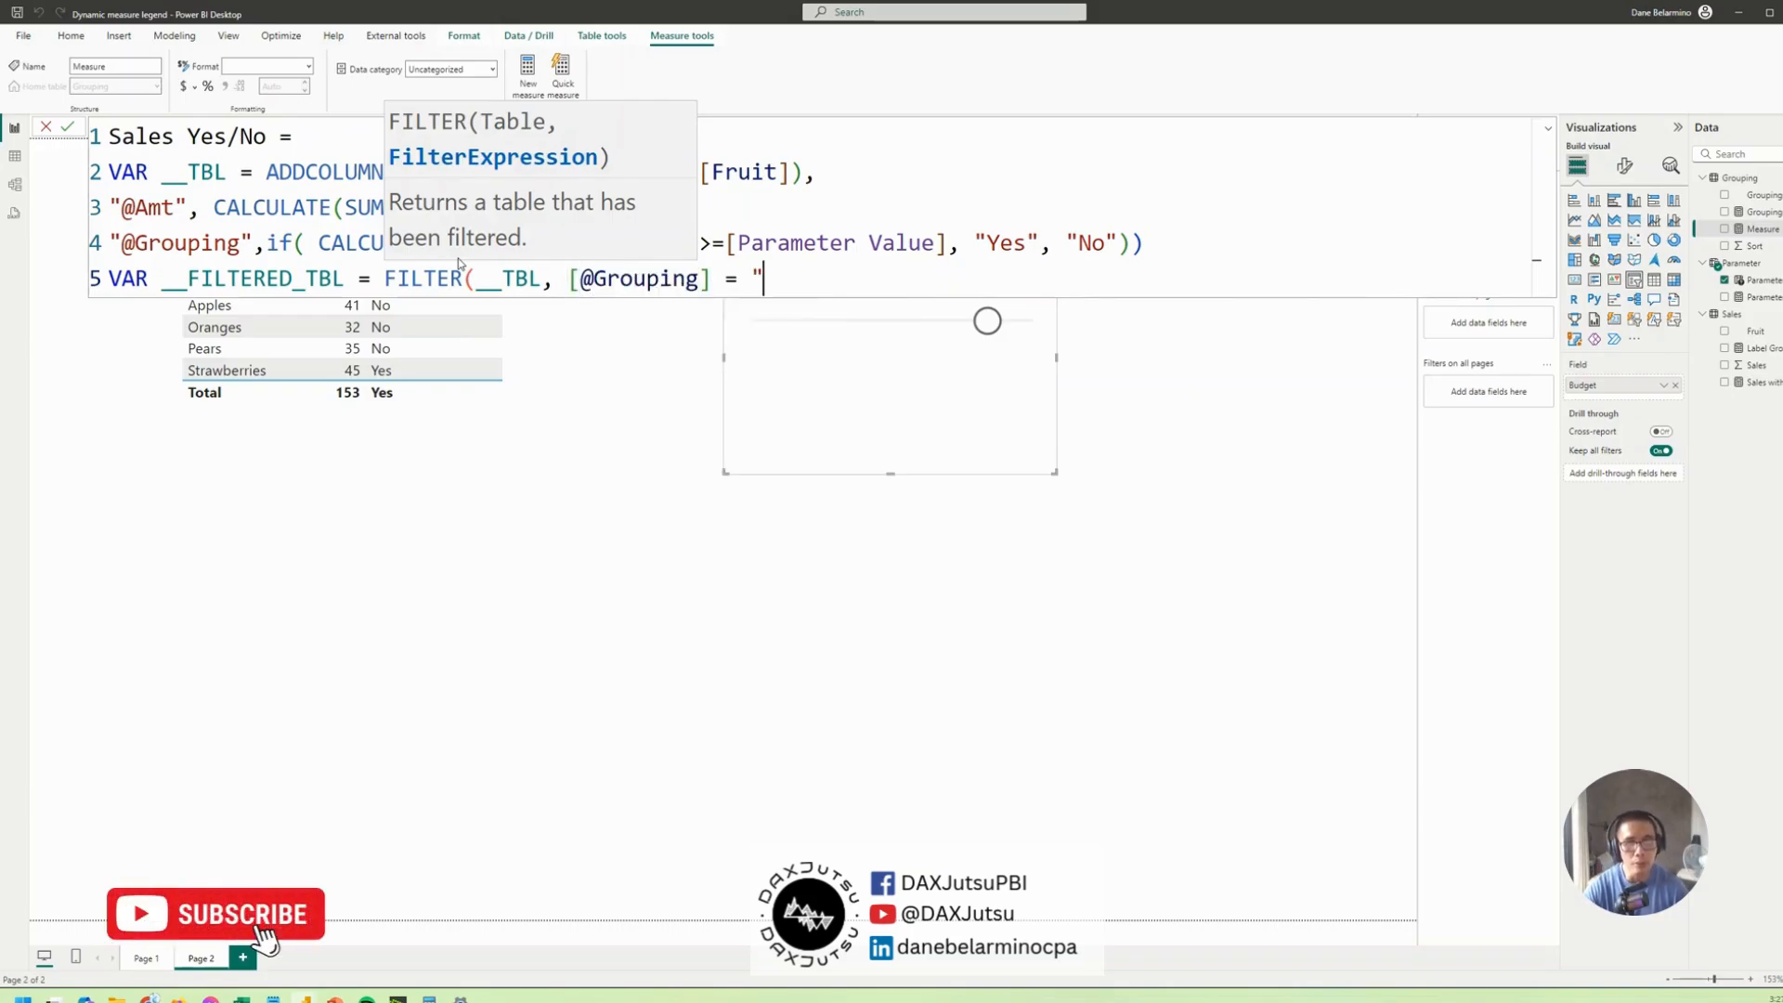
{"action": "key", "text": "BackSpace"}
{"action": "key", "text": "BackSpace"}
{"action": "key", "text": "BackSpace"}
{"action": "type", "text": "sel"}
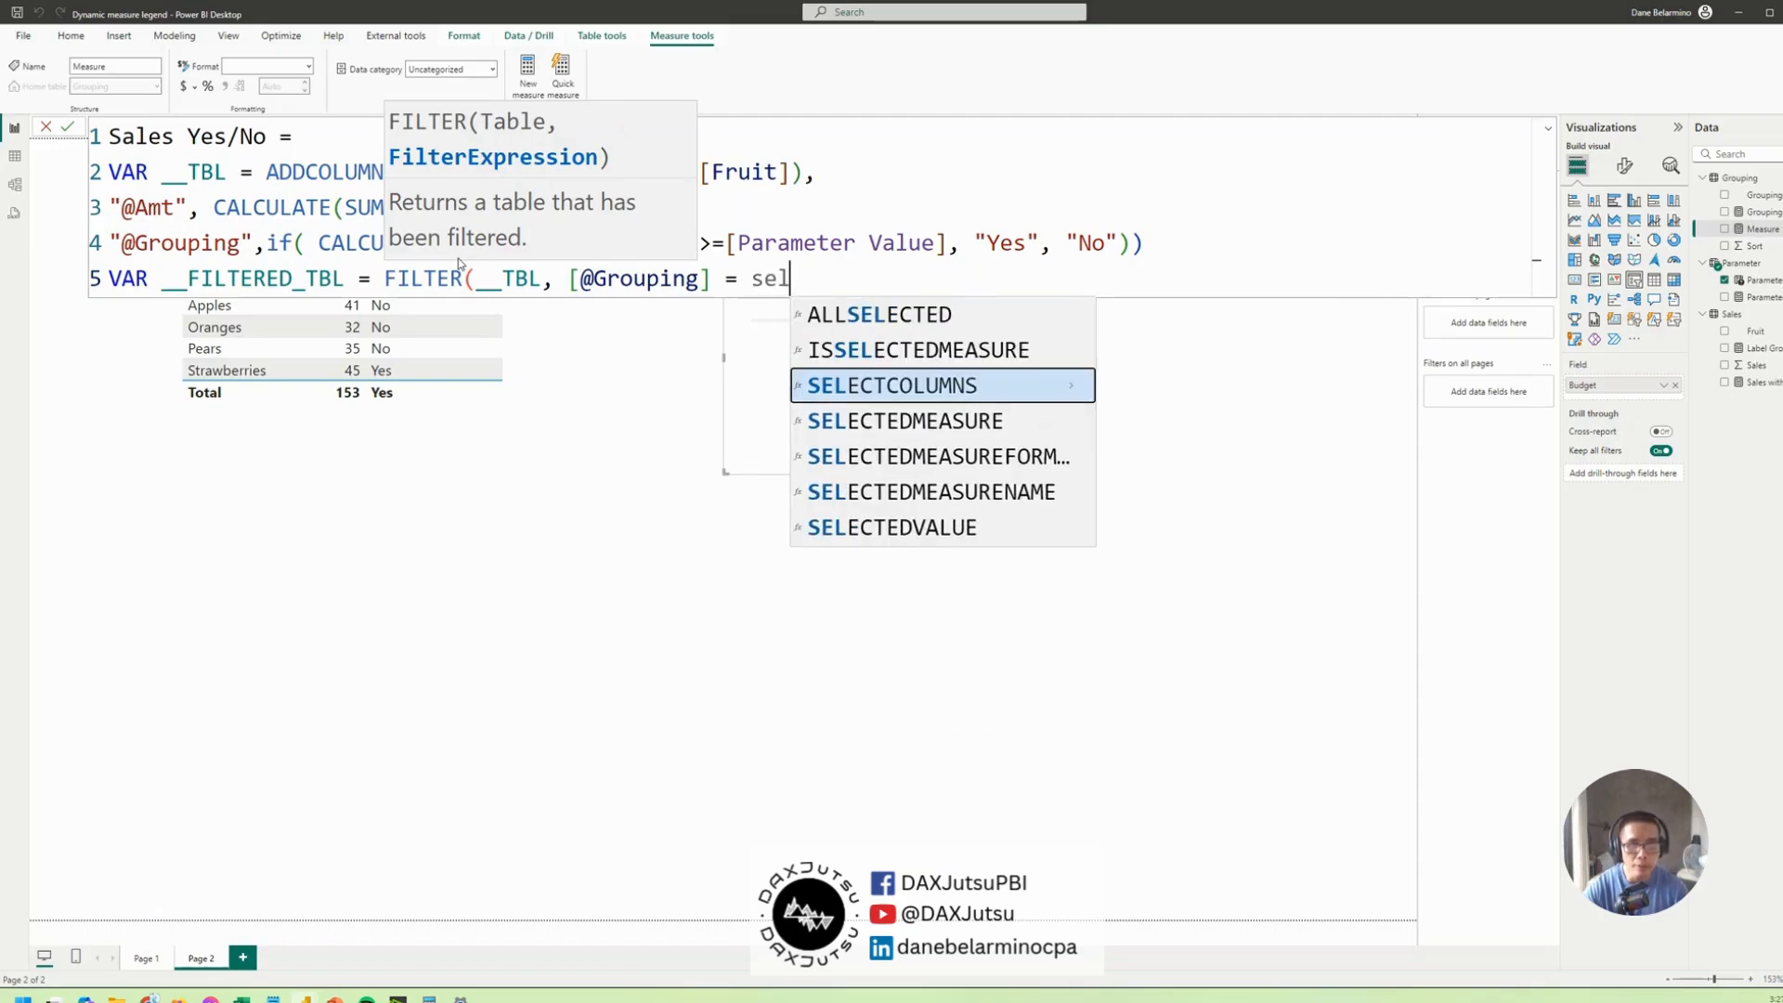
{"action": "key", "text": "Down"}
{"action": "key", "text": "Down"}
{"action": "key", "text": "Down"}
{"action": "key", "text": "Down"}
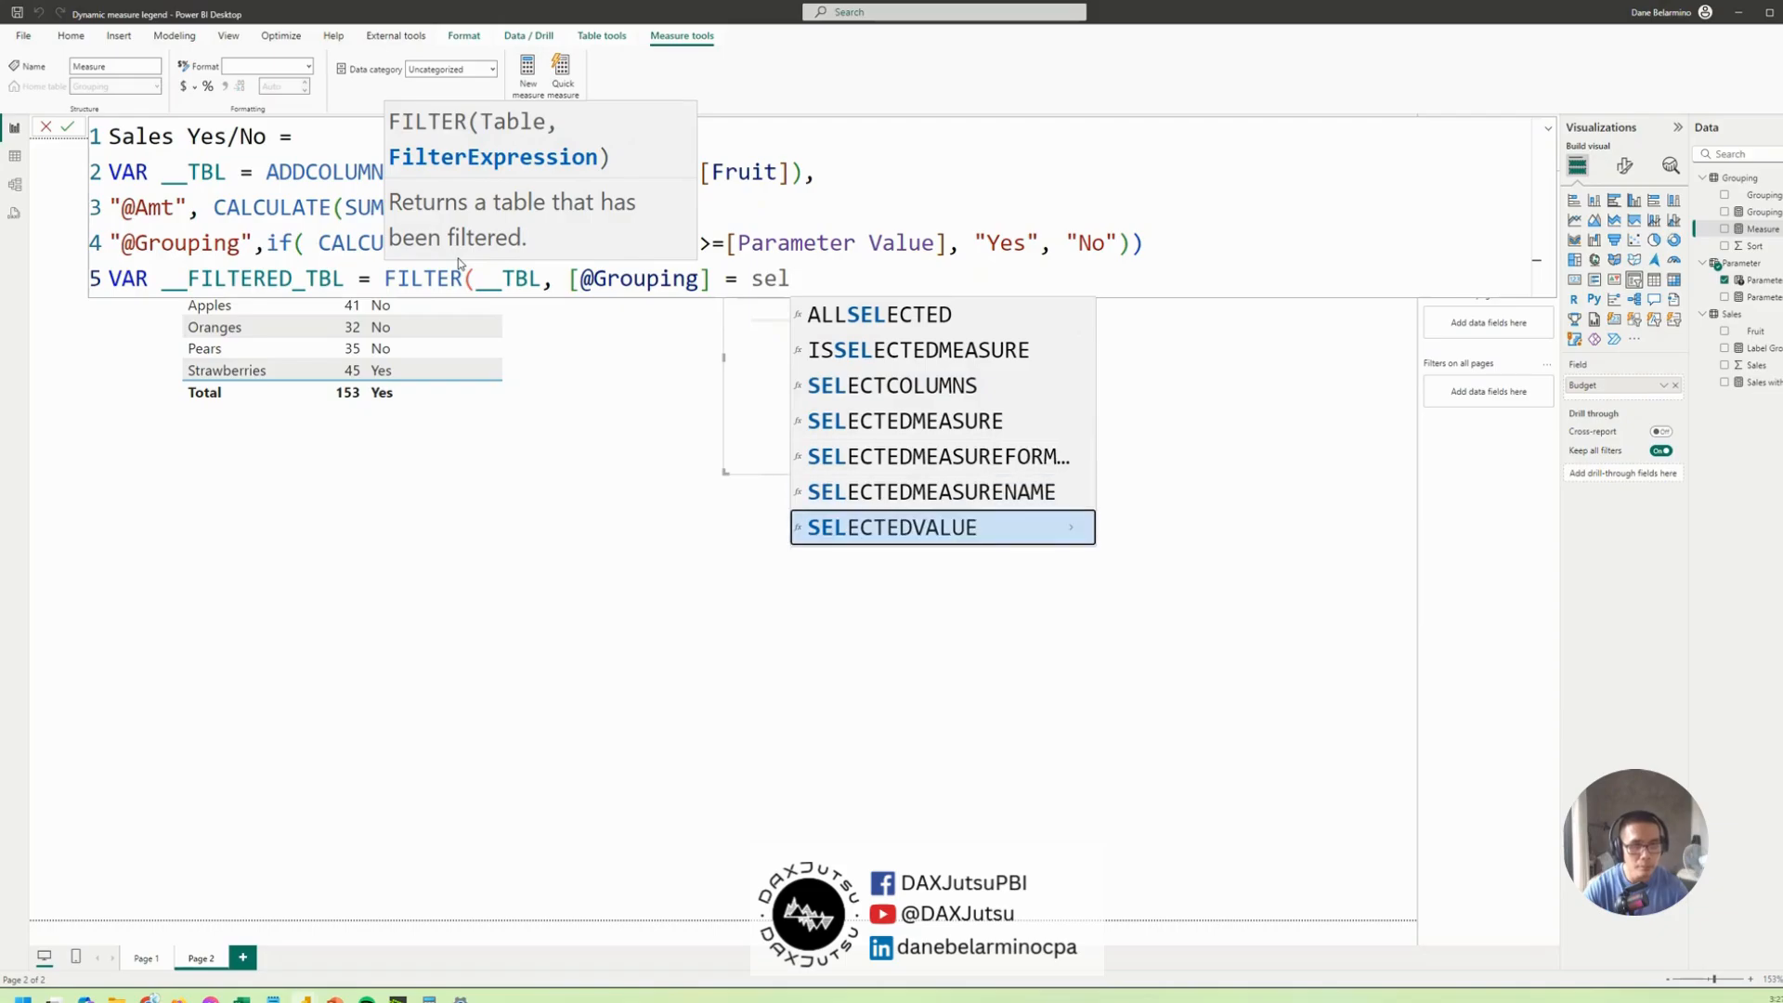
{"action": "key", "text": "Tab"}
{"action": "type", "text": "groupi"}
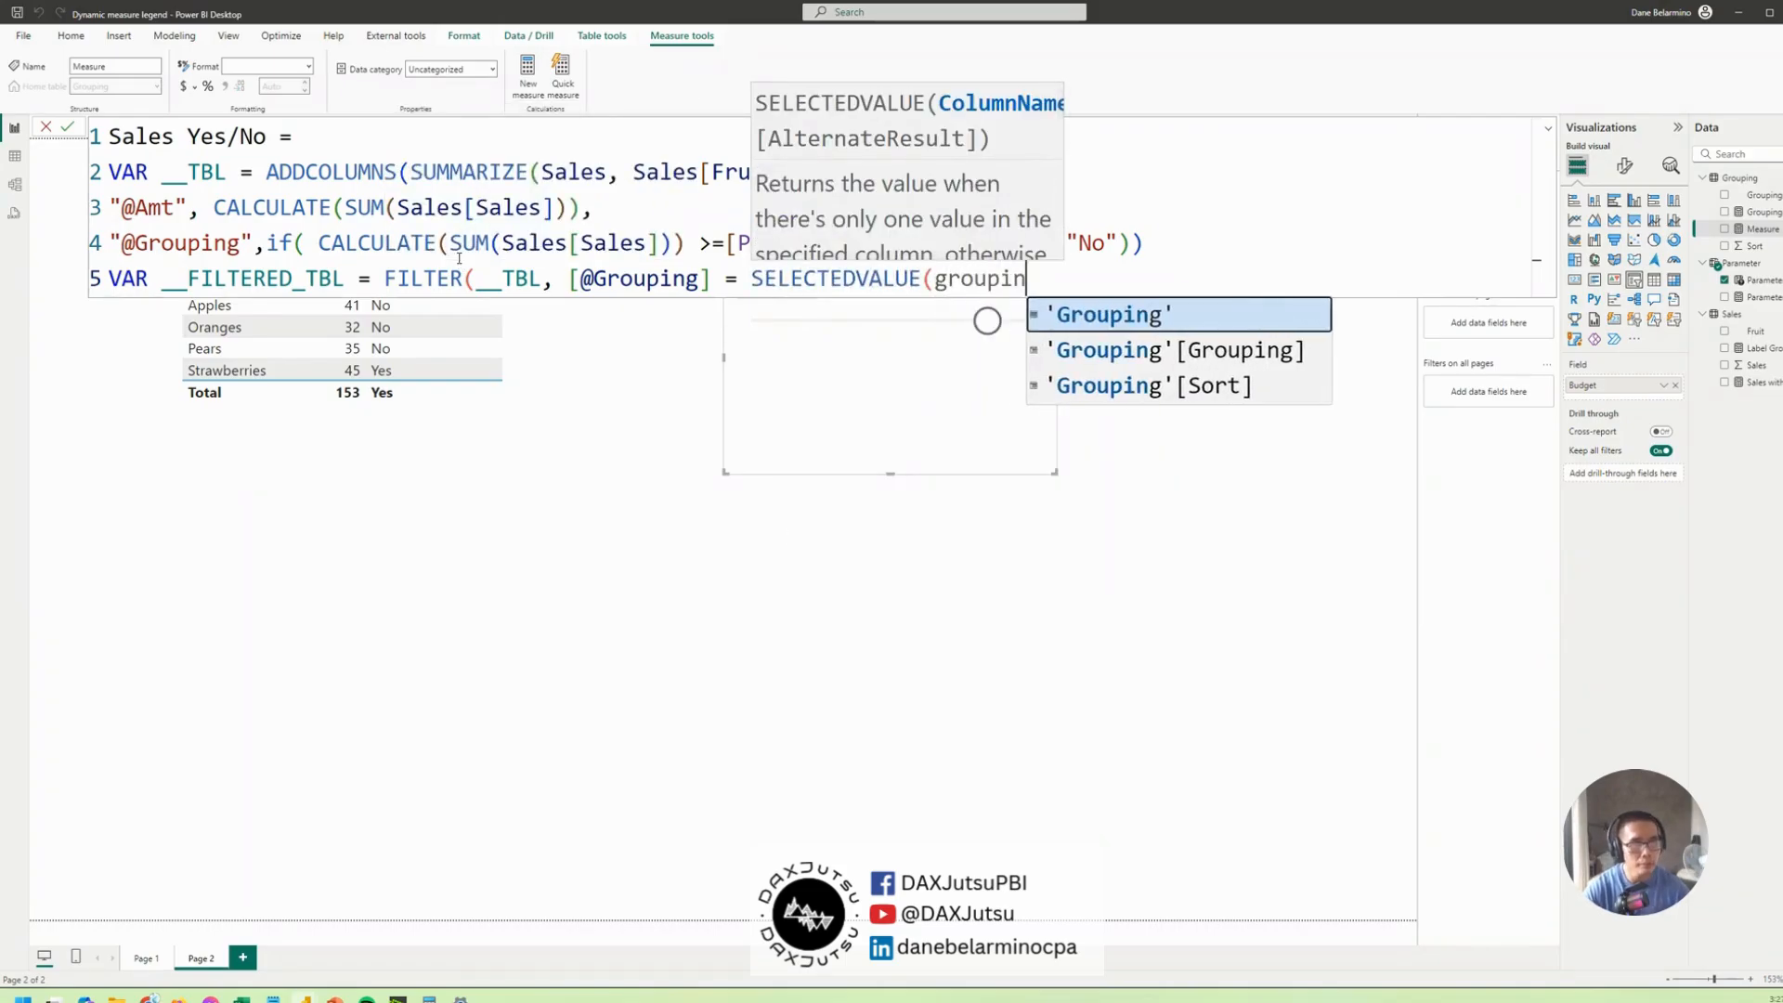
{"action": "key", "text": "Down"}
{"action": "key", "text": "Tab"}
{"action": "type", "text": "))"}
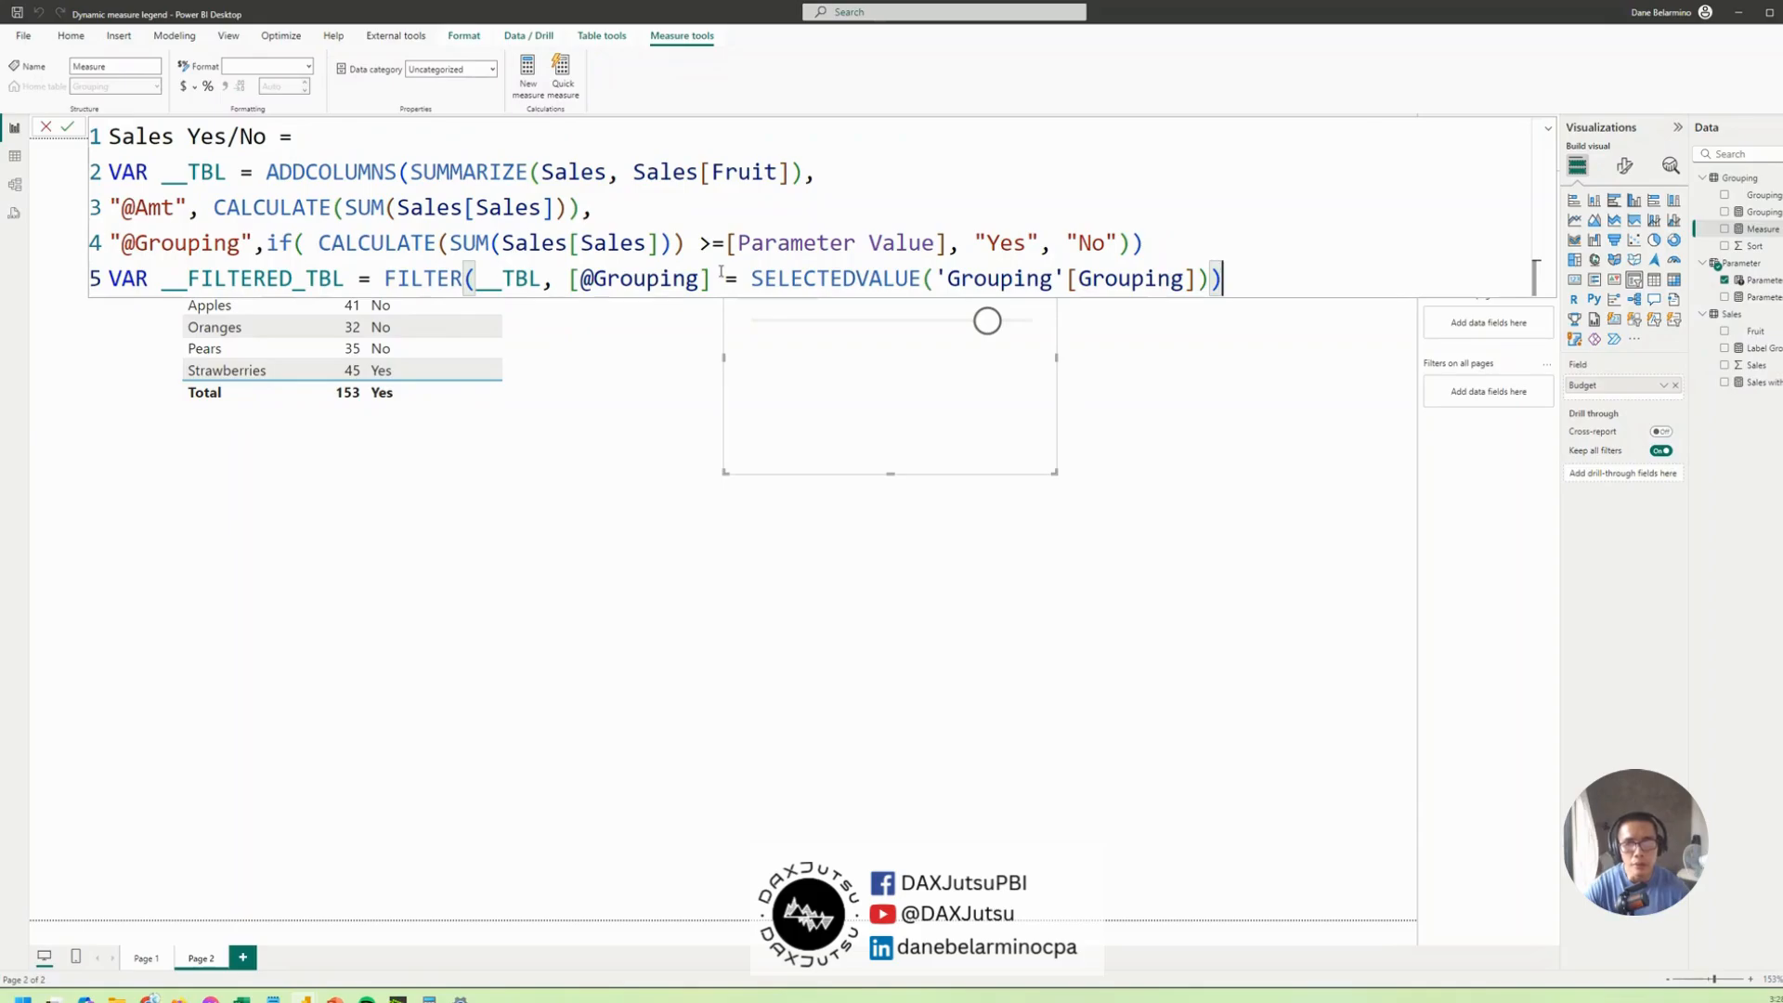
Replace the SELECTEDVALUE comparison in the filter condition with IN VALUES('Grouping'[Grouping])
{"action": "left_click_drag", "start_coordinate": [721, 271], "coordinate": [1290, 277]}
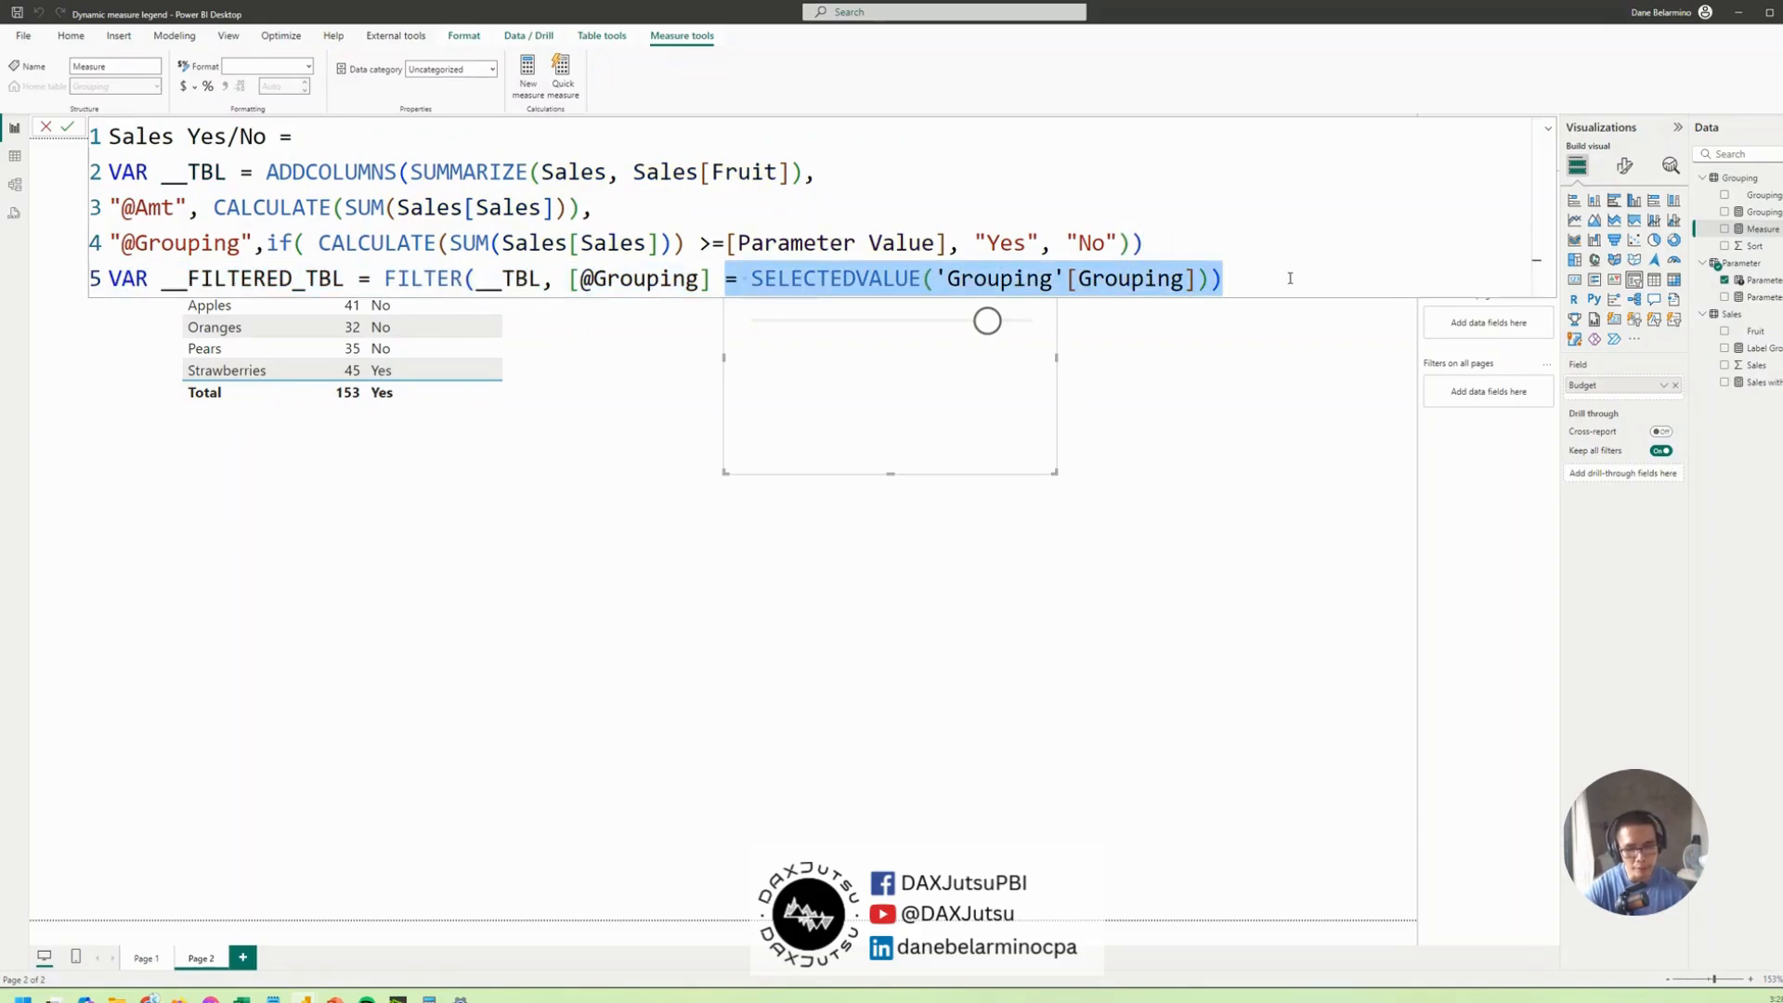
{"action": "type", "text": "in"}
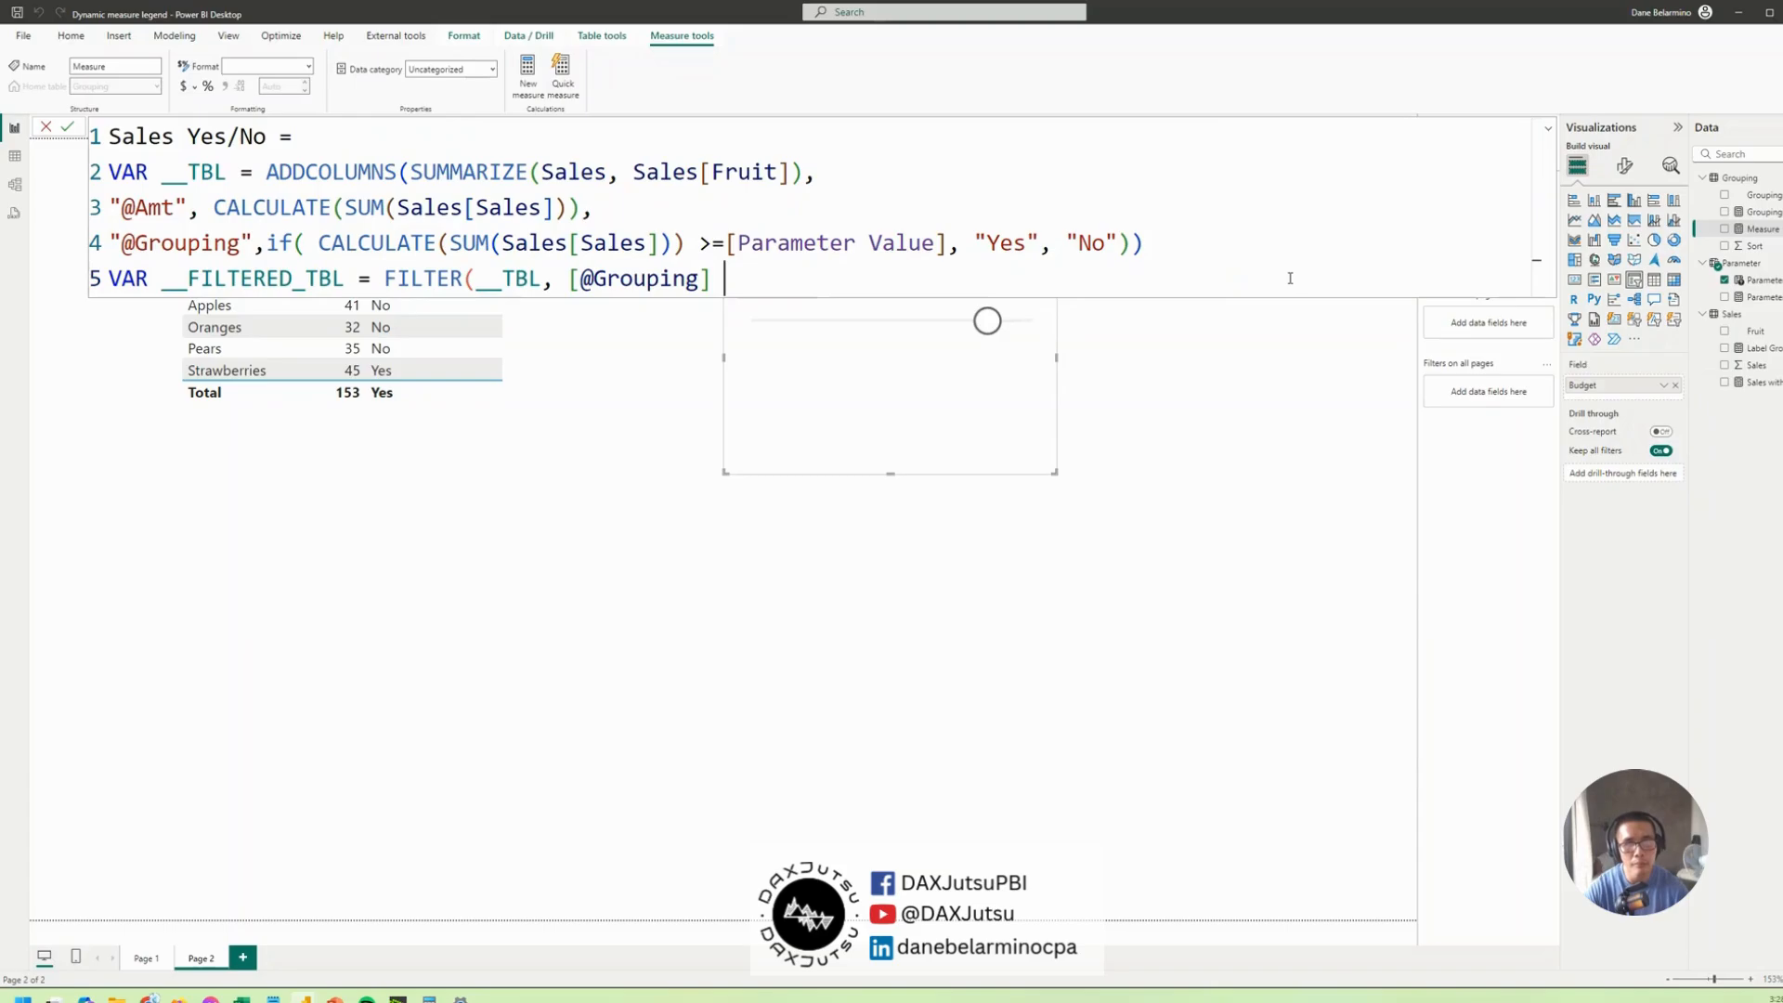
{"action": "key", "text": "BackSpace"}
{"action": "key", "text": "BackSpace"}
{"action": "key", "text": "BackSpace"}
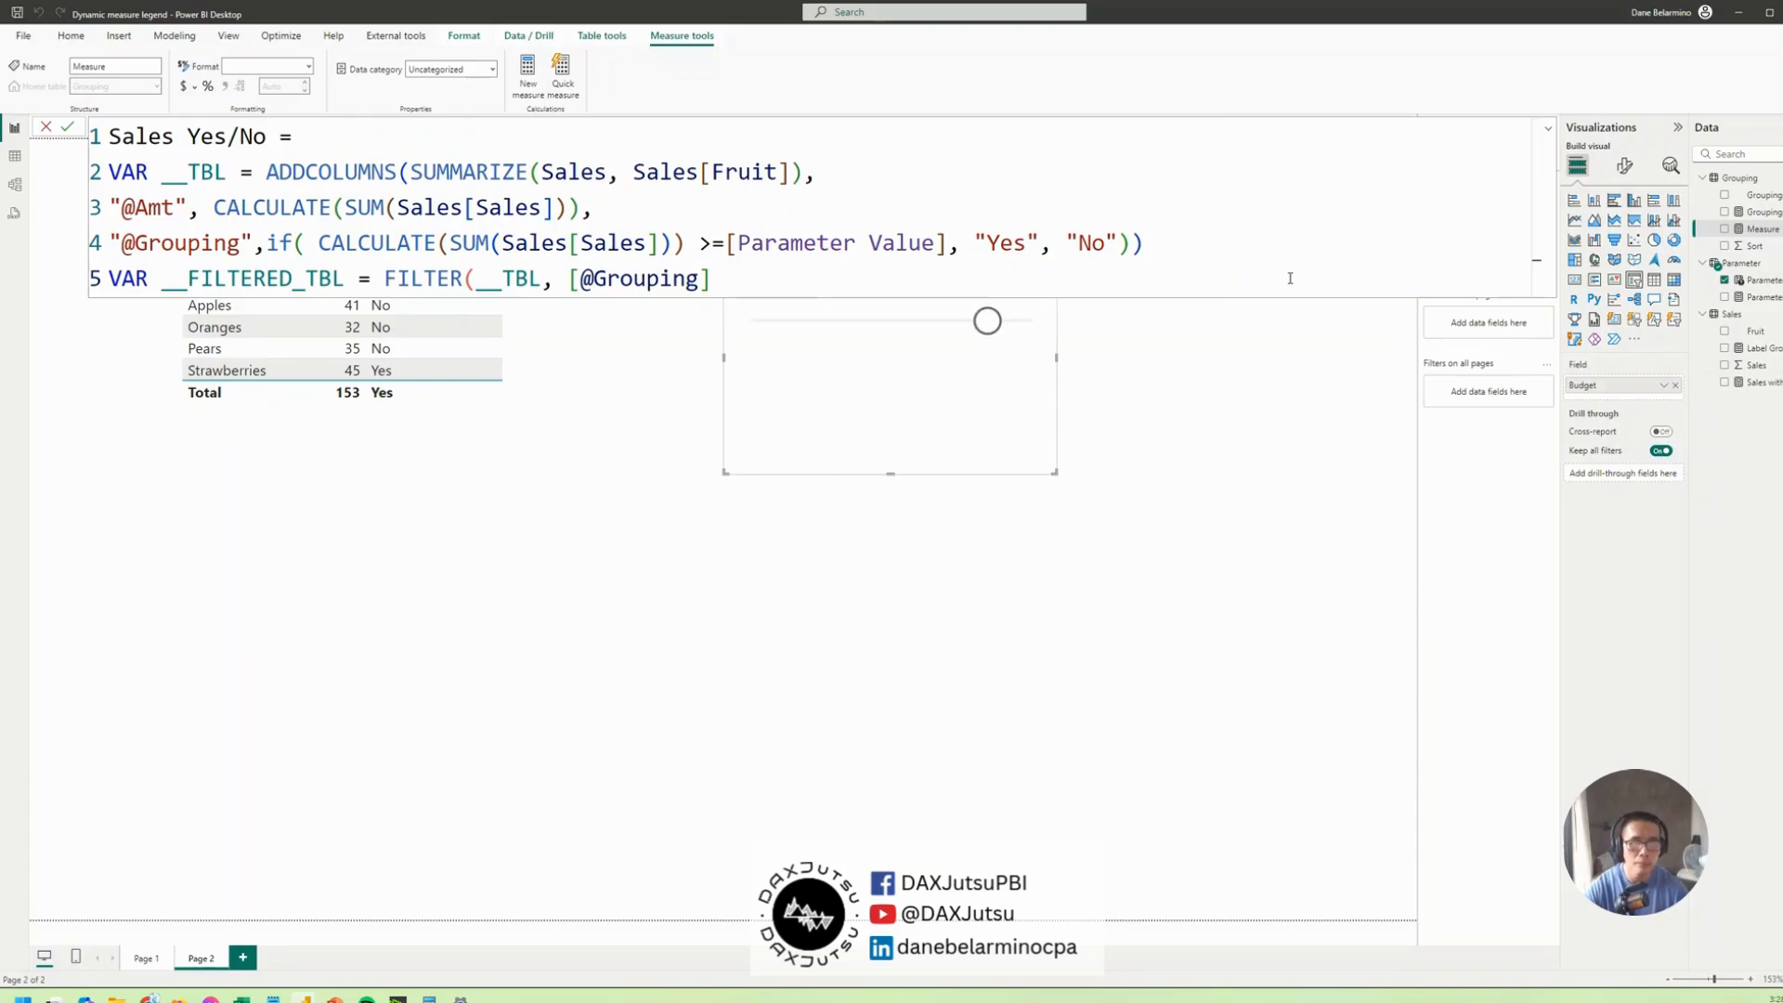
{"action": "type", "text": "IN VALUES"}
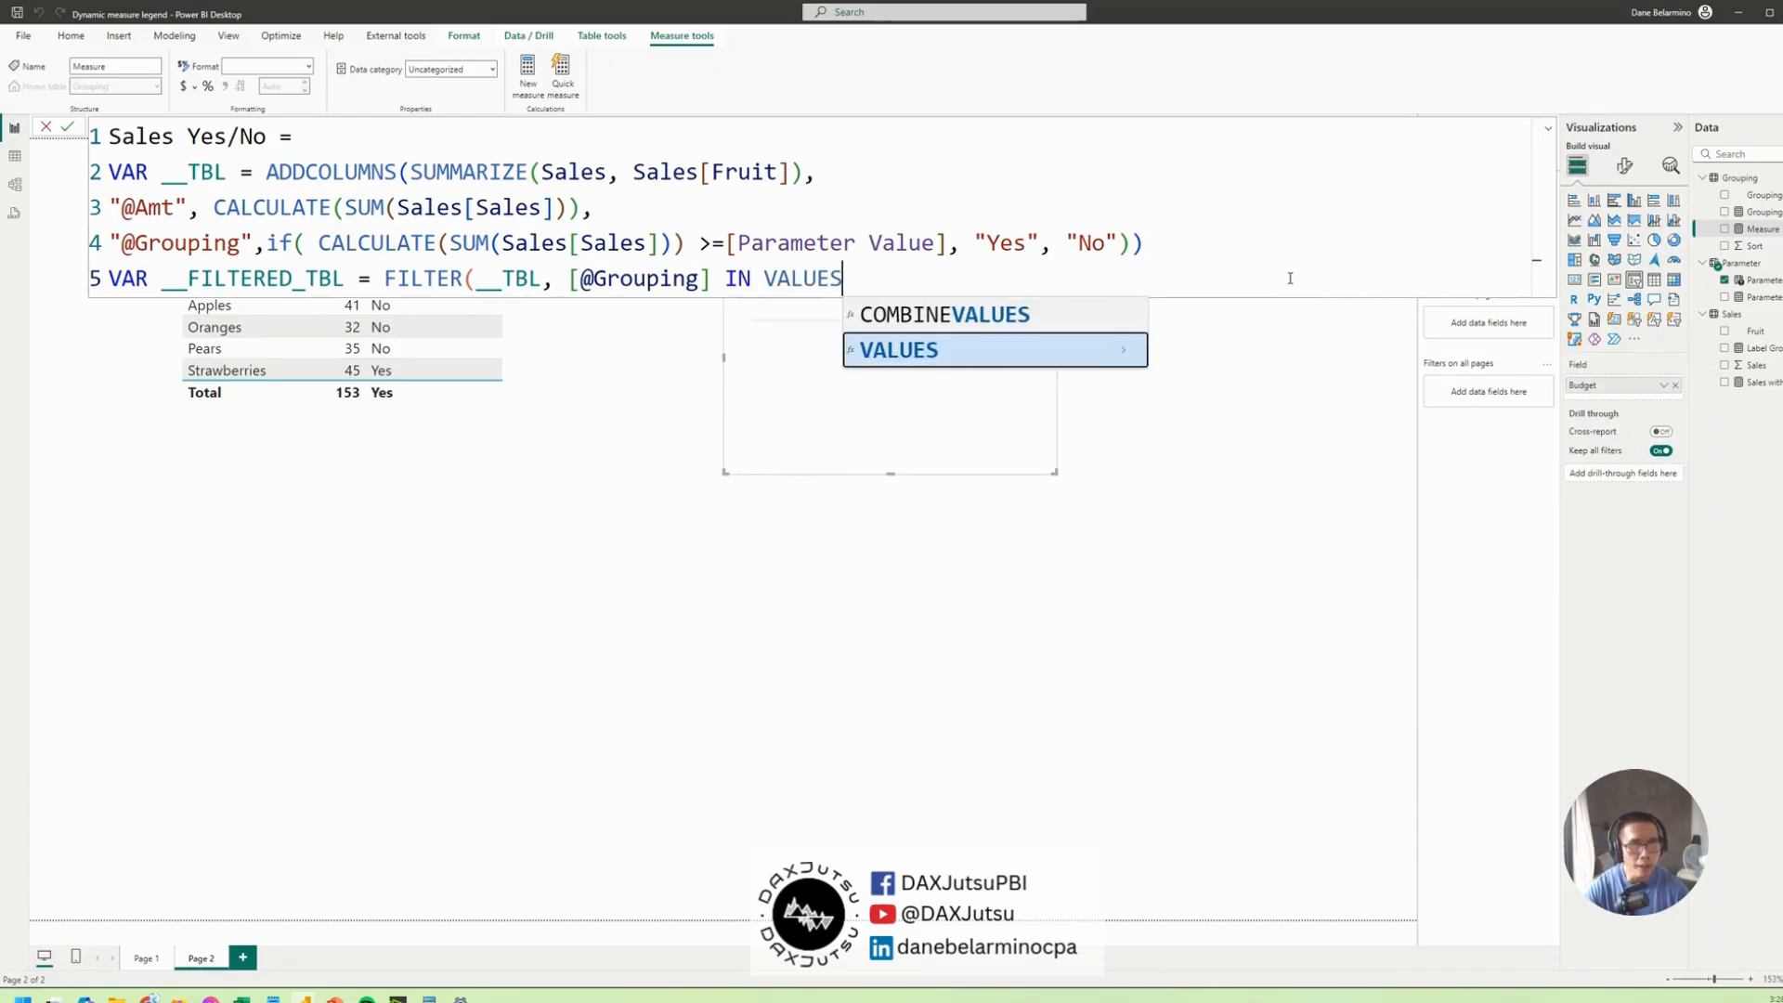
{"action": "type", "text": "(GROUPIN"}
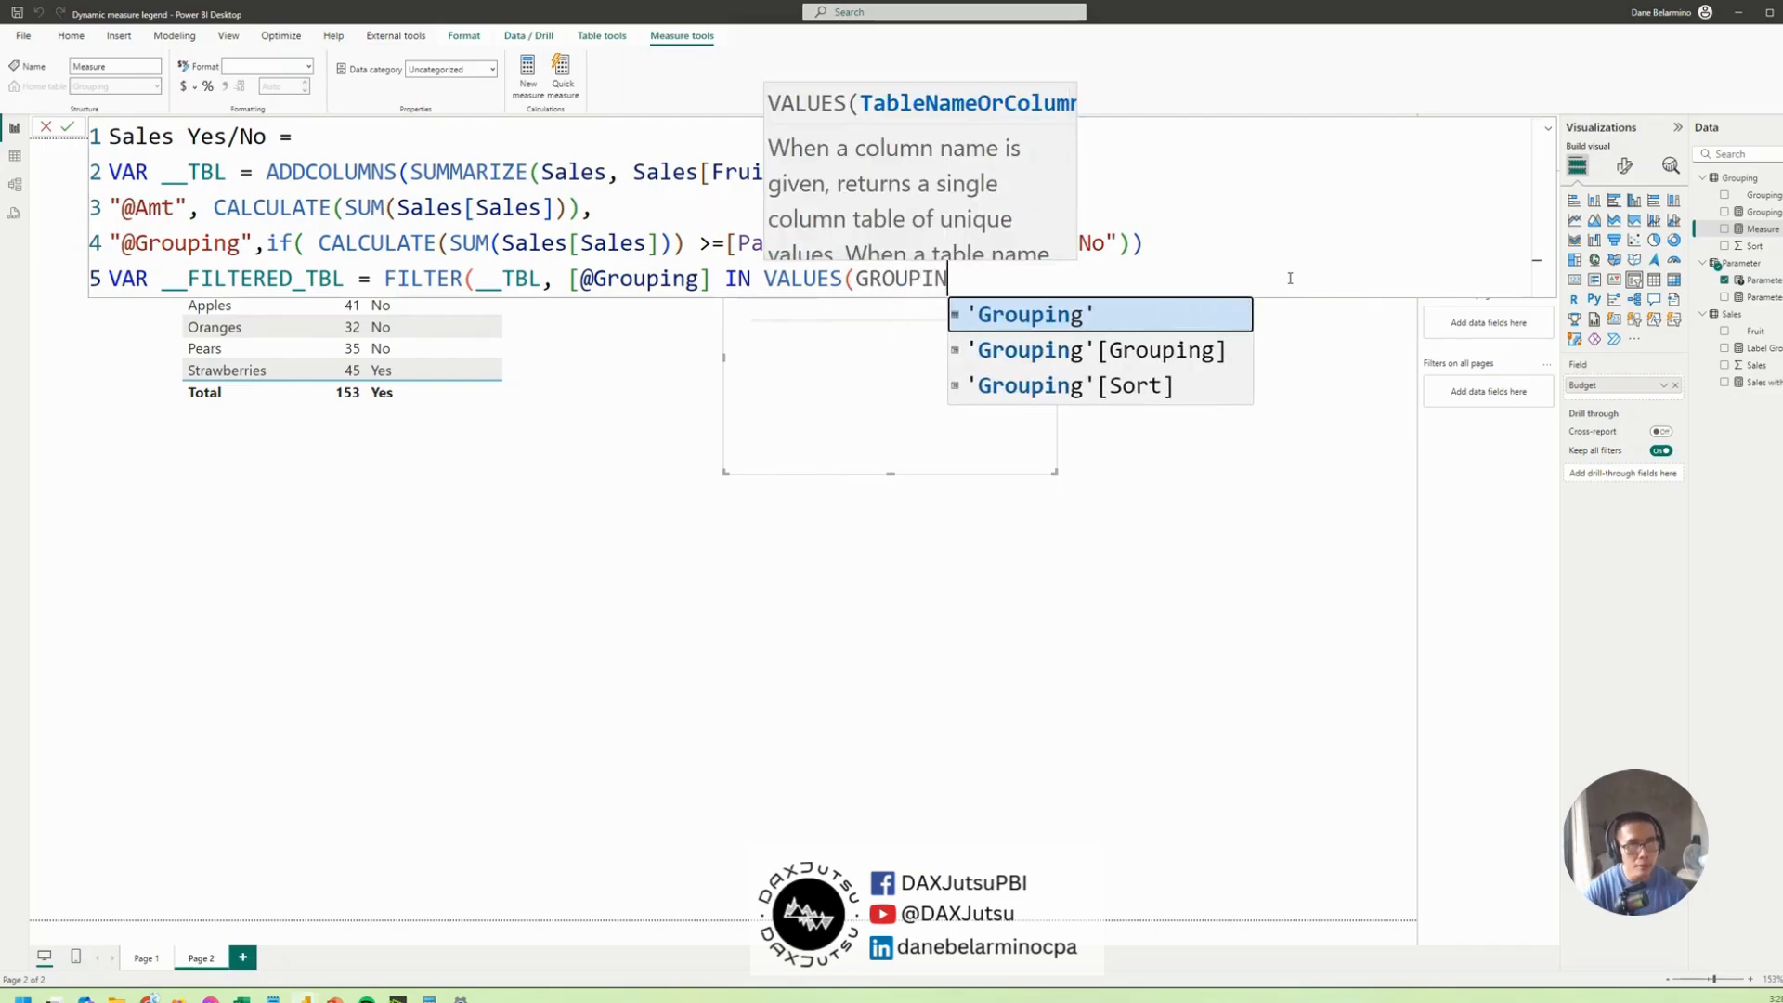
{"action": "key", "text": "Down"}
{"action": "key", "text": "Tab"}
{"action": "type", "text": ")"}
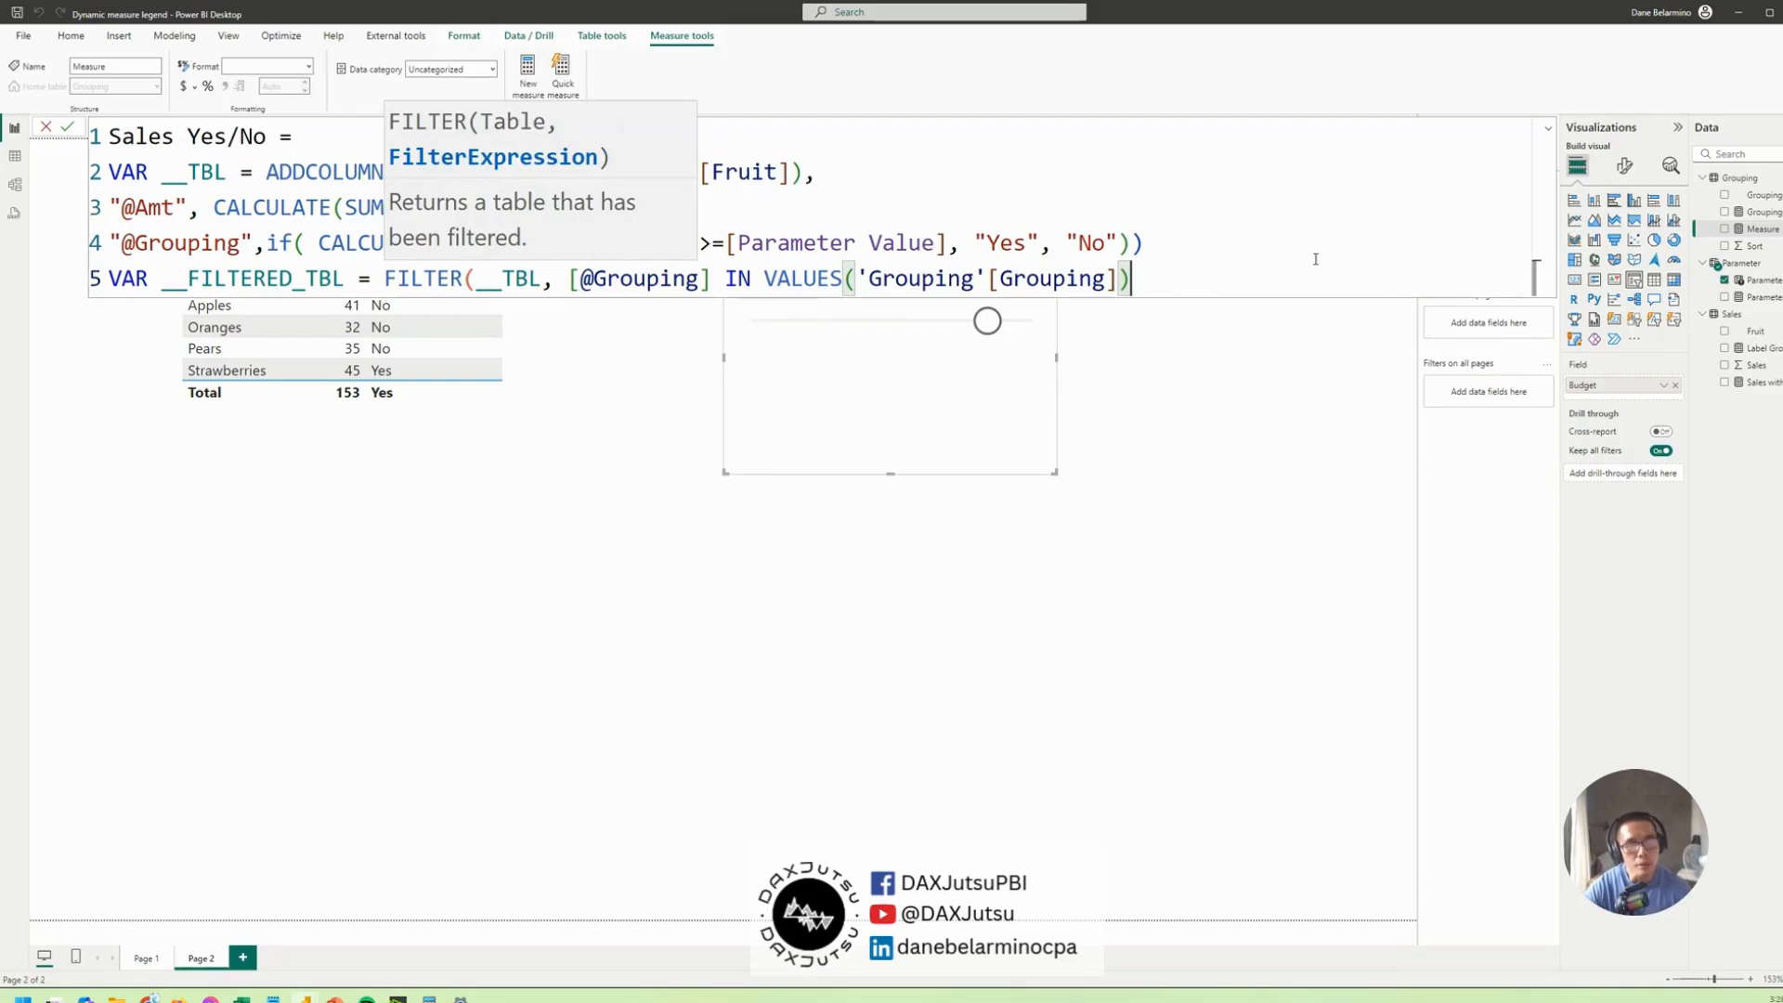
{"action": "left_click", "coordinate": [671, 278]}
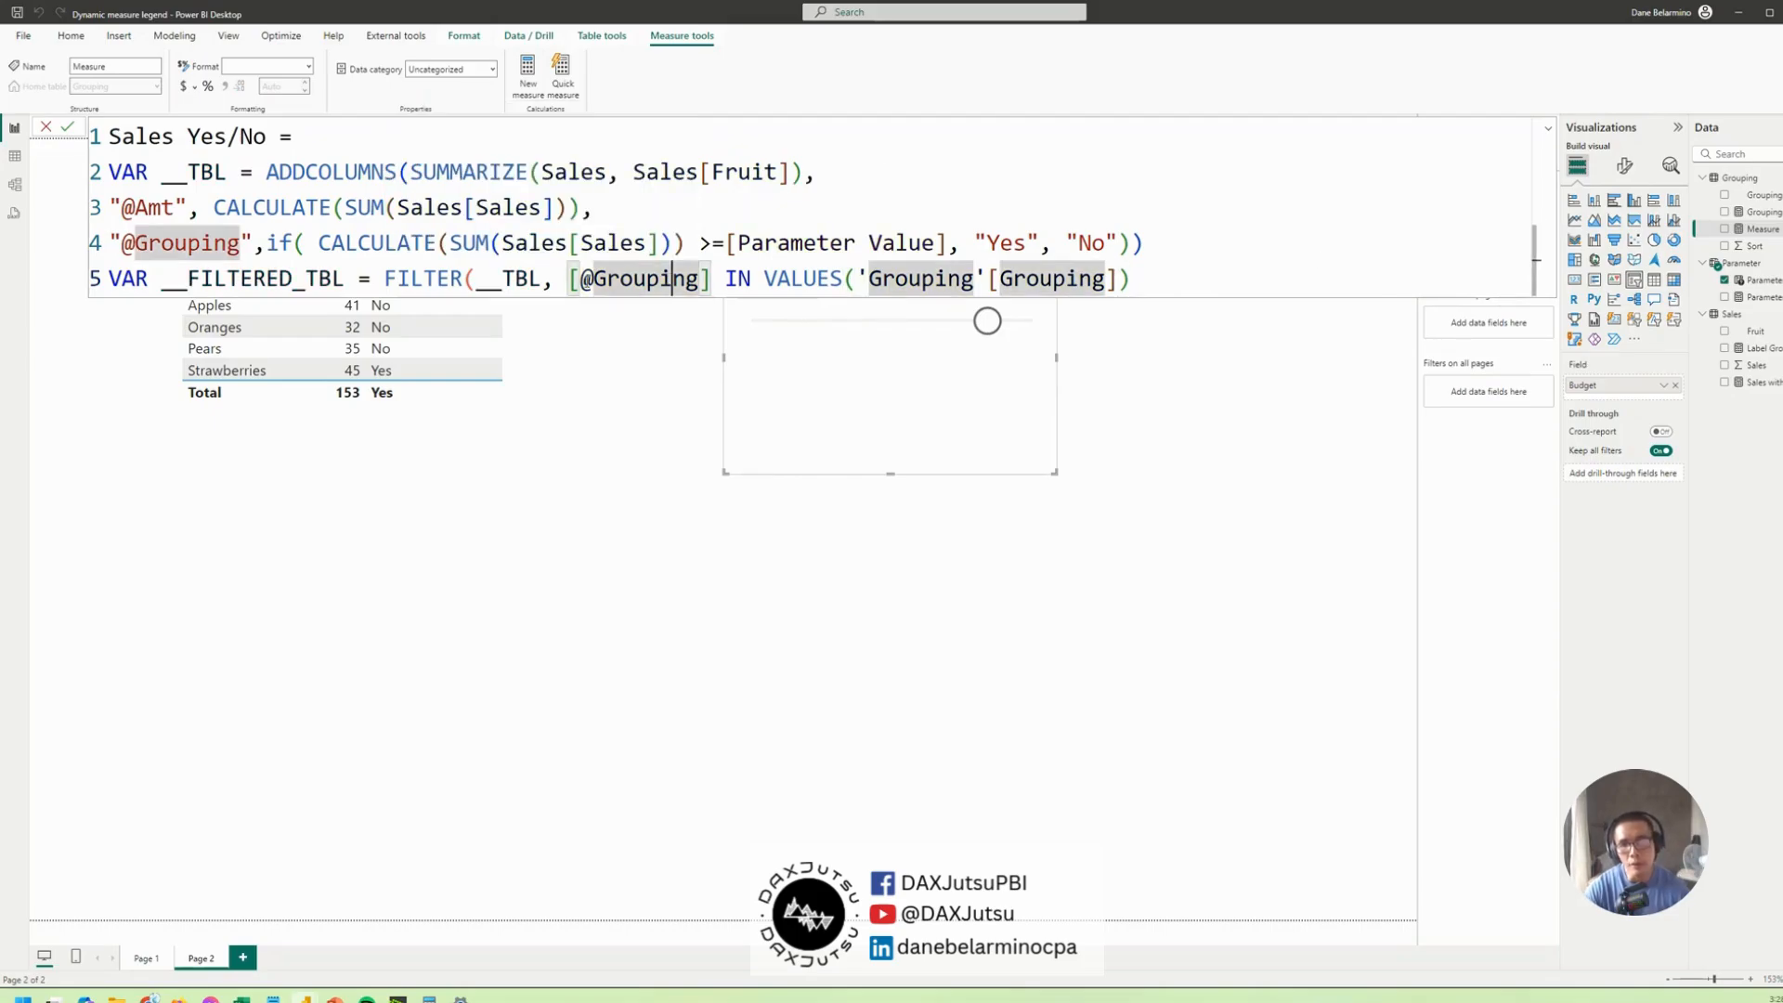
{"action": "left_click", "coordinate": [569, 279]}
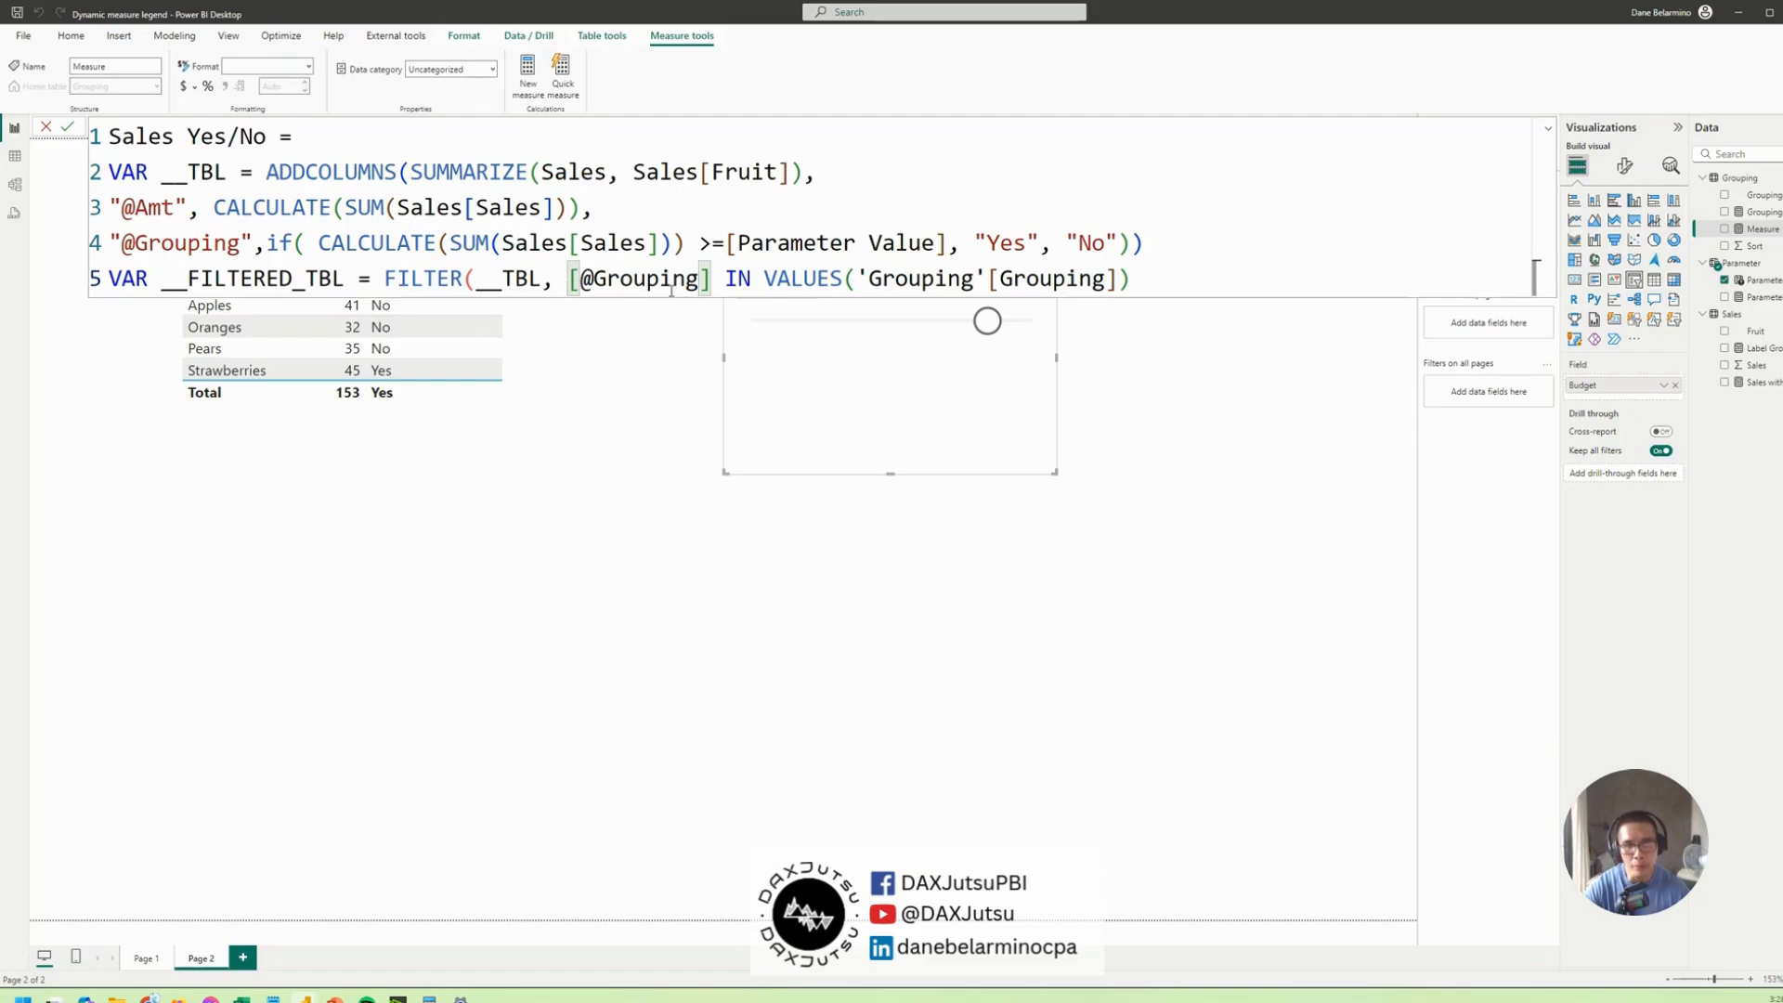
{"action": "left_click_drag", "start_coordinate": [1188, 284], "coordinate": [764, 278]}
{"action": "left_click", "coordinate": [1158, 277]}
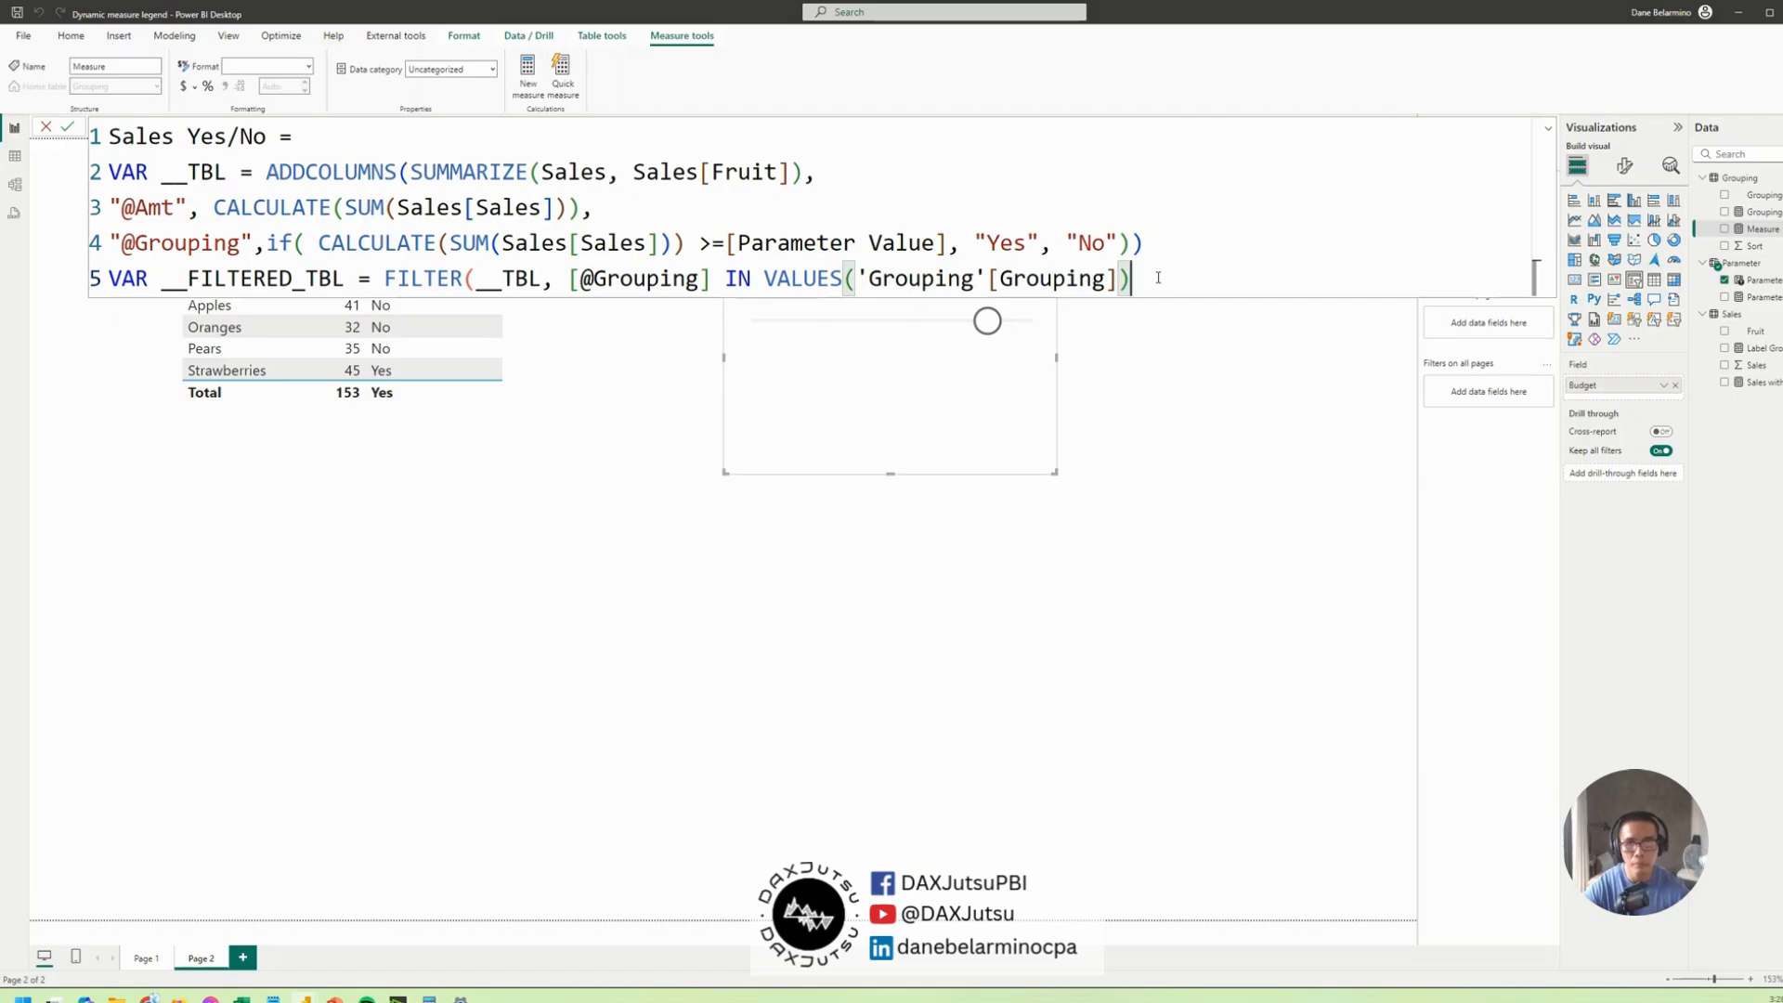
{"action": "type", "text": ")"}
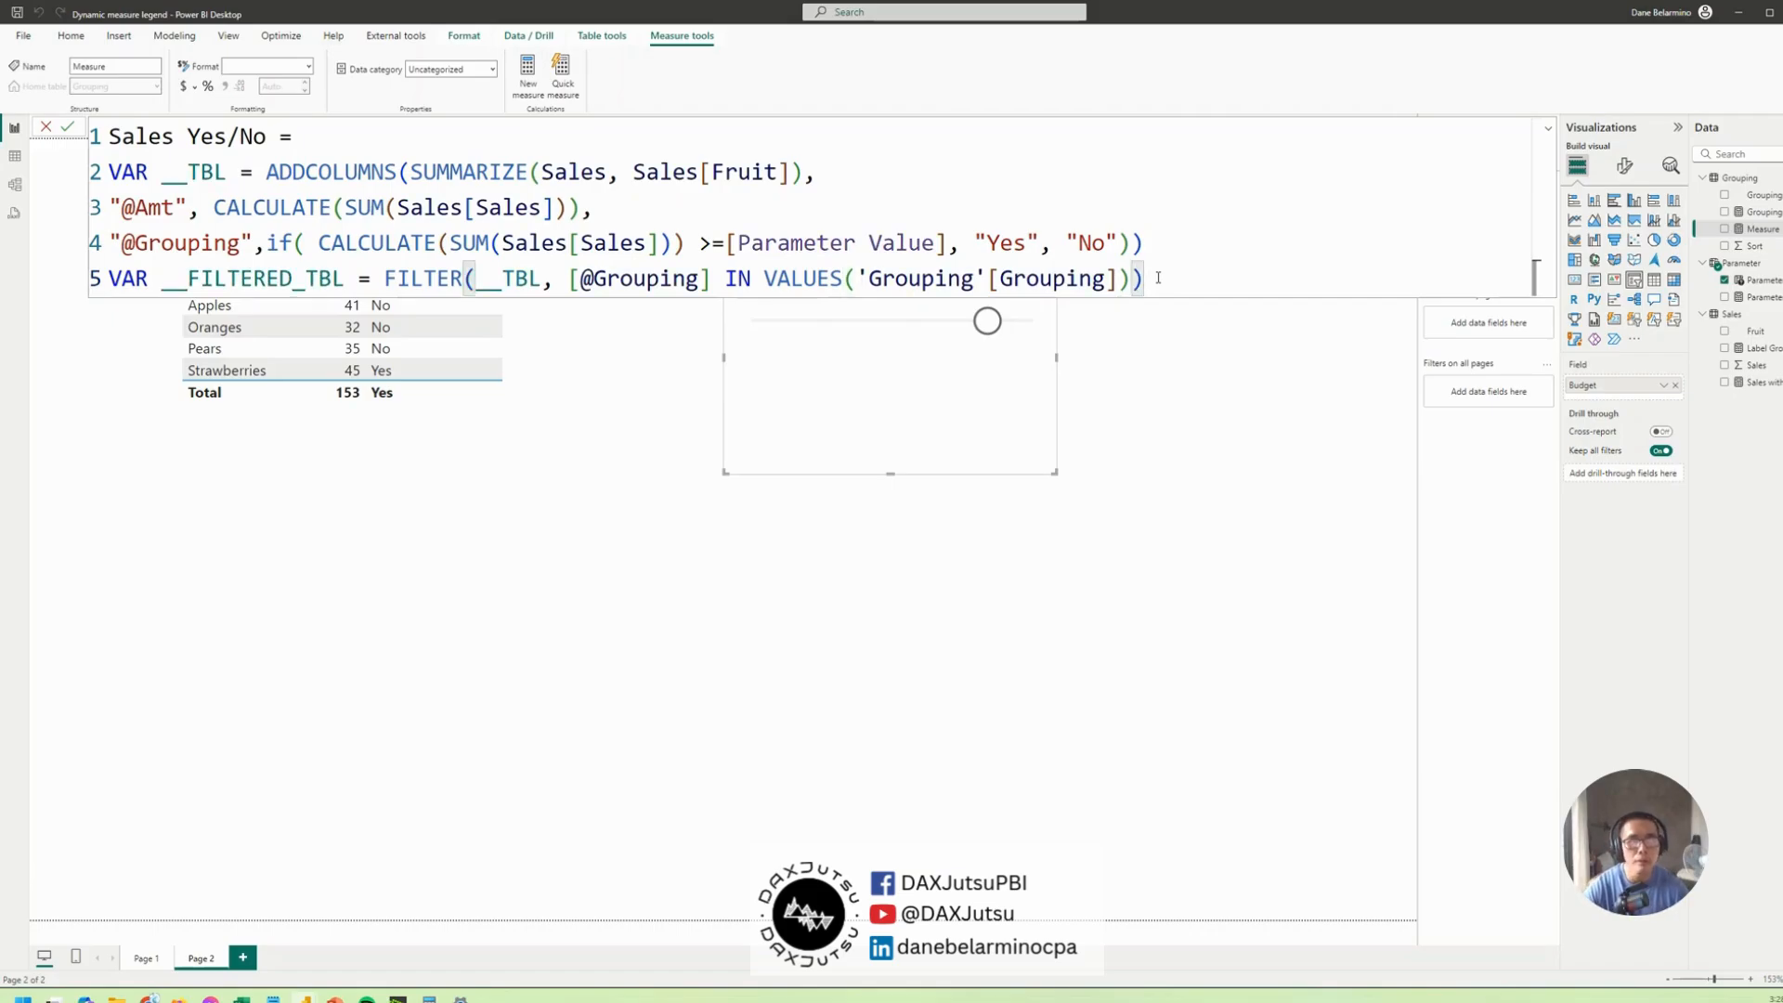
{"action": "key", "text": "shift+Return"}
{"action": "type", "text": "RETURN"}
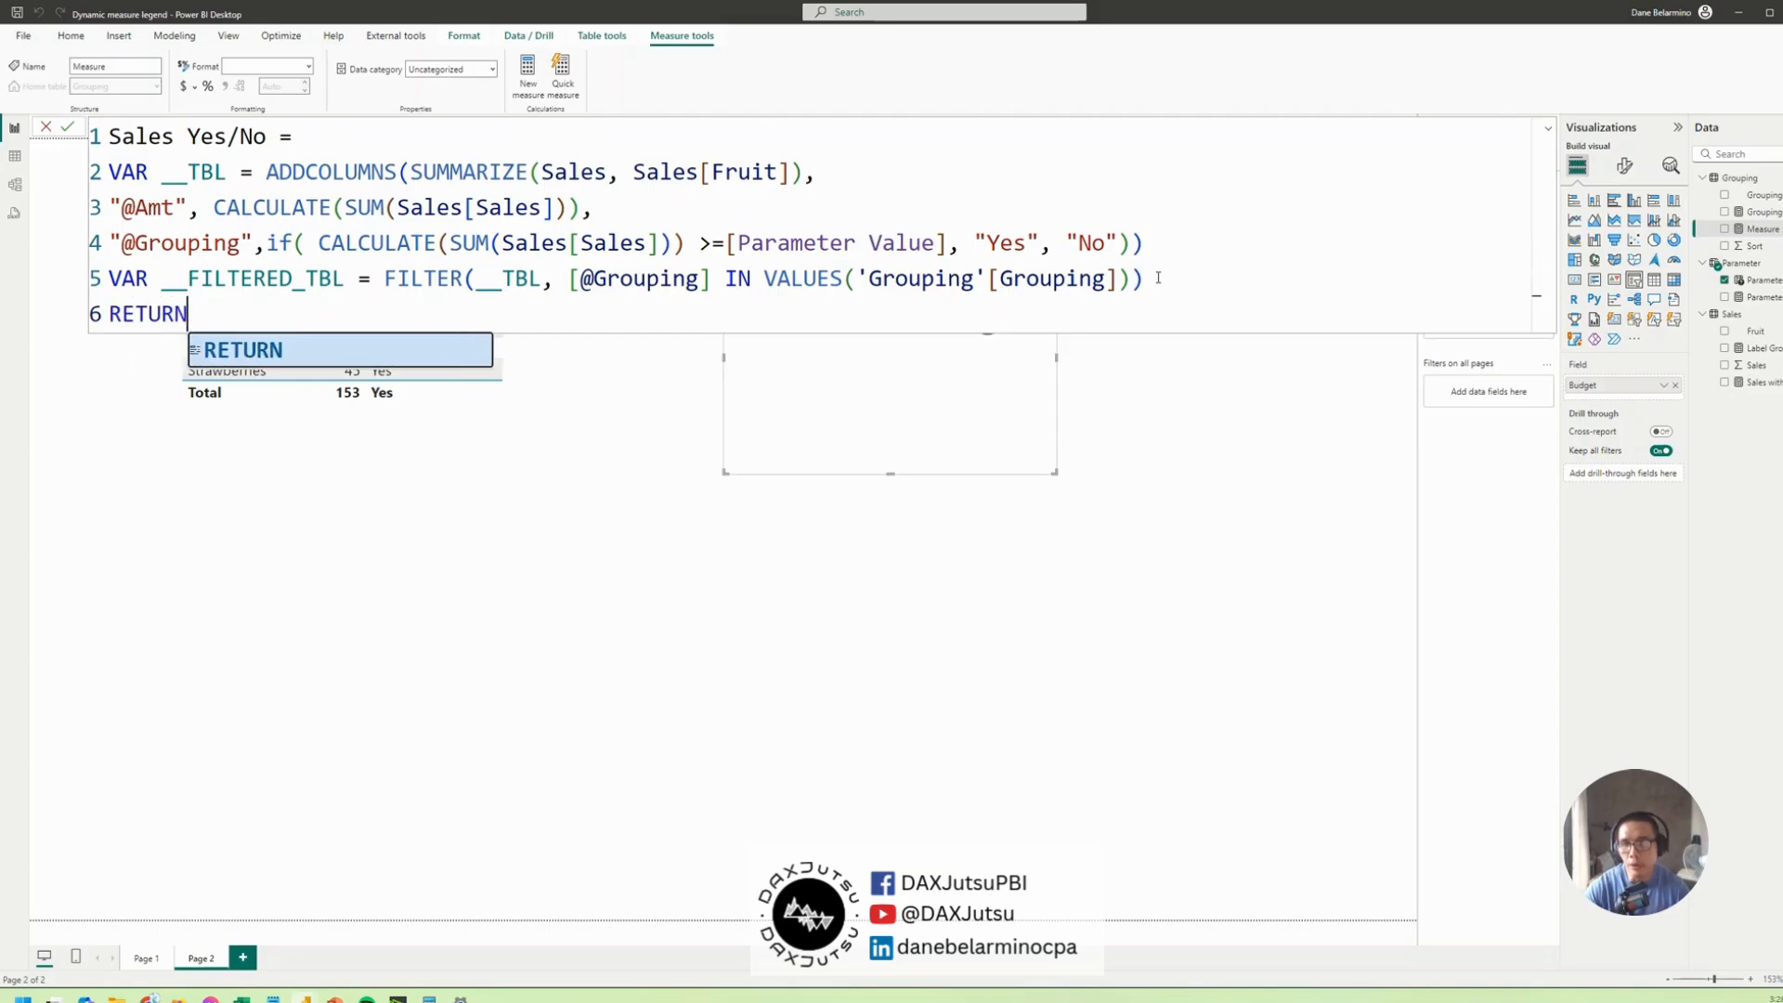
{"action": "key", "text": "shift+Return"}
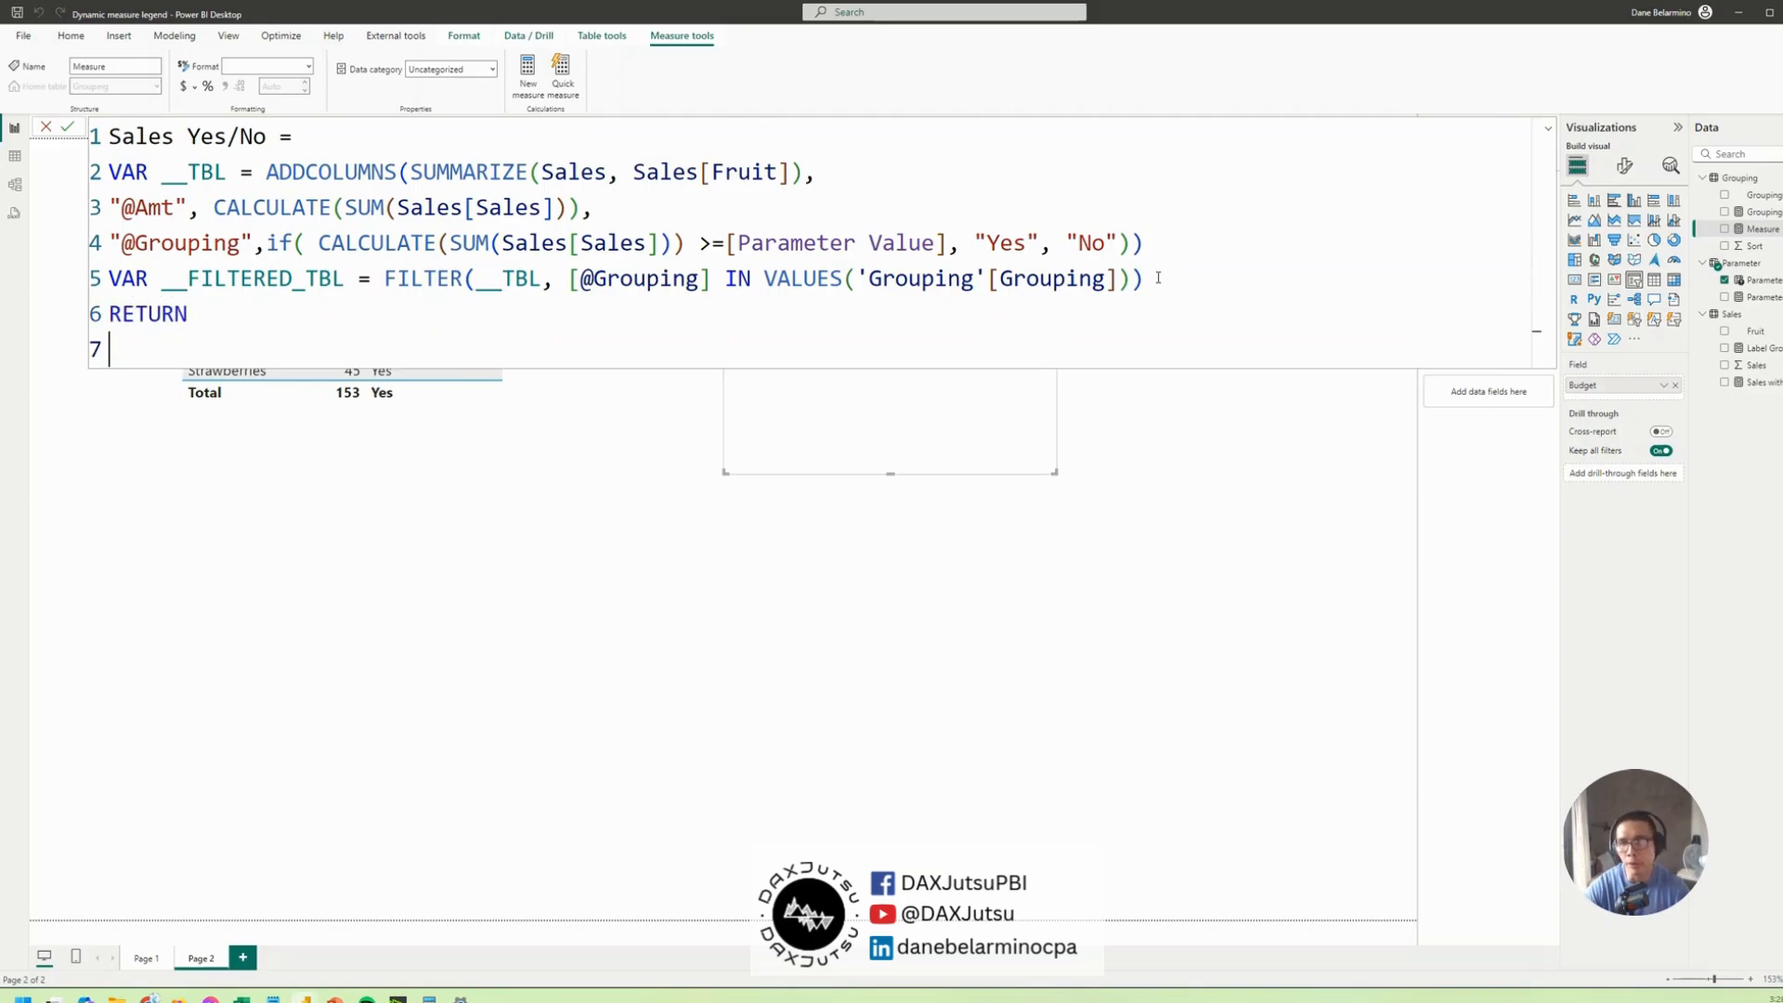
{"action": "type", "text": "SUMX("}
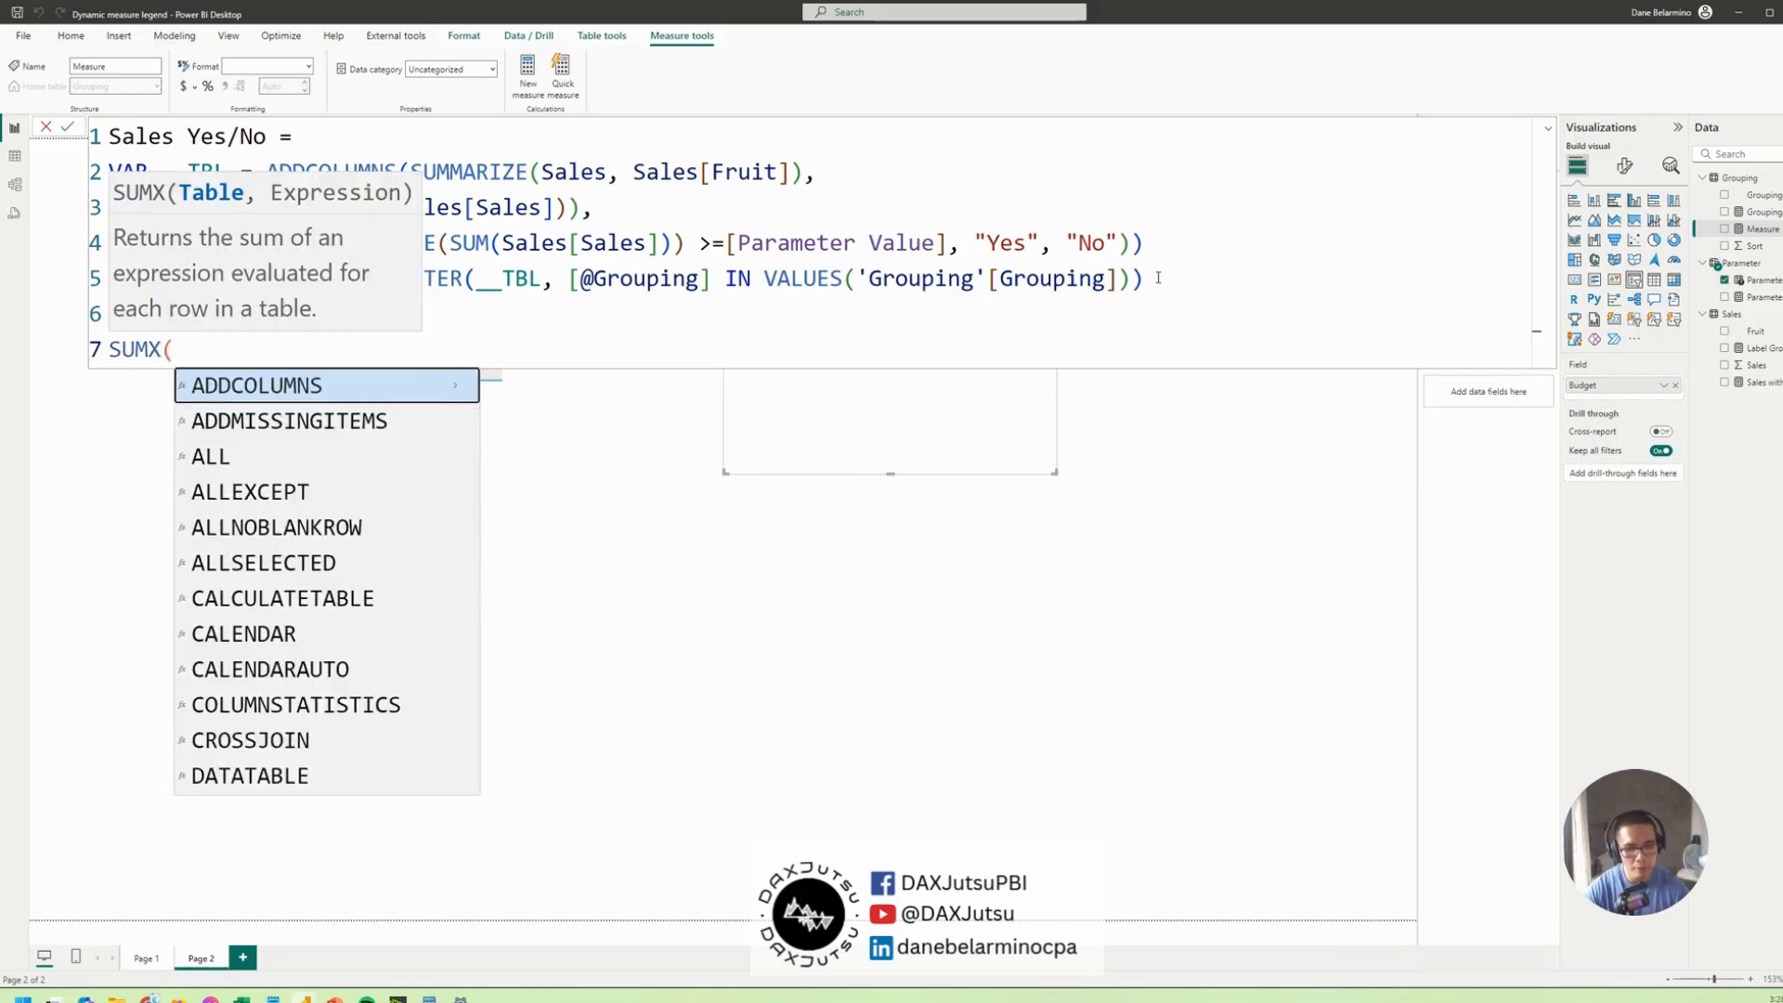
{"action": "type", "text": "__FILTERED_TBL, "}
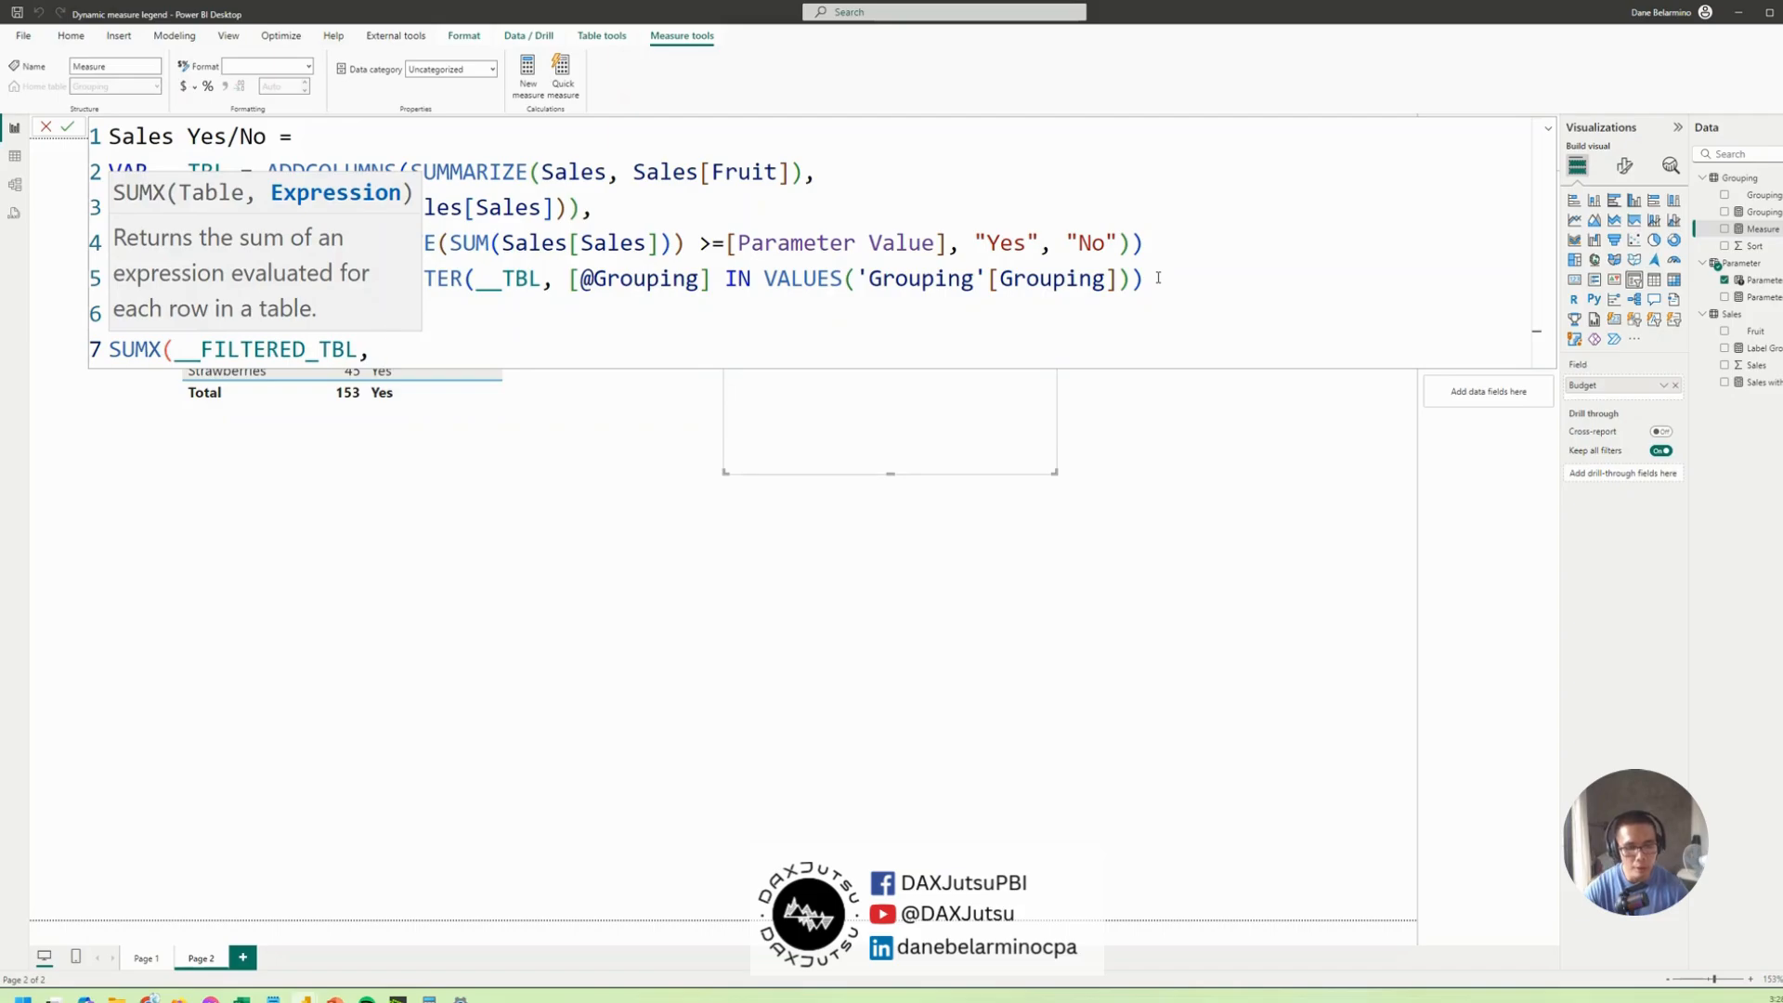
{"action": "type", "text": "[@"}
{"action": "key", "text": "Tab"}
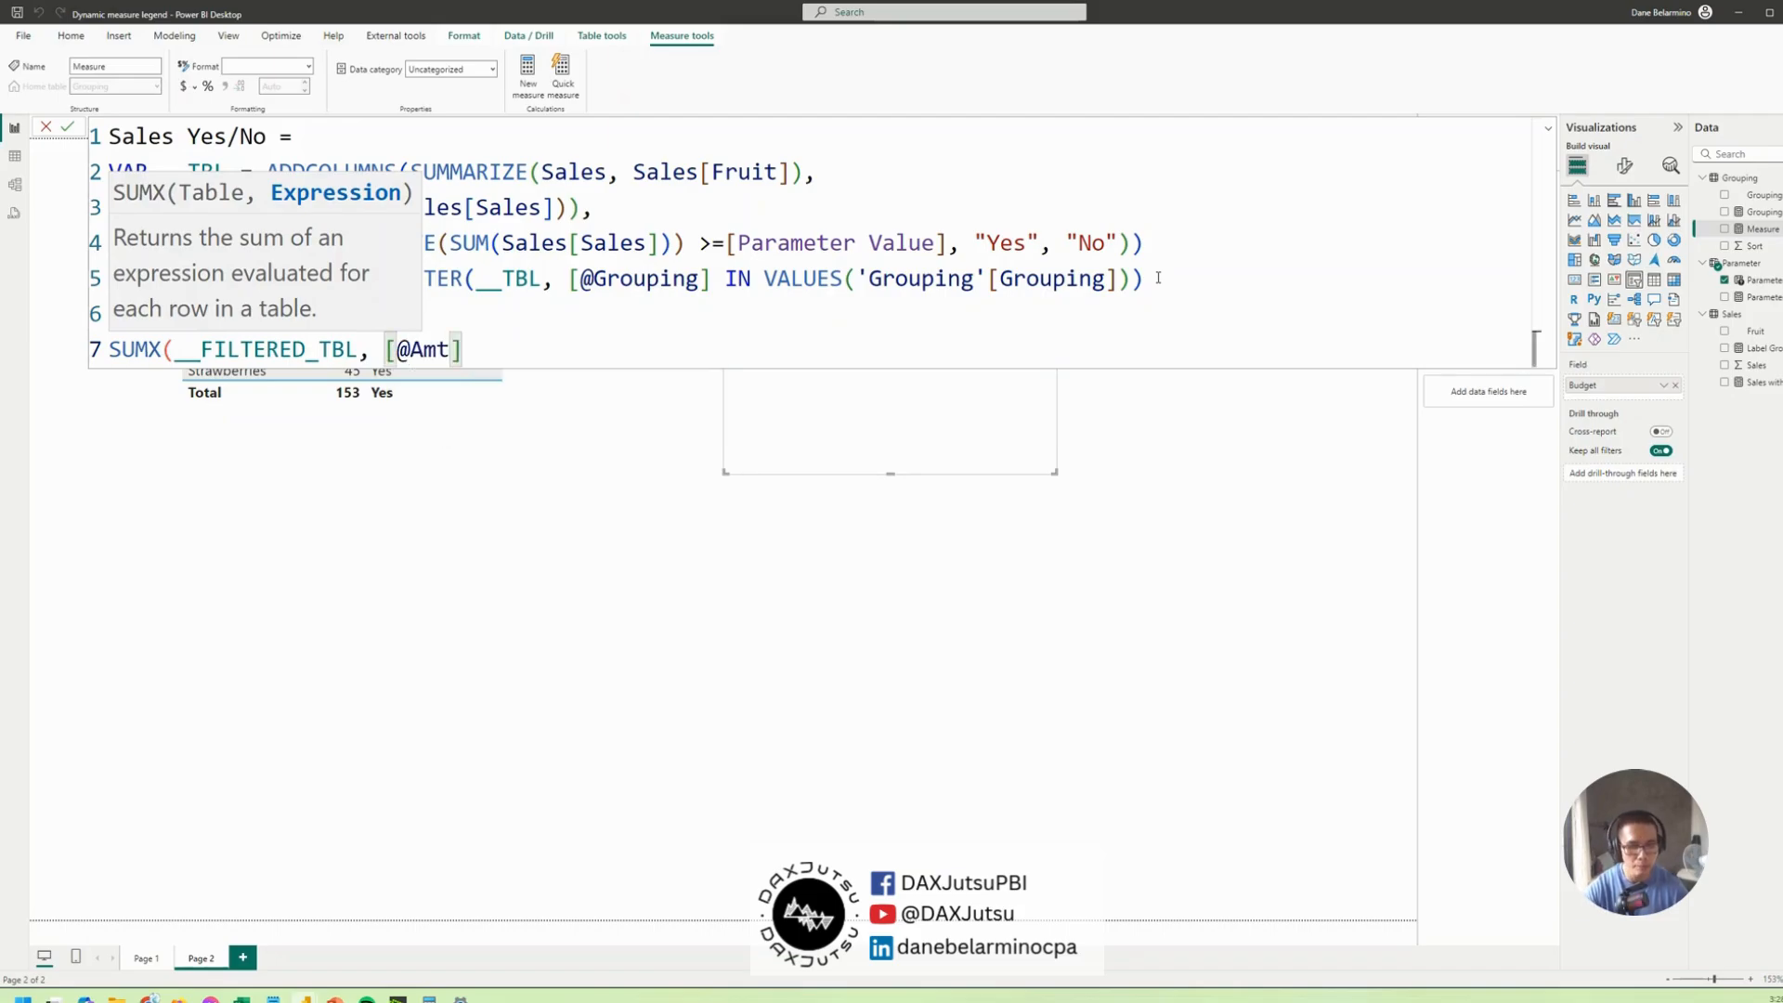
{"action": "type", "text": ")"}
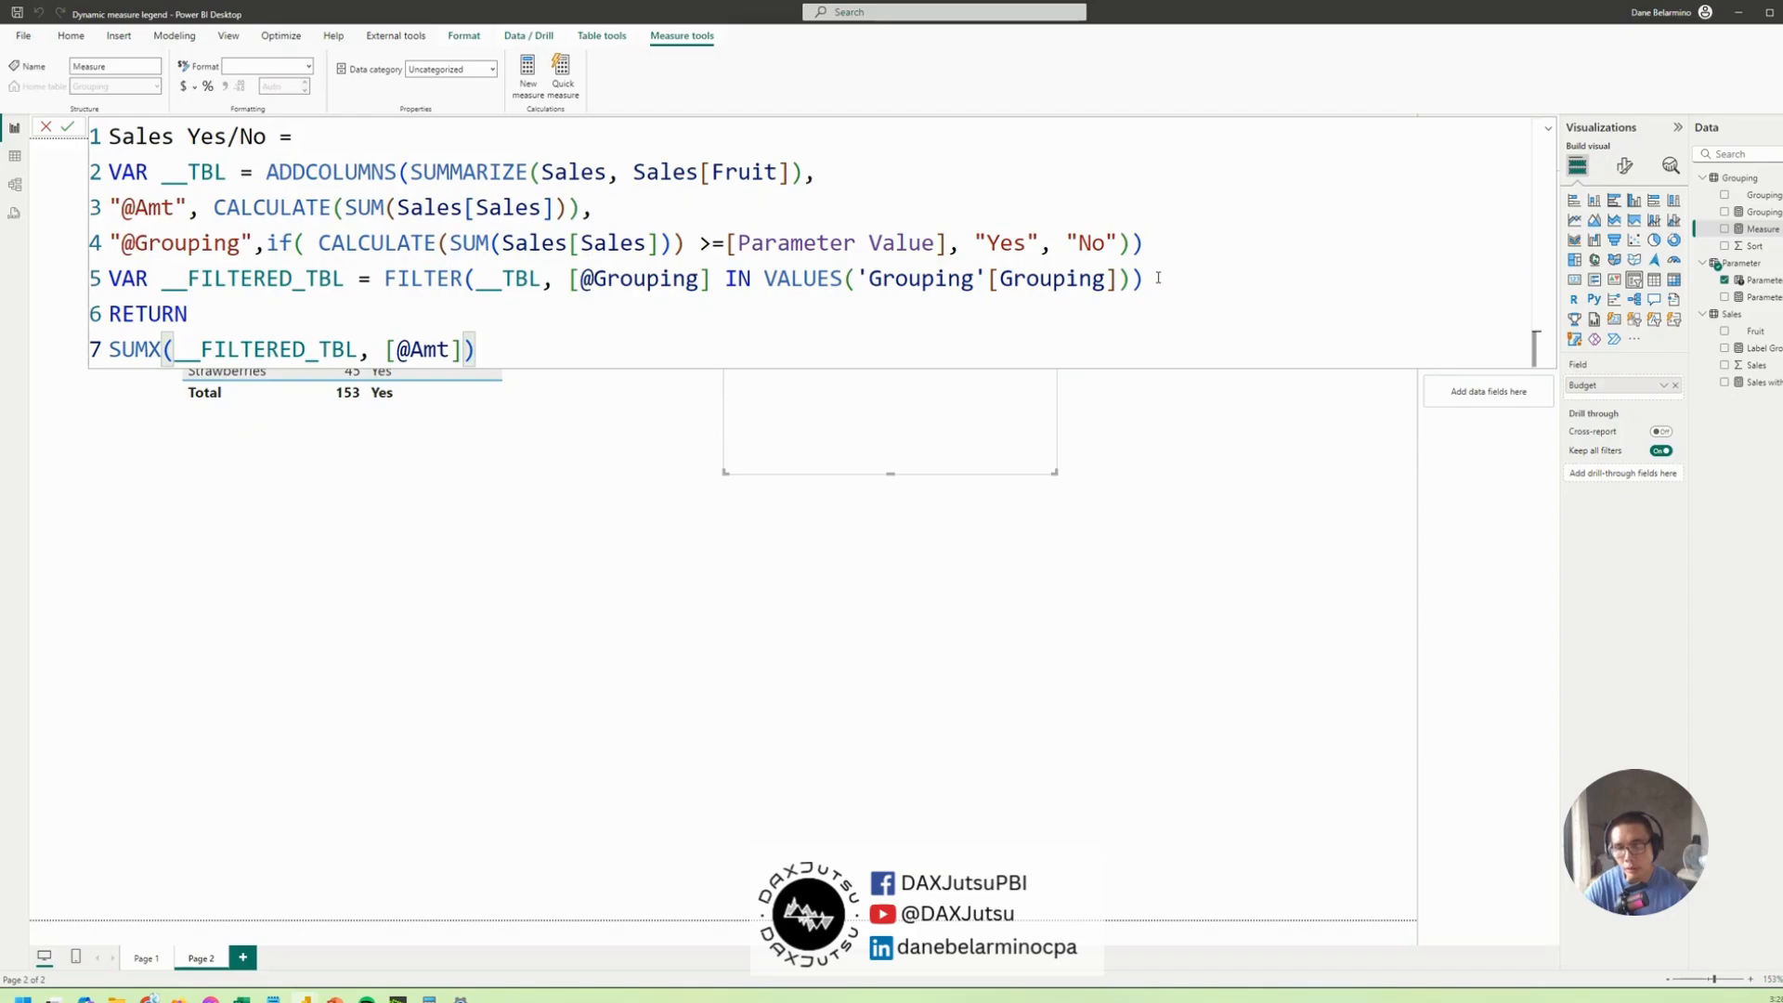
{"action": "key", "text": "Return"}
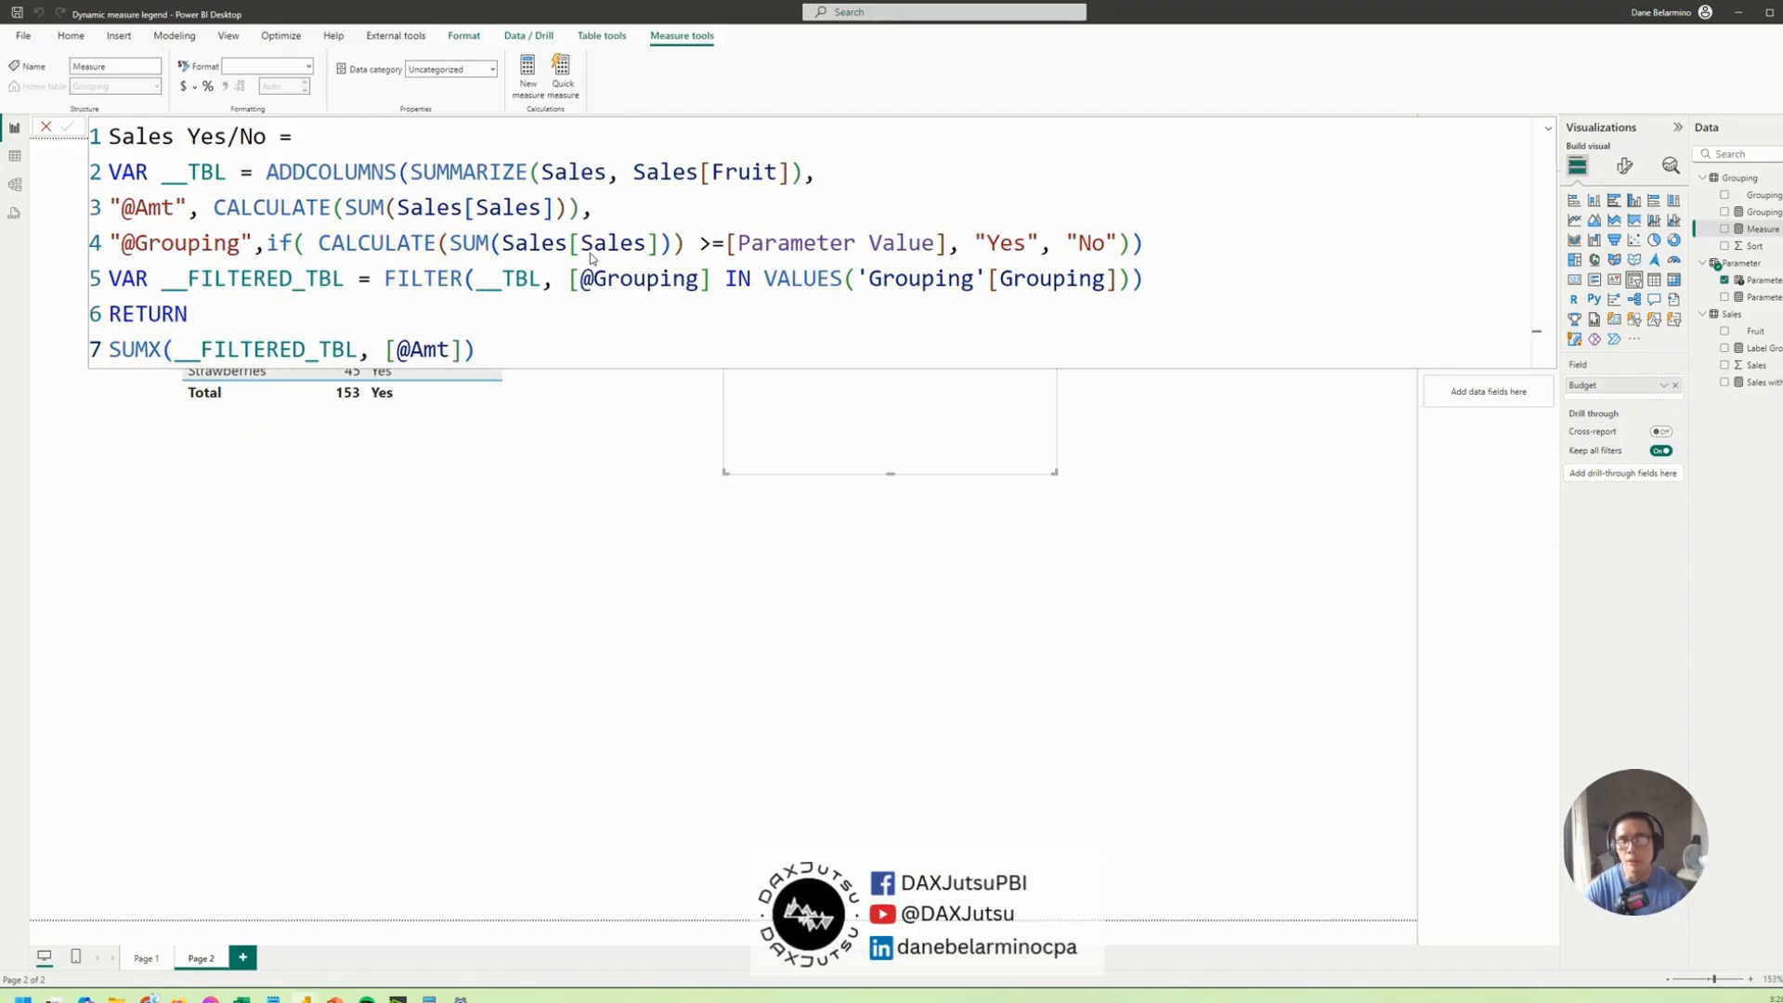
Widen the fruit sales table and reposition it to free up space on the report canvas
{"action": "left_click", "coordinate": [457, 527]}
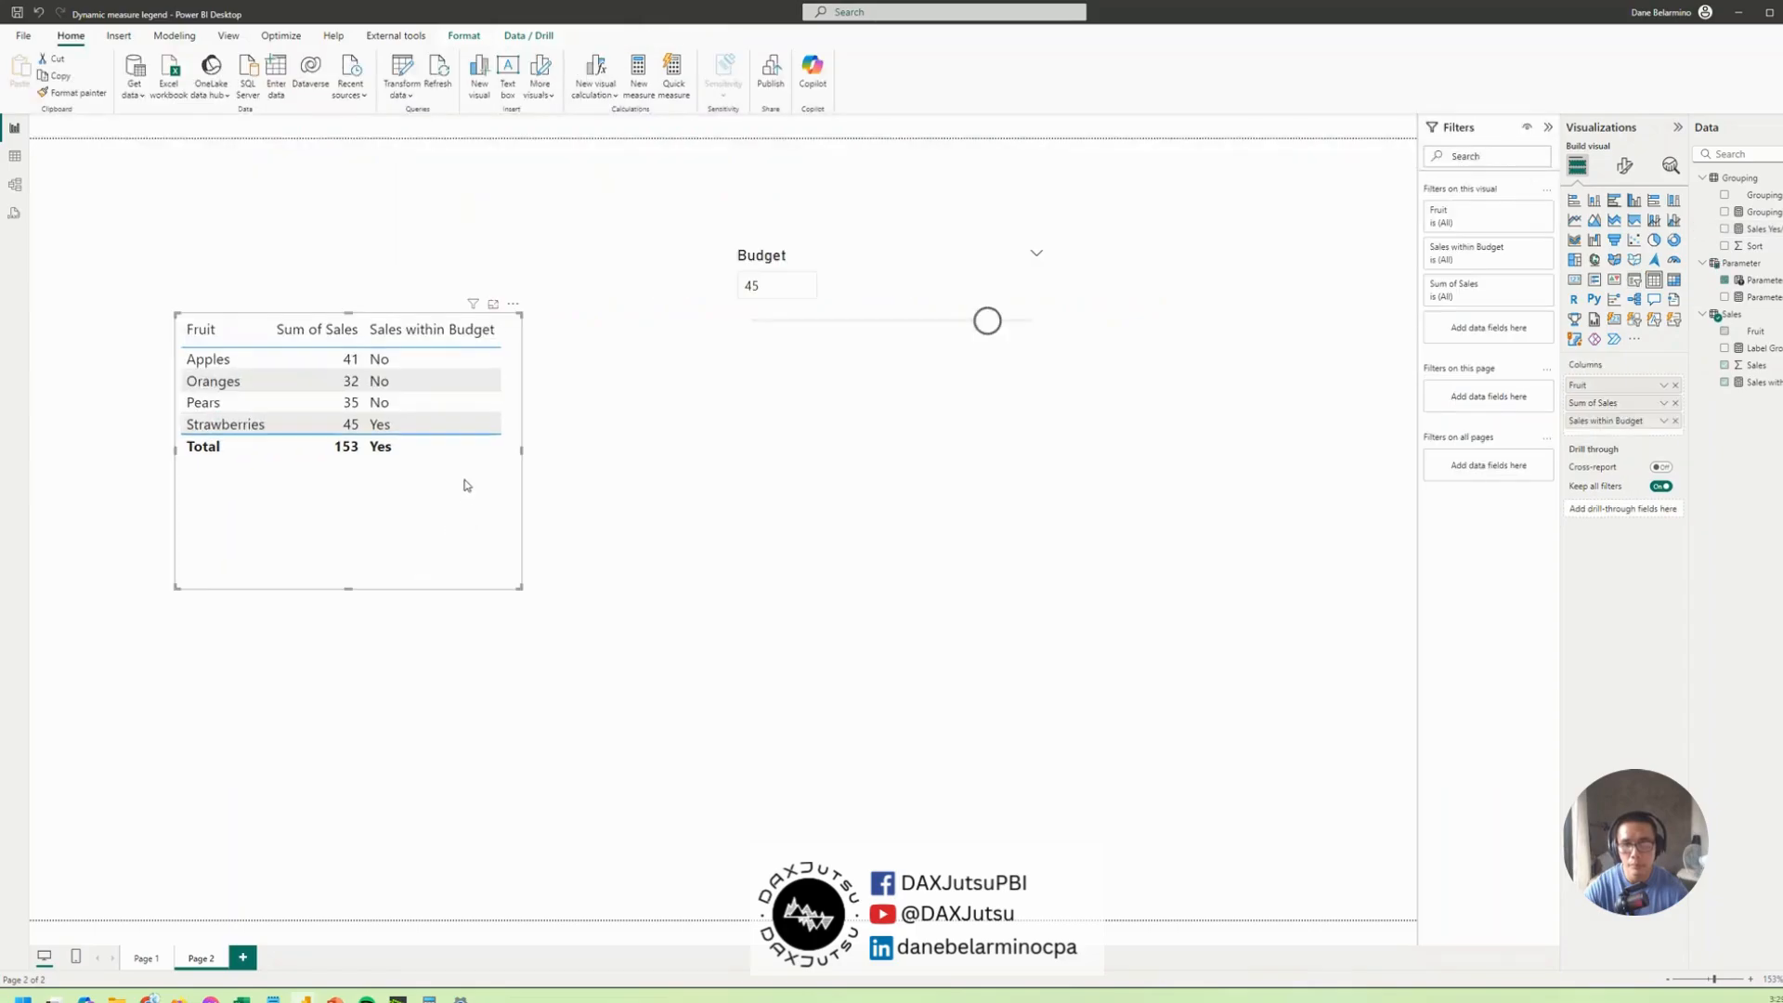
{"action": "left_click_drag", "start_coordinate": [501, 555], "coordinate": [612, 537]}
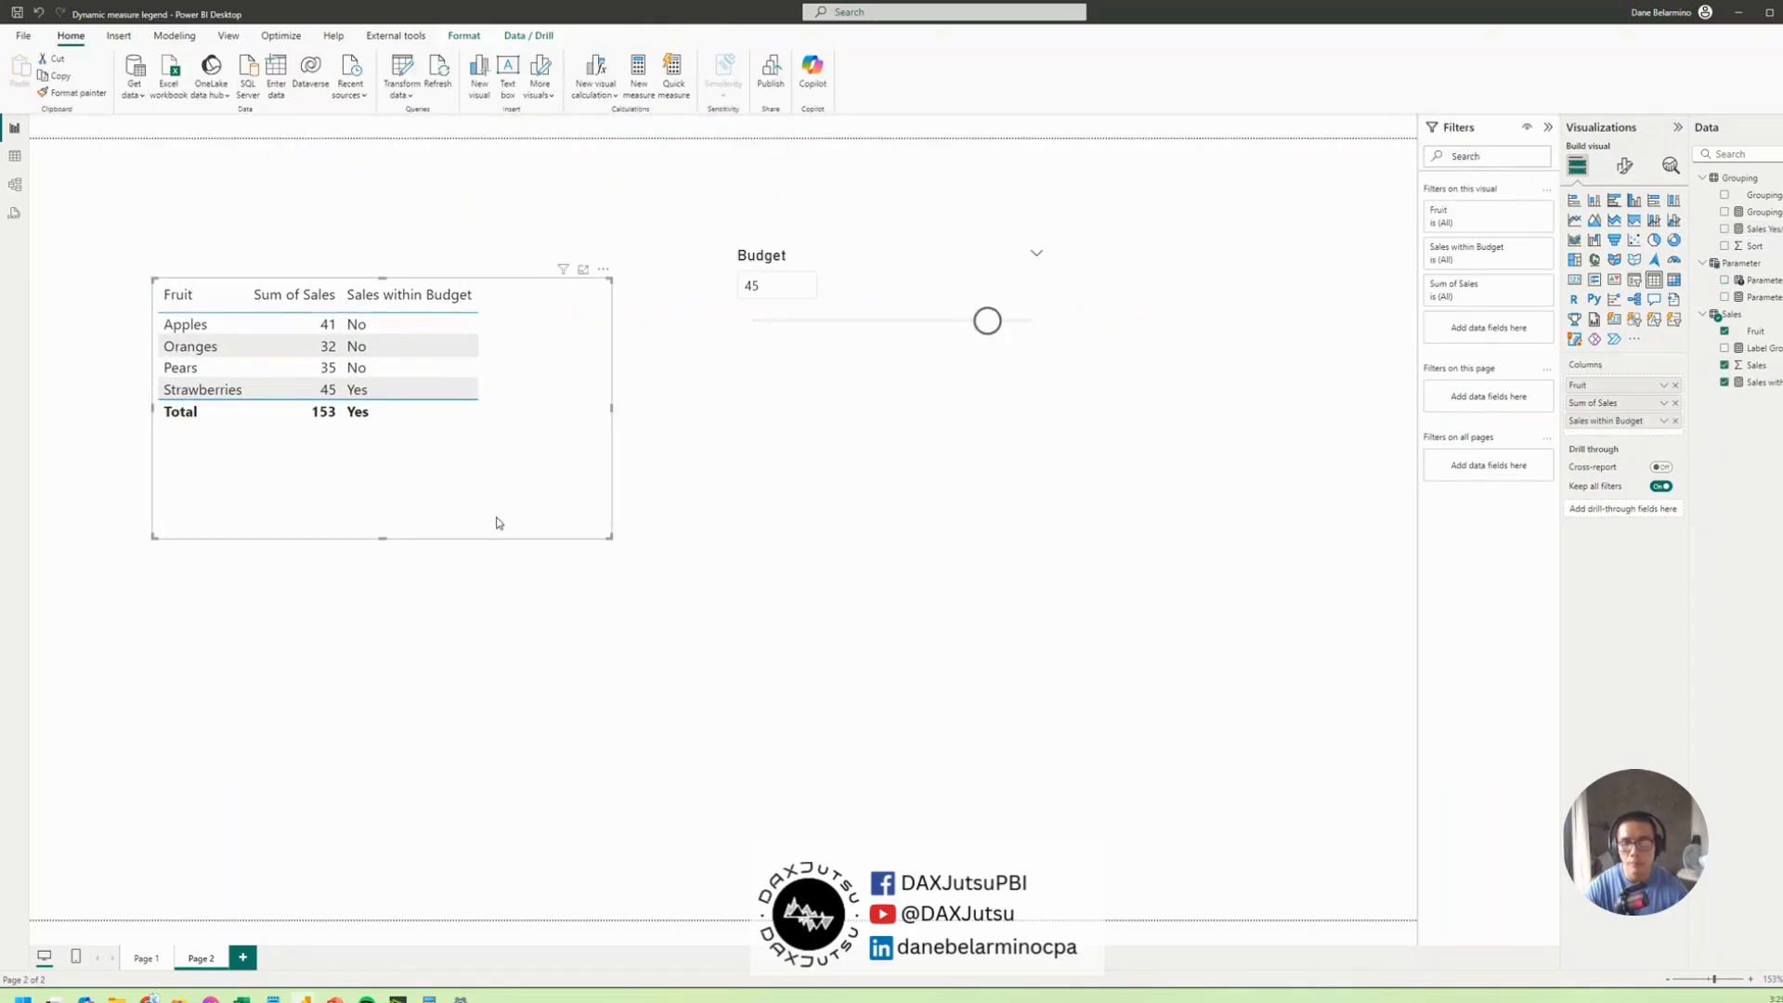
{"action": "left_click_drag", "start_coordinate": [498, 521], "coordinate": [440, 518]}
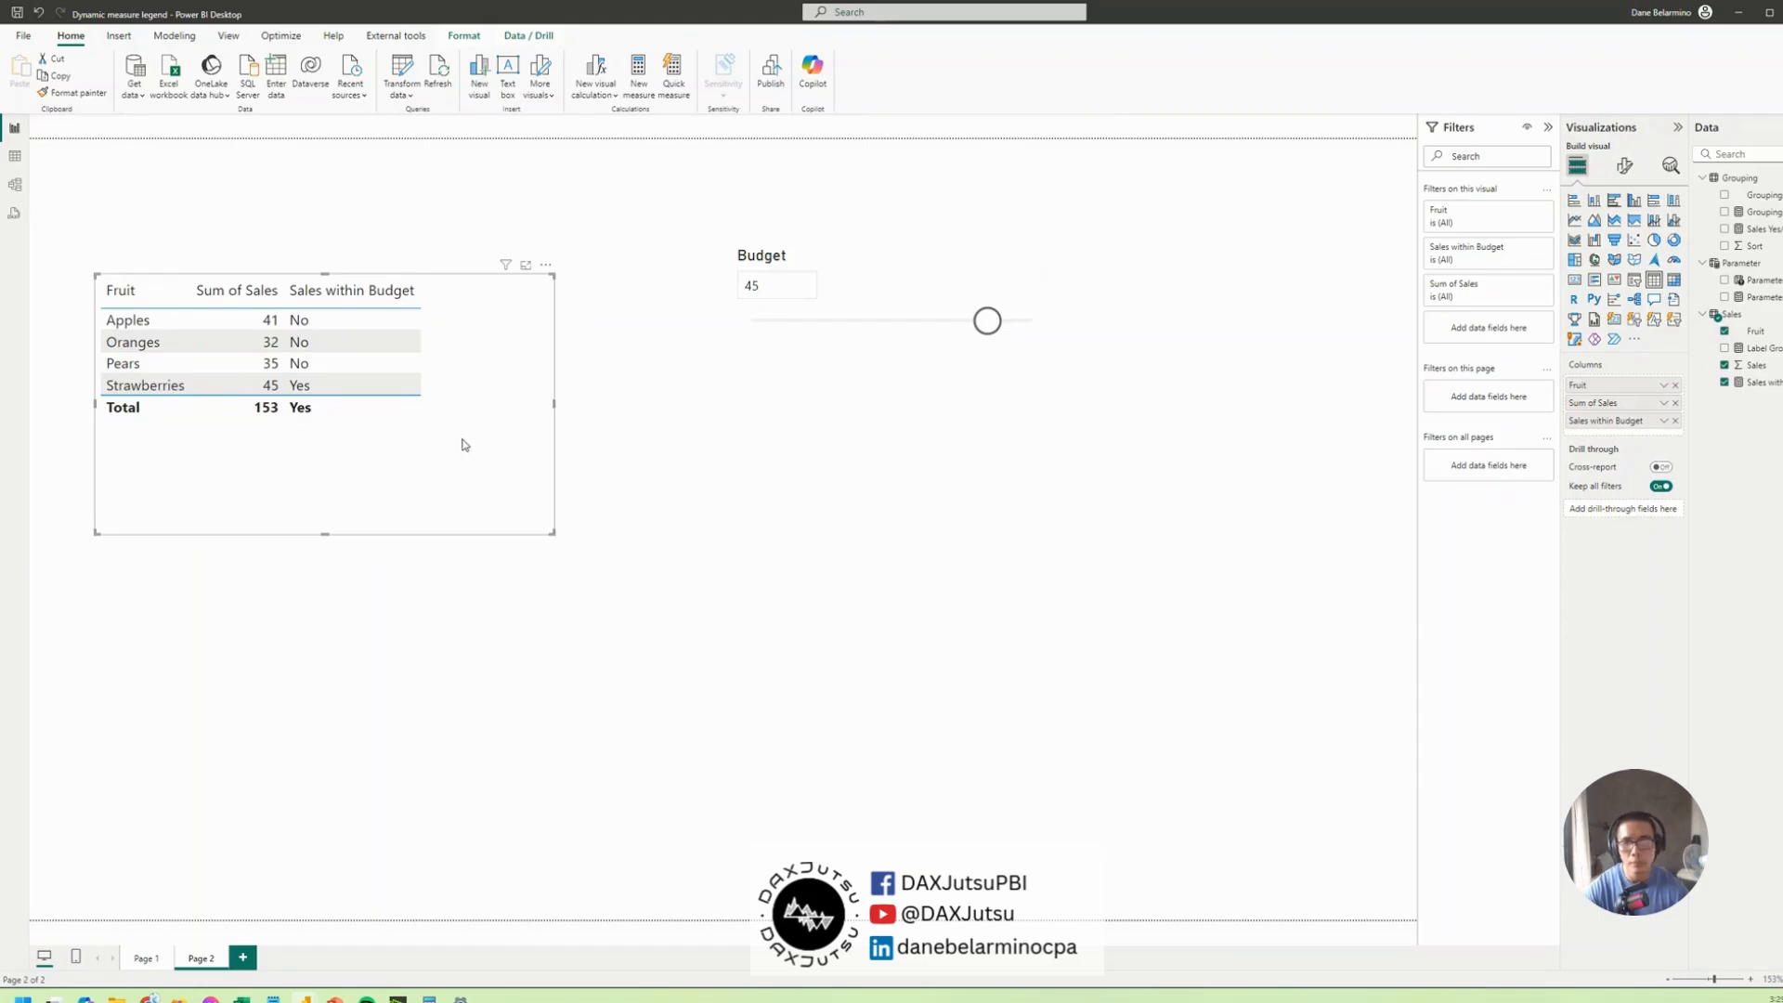
{"action": "left_click_drag", "start_coordinate": [465, 442], "coordinate": [465, 414]}
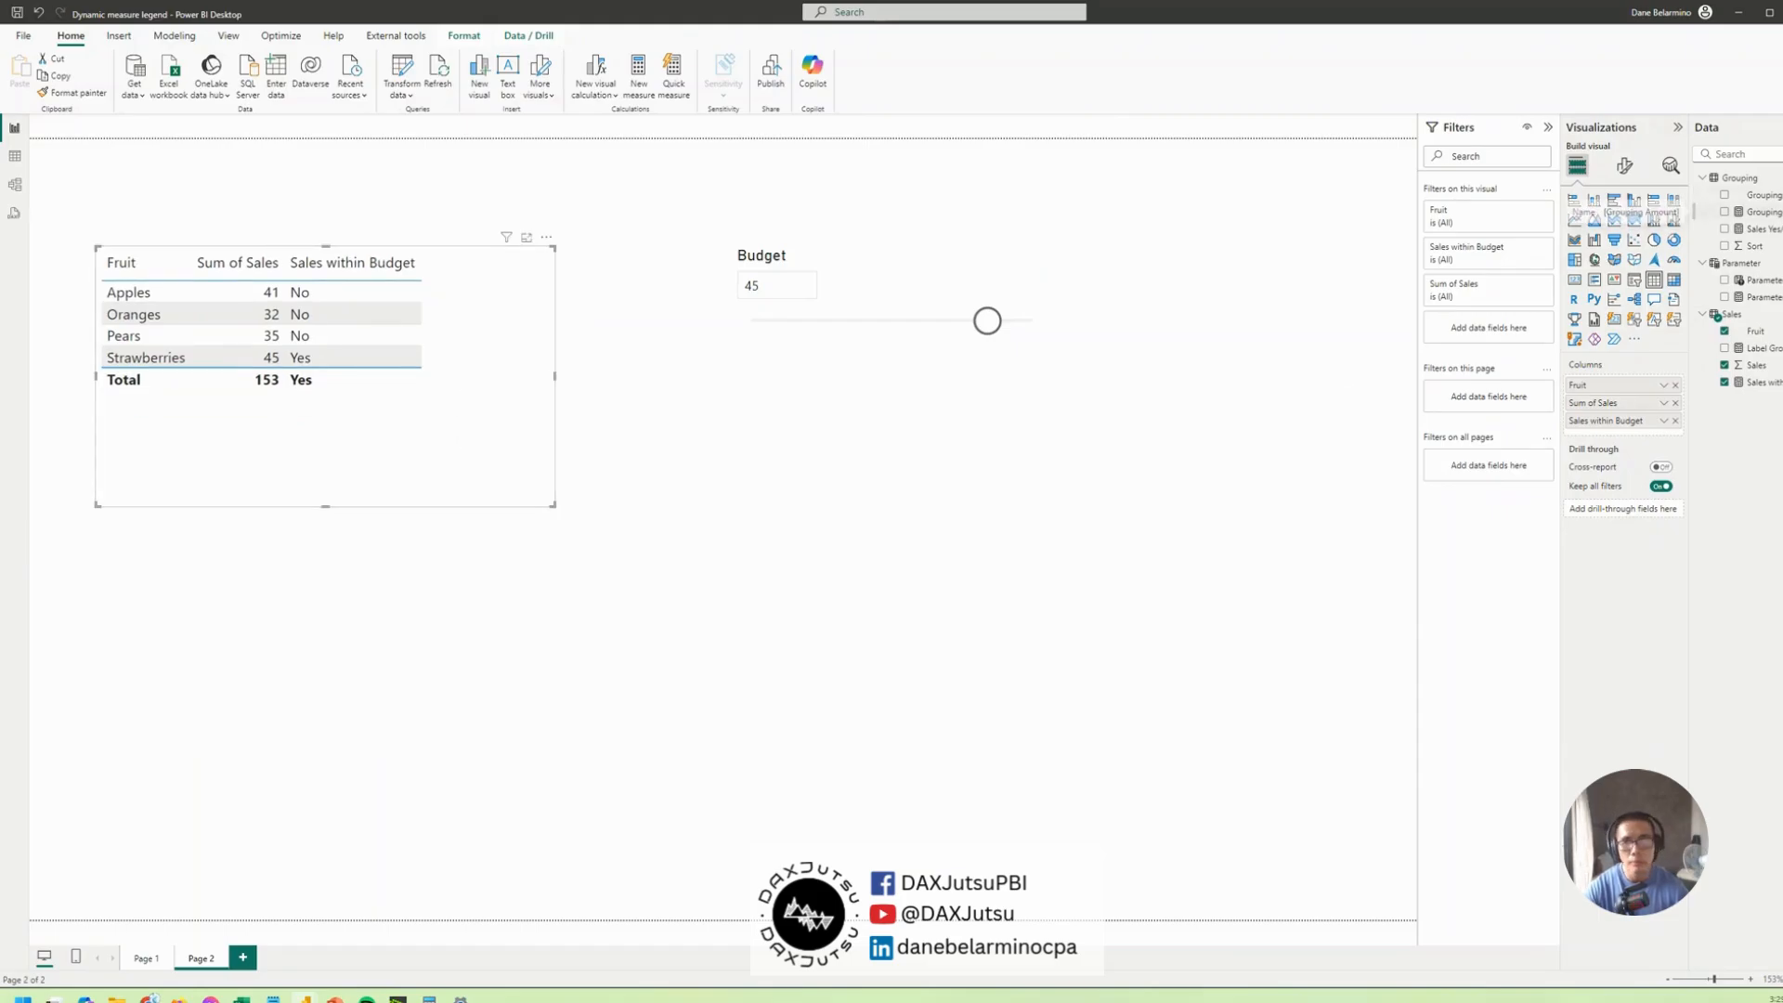
Move the Budget slicer higher on the canvas and make it wider and shorter
{"action": "left_click", "coordinate": [1027, 394]}
{"action": "left_click_drag", "start_coordinate": [1027, 394], "coordinate": [1089, 307]}
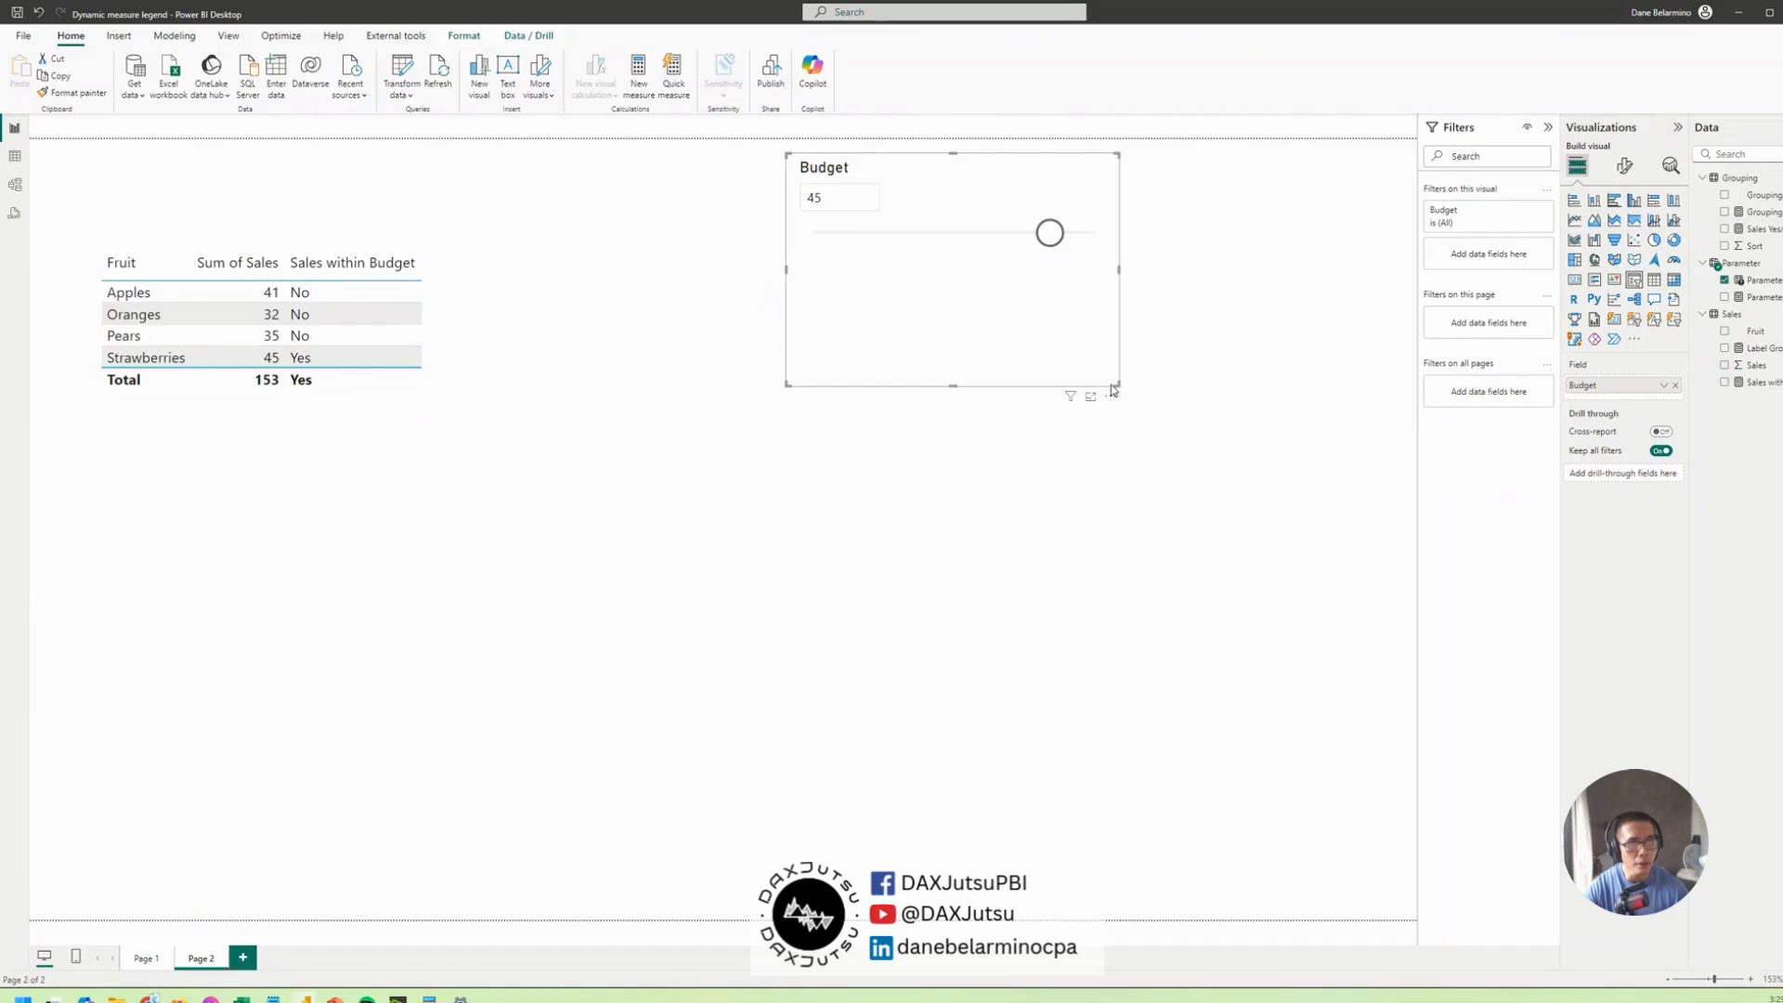
{"action": "left_click_drag", "start_coordinate": [1117, 384], "coordinate": [1204, 320]}
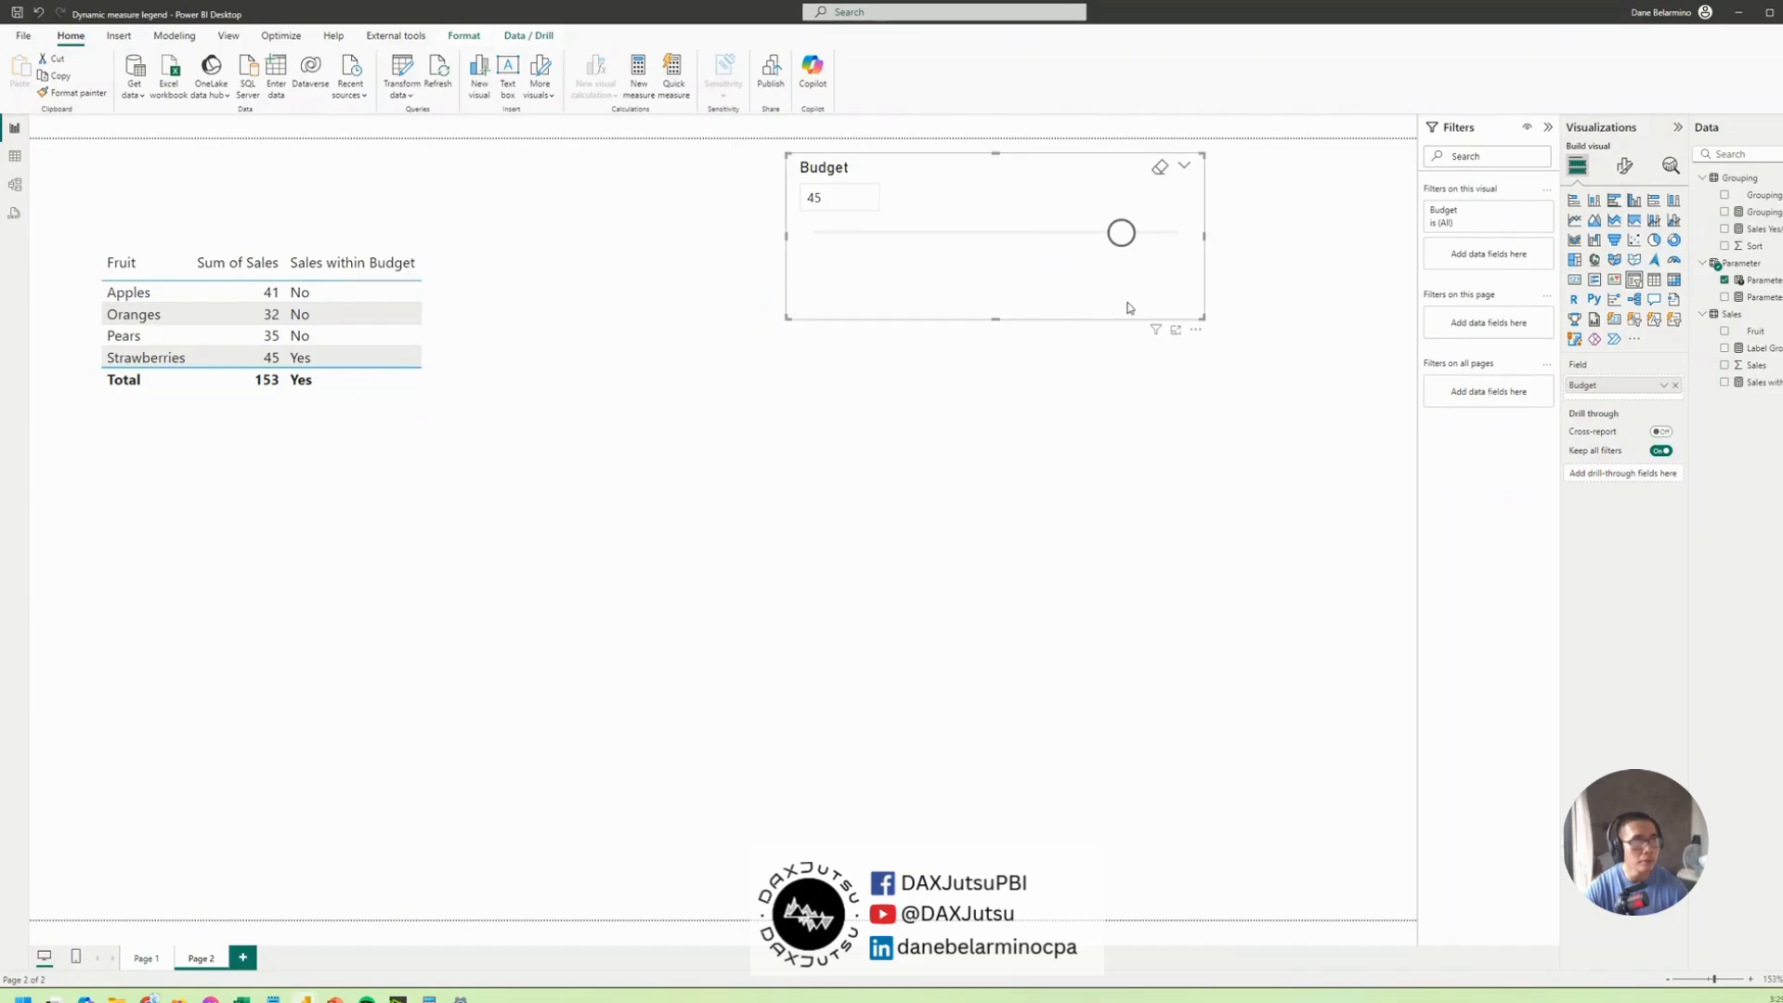
{"action": "left_click", "coordinate": [385, 466]}
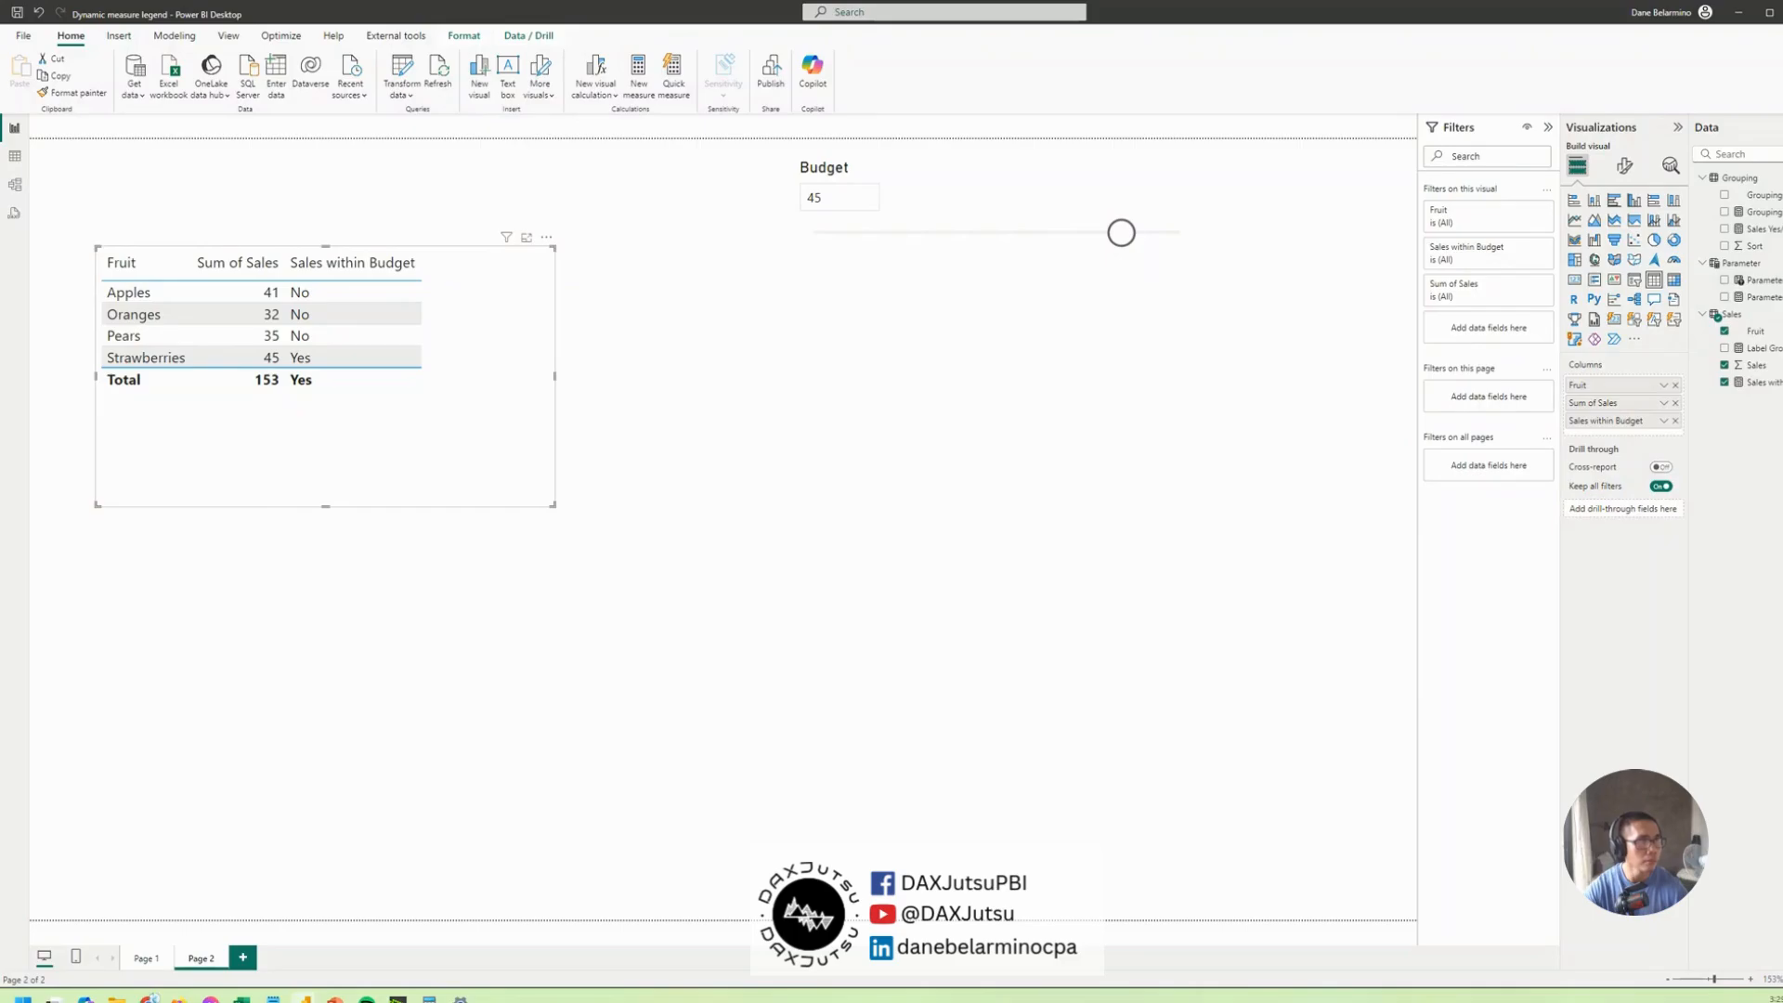
{"action": "left_click", "coordinate": [1726, 197]}
{"action": "key", "text": "ctrl+z"}
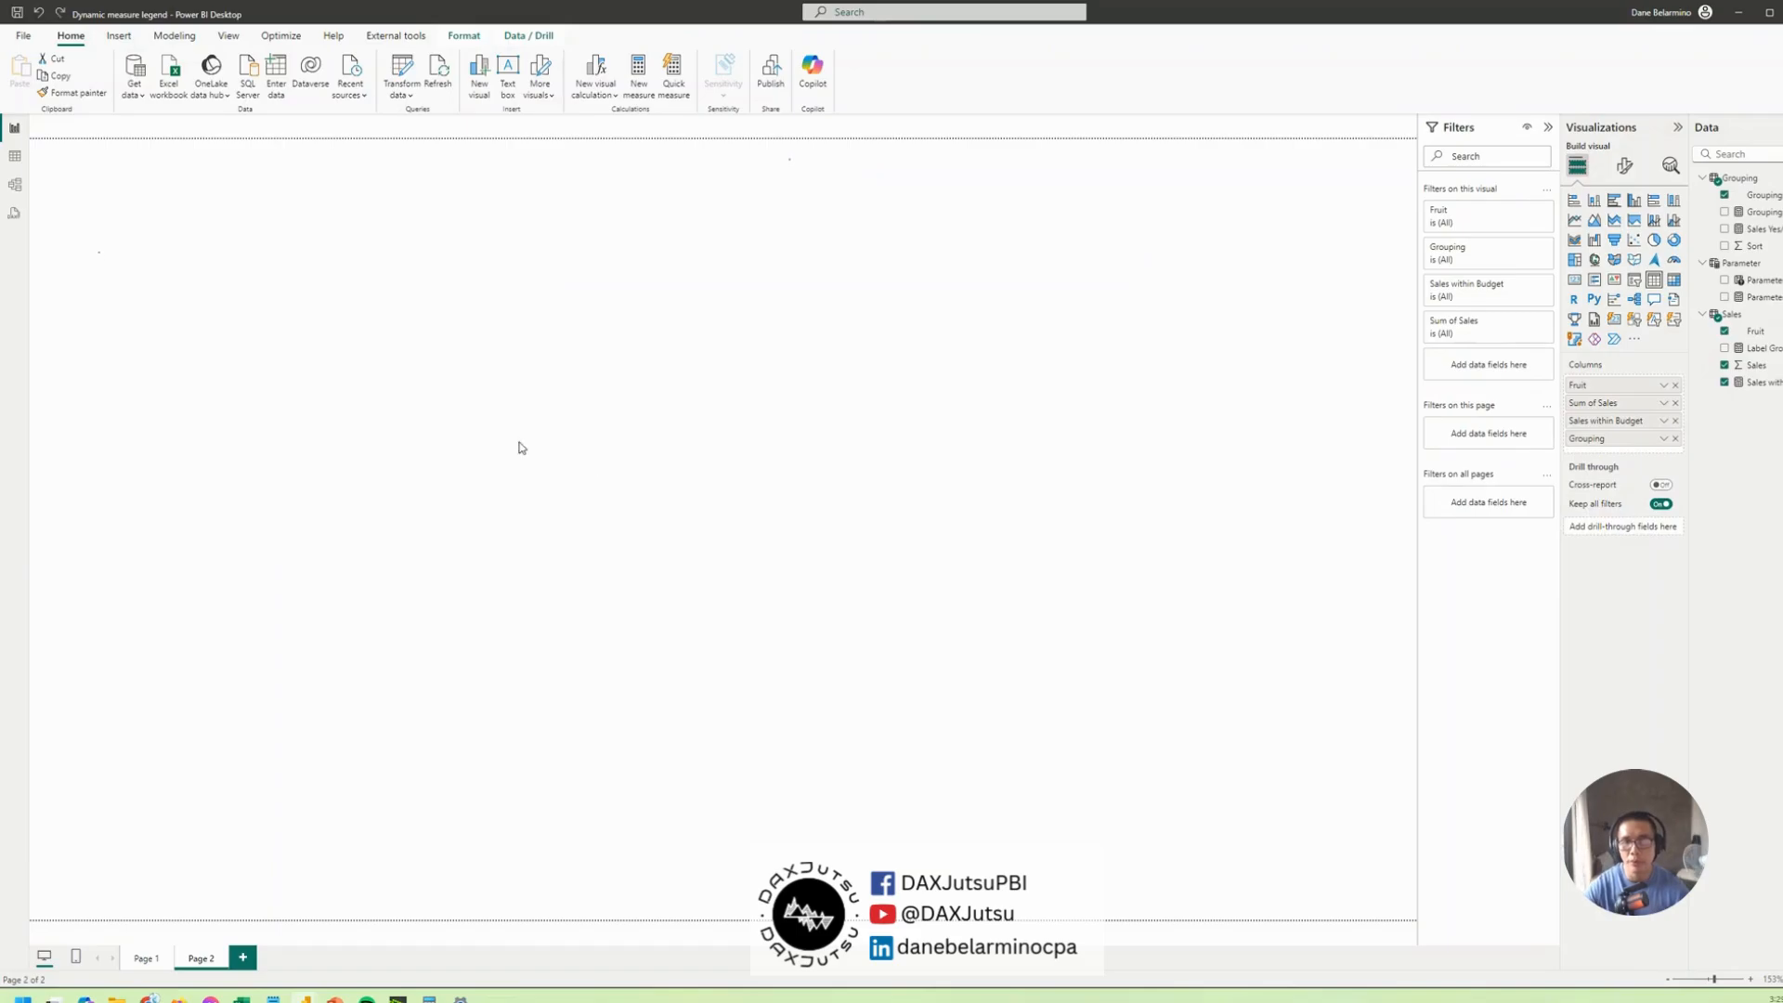
Create a separate table visual with Grouping and Sales Yes/No, and place it slightly enlarged beside the fruit sales table
{"action": "left_click", "coordinate": [1210, 533]}
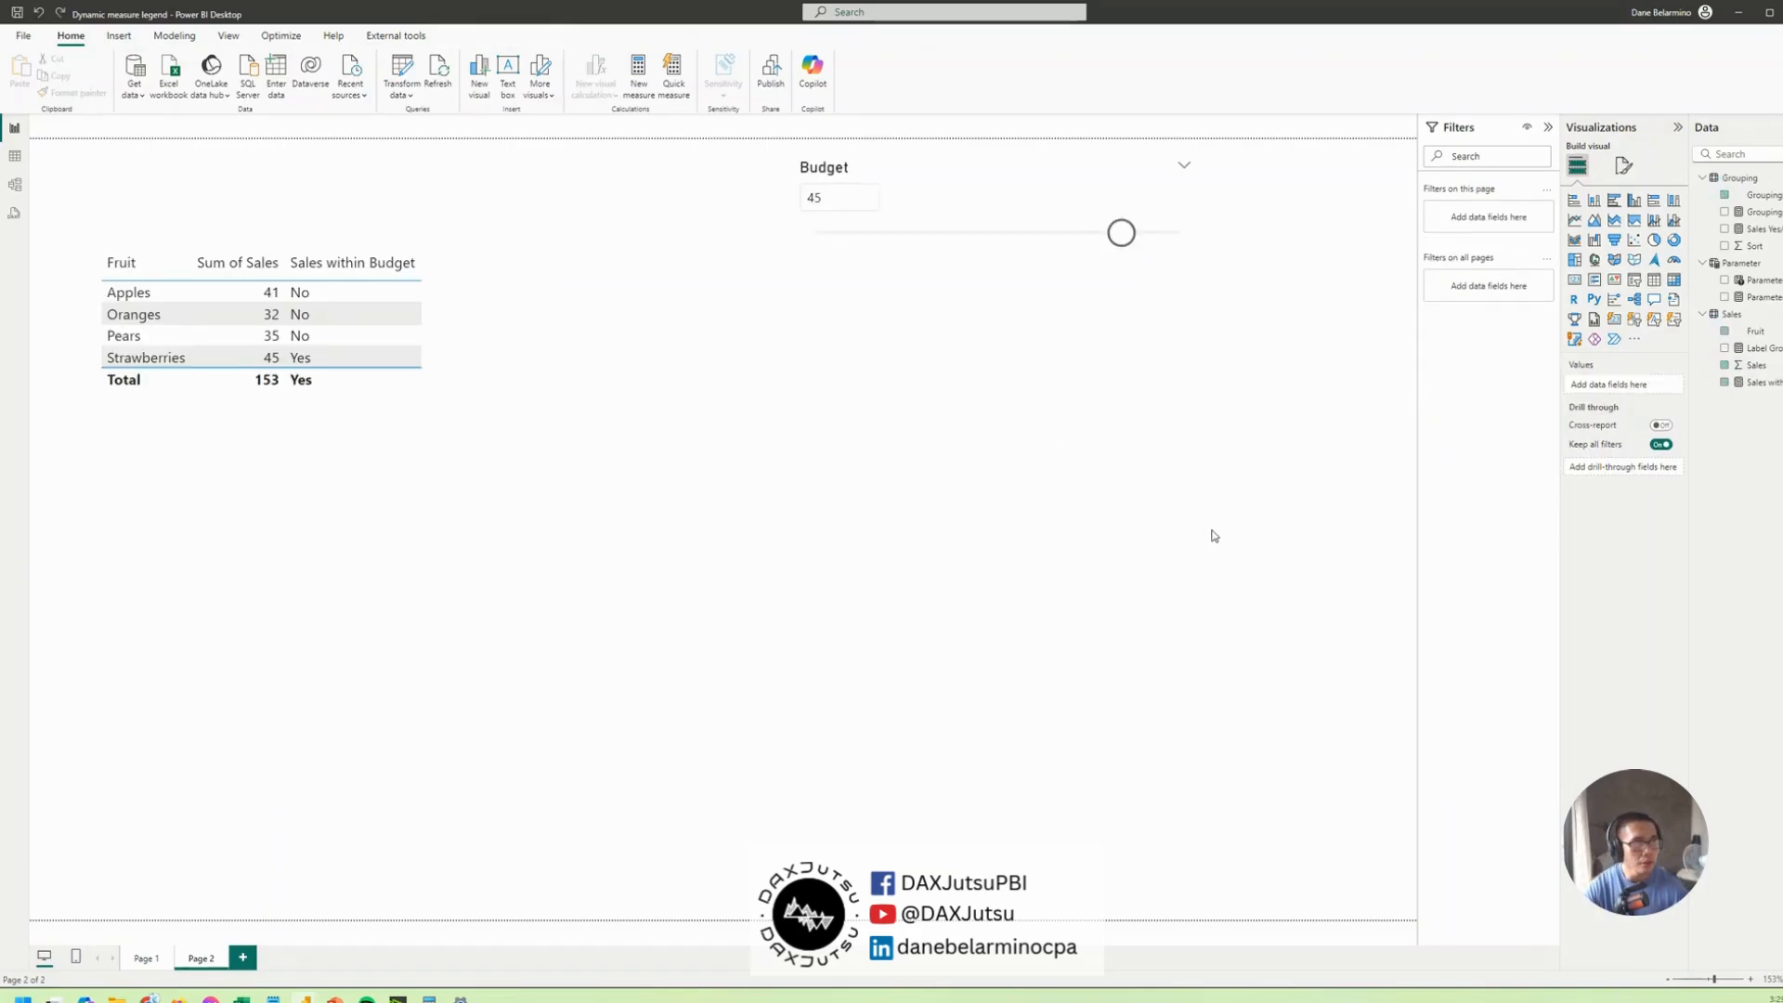
{"action": "left_click", "coordinate": [1724, 195]}
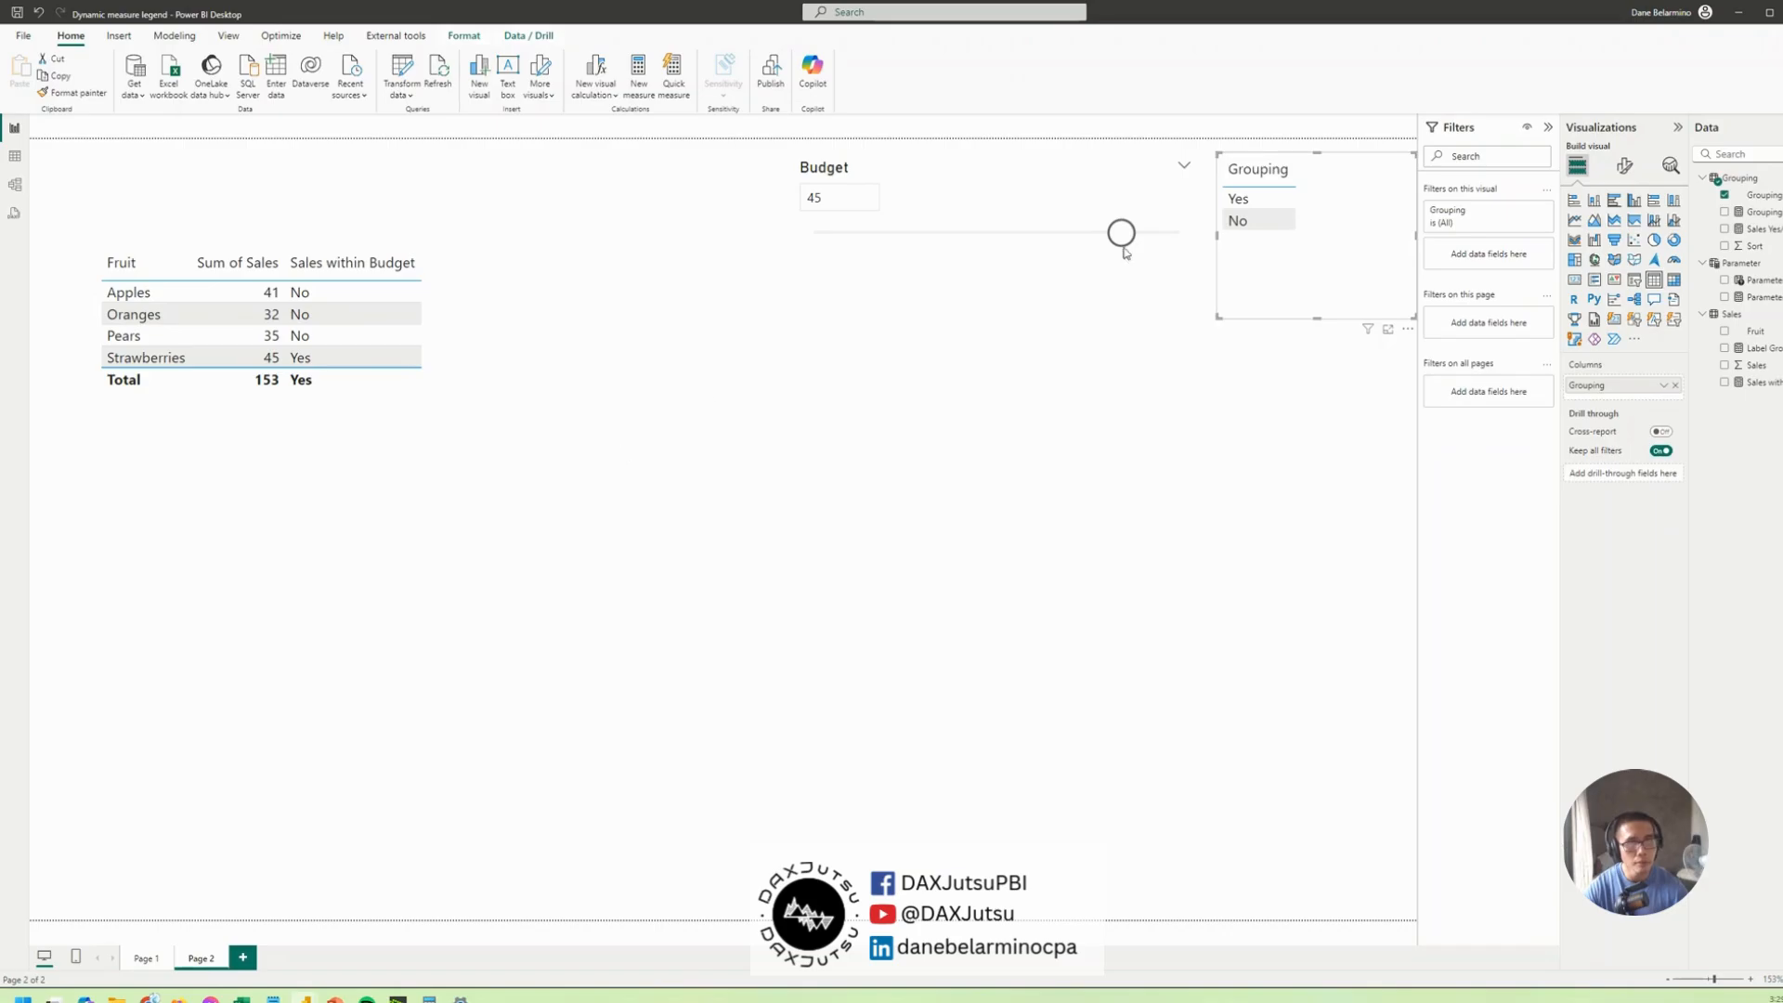
{"action": "left_click_drag", "start_coordinate": [1371, 211], "coordinate": [1022, 482]}
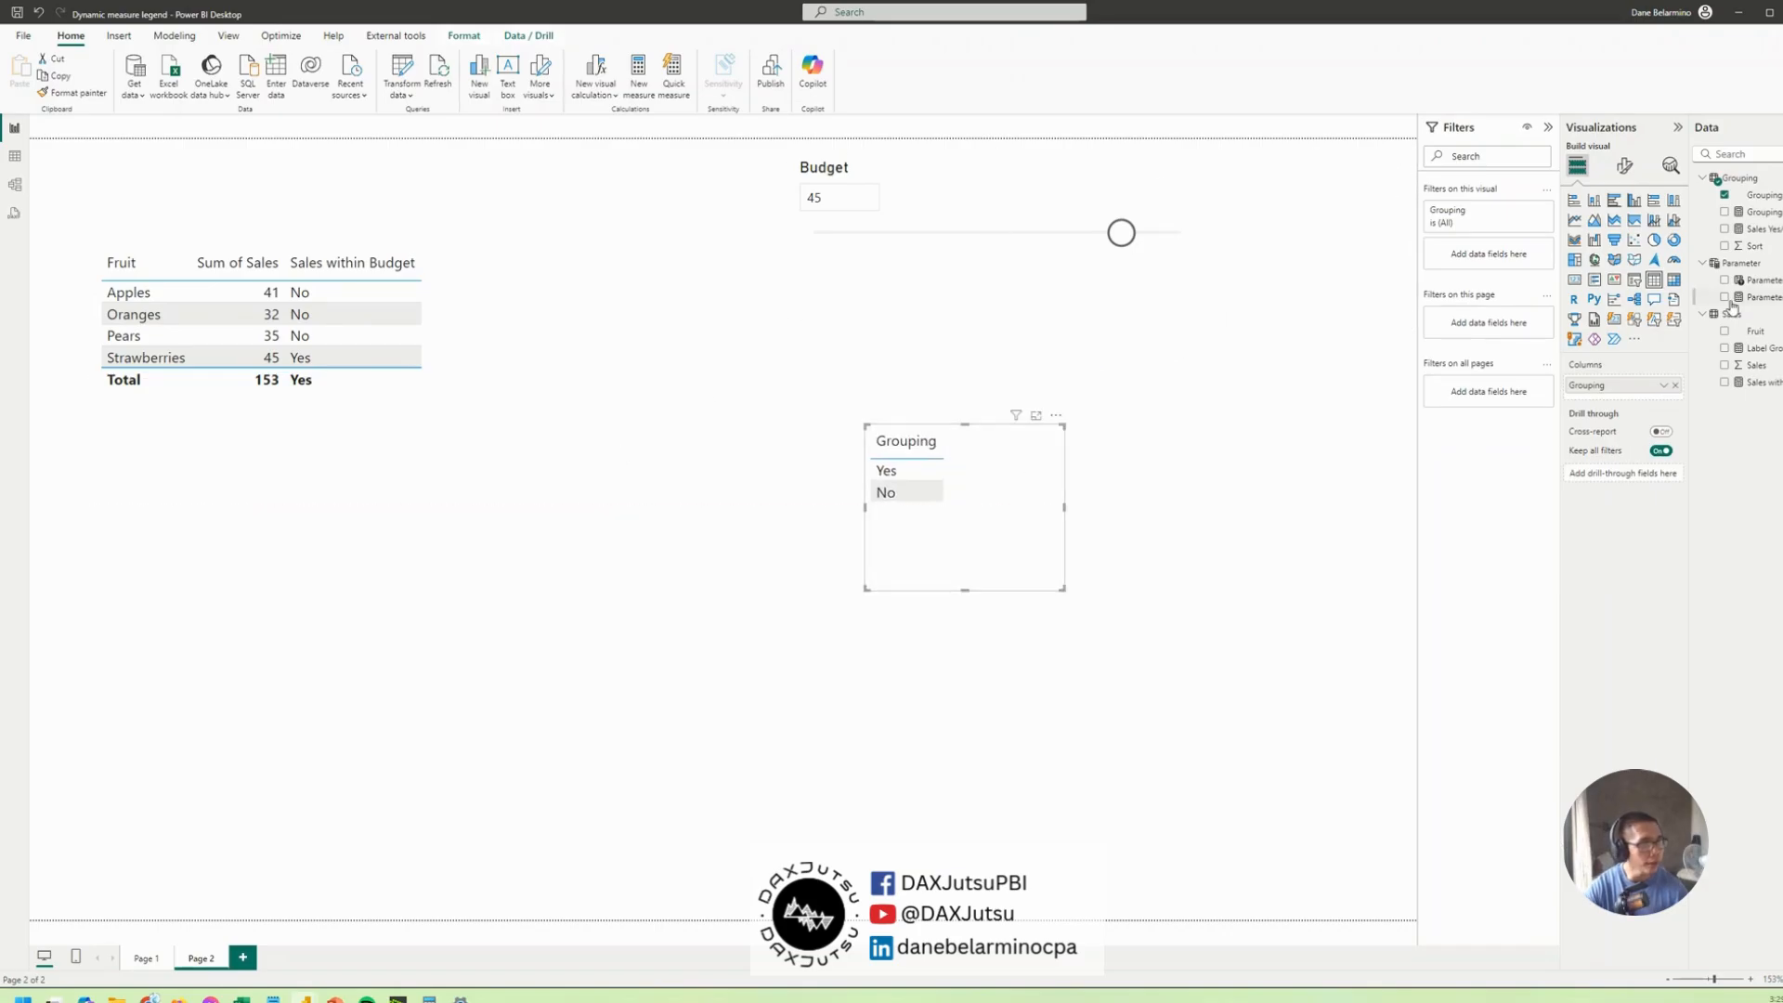
{"action": "left_click", "coordinate": [1724, 228]}
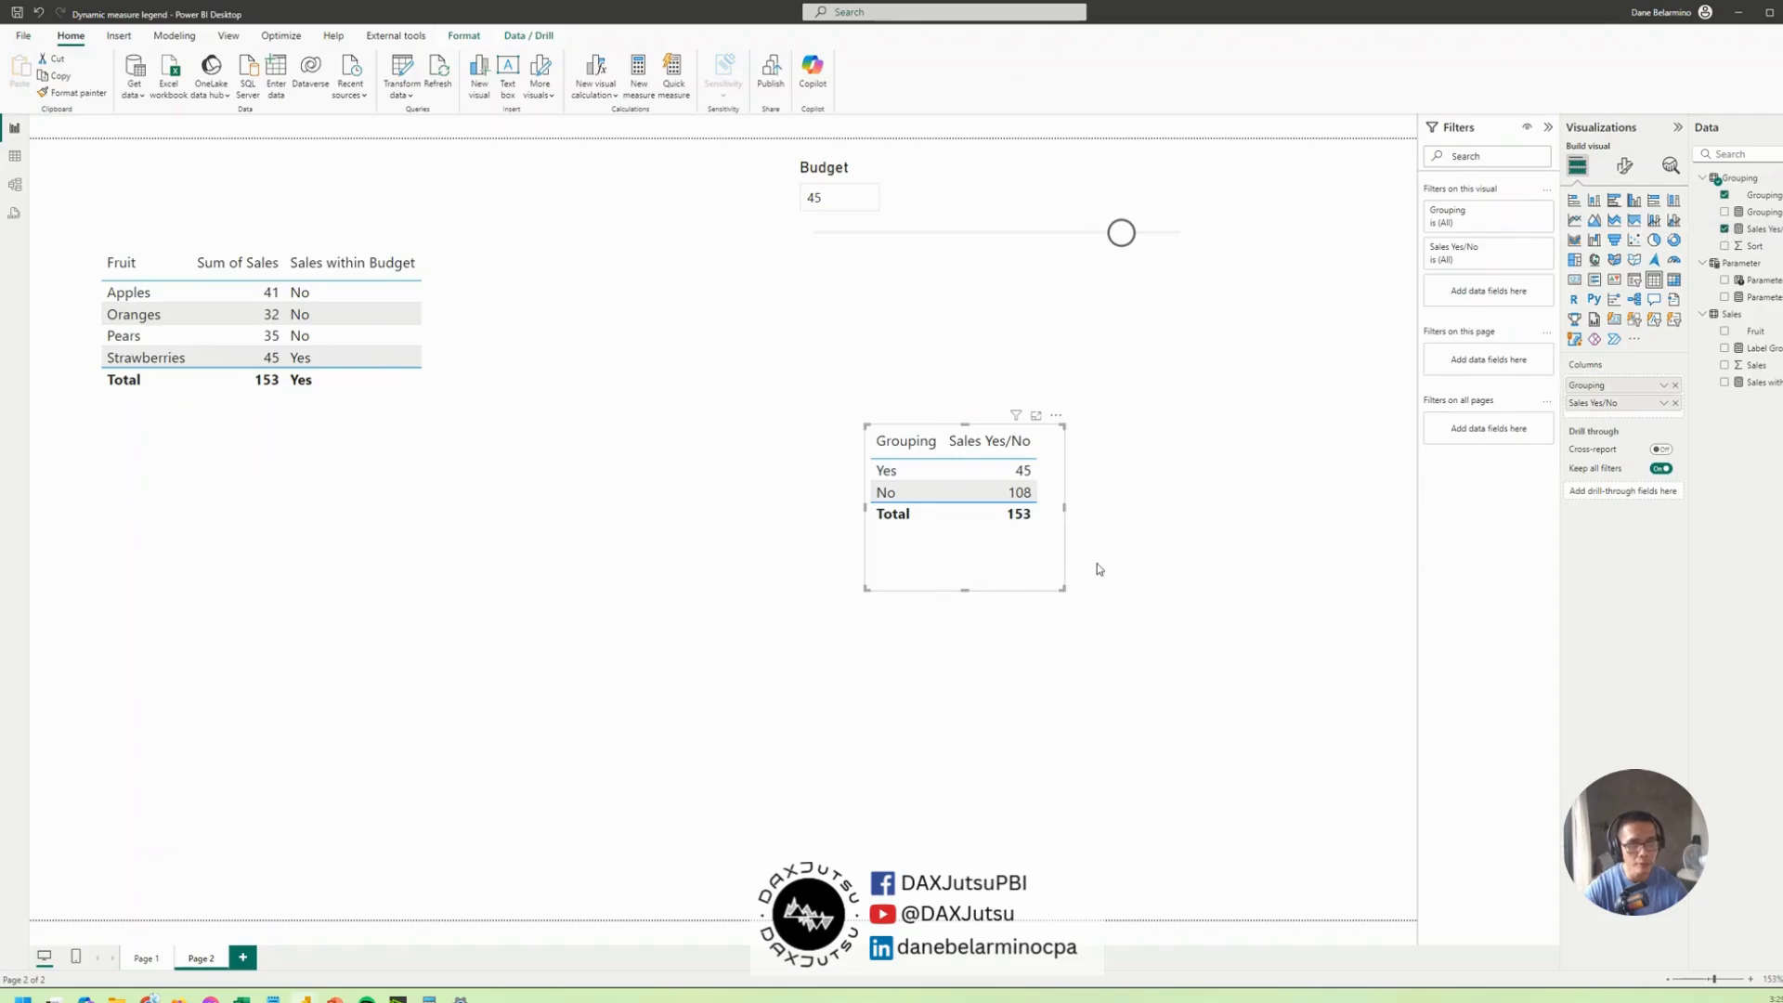
{"action": "left_click_drag", "start_coordinate": [947, 563], "coordinate": [601, 358]}
{"action": "left_click_drag", "start_coordinate": [691, 409], "coordinate": [749, 427]}
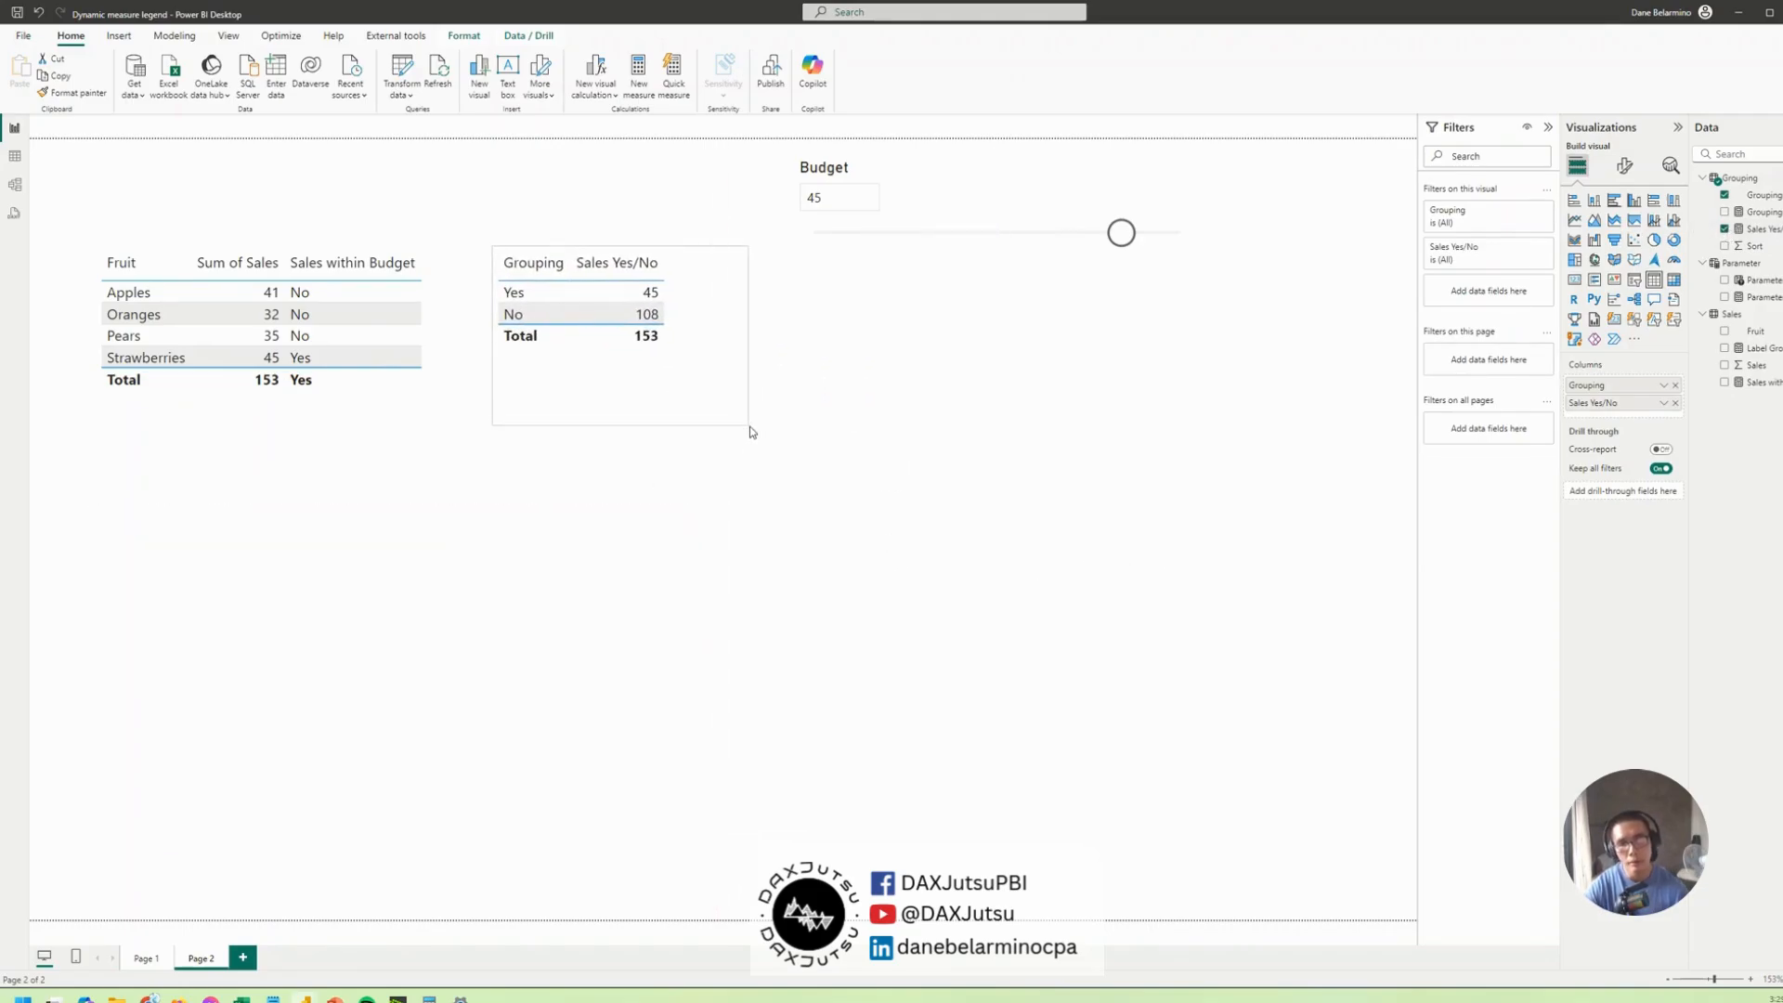
Set the Budget slicer to 39 to test the Yes/No totals
{"action": "left_click", "coordinate": [838, 207]}
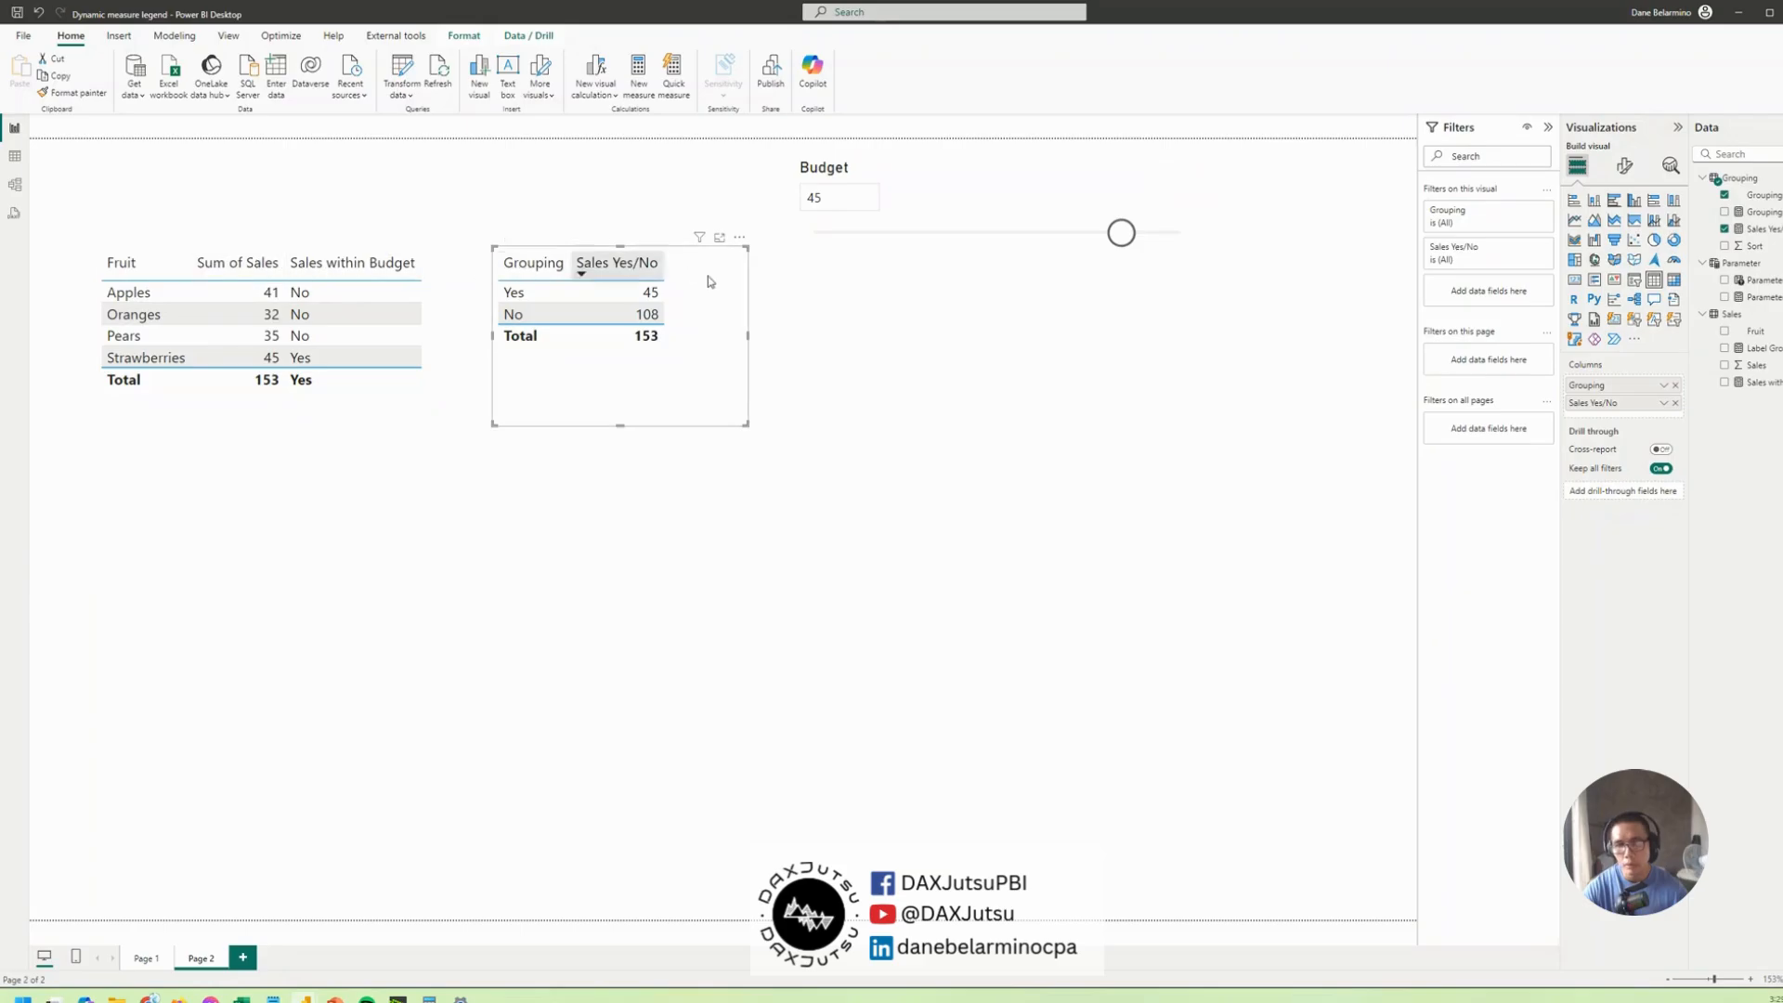
{"action": "left_click", "coordinate": [816, 200]}
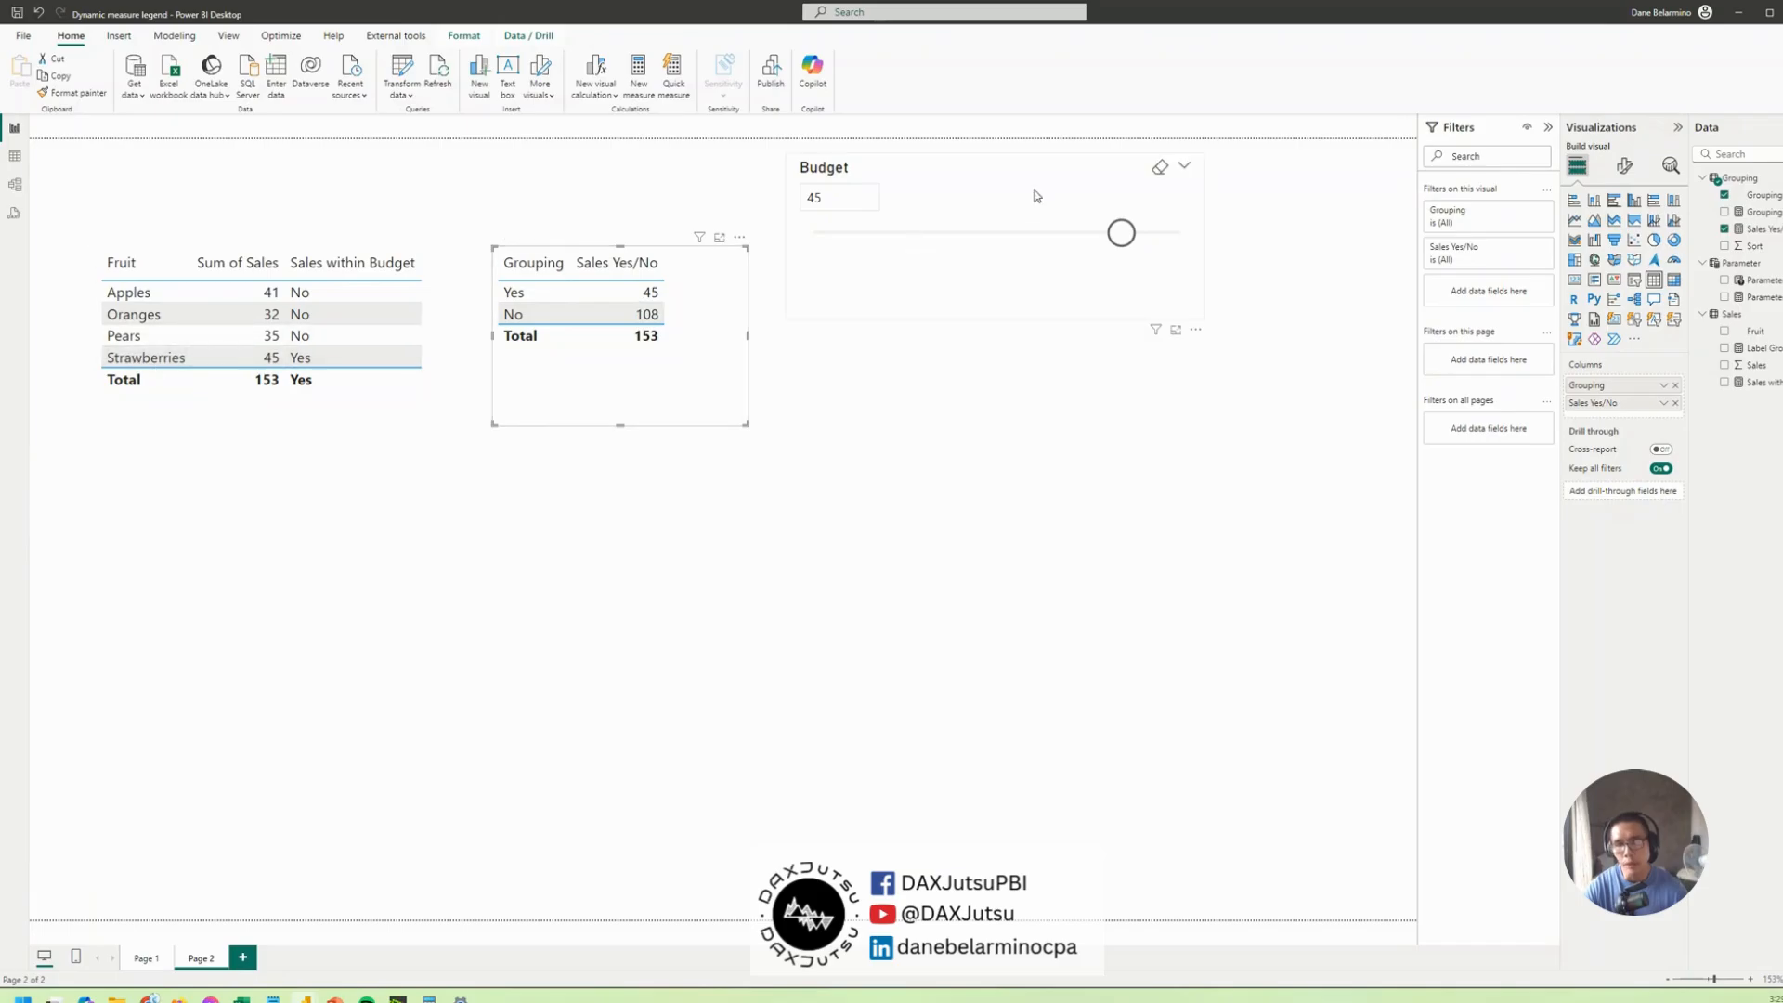
{"action": "left_click_drag", "start_coordinate": [1117, 234], "coordinate": [1049, 235]}
{"action": "left_click", "coordinate": [1095, 236]}
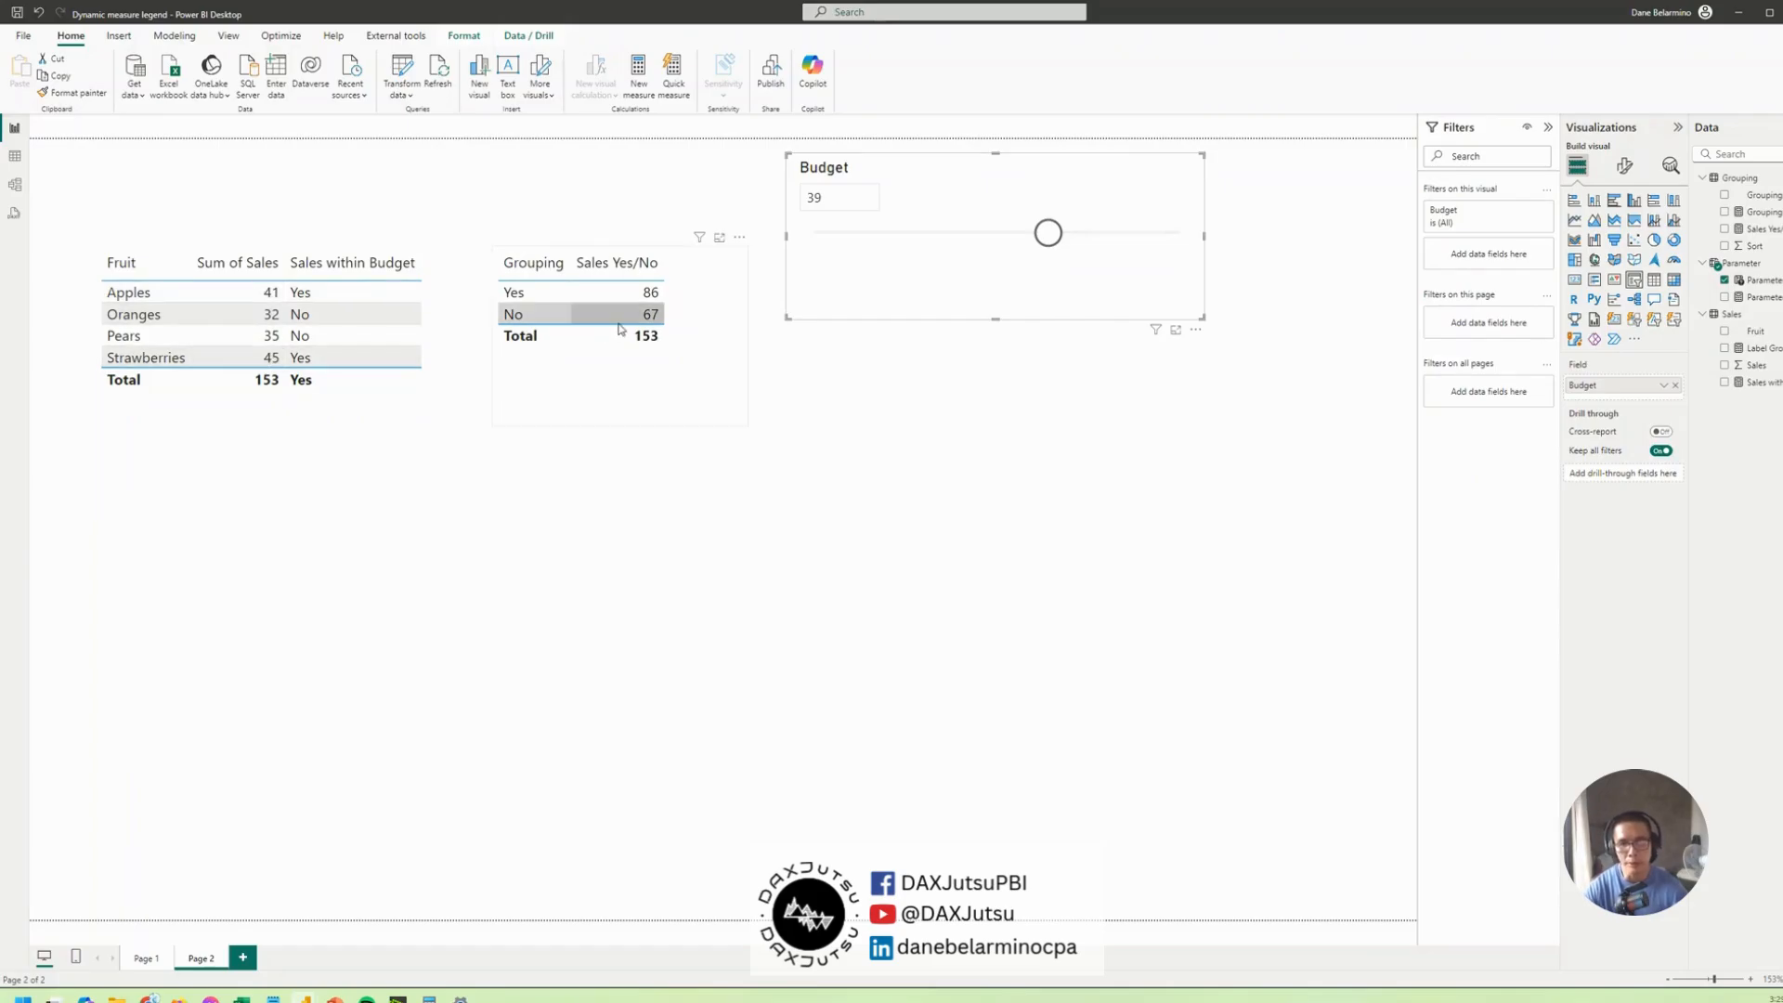
Adjust the position of the Grouping table and lower the Budget slicer to line up with the tables
{"action": "left_click", "coordinate": [684, 289]}
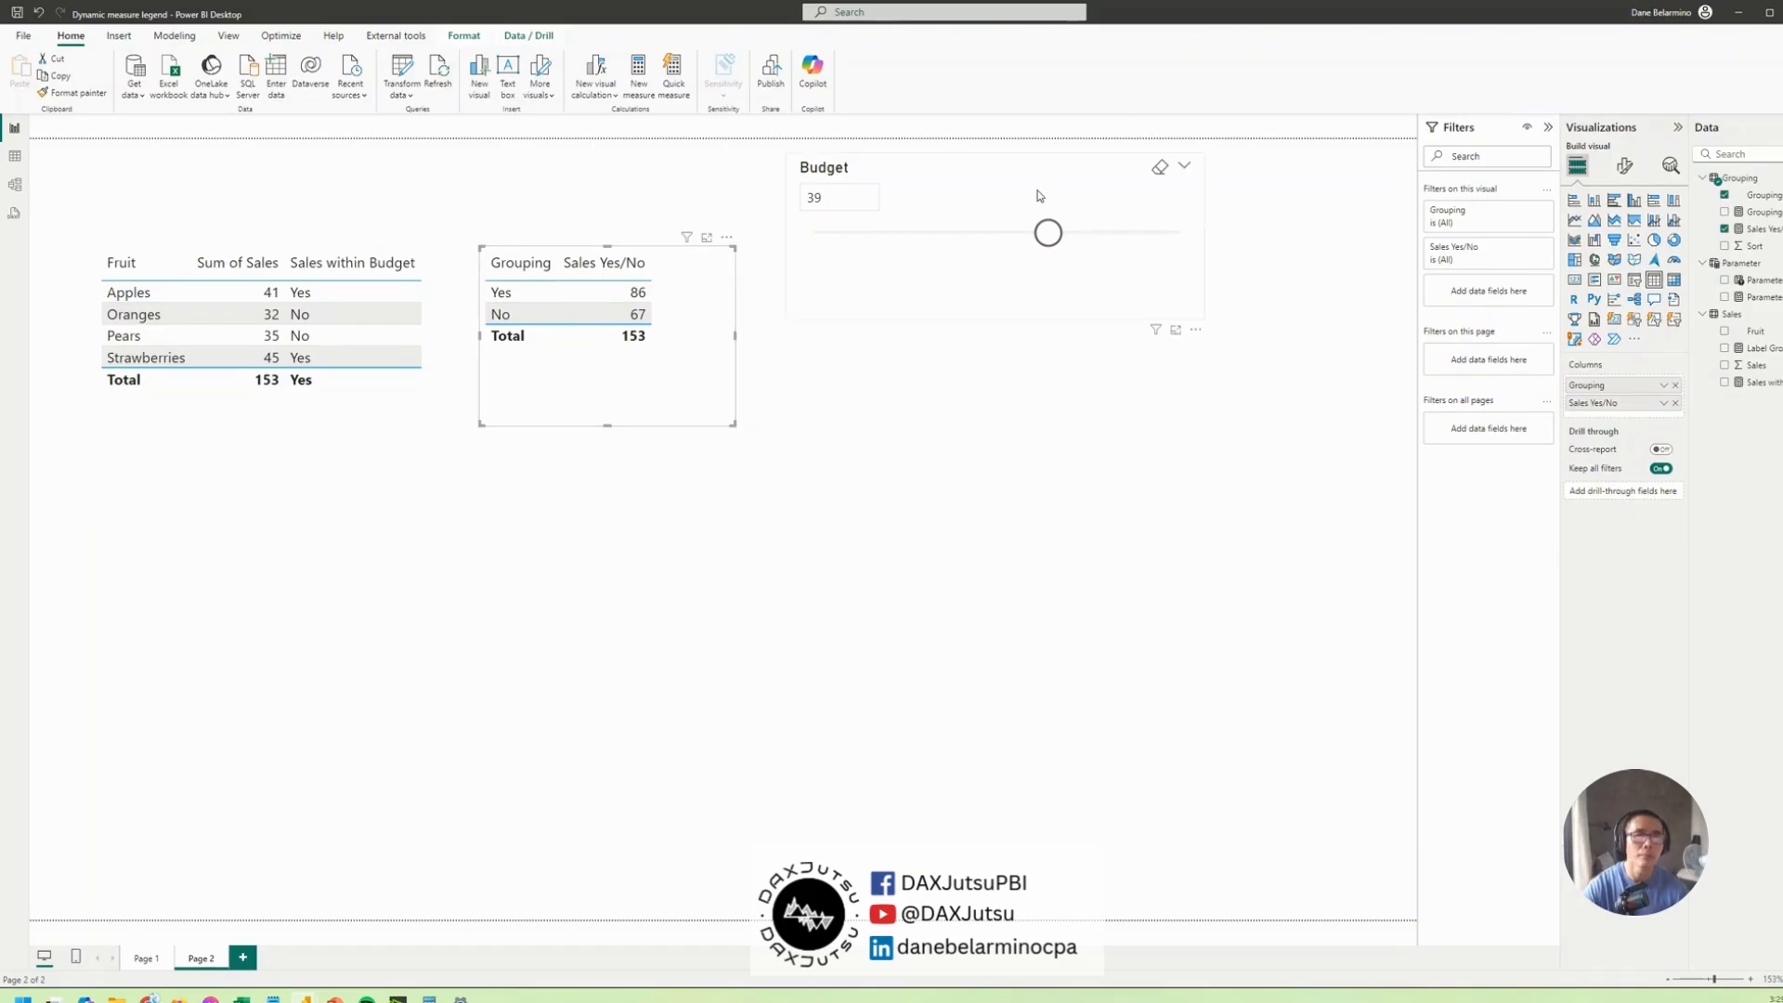
{"action": "left_click", "coordinate": [1006, 242]}
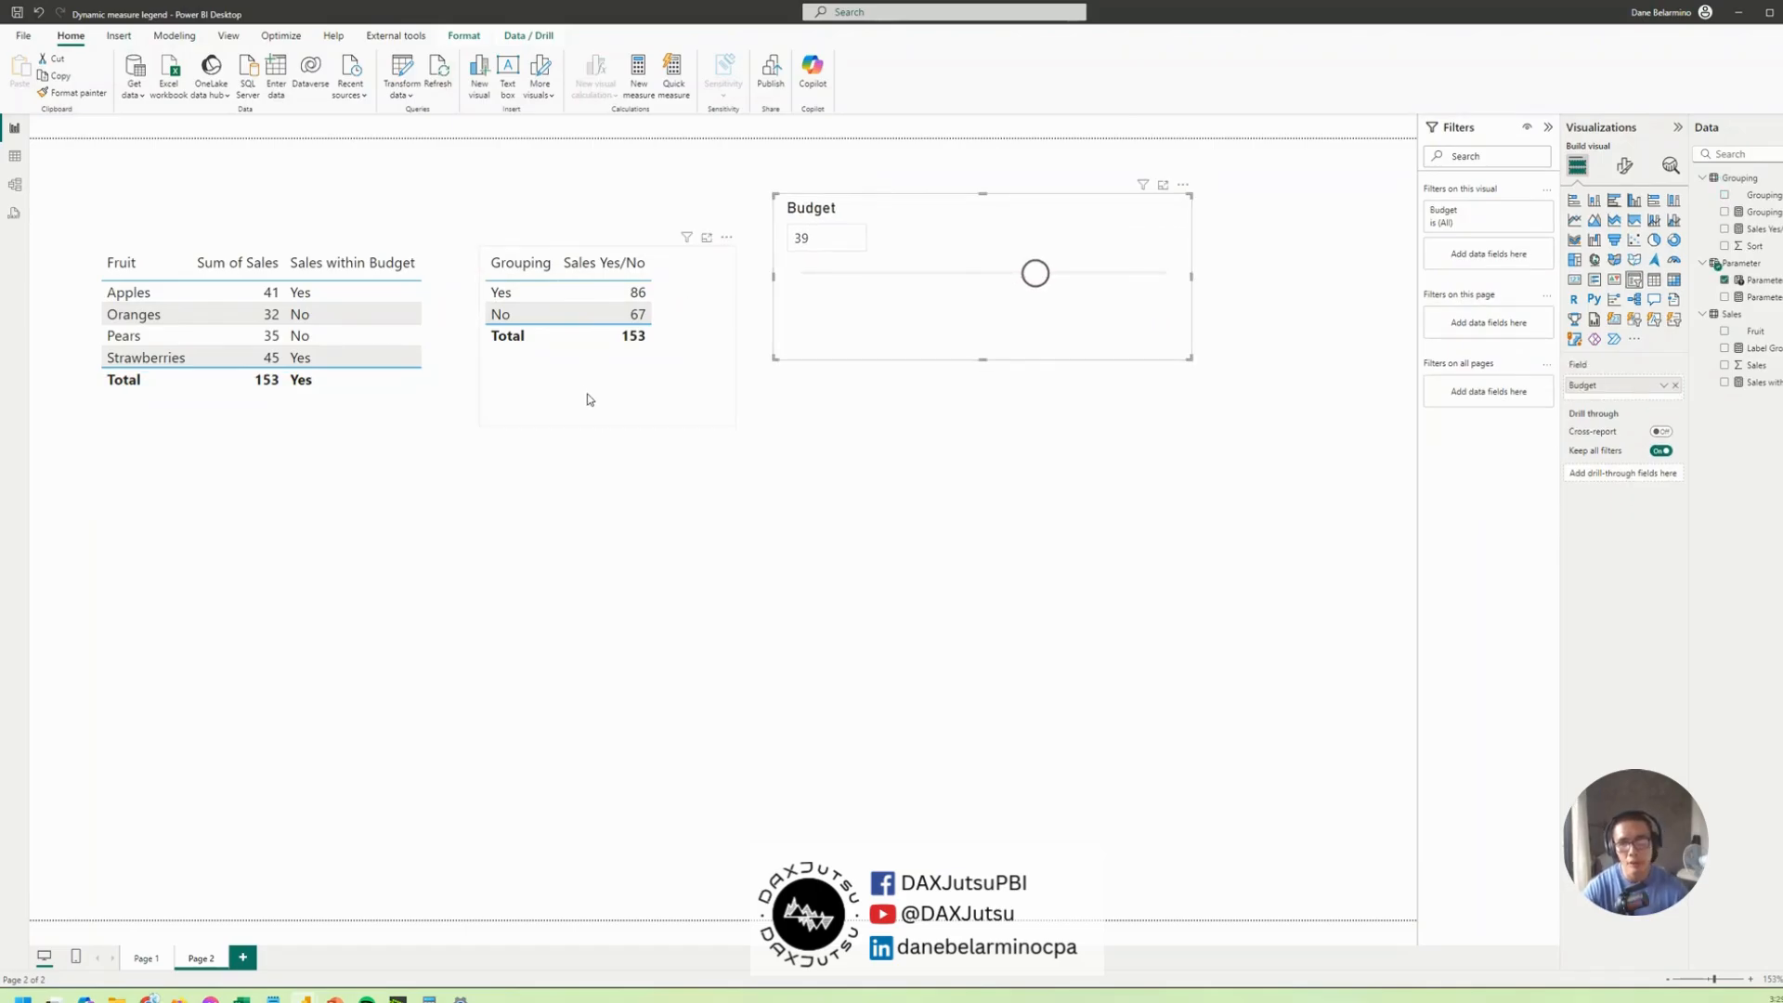
{"action": "left_click", "coordinate": [588, 395]}
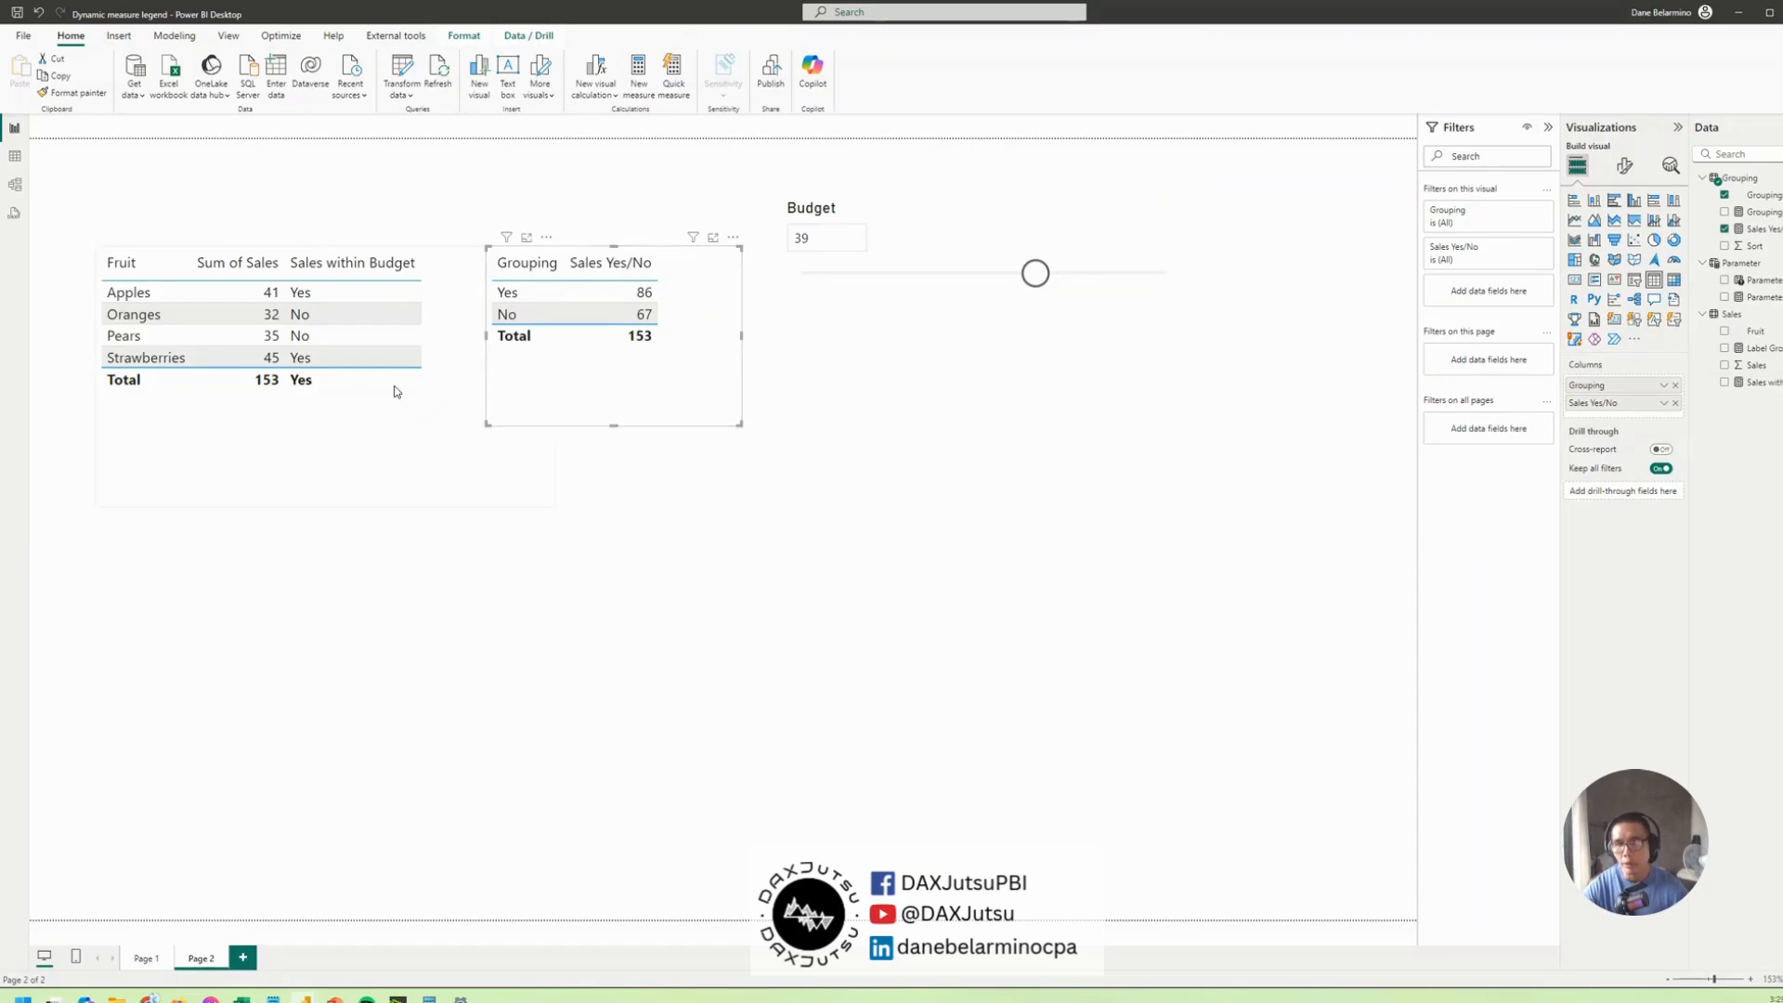
Move the fruit sales table away from the Grouping table and shrink its frame so the two no longer overlap
{"action": "left_click", "coordinate": [398, 421]}
{"action": "left_click_drag", "start_coordinate": [418, 450], "coordinate": [362, 455]}
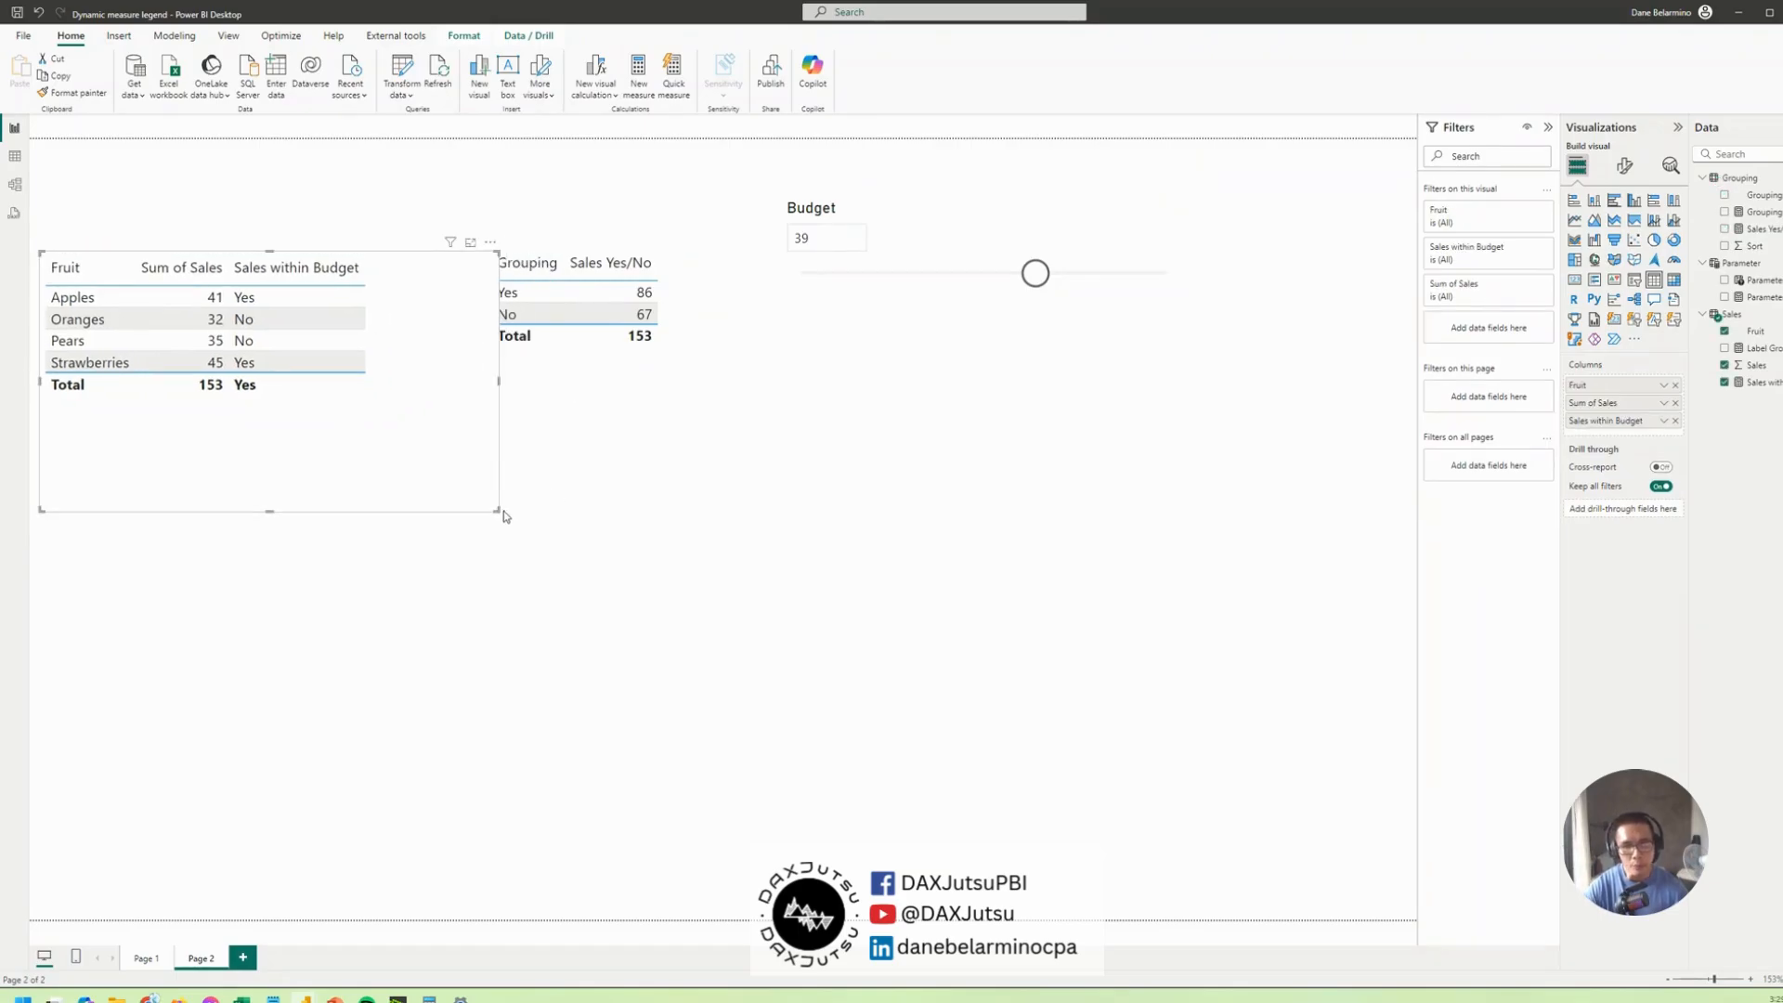
{"action": "left_click_drag", "start_coordinate": [502, 511], "coordinate": [409, 423]}
{"action": "left_click", "coordinate": [405, 424]}
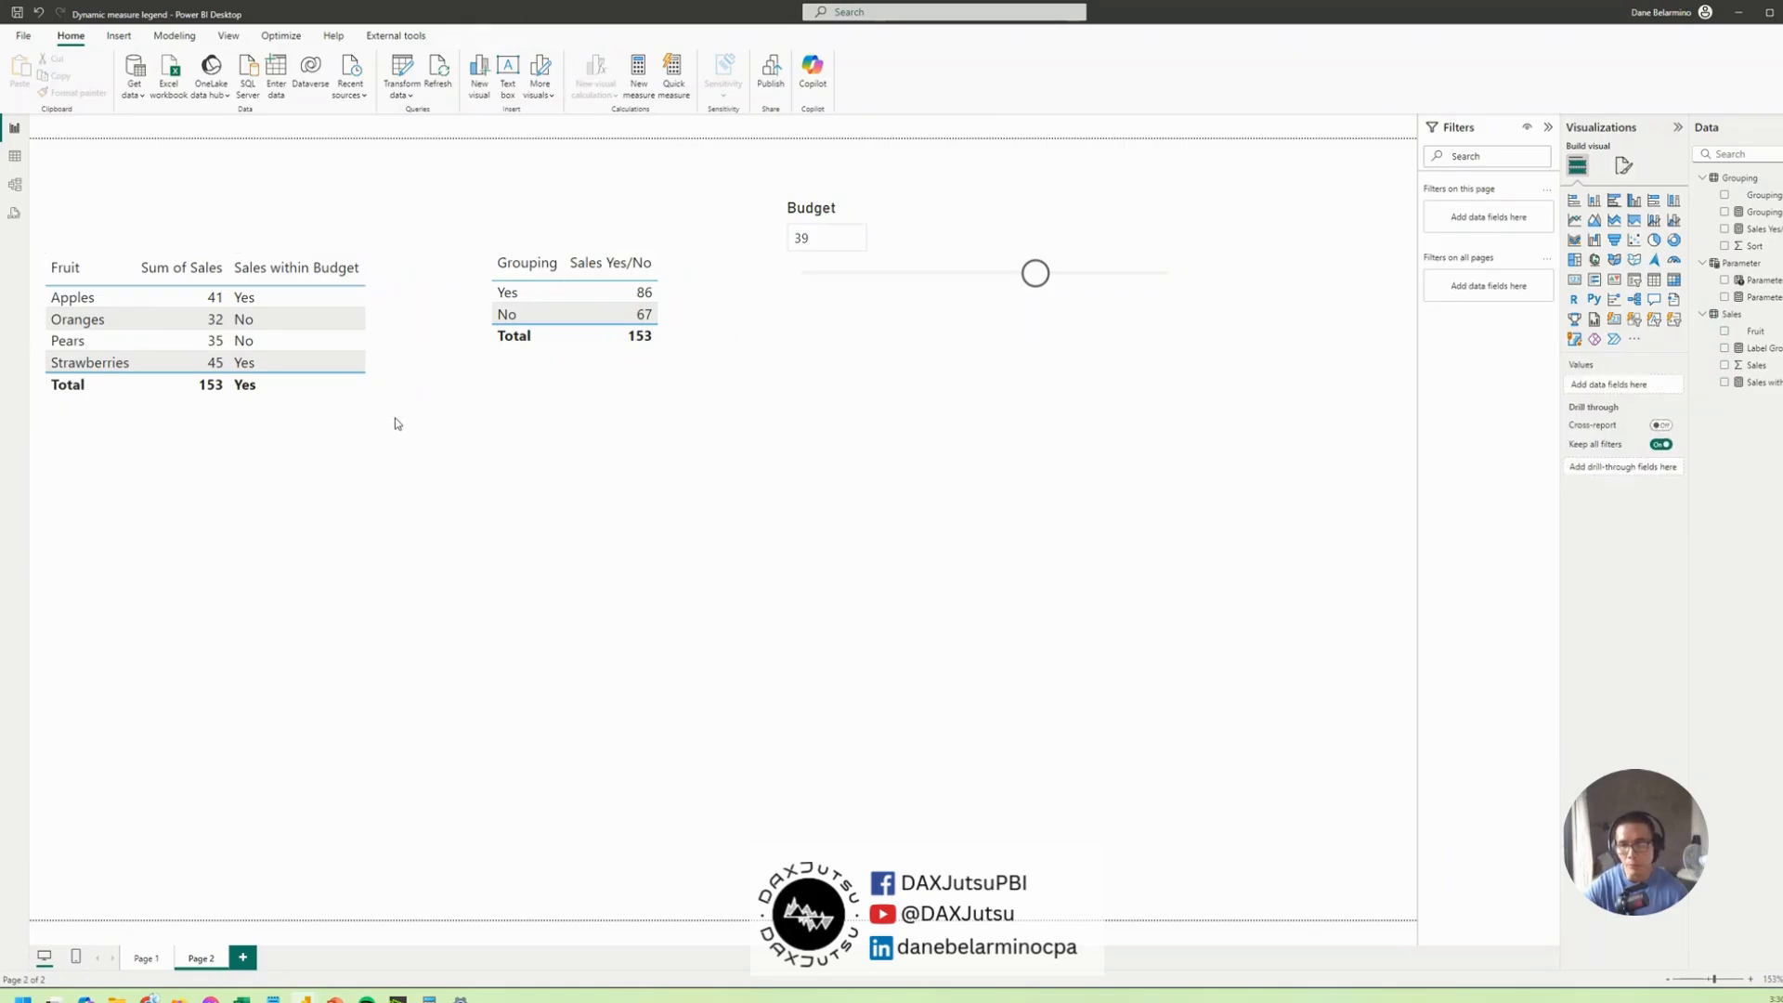
Duplicate the fruit sales table, place the copy below the other visuals, and remove Sales within Budget from it
{"action": "left_click", "coordinate": [413, 331]}
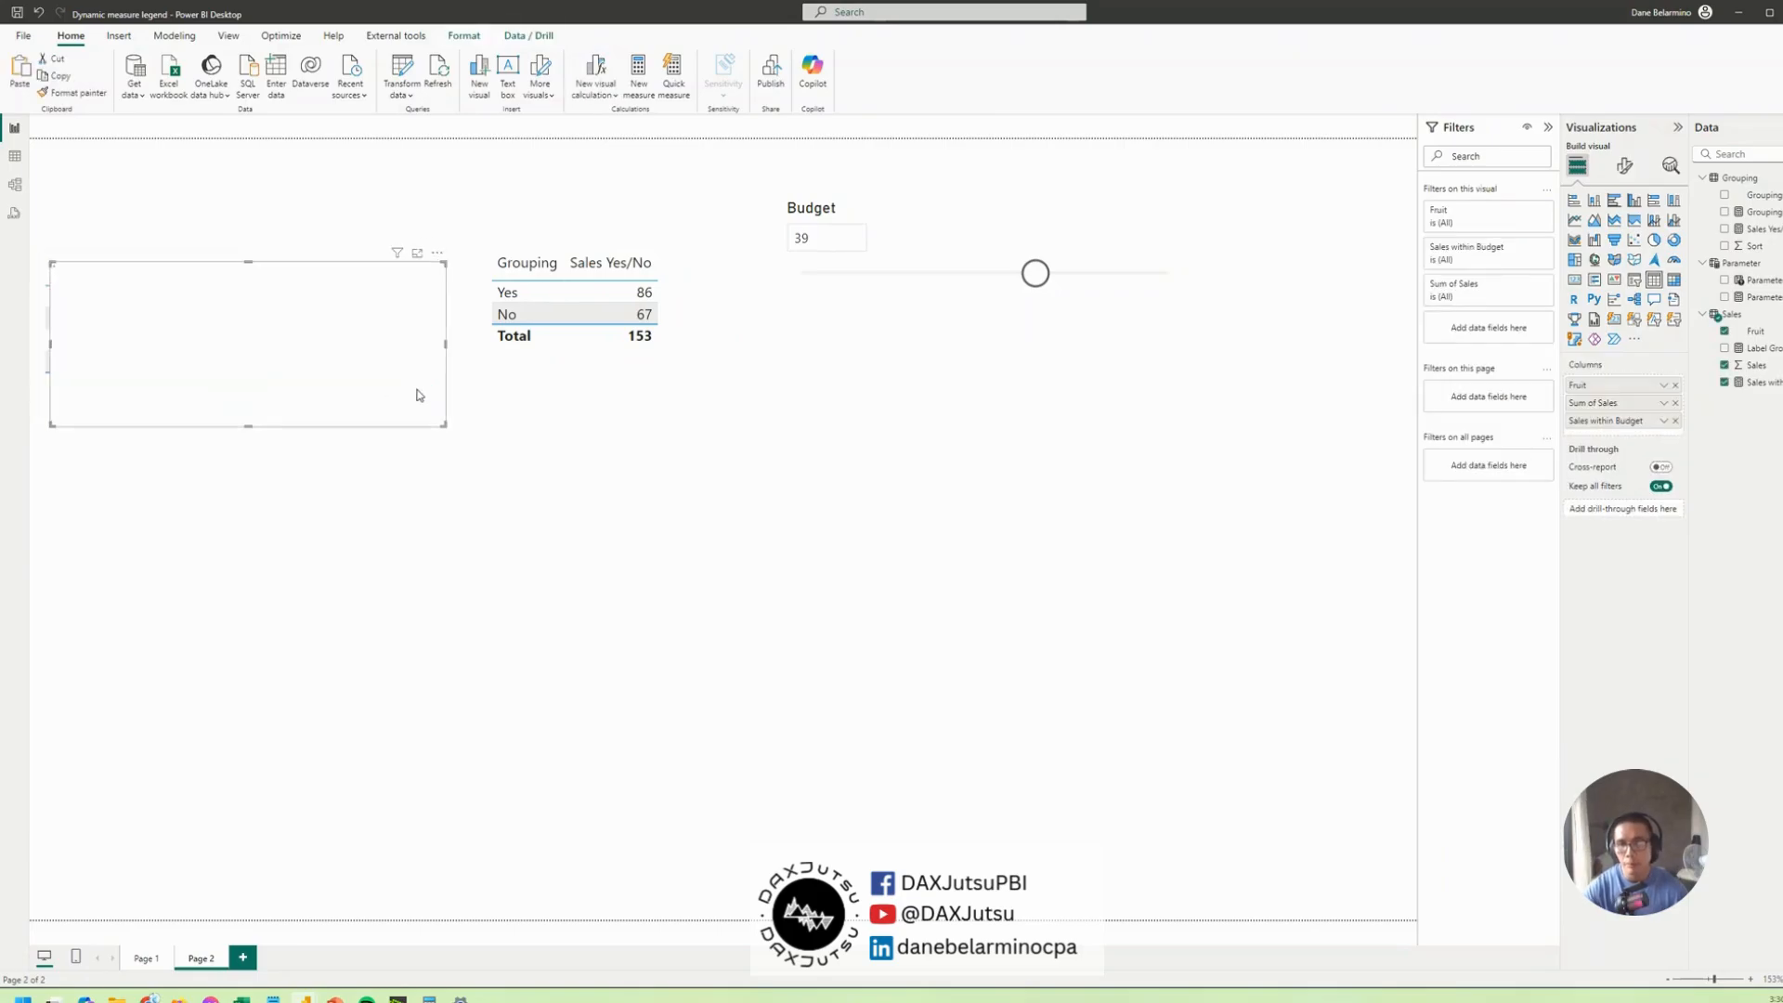
{"action": "left_click_drag", "start_coordinate": [416, 394], "coordinate": [848, 638]}
{"action": "left_click", "coordinate": [1674, 422]}
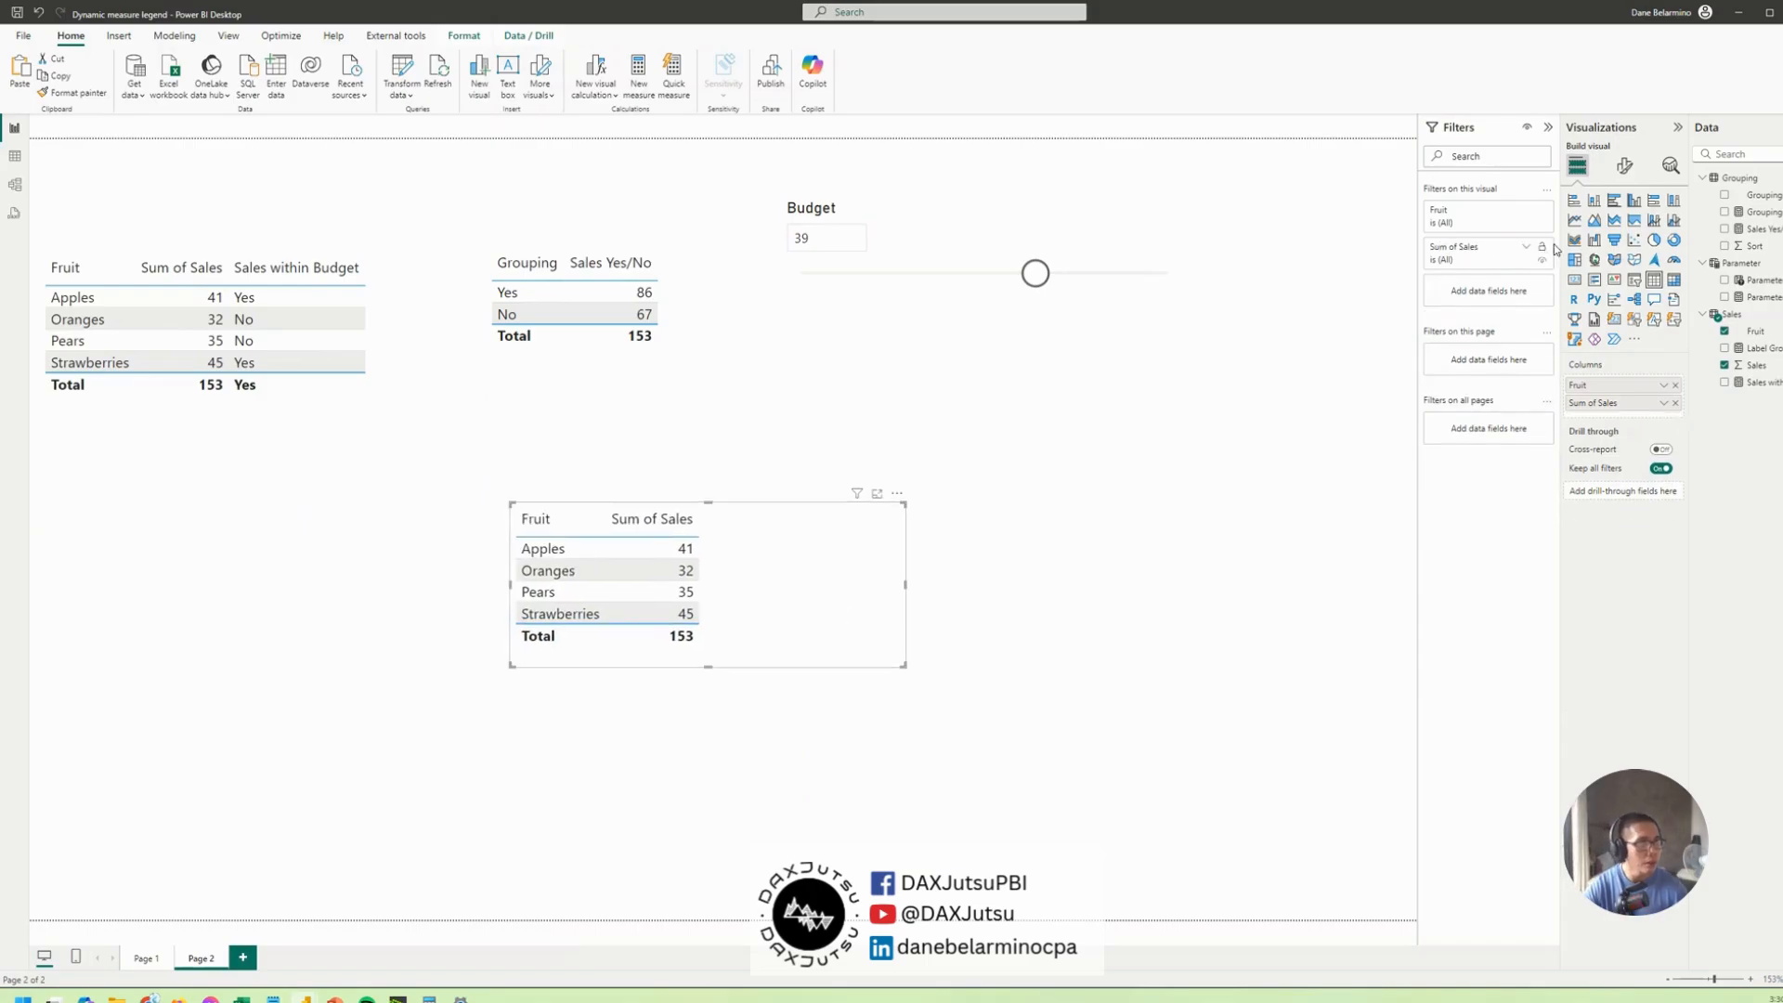
Convert the copied table to a stacked column chart of sales by fruit, then enlarge and reposition it
{"action": "left_click", "coordinate": [1593, 202]}
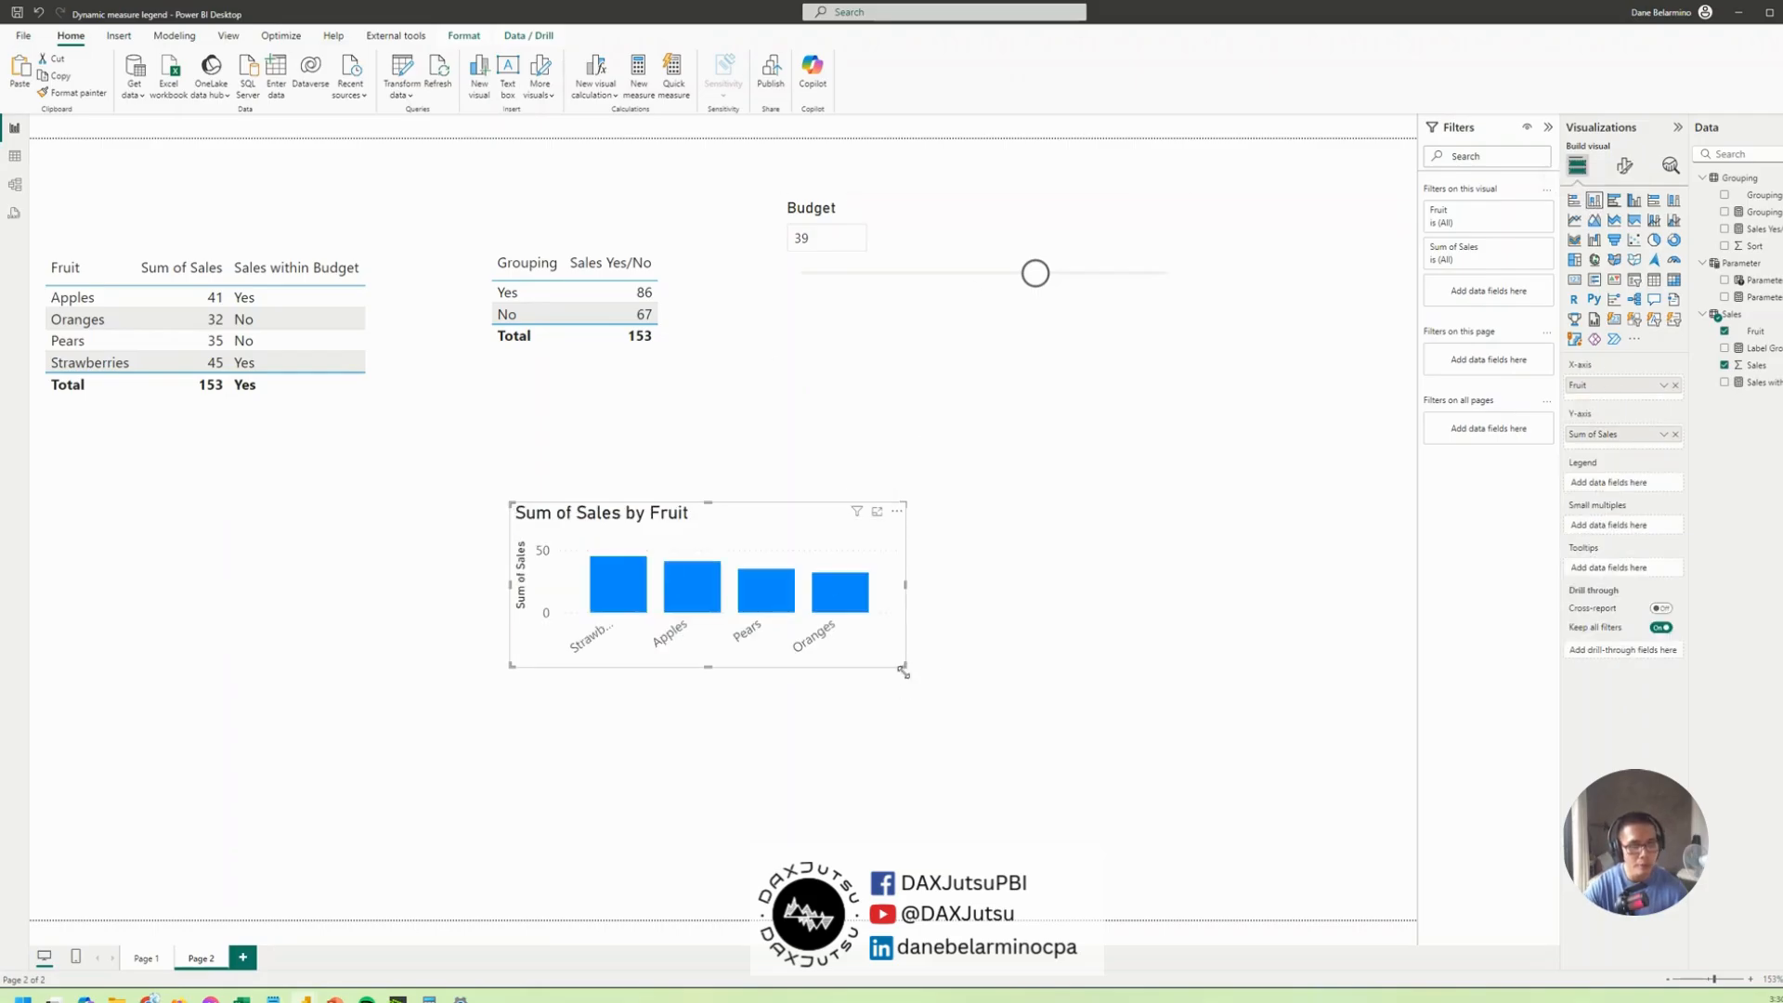
{"action": "left_click_drag", "start_coordinate": [904, 671], "coordinate": [981, 809]}
{"action": "left_click_drag", "start_coordinate": [862, 551], "coordinate": [889, 504]}
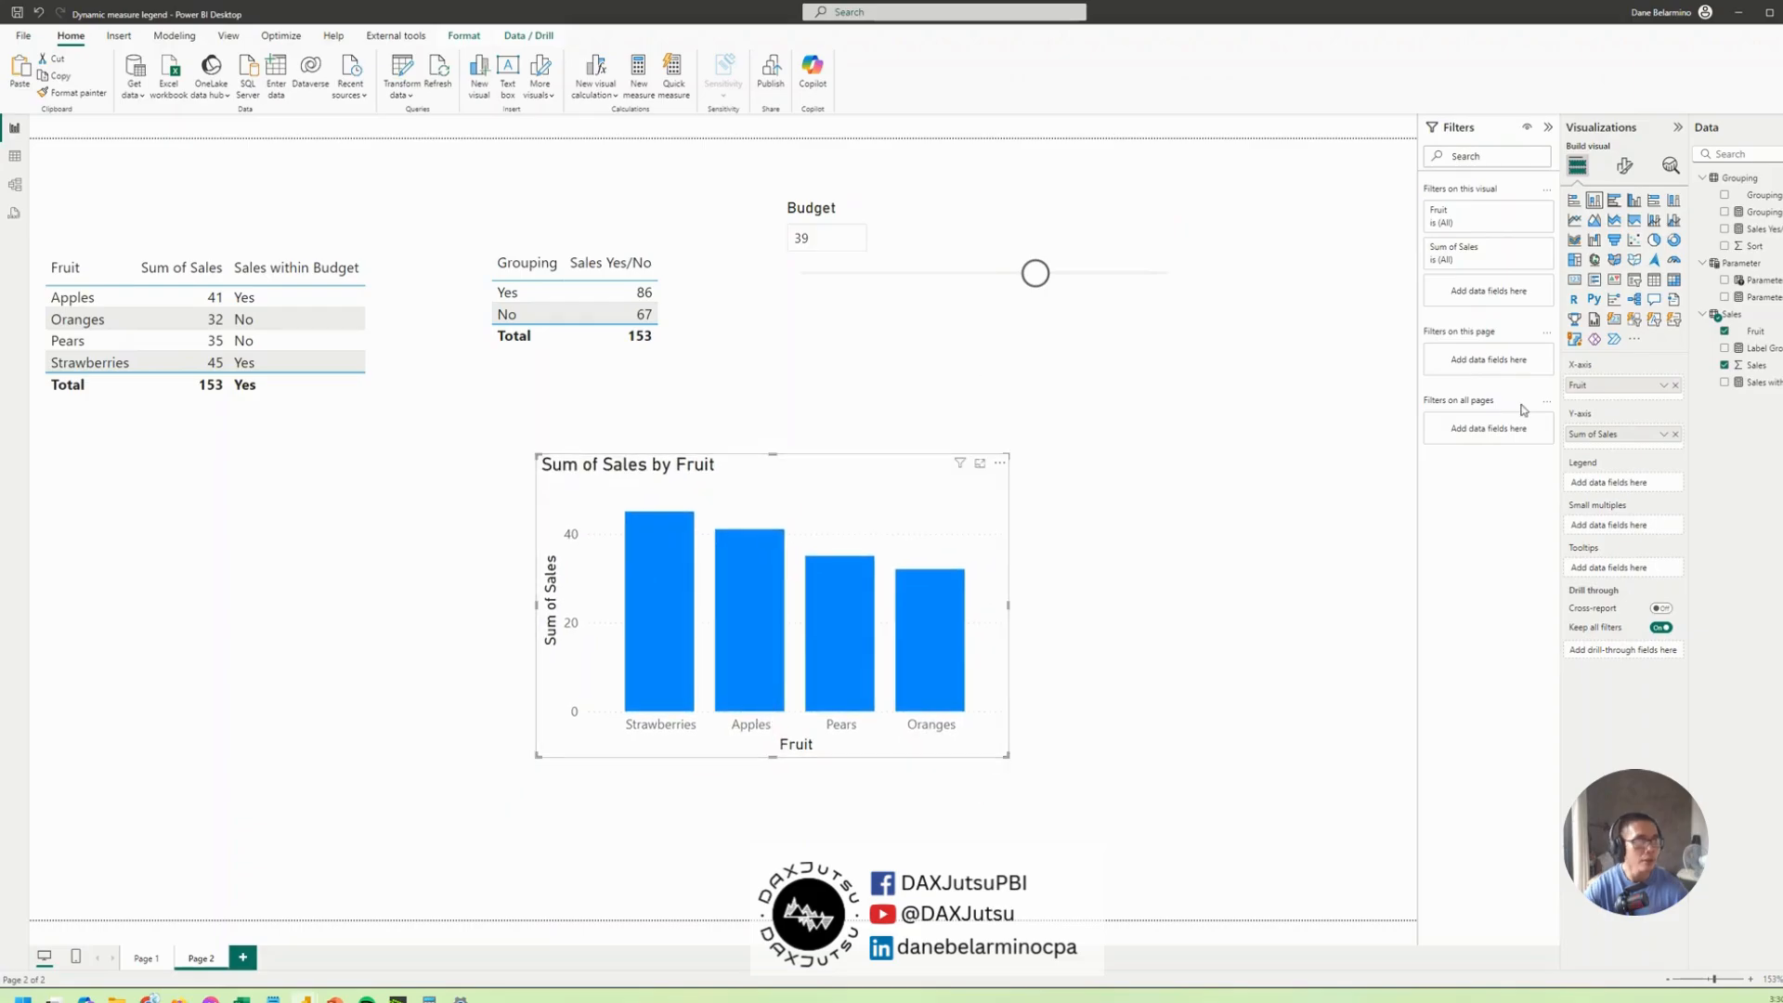
Try using Grouping as the legend of the fruit column chart and check the details of the field-relationship error
{"action": "left_click_drag", "start_coordinate": [1751, 196], "coordinate": [1614, 481]}
{"action": "left_click_drag", "start_coordinate": [860, 509], "coordinate": [968, 524]}
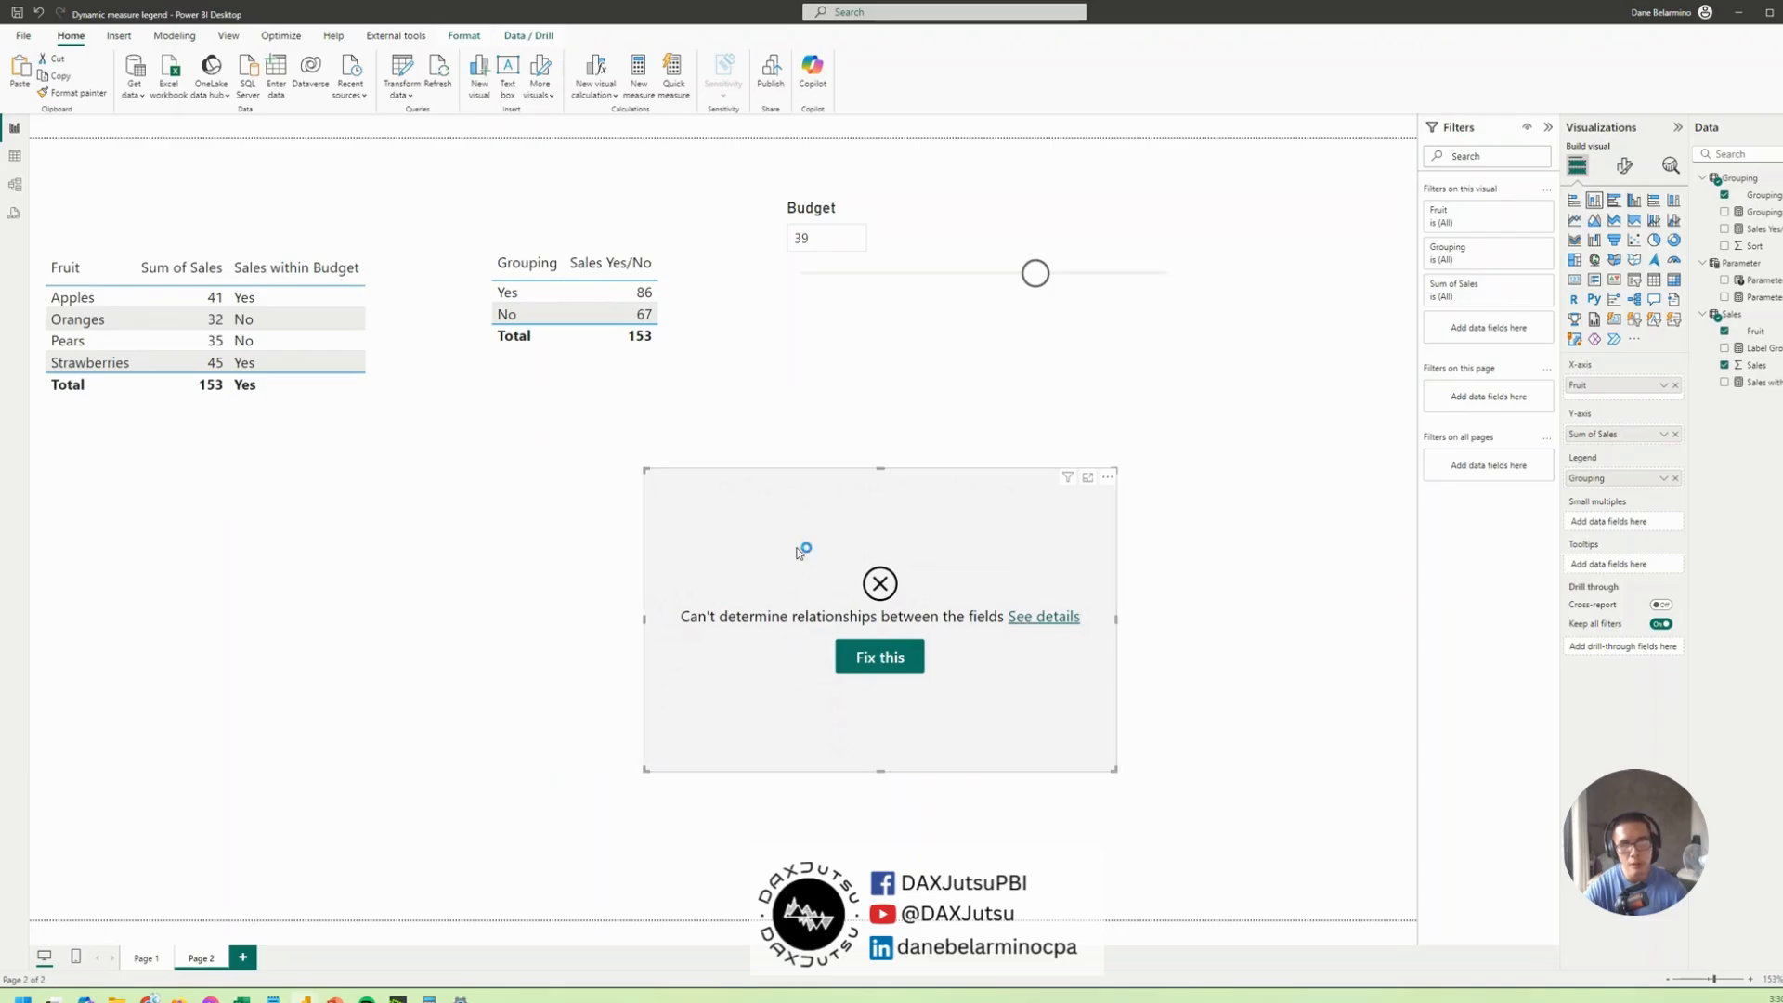
{"action": "left_click", "coordinate": [1042, 617]}
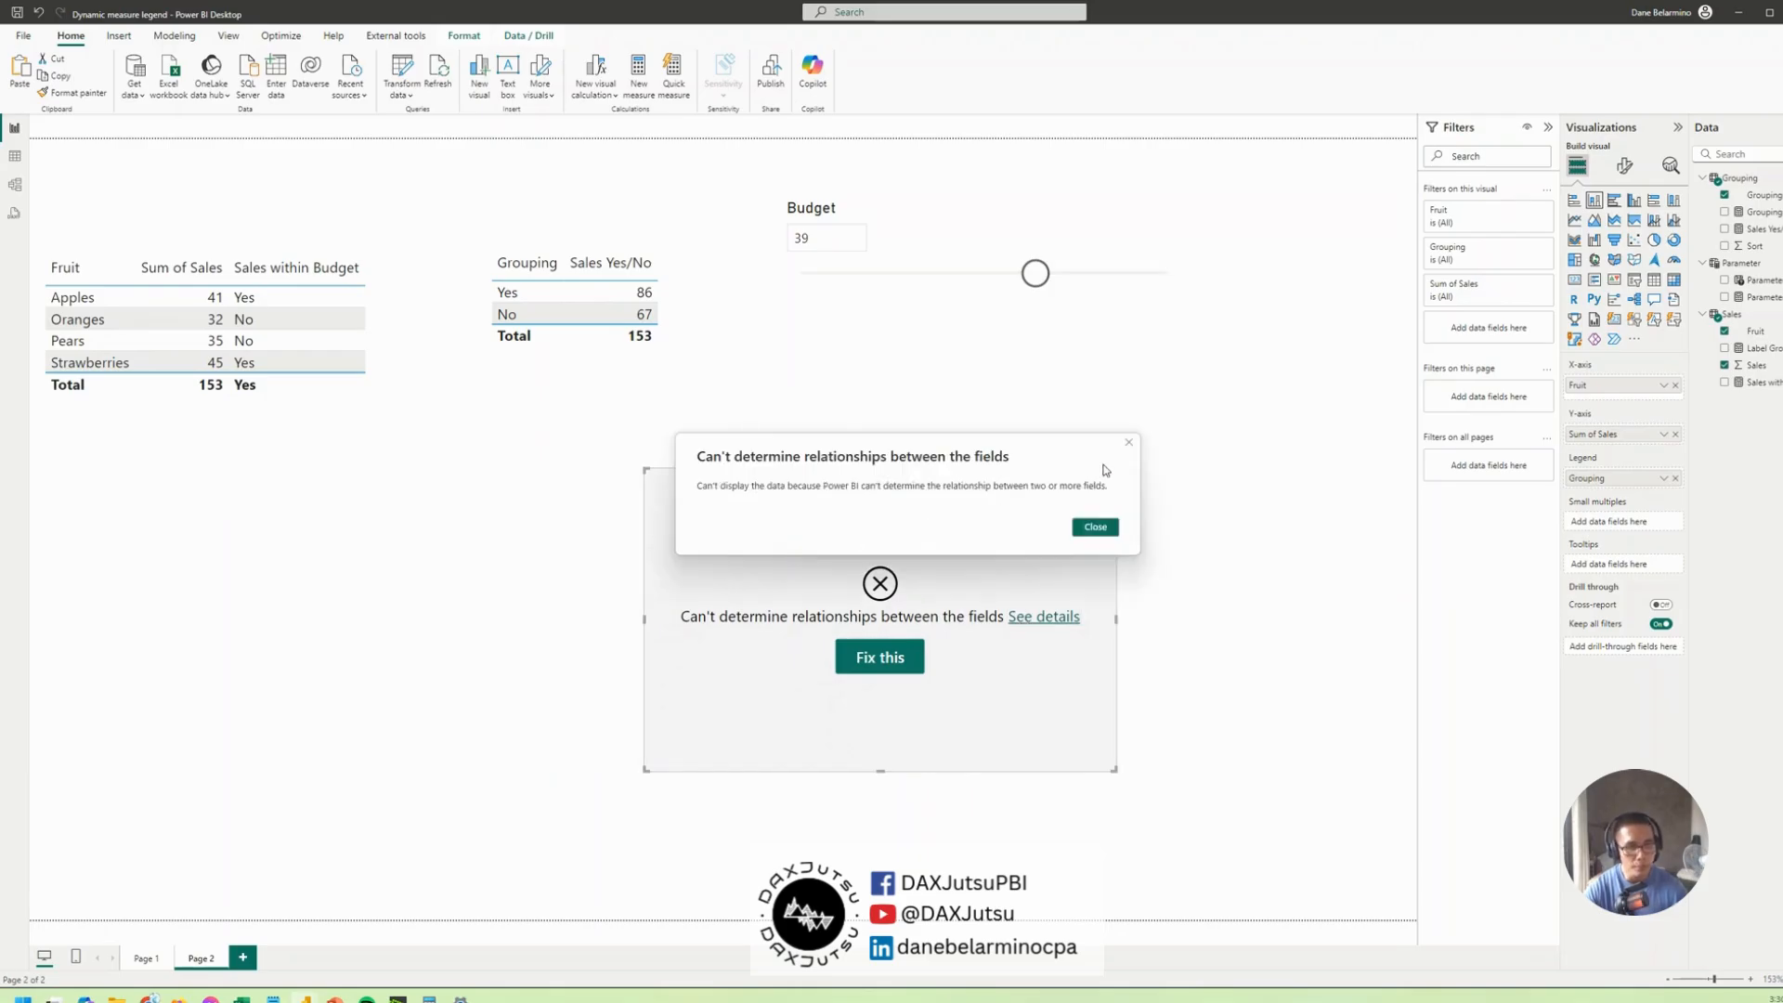
{"action": "left_click", "coordinate": [1131, 441]}
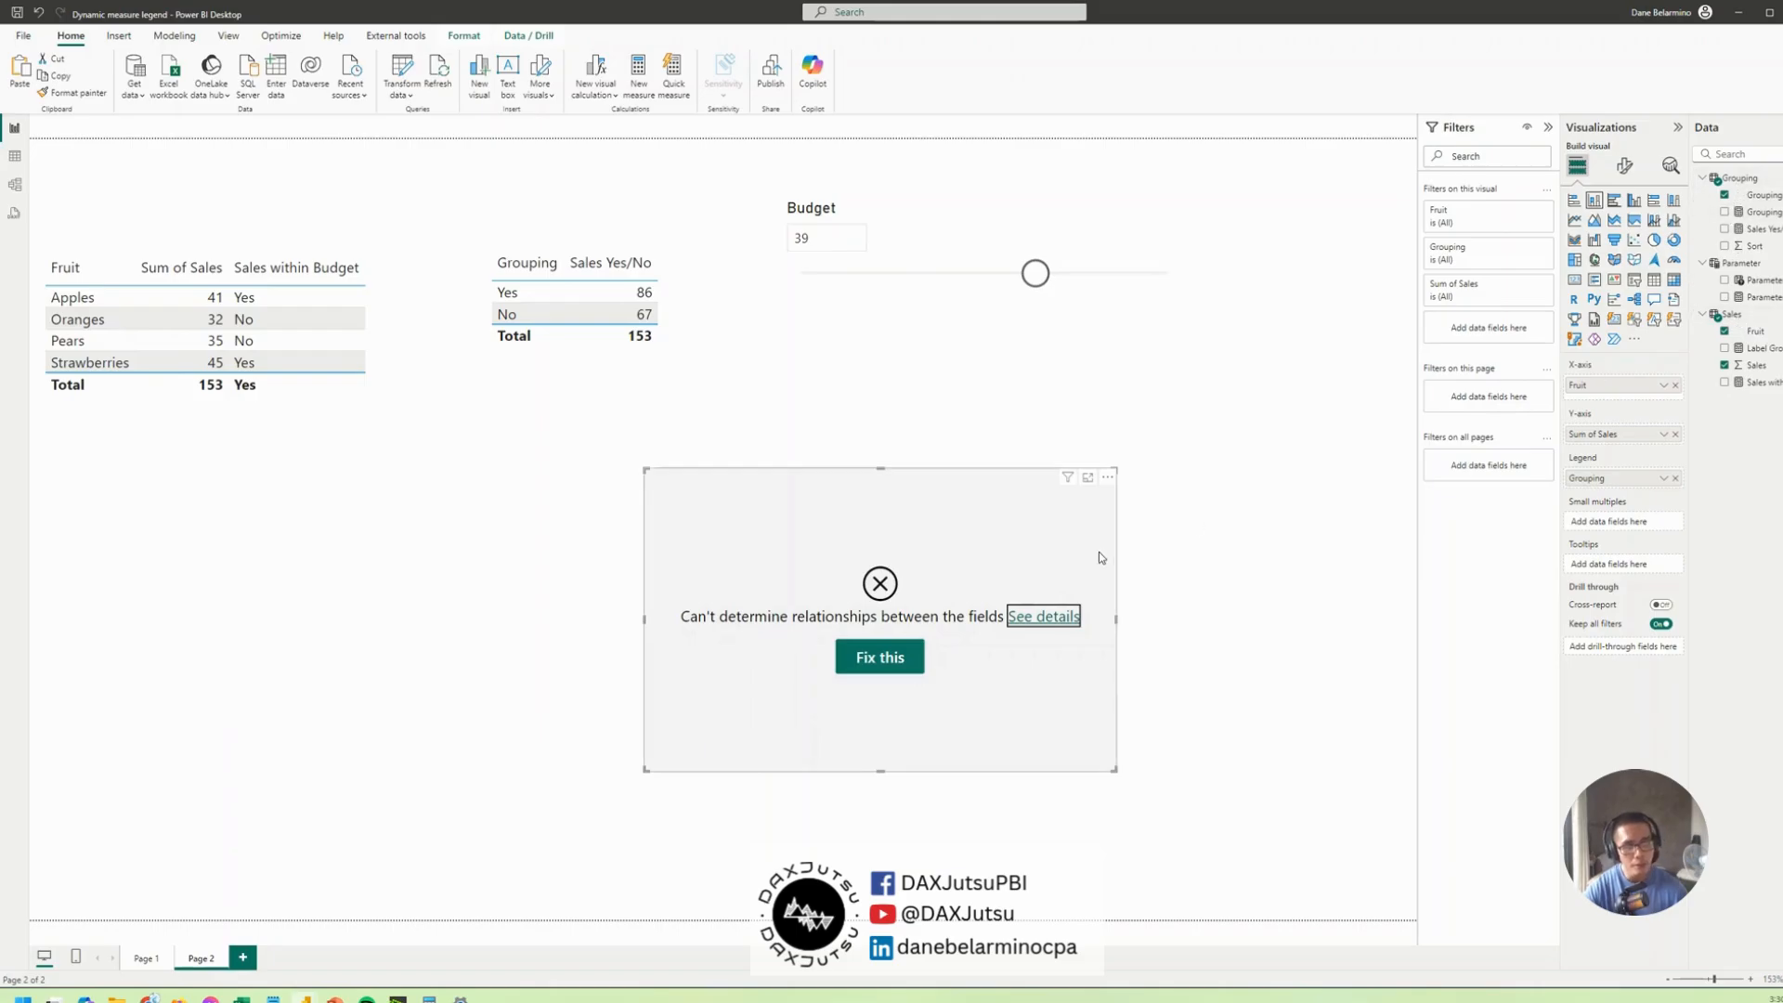
Replace Sum of Sales with Sales Yes/No as the fruit column chart's Y-axis value, then reposition and enlarge the chart
{"action": "left_click_drag", "start_coordinate": [965, 521], "coordinate": [1012, 482]}
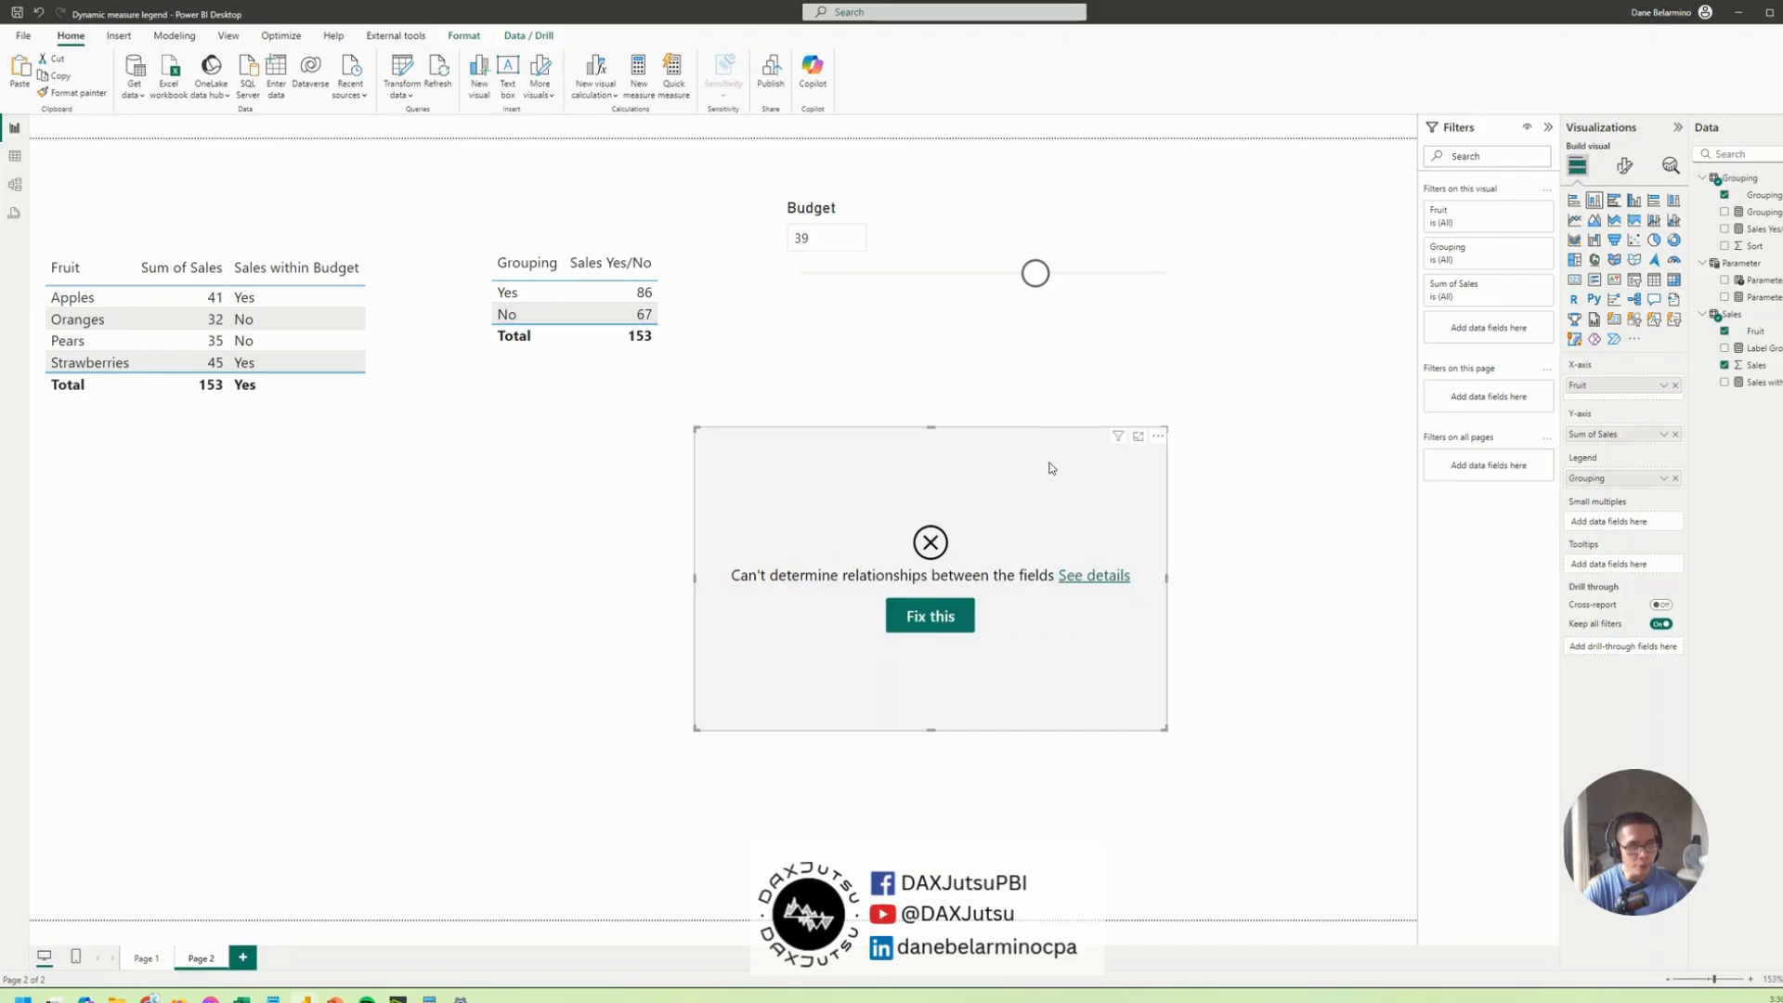
{"action": "left_click", "coordinate": [1676, 435]}
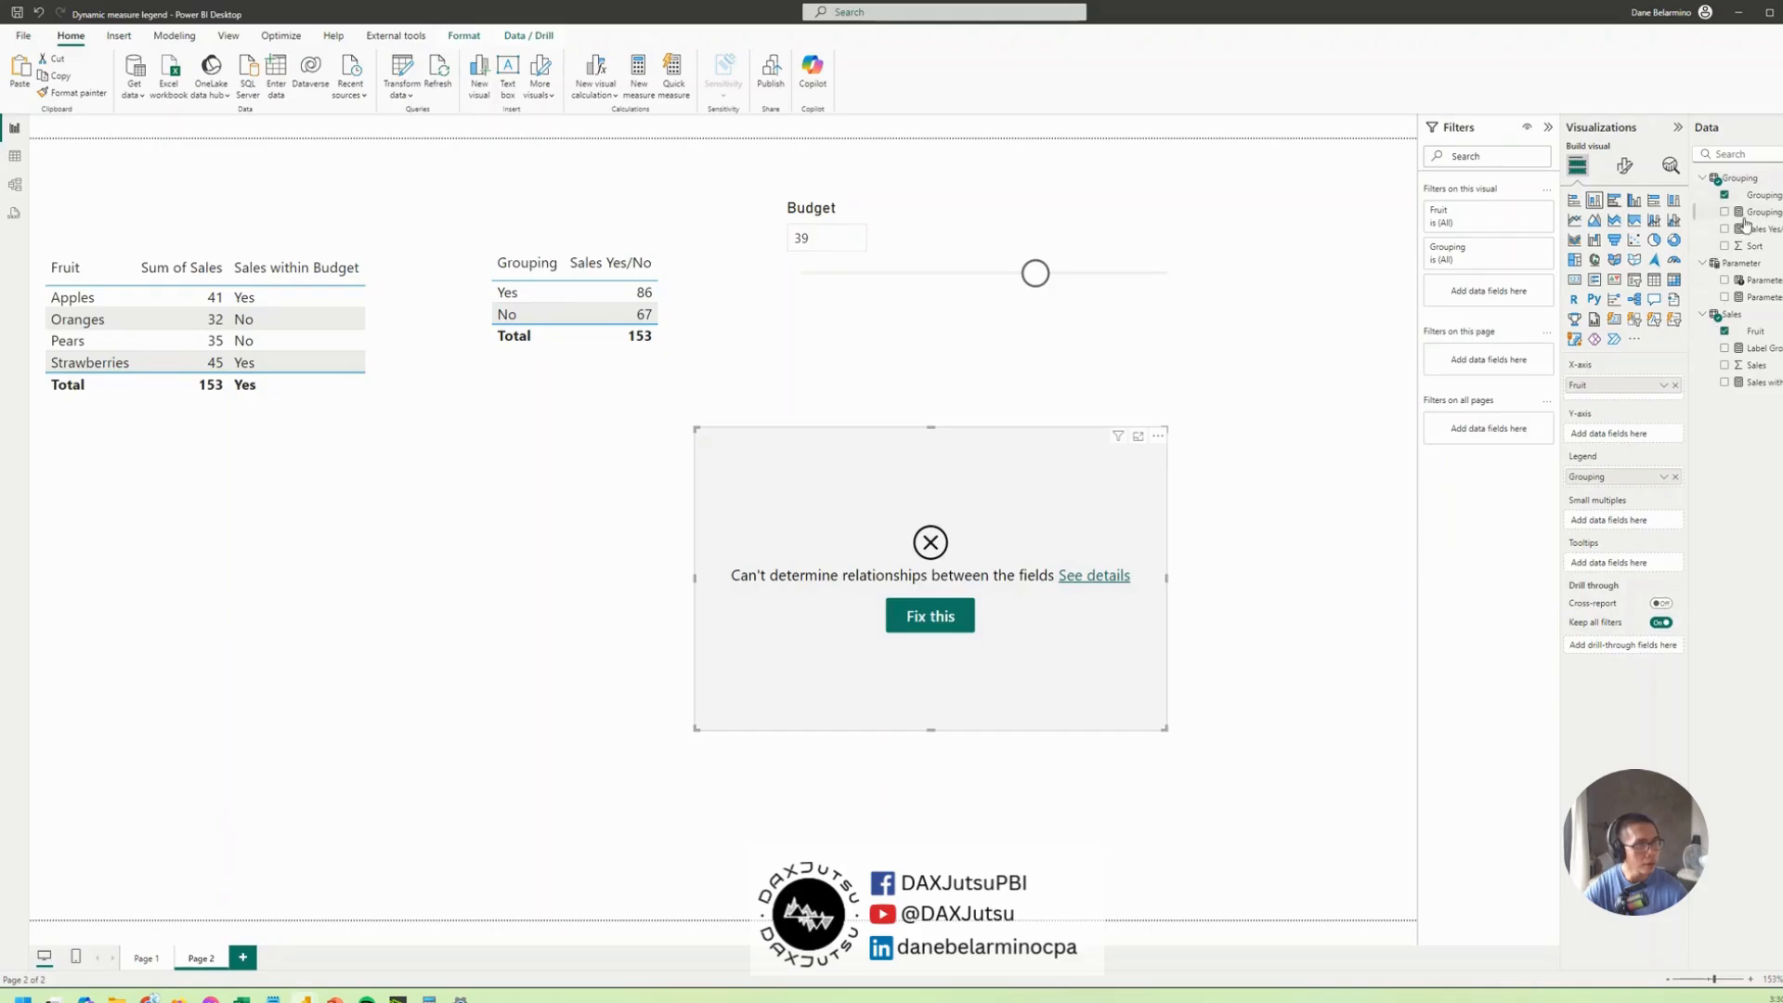
{"action": "left_click_drag", "start_coordinate": [1758, 229], "coordinate": [1620, 434]}
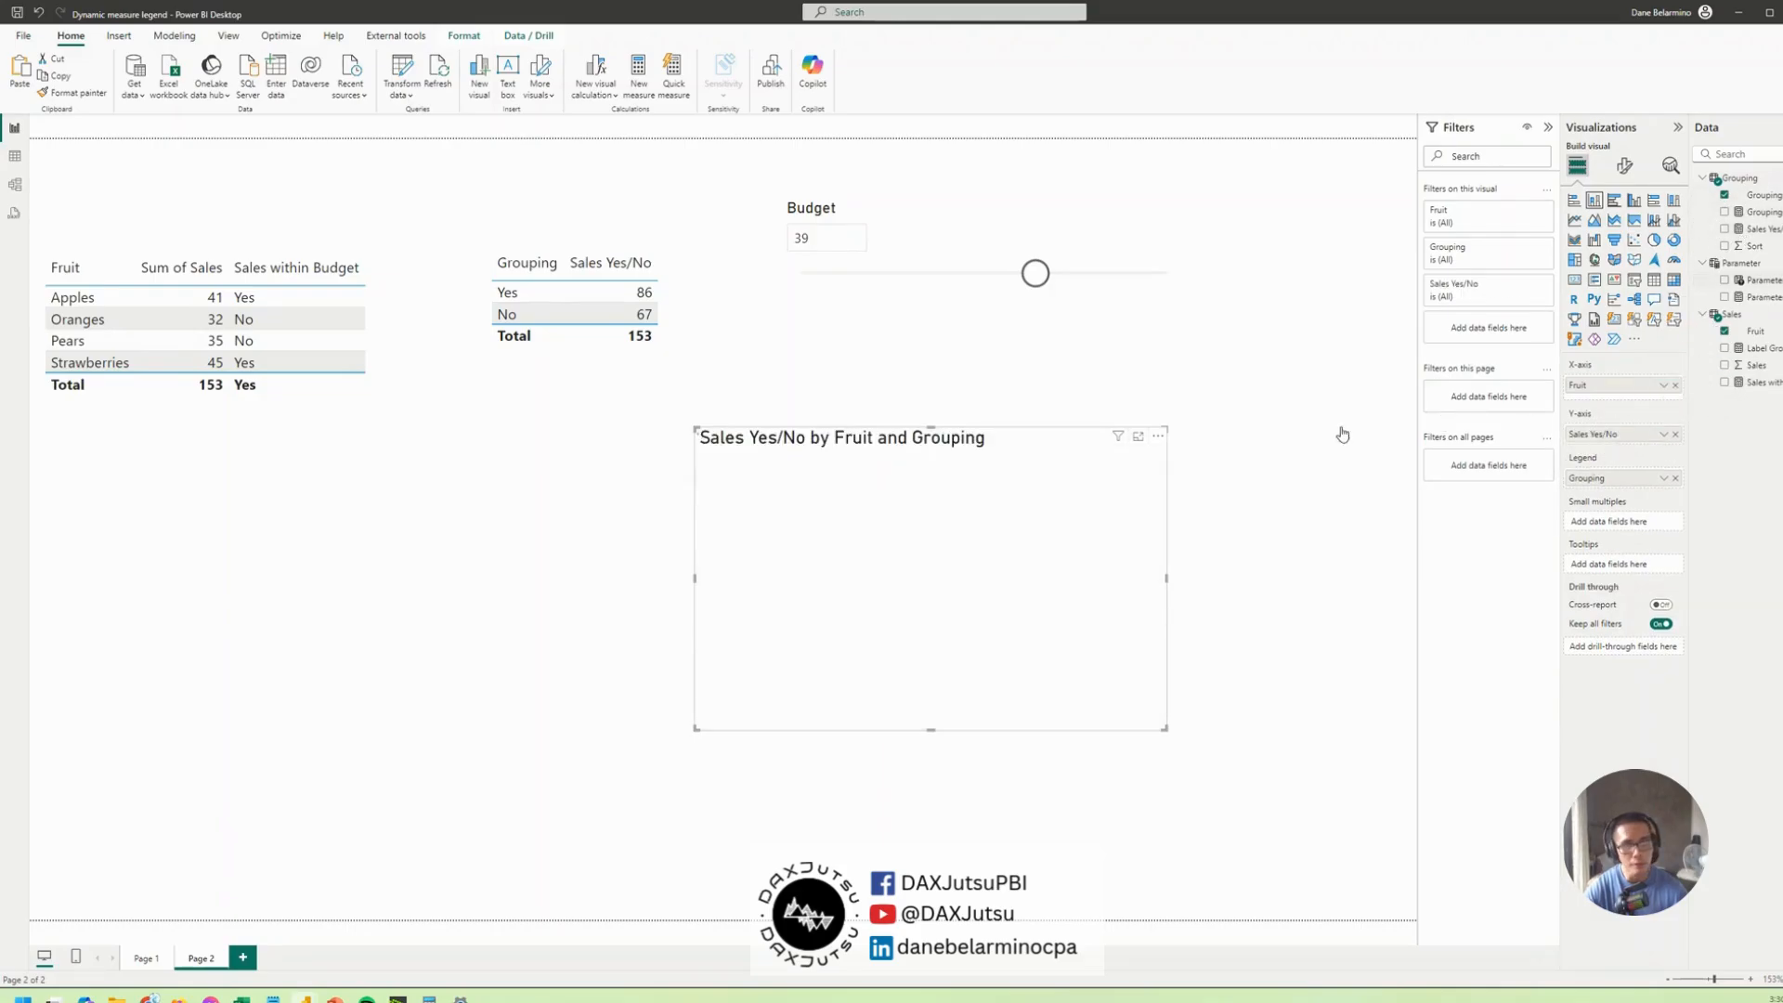
{"action": "left_click_drag", "start_coordinate": [1142, 589], "coordinate": [1126, 549]}
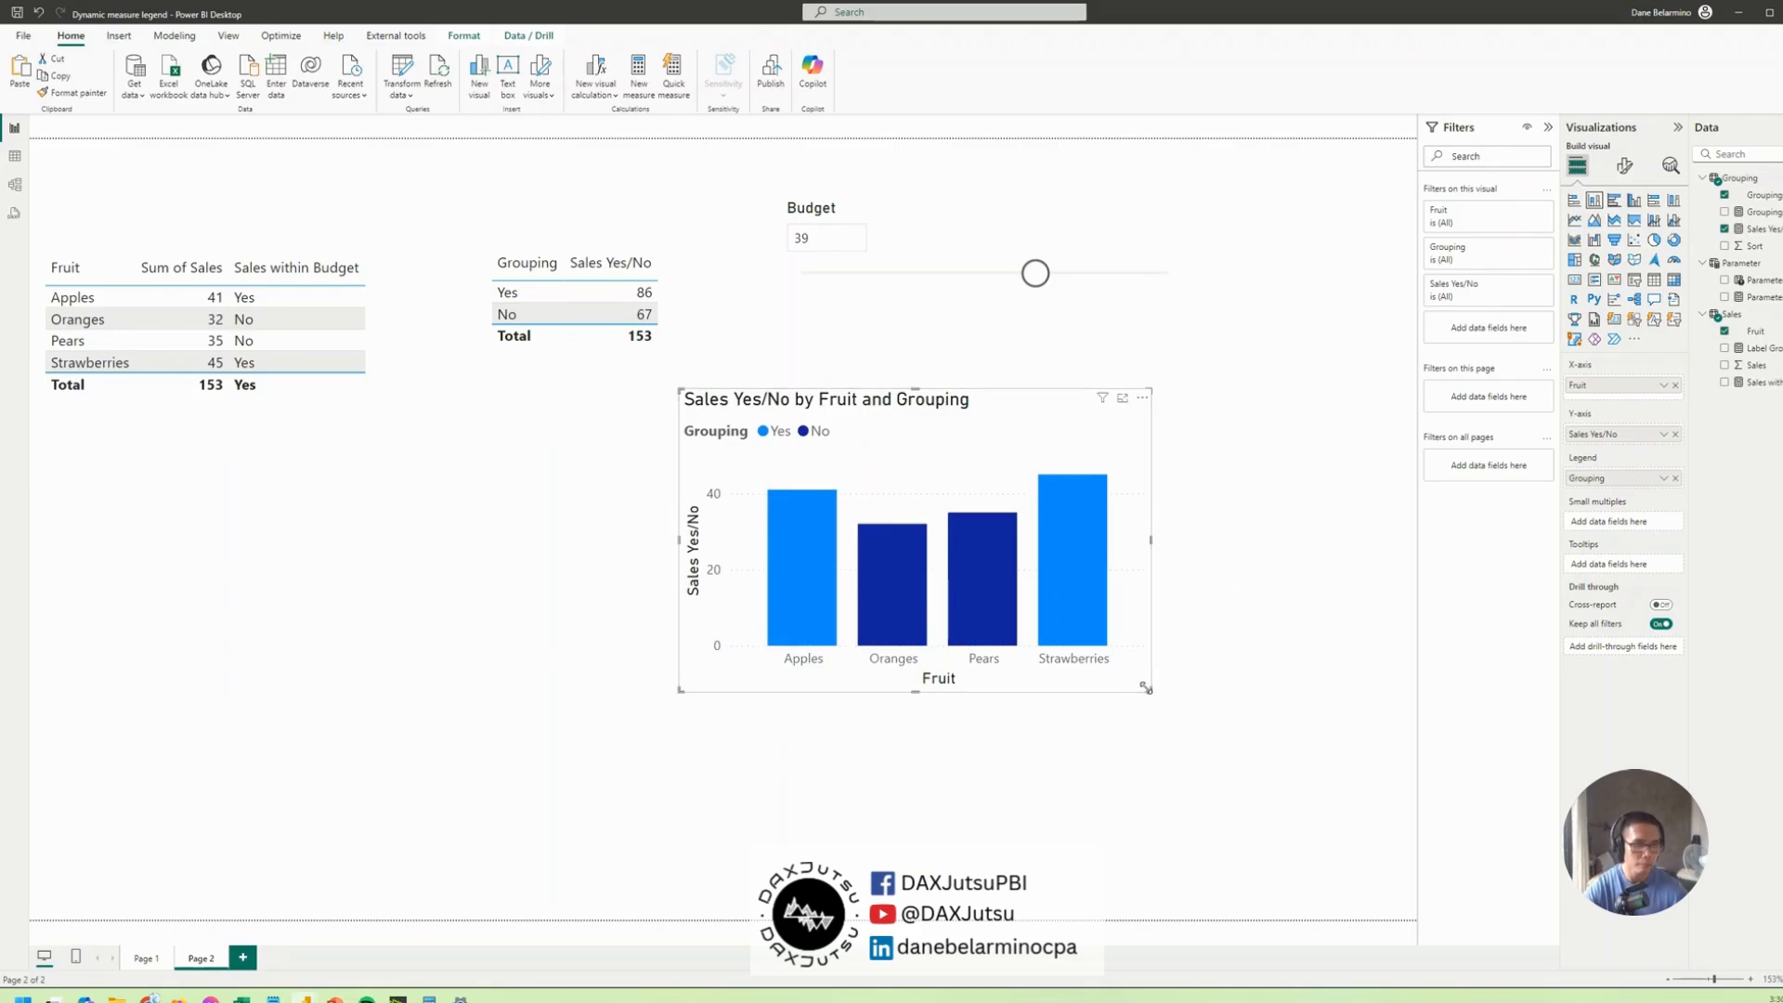
{"action": "left_click_drag", "start_coordinate": [1151, 689], "coordinate": [1331, 781]}
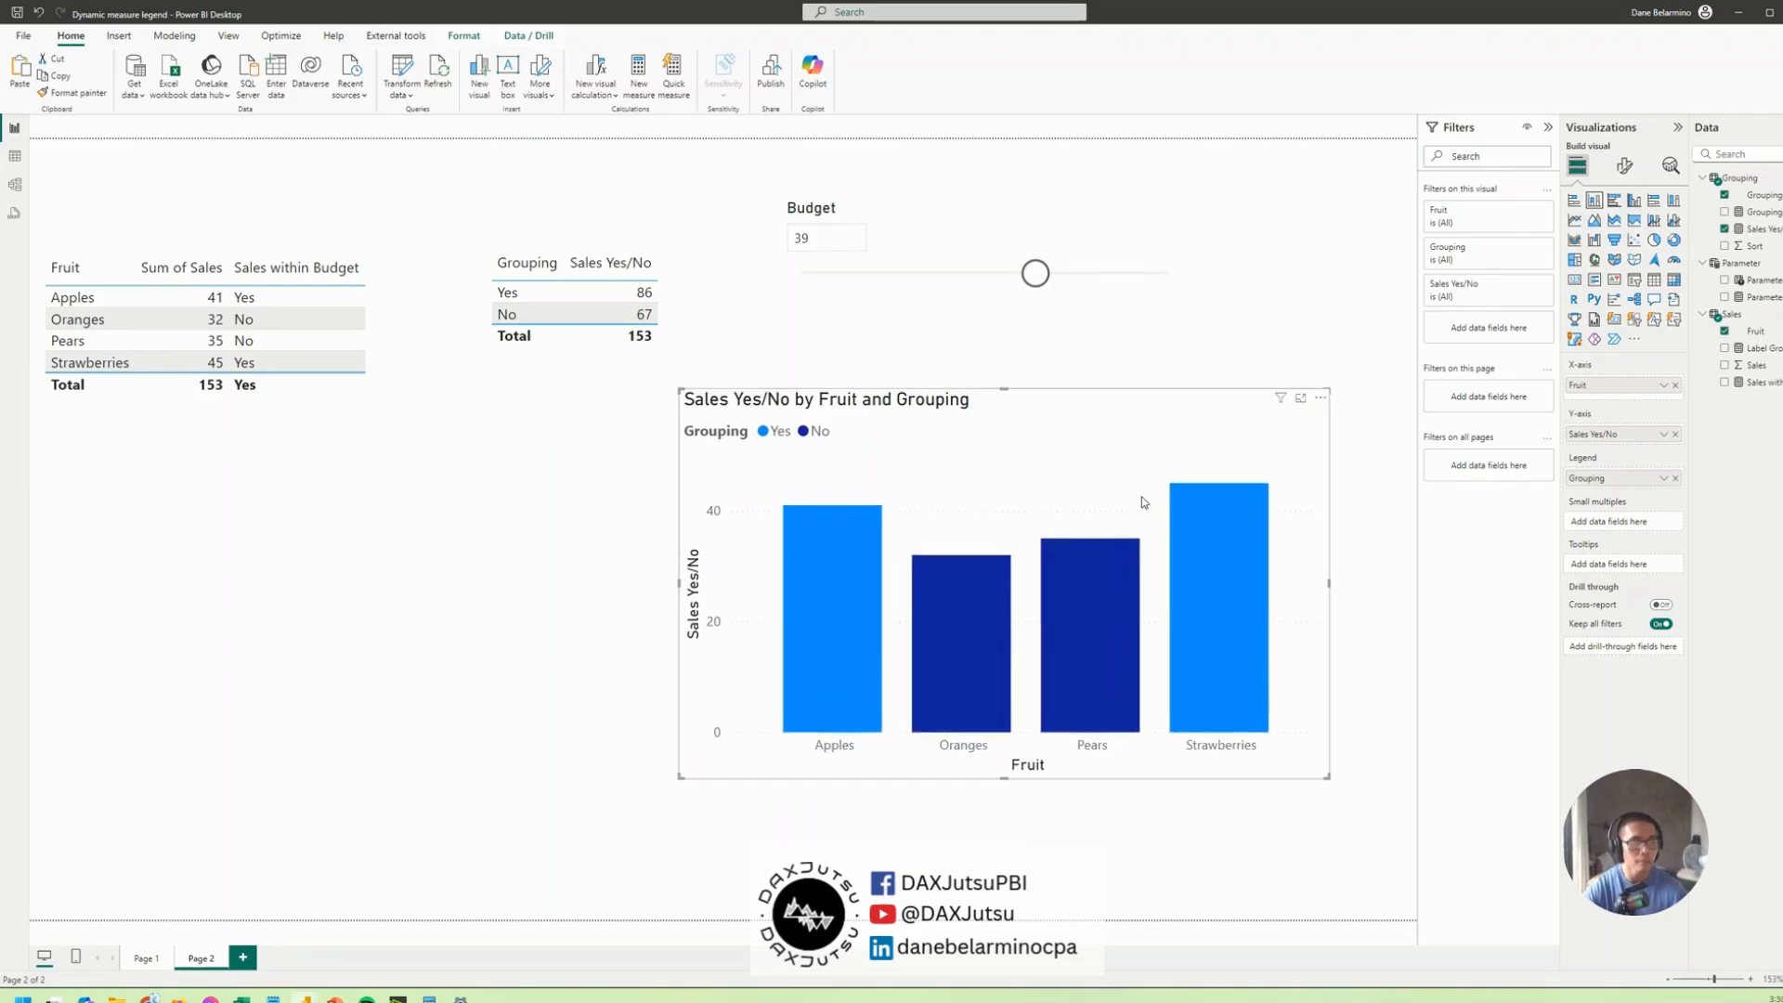
Color the chart's No series columns red and move the chart beneath the Grouping table and Budget slicer
{"action": "left_click", "coordinate": [1624, 165]}
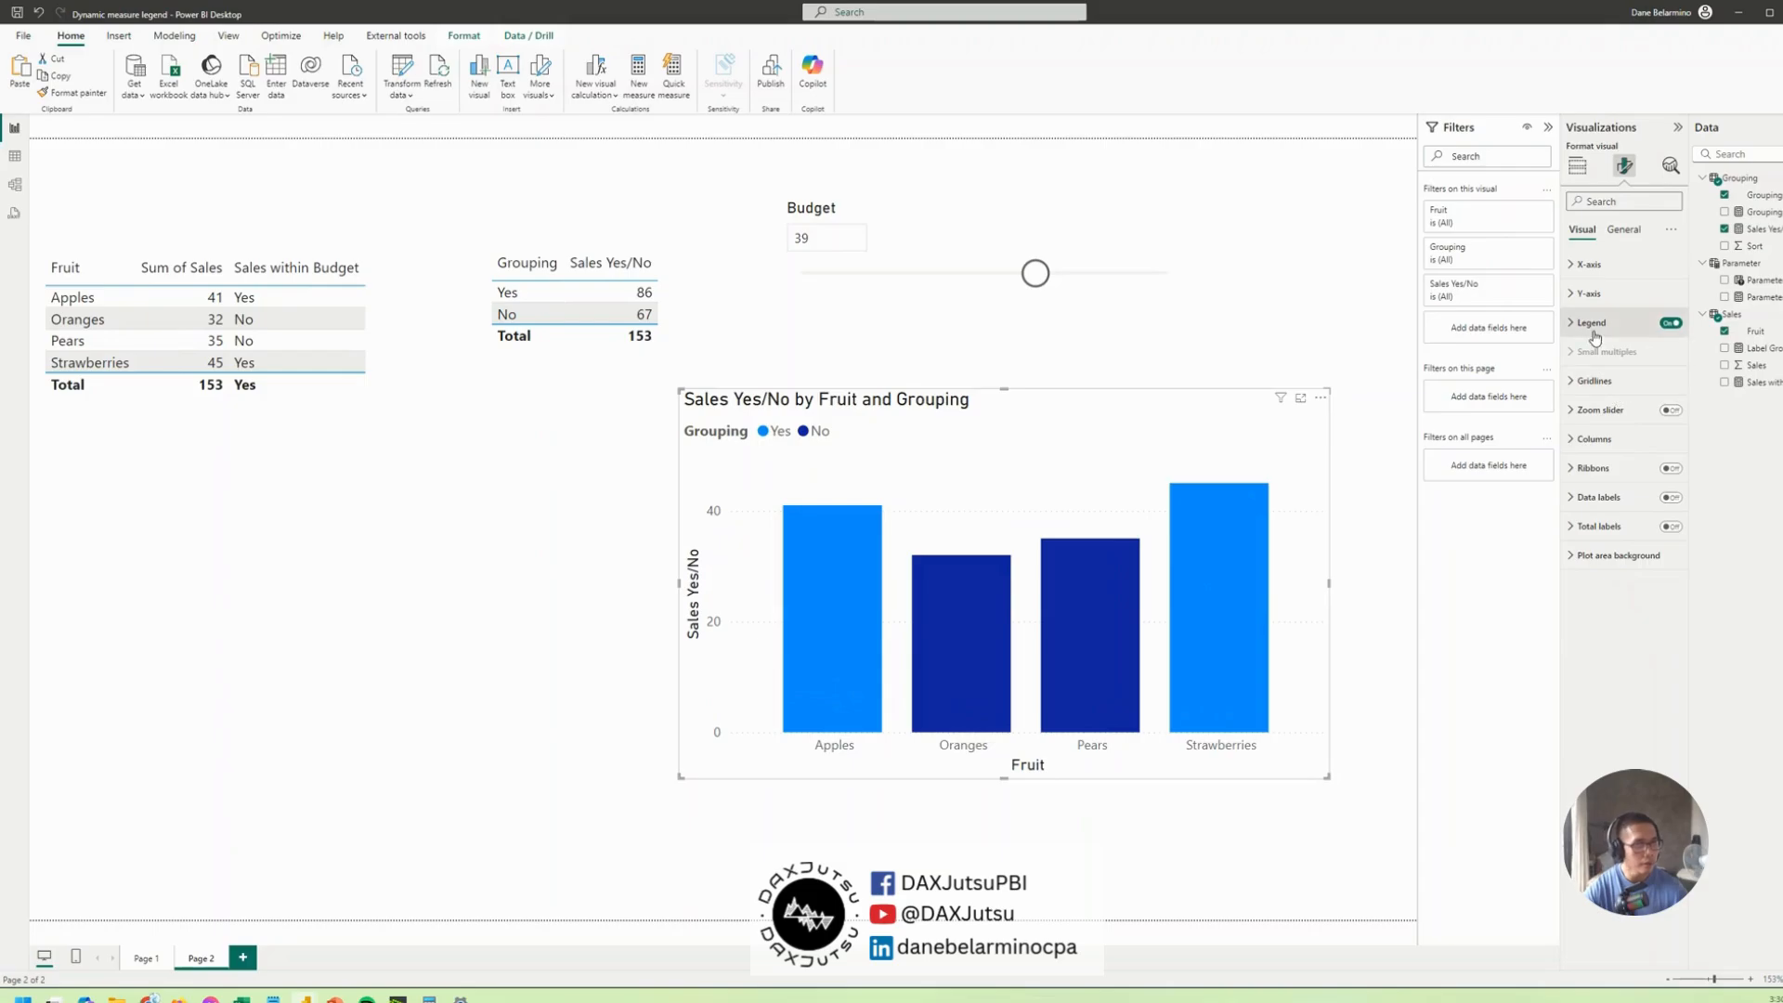
{"action": "left_click", "coordinate": [1612, 442]}
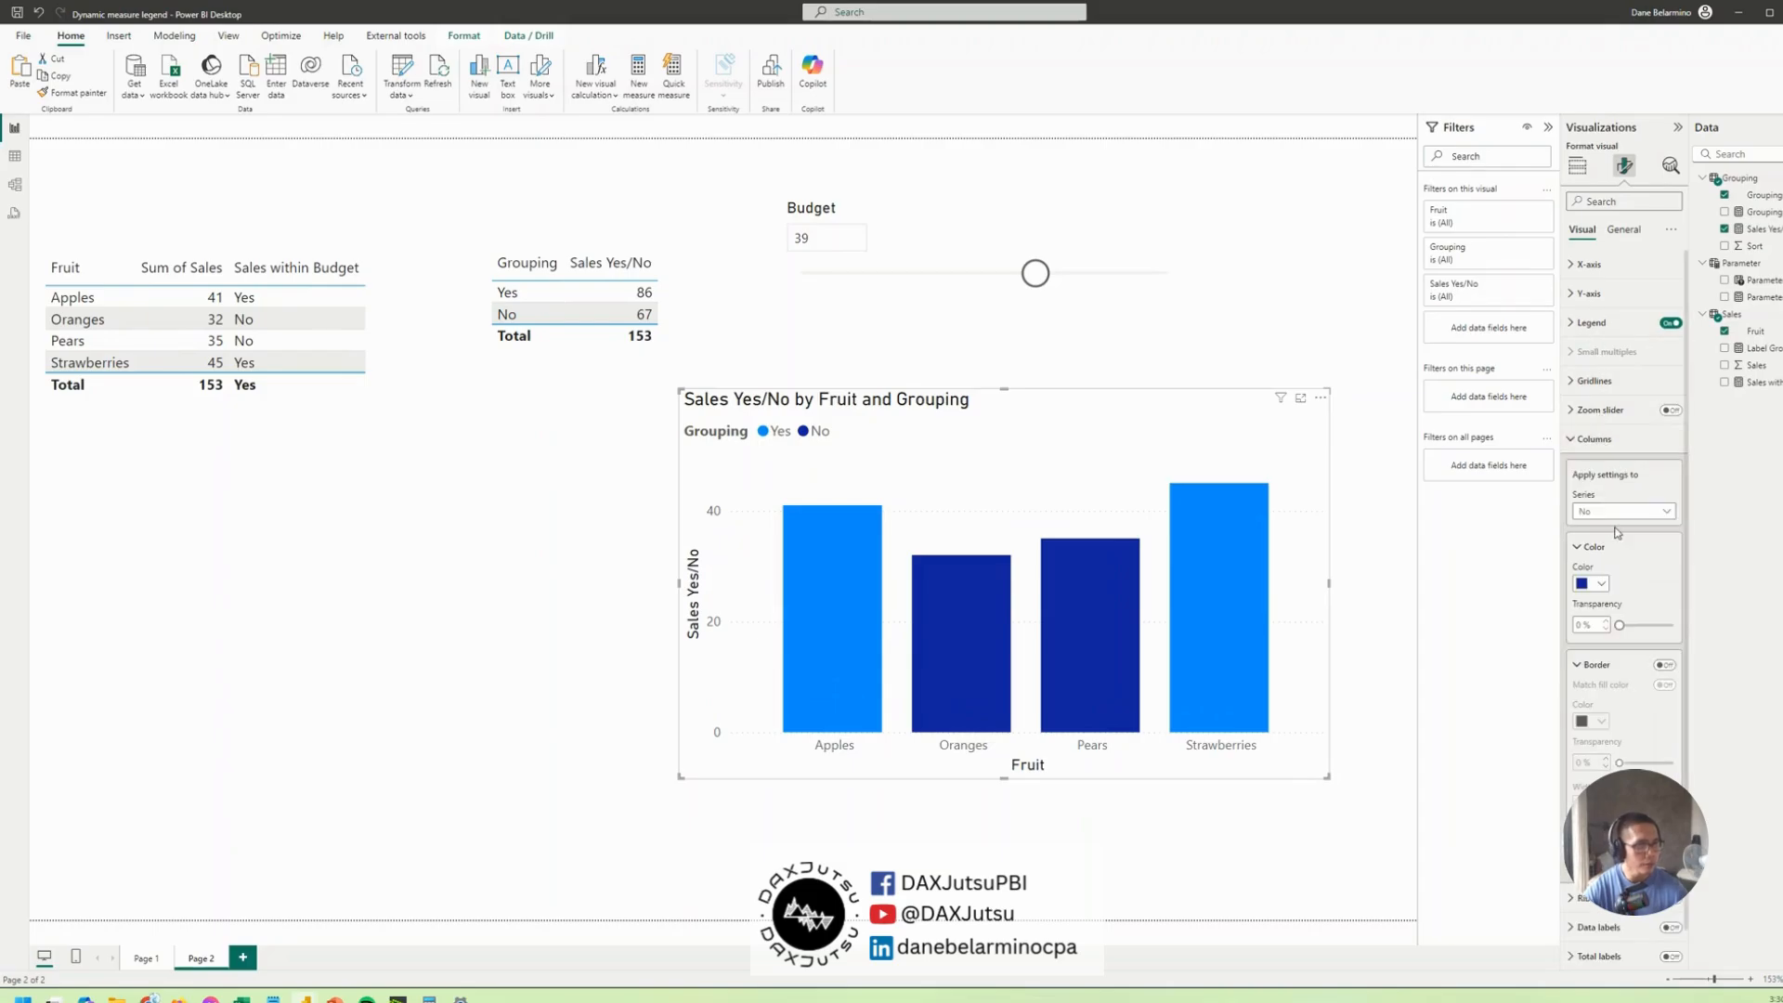
{"action": "left_click", "coordinate": [1591, 583]}
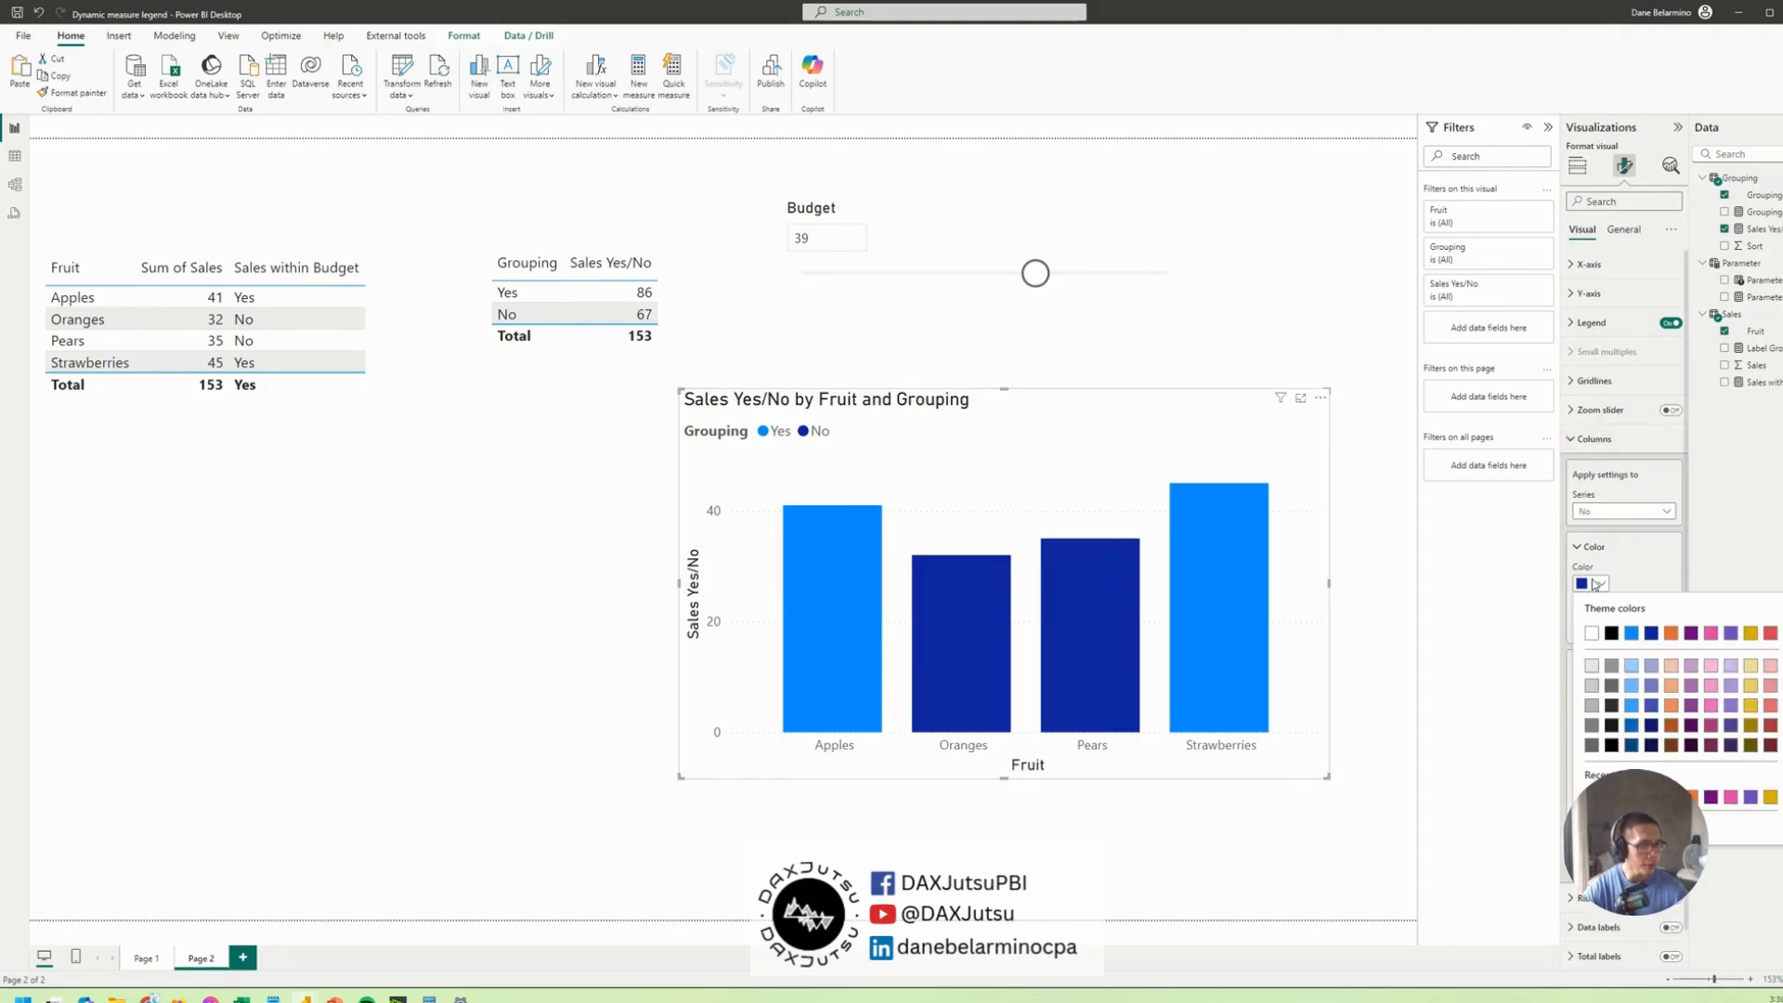
{"action": "left_click", "coordinate": [1770, 632]}
{"action": "left_click_drag", "start_coordinate": [1059, 442], "coordinate": [800, 479]}
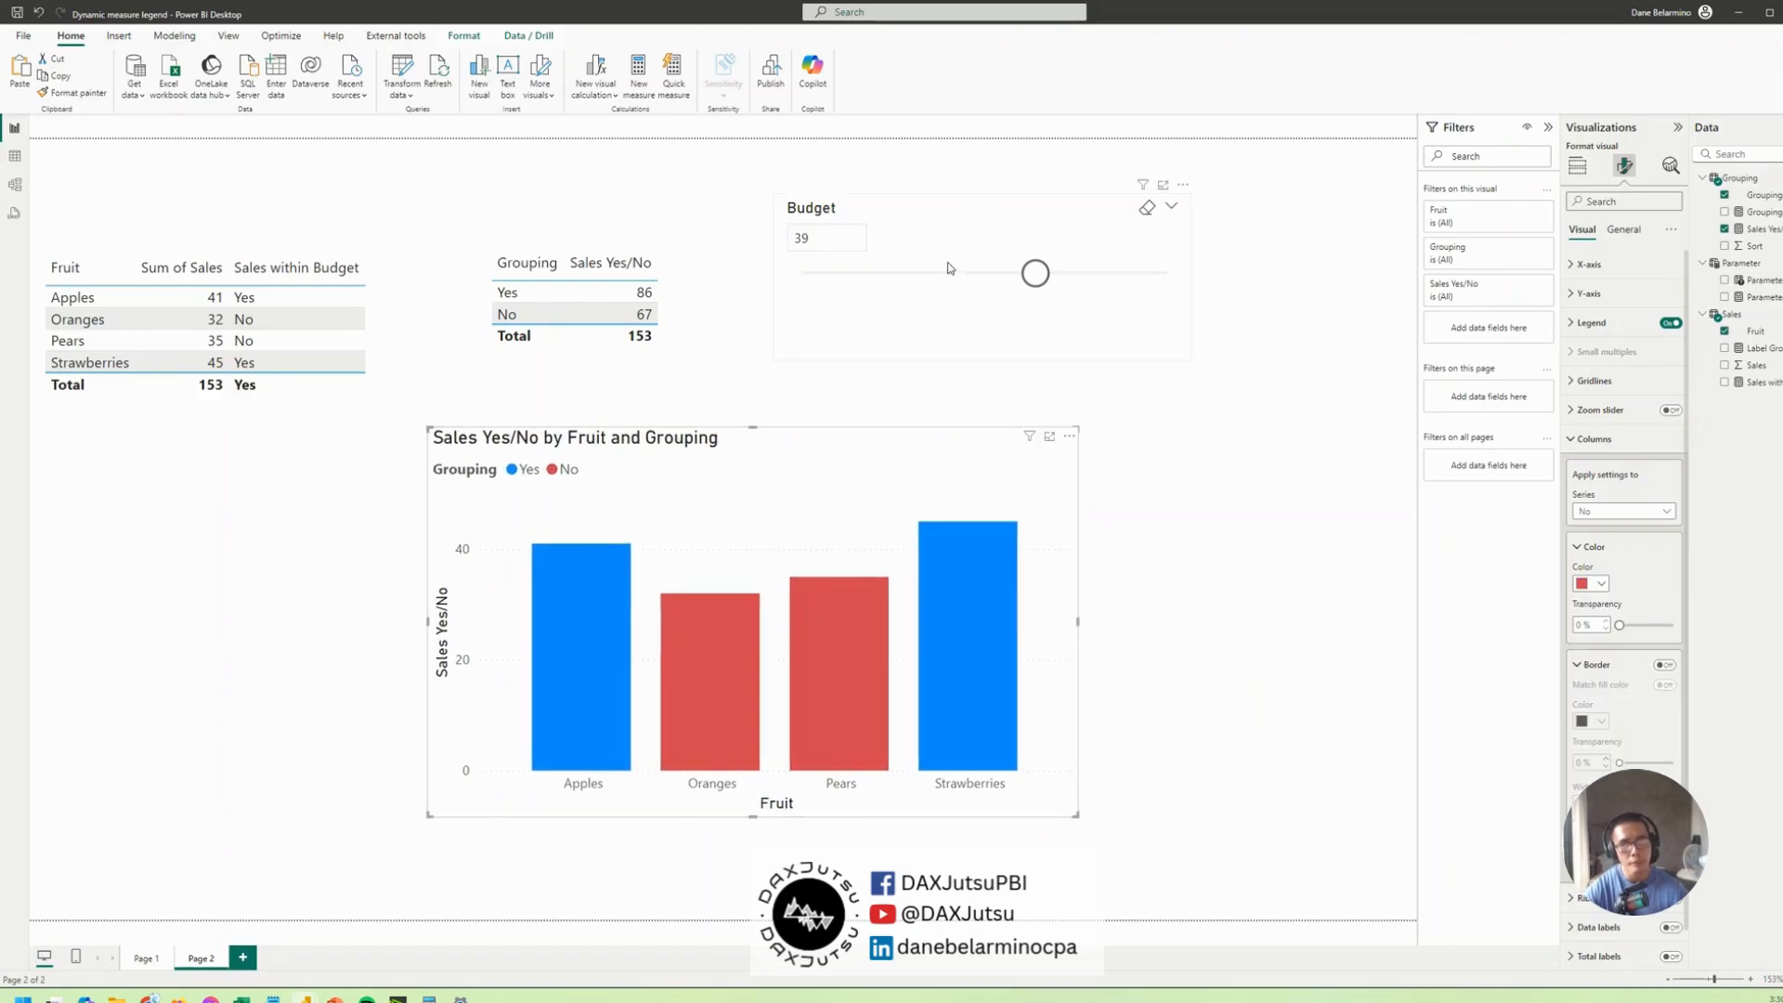
Test the dynamic legend with the Budget at 36 and at 45, then shift the slicer slightly closer to the Grouping table
{"action": "left_click_drag", "start_coordinate": [1035, 274], "coordinate": [998, 275]}
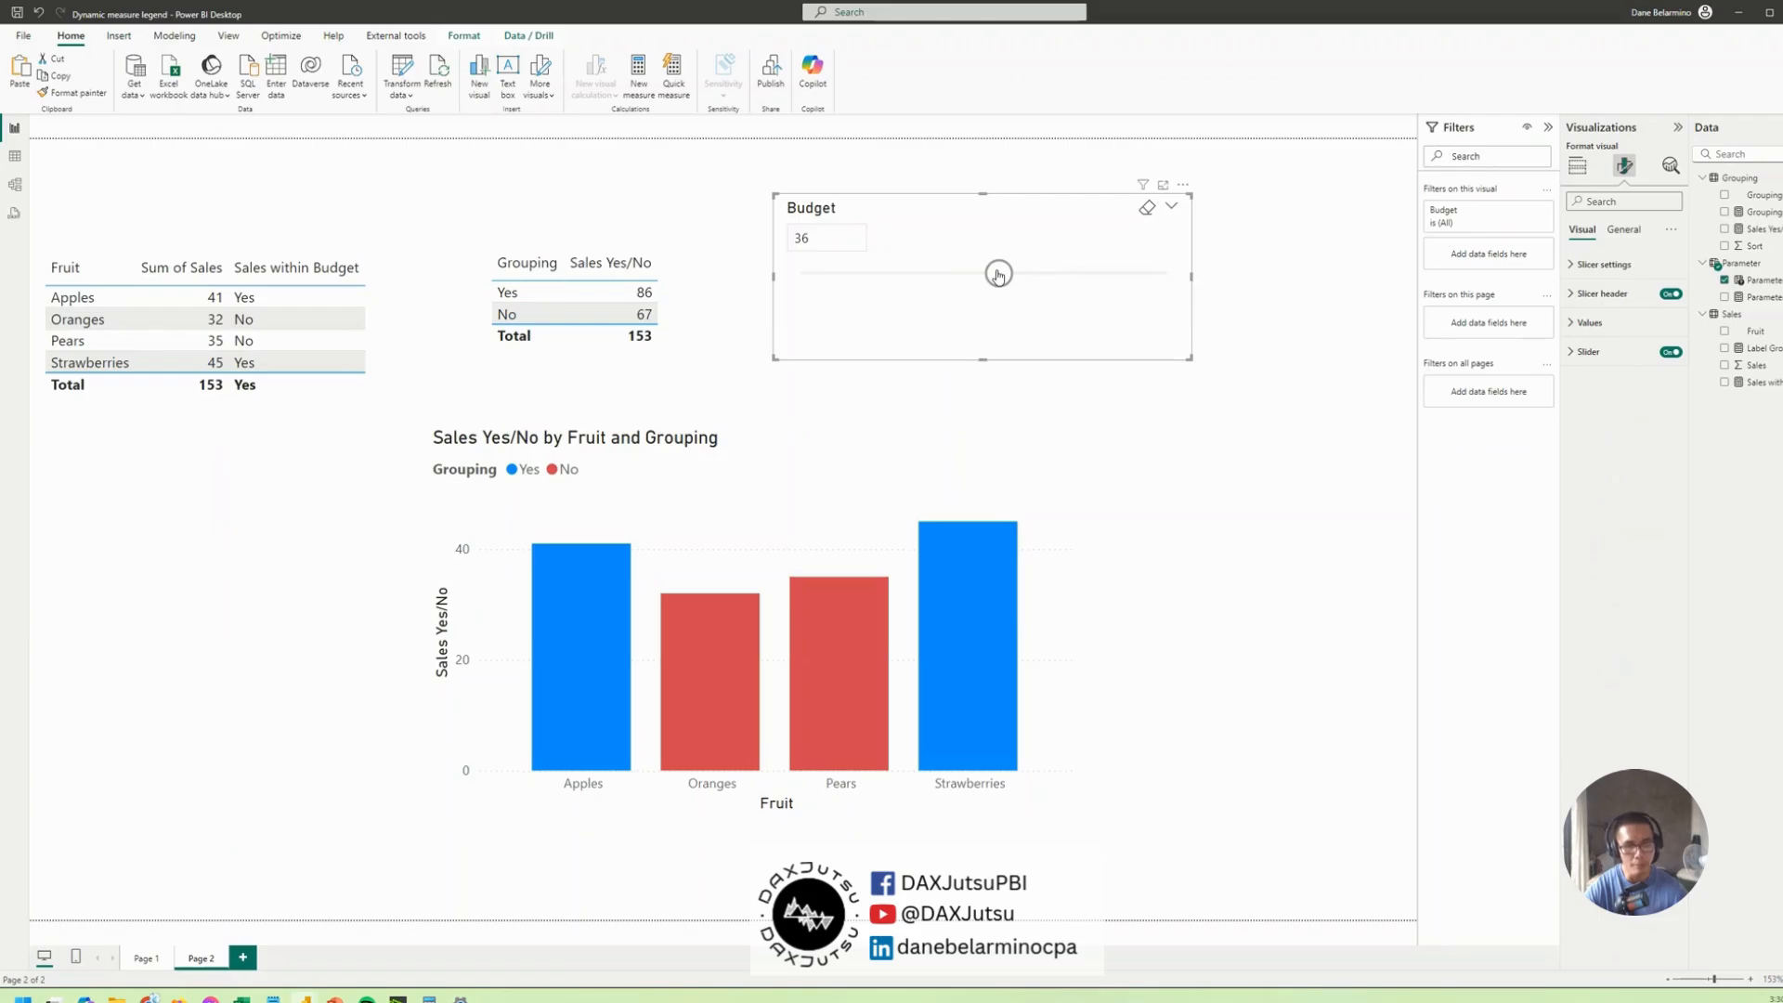
{"action": "left_click_drag", "start_coordinate": [999, 275], "coordinate": [1109, 276]}
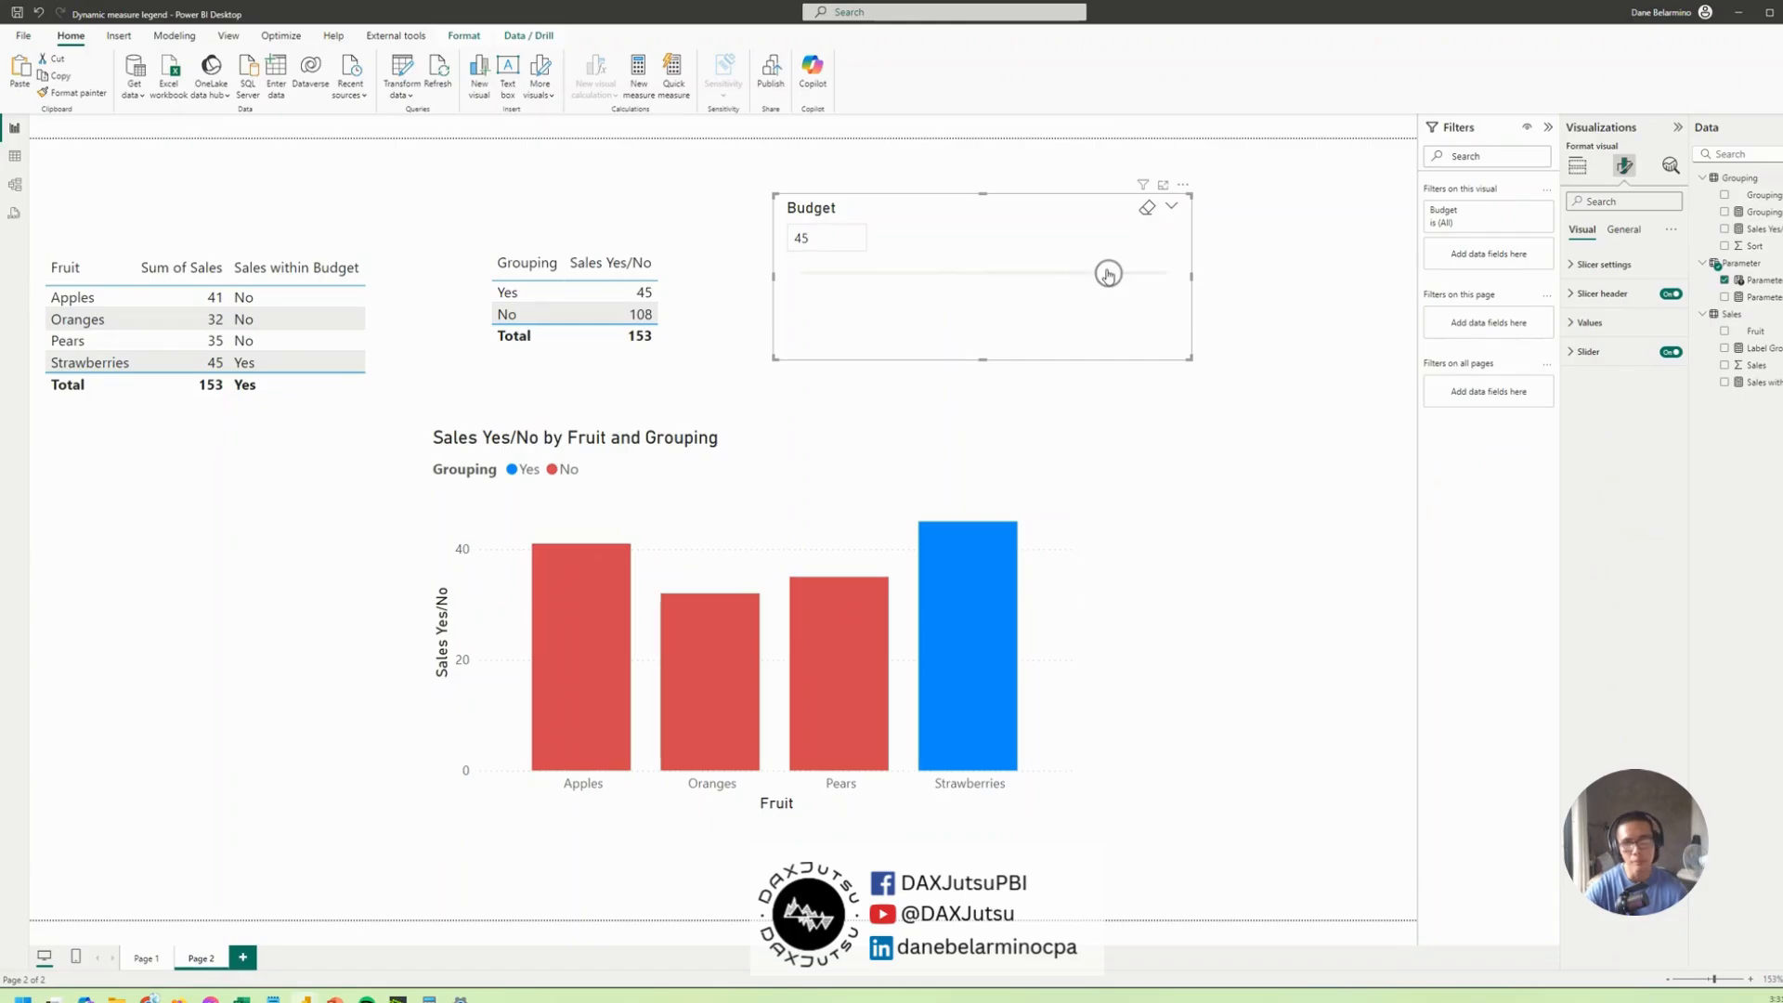
{"action": "left_click_drag", "start_coordinate": [1006, 219], "coordinate": [970, 214]}
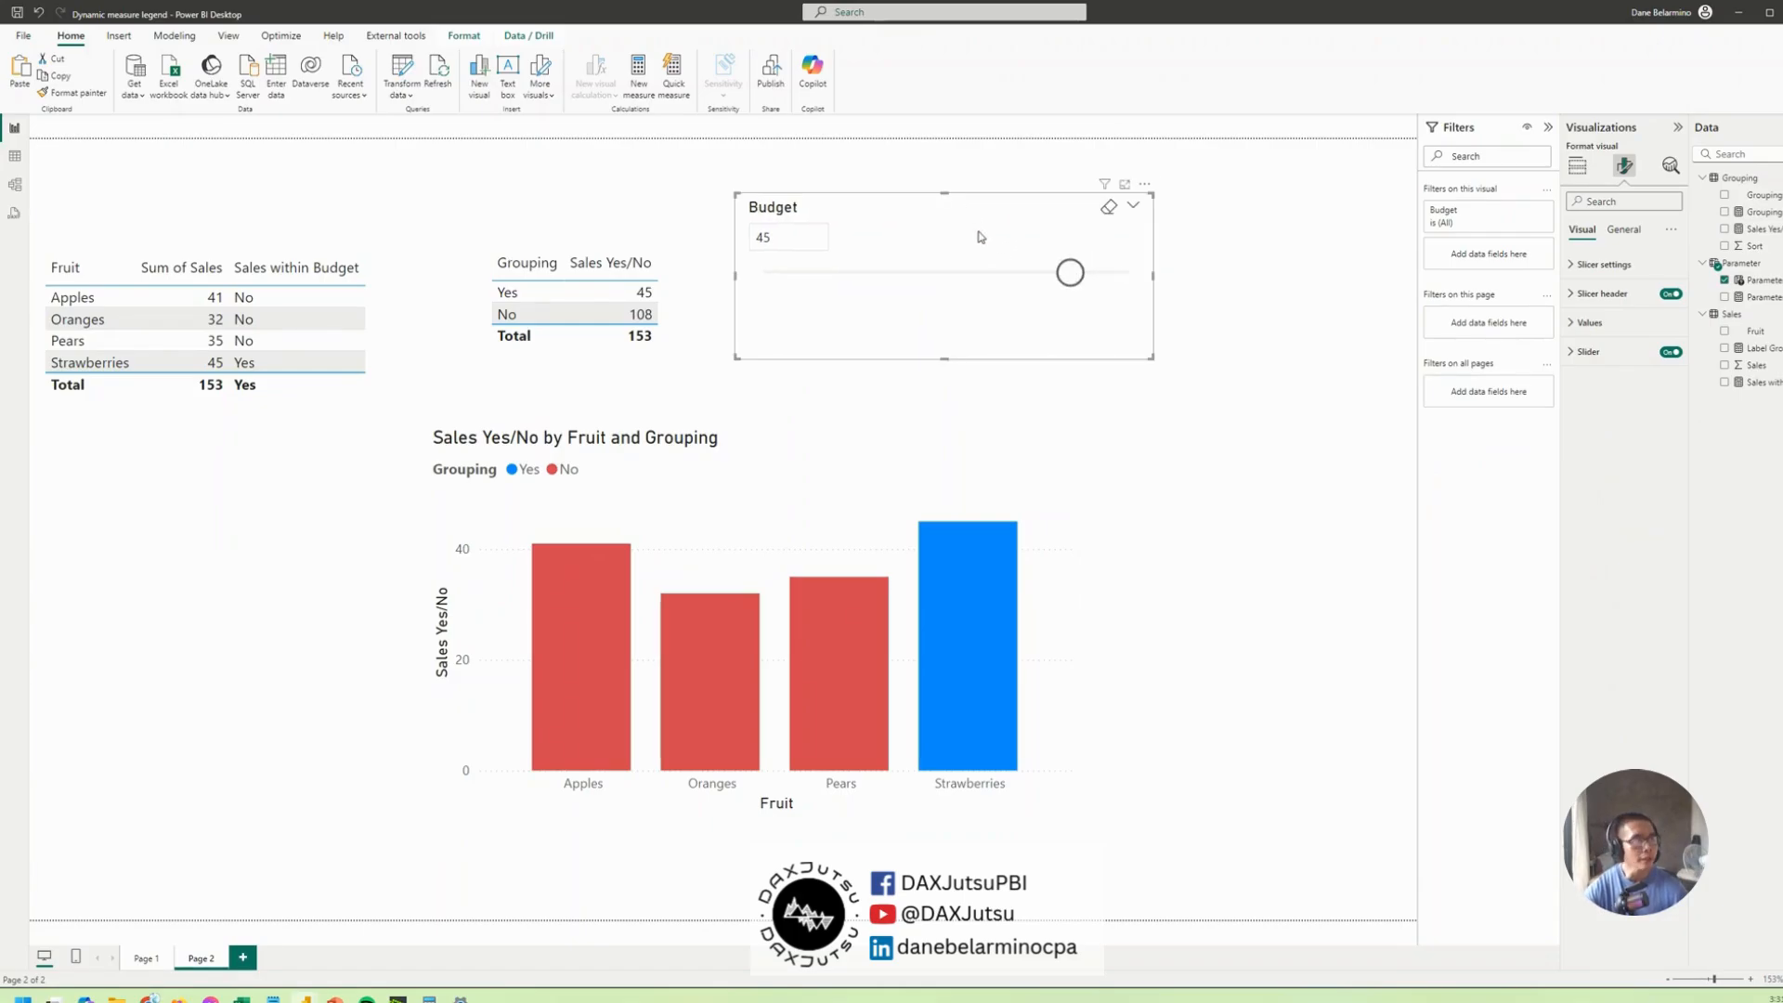